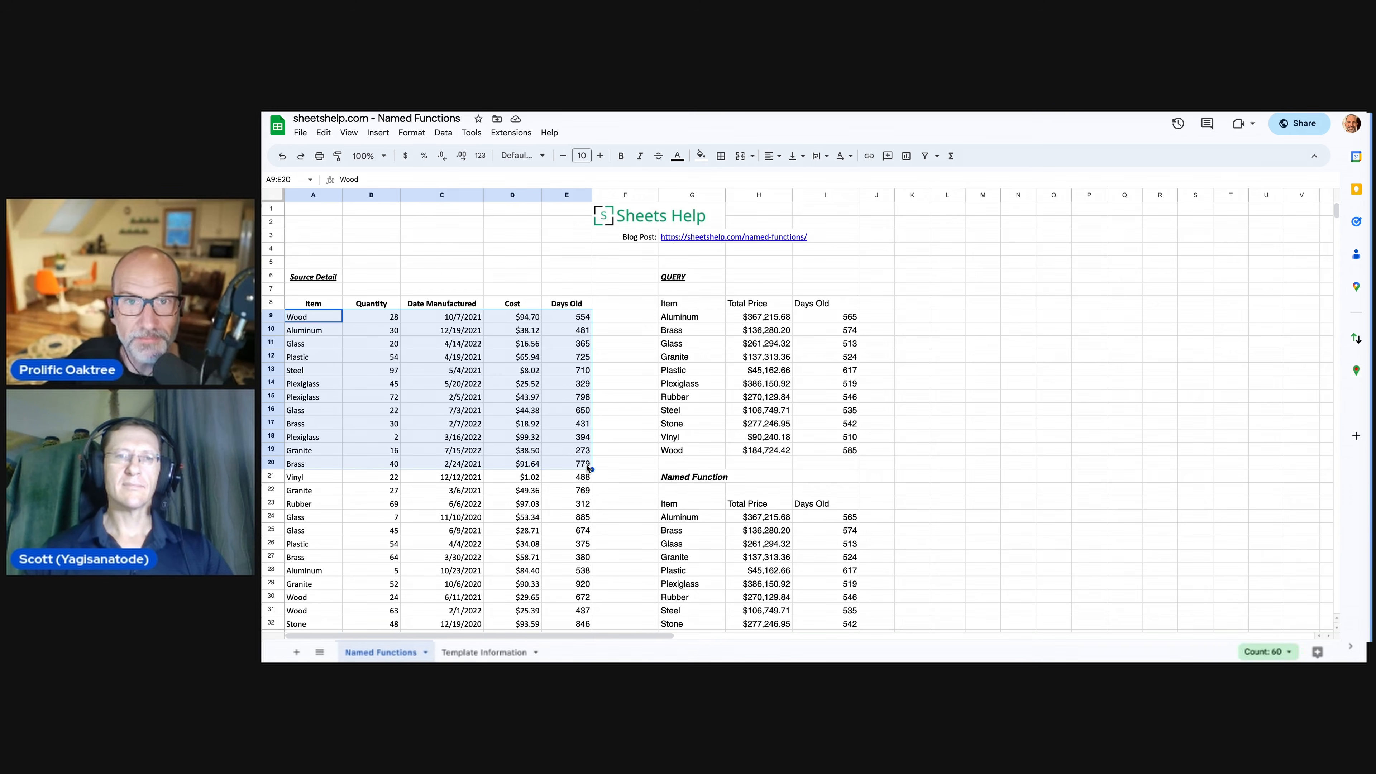
# Examine the Days Old and Date Manufactured source data alongside the item, total price and days-old columns of the QUERY report.
pyautogui.click(574, 385)
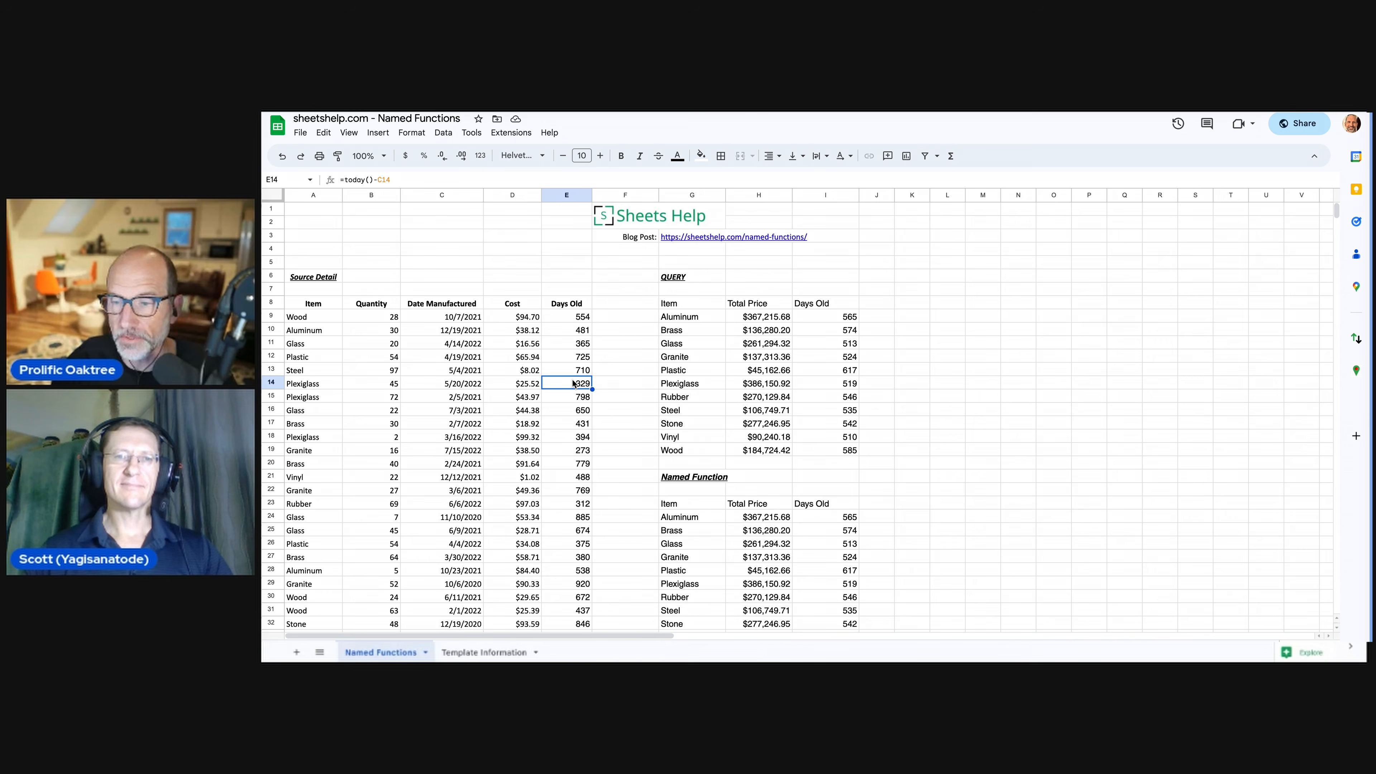
pyautogui.click(760, 358)
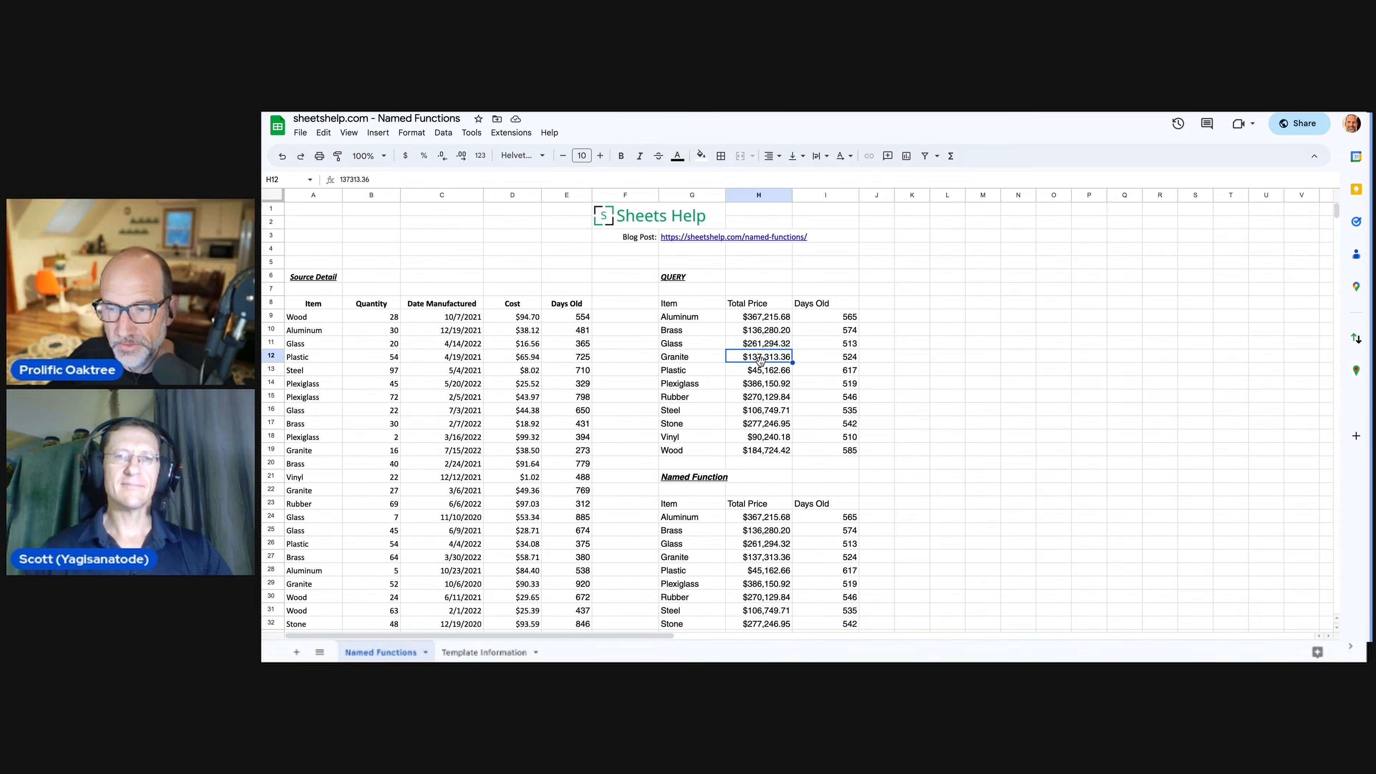
pyautogui.click(766, 343)
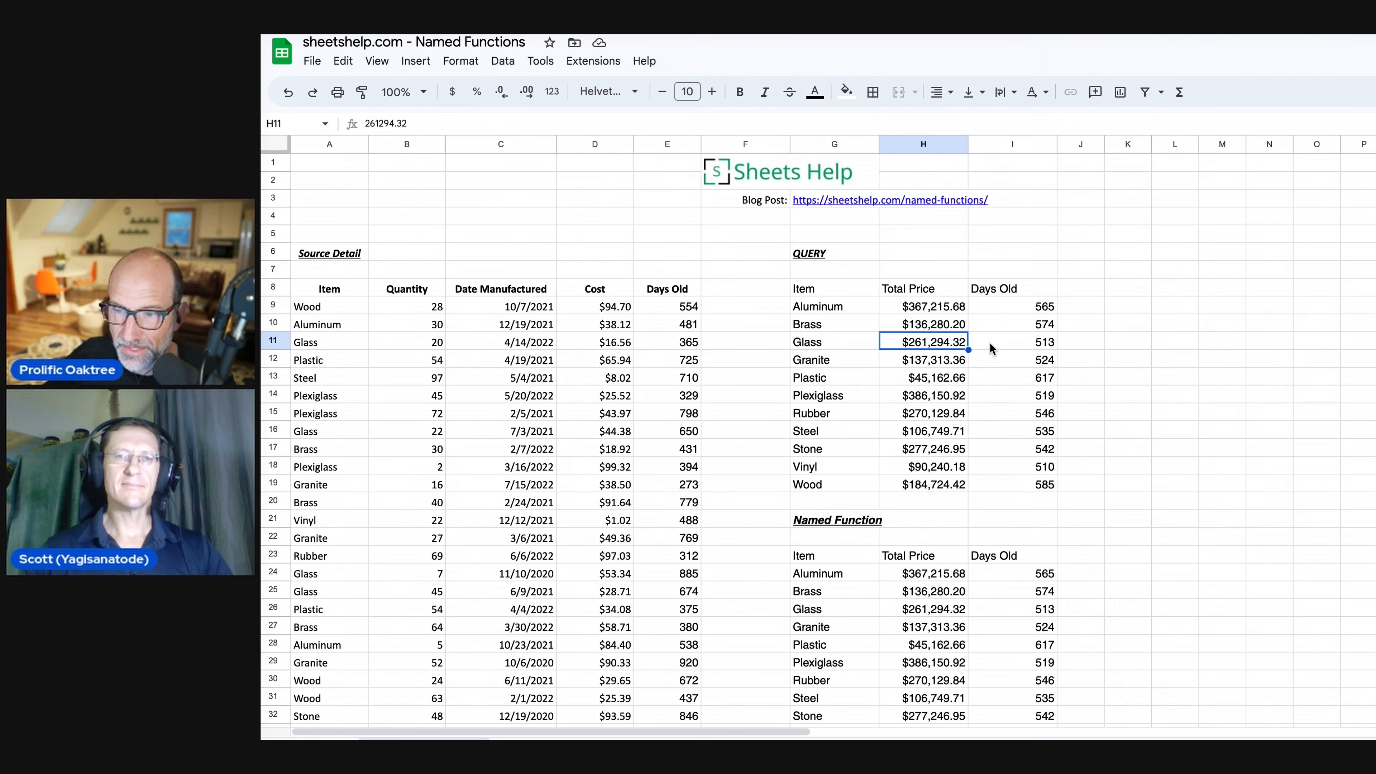
pyautogui.click(991, 349)
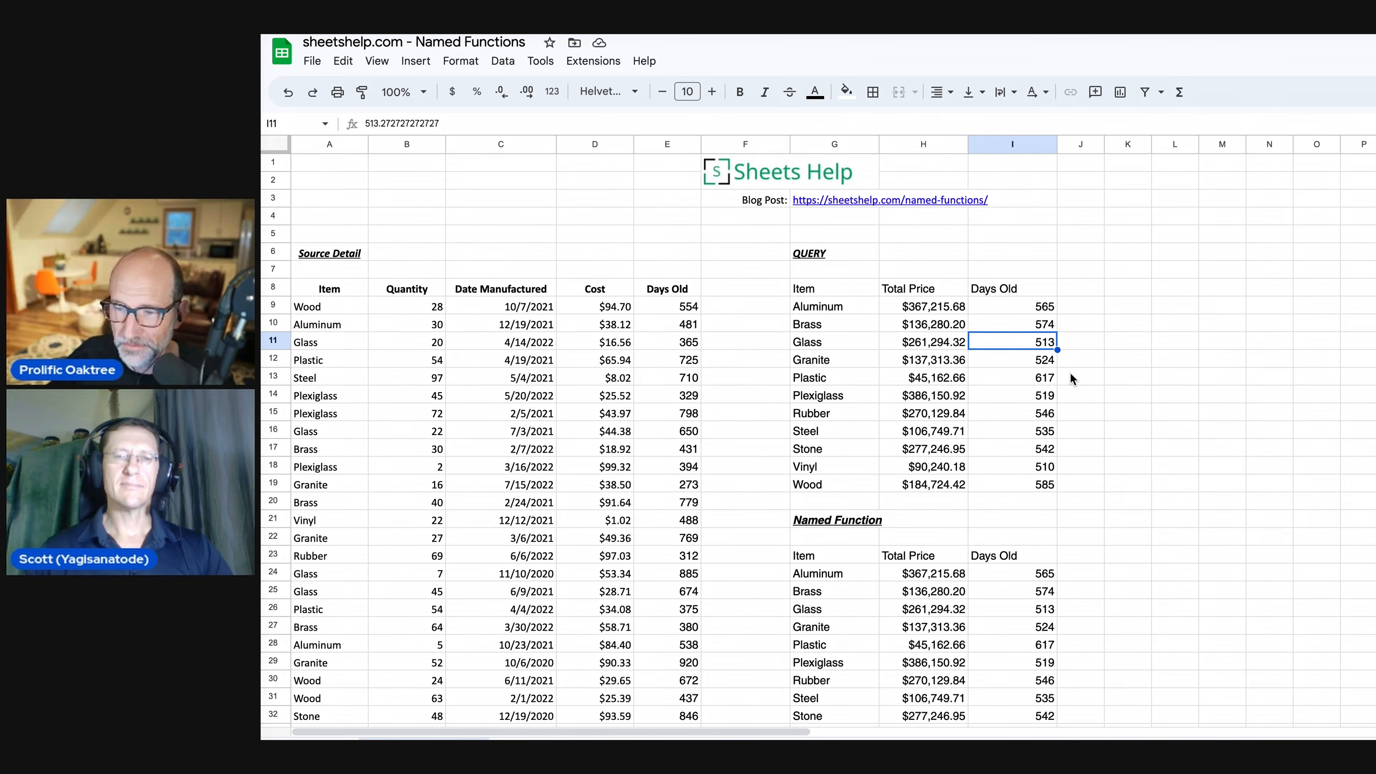
pyautogui.click(1077, 378)
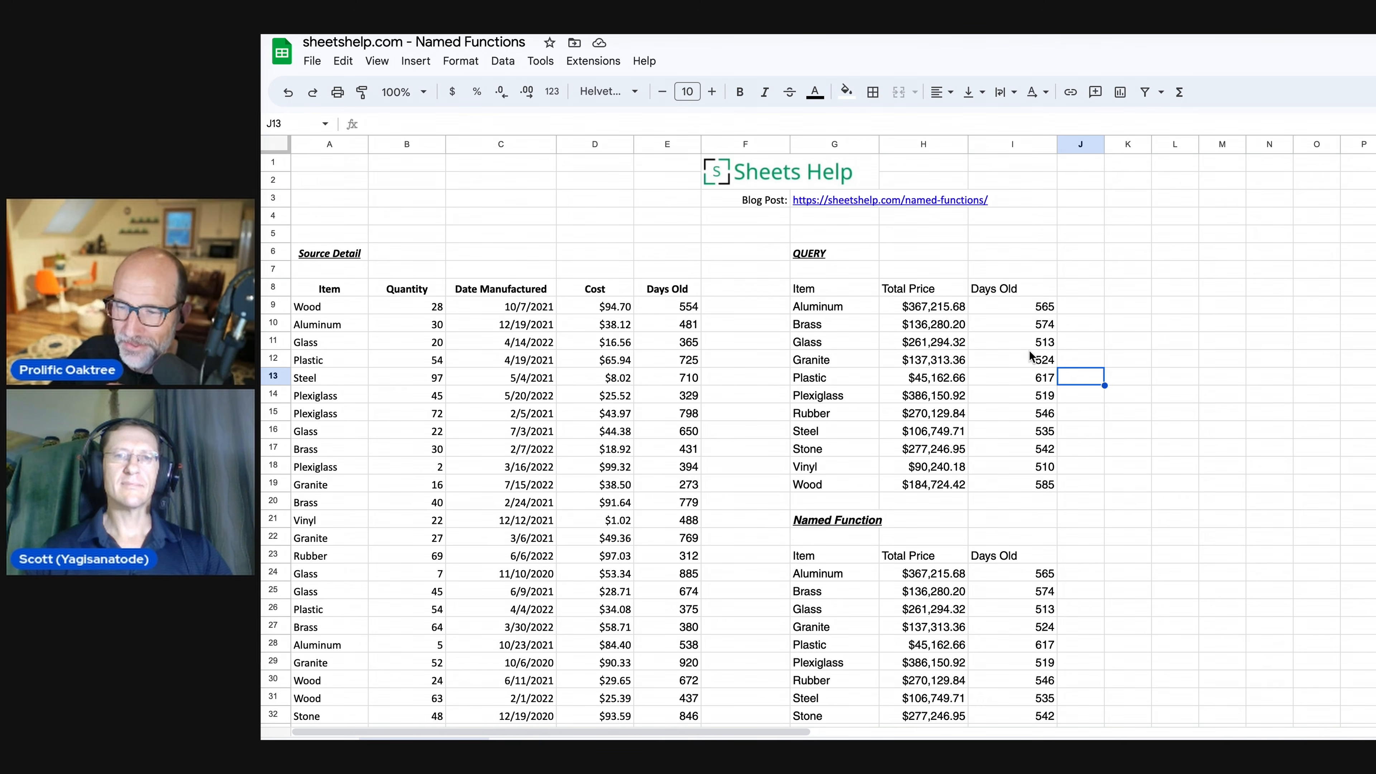
pyautogui.moveTo(1003, 310); pyautogui.dragTo(1014, 484)
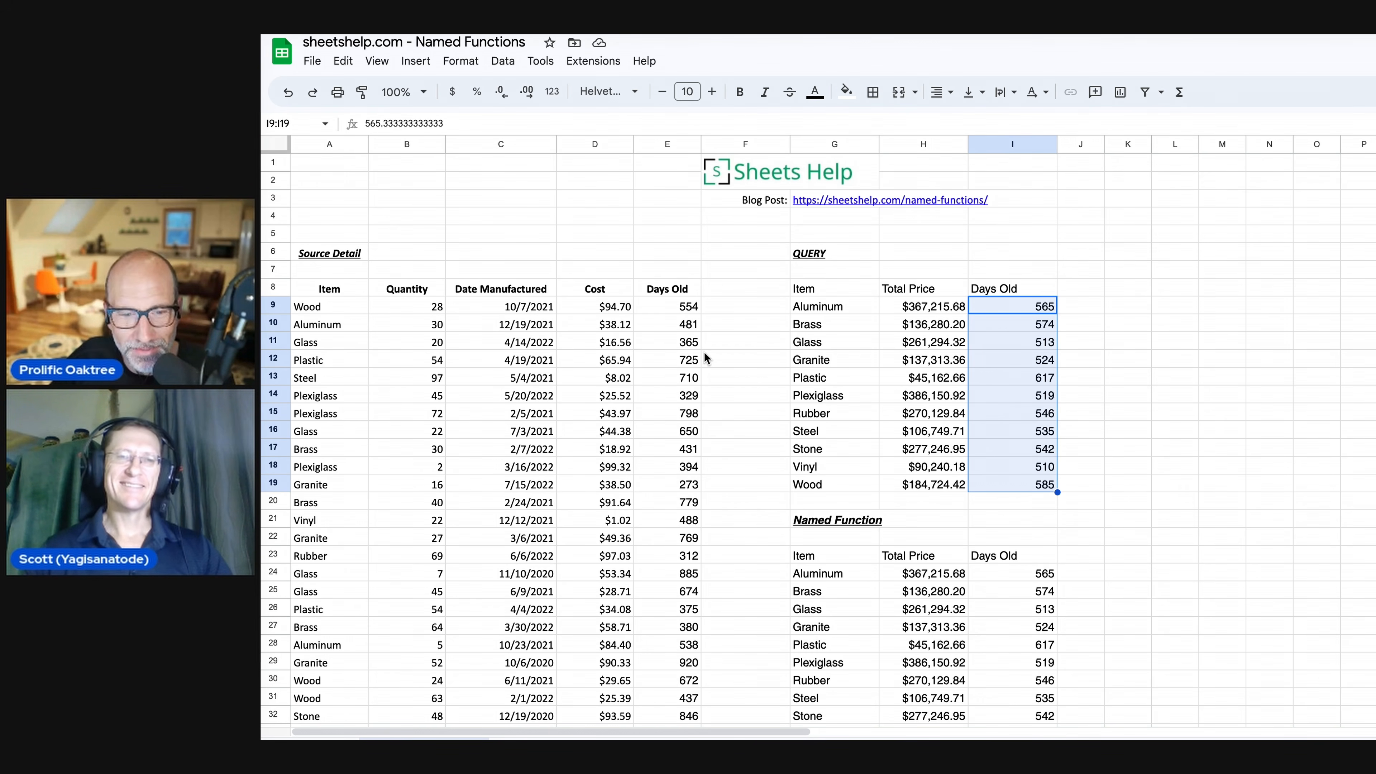
pyautogui.click(475, 340)
pyautogui.click(536, 394)
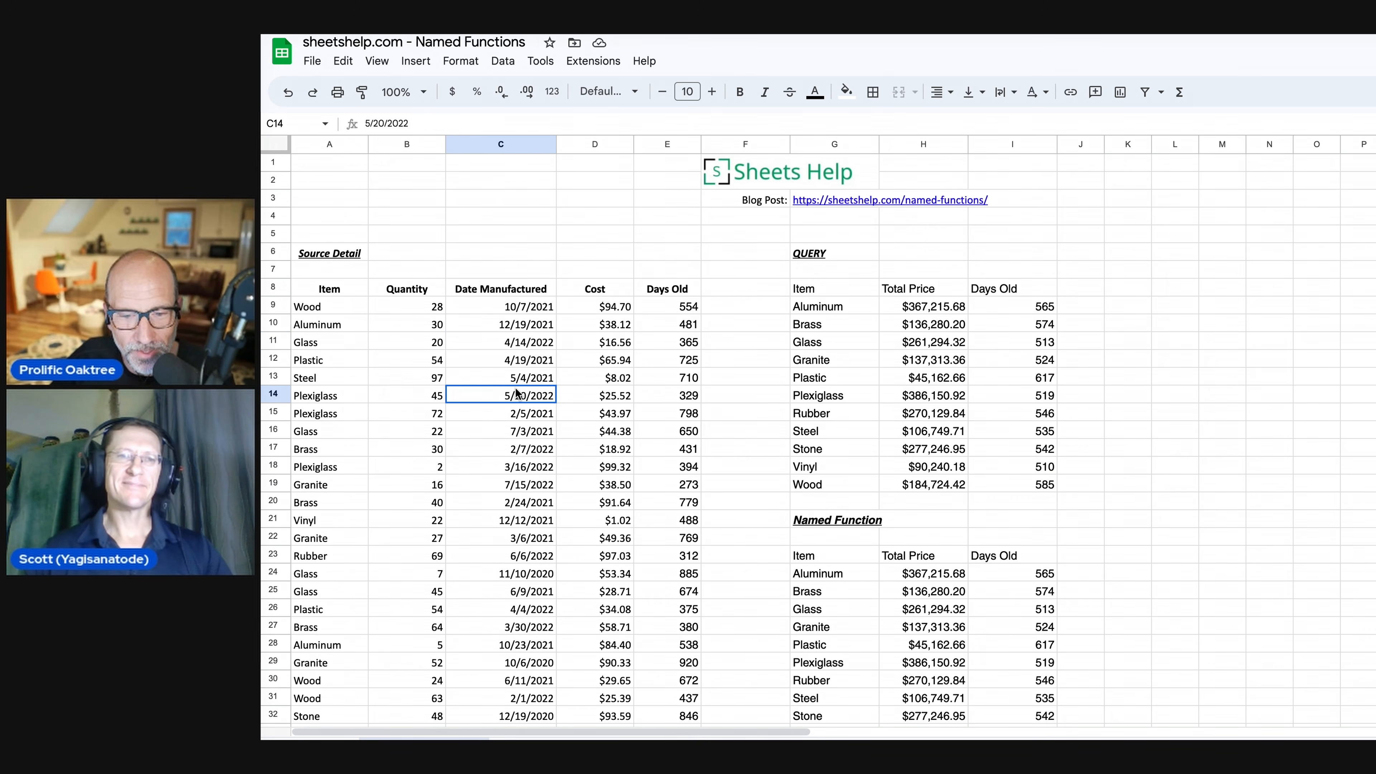
pyautogui.click(914, 415)
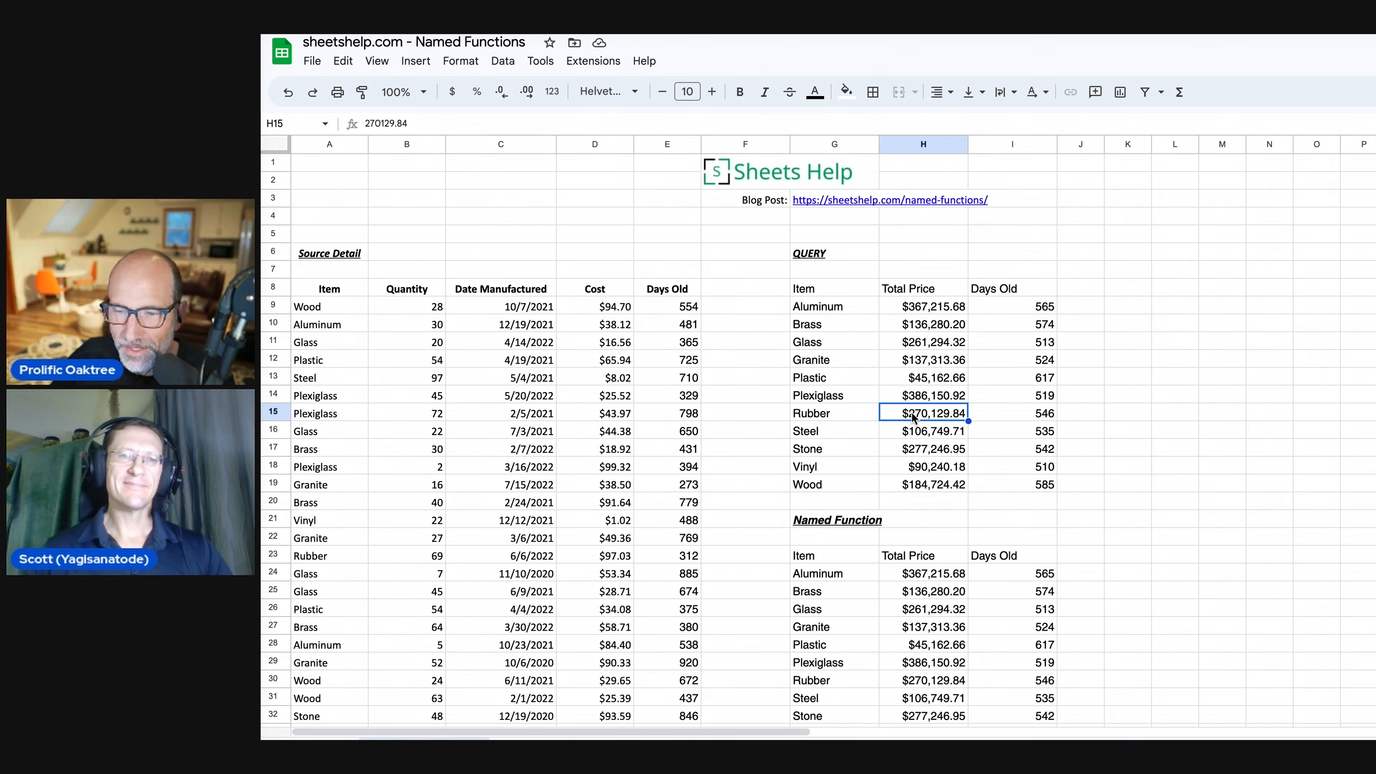
pyautogui.click(841, 314)
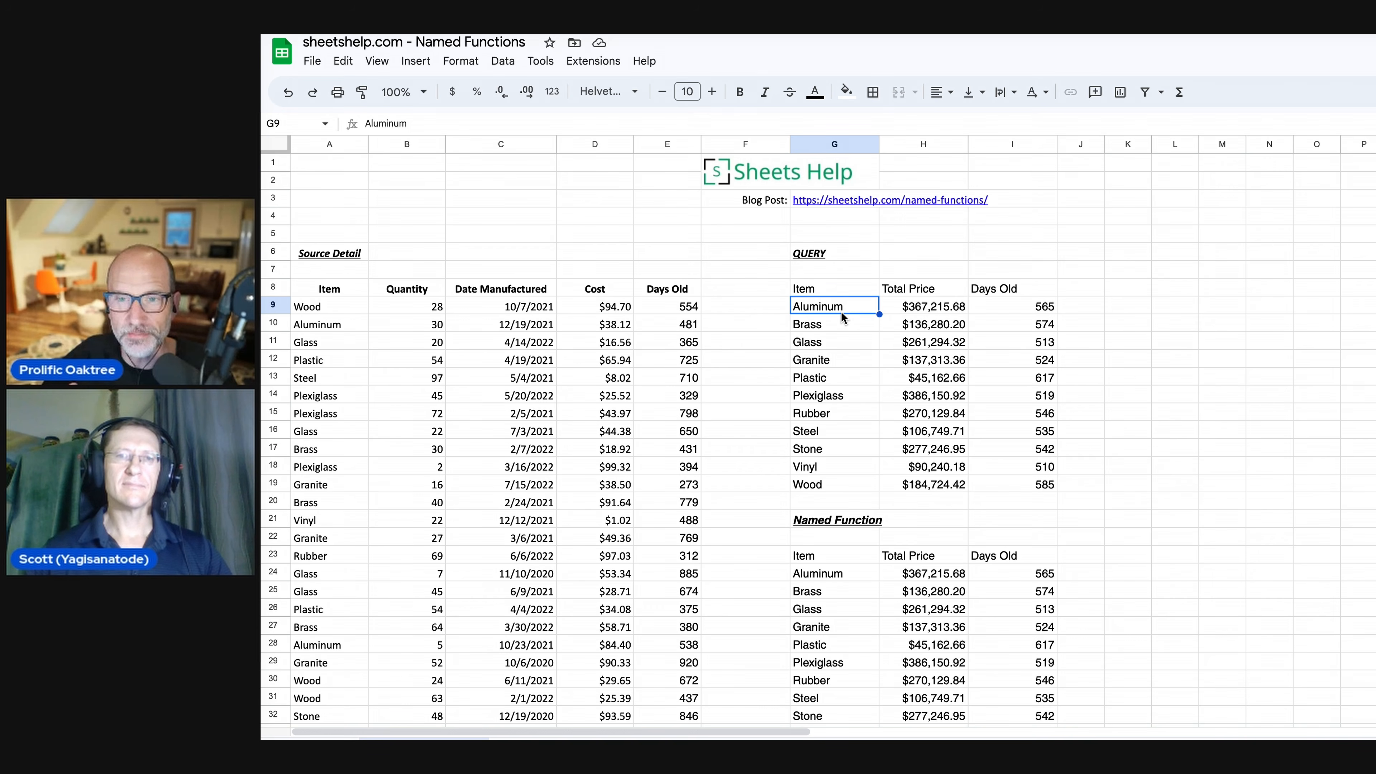
# Examine the QUERY formula in G8, covering its data range and its select, group by, label and format clauses, without changing it.
pyautogui.doubleClick(850, 282)
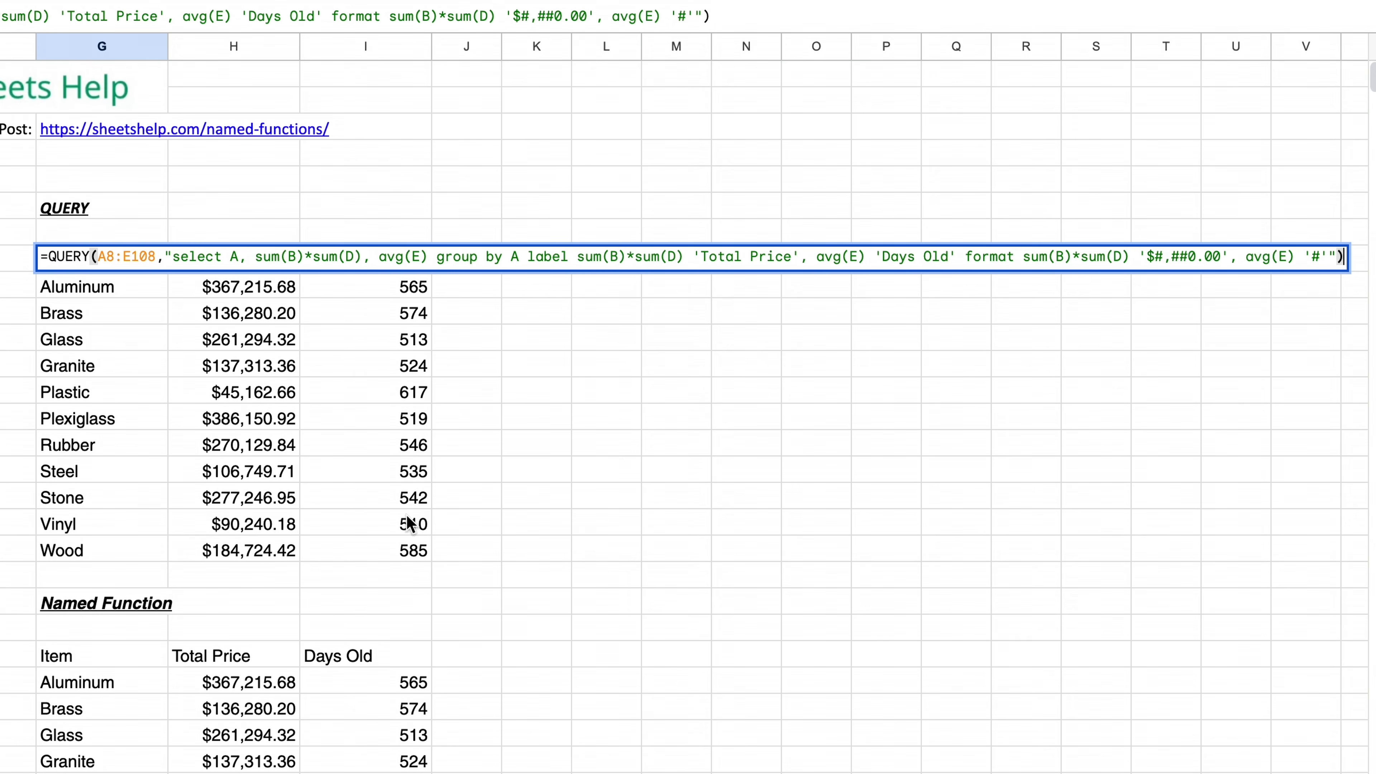
pyautogui.click(140, 262)
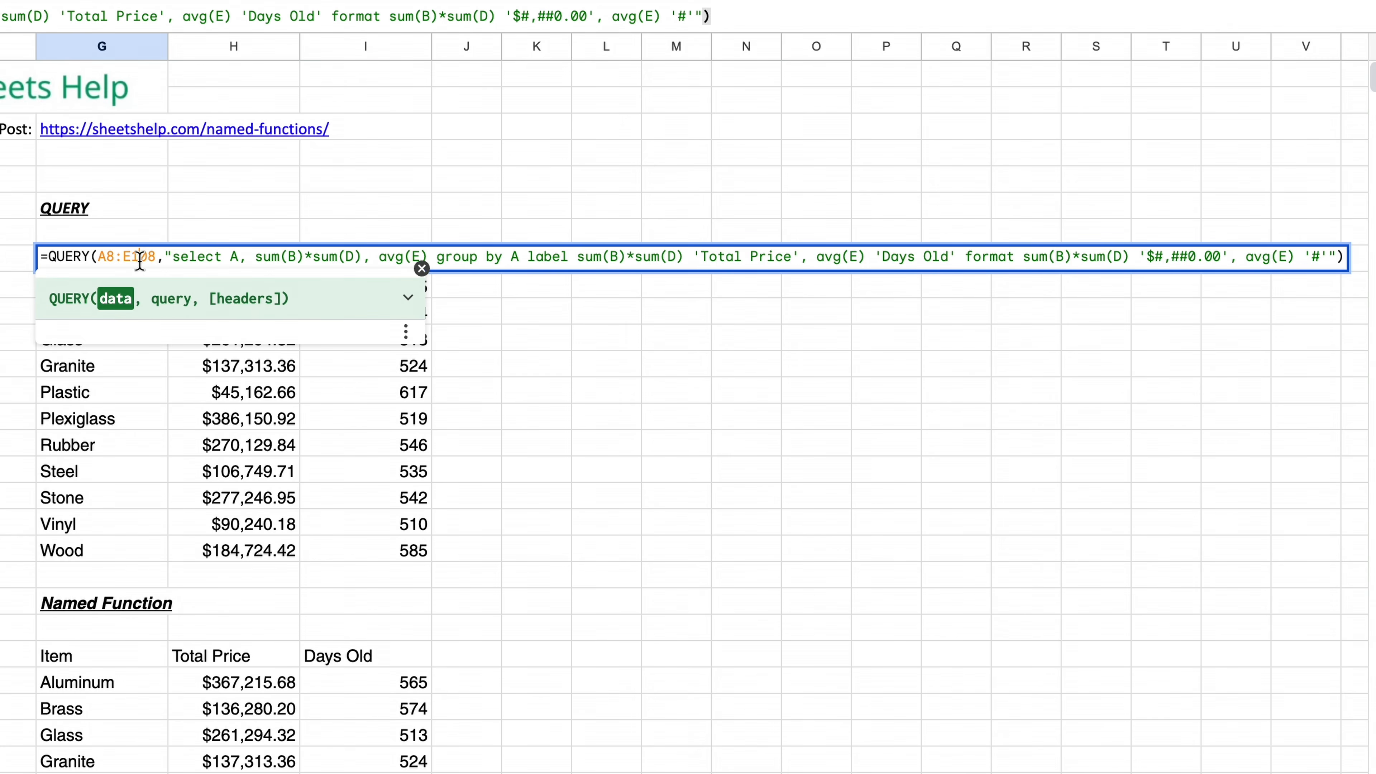
pyautogui.click(174, 262)
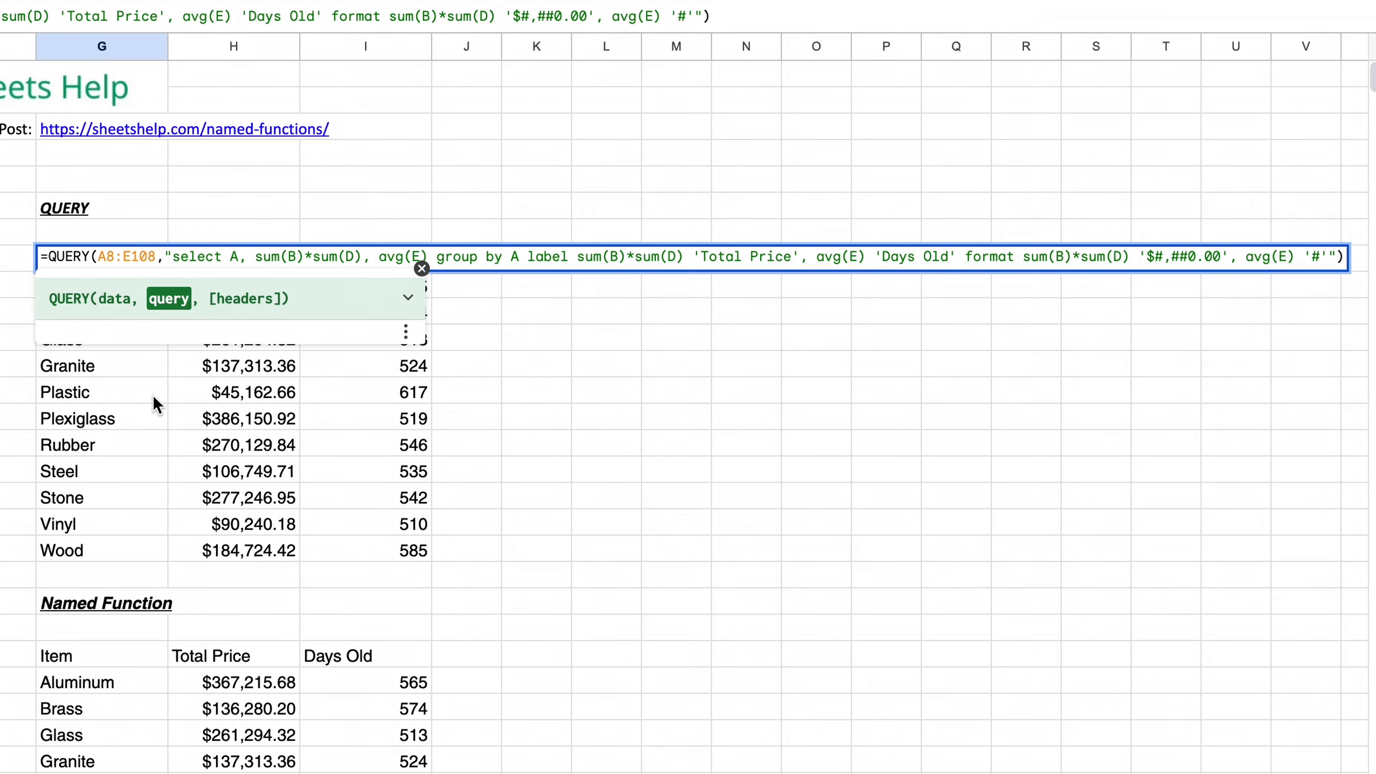
pyautogui.moveTo(266, 258); pyautogui.dragTo(331, 256)
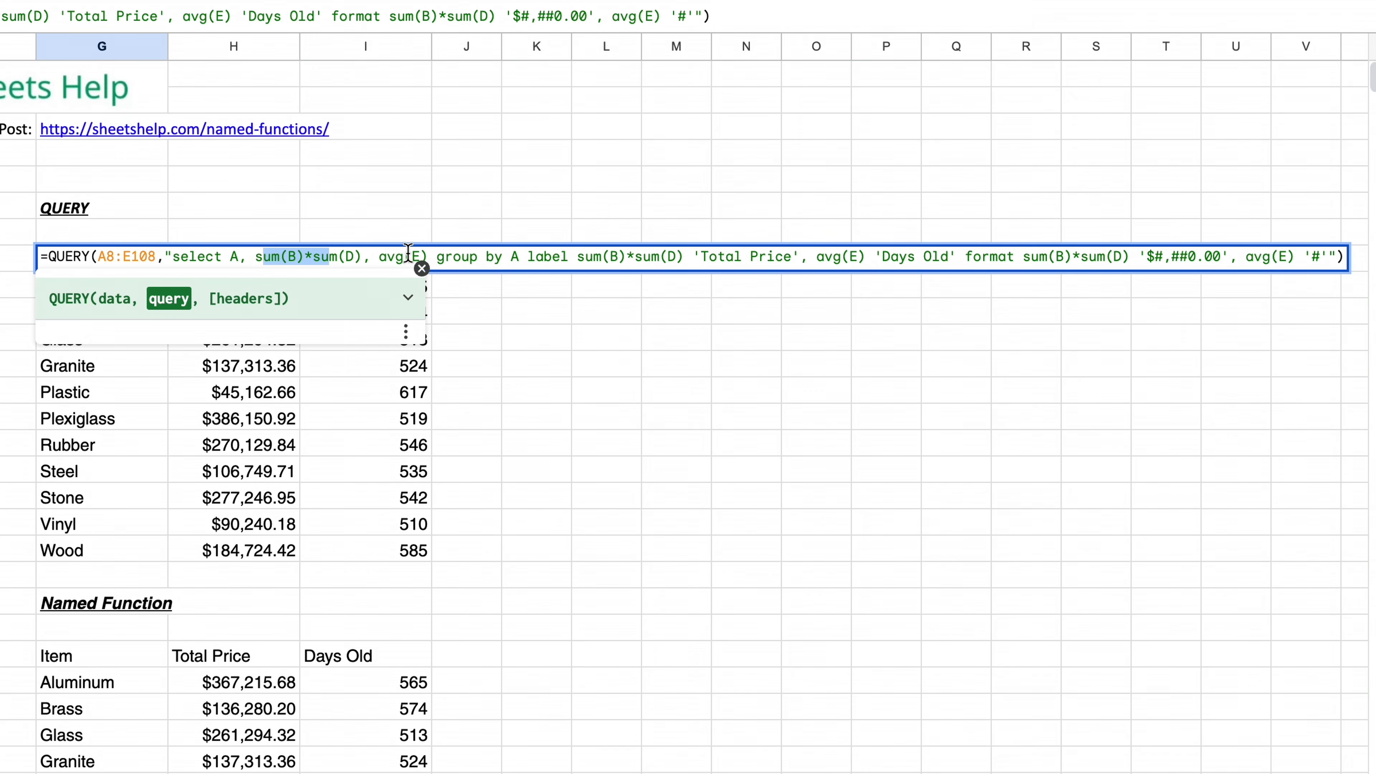
pyautogui.moveTo(401, 256); pyautogui.dragTo(417, 254)
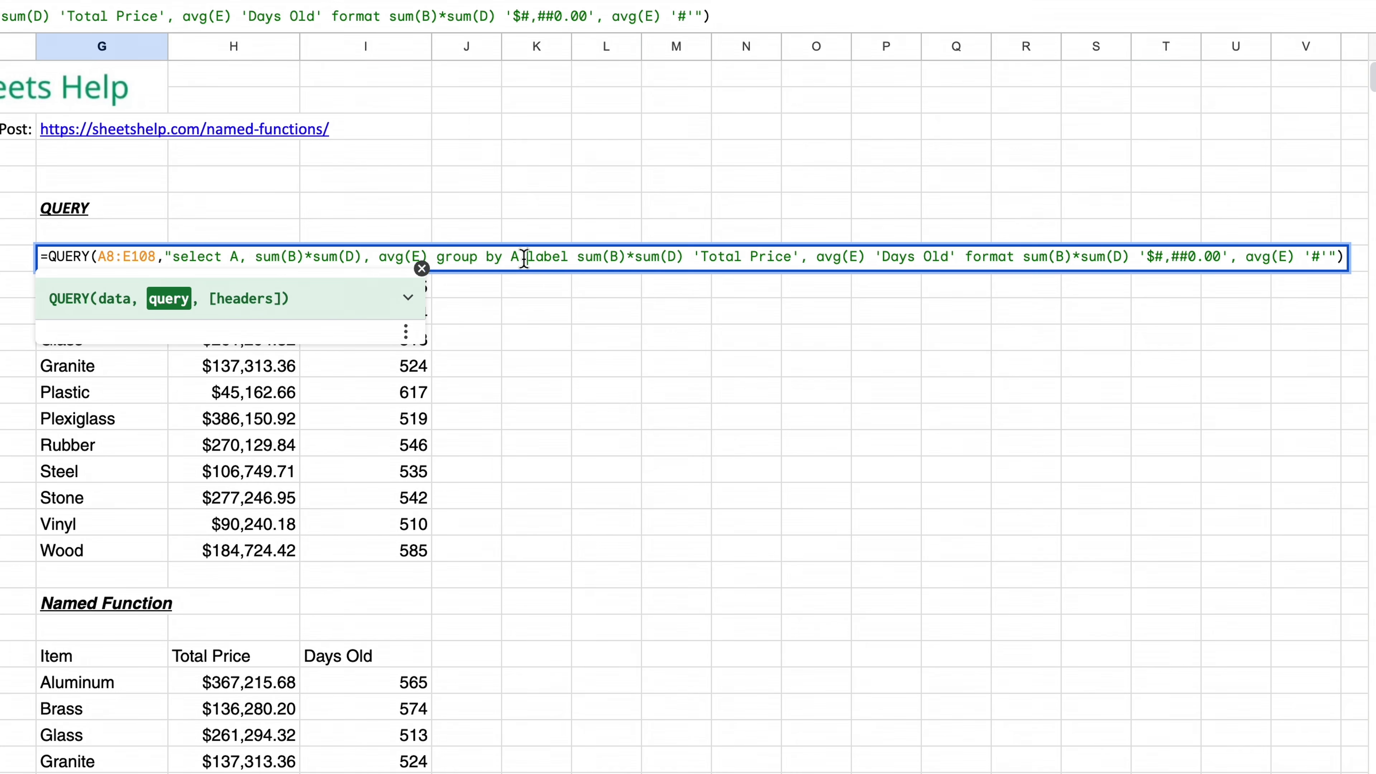
pyautogui.moveTo(528, 257); pyautogui.dragTo(1276, 254)
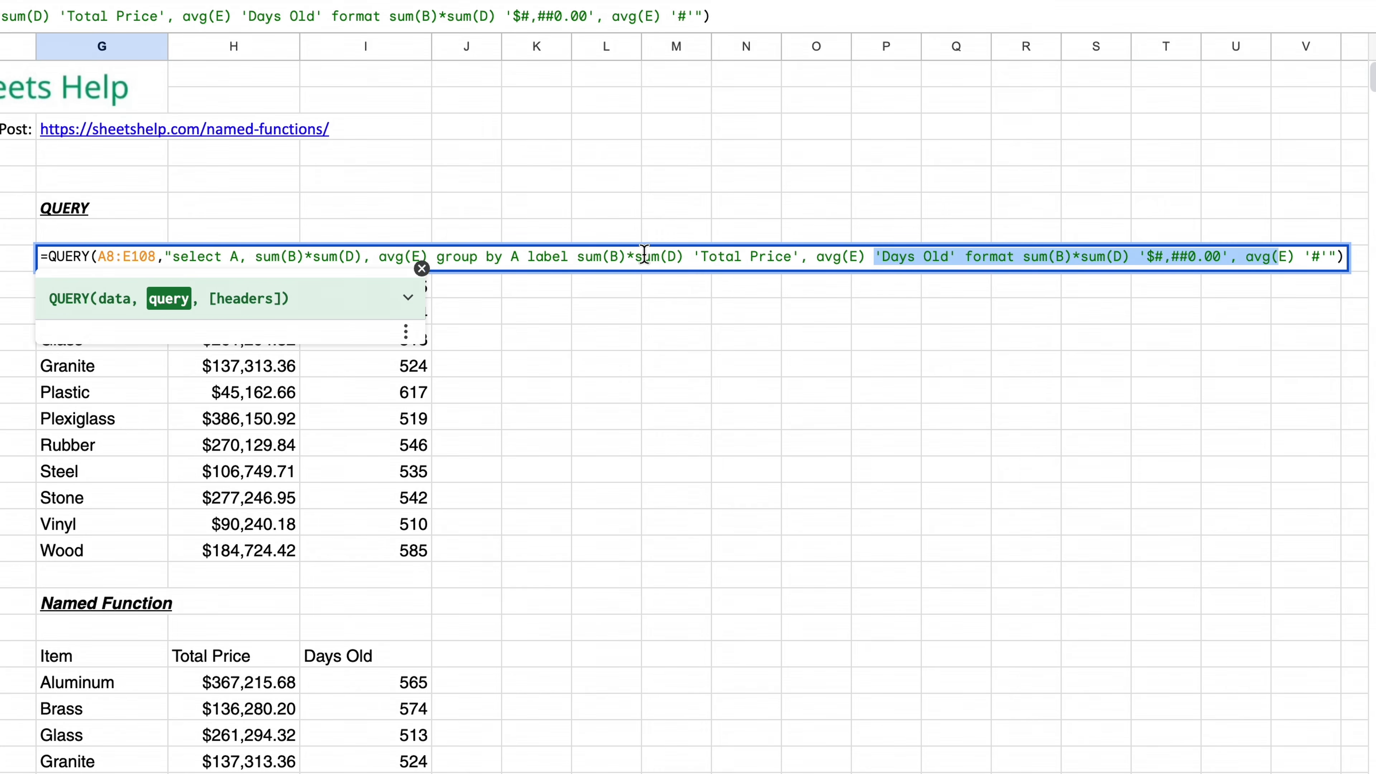
pyautogui.moveTo(643, 256); pyautogui.dragTo(461, 260)
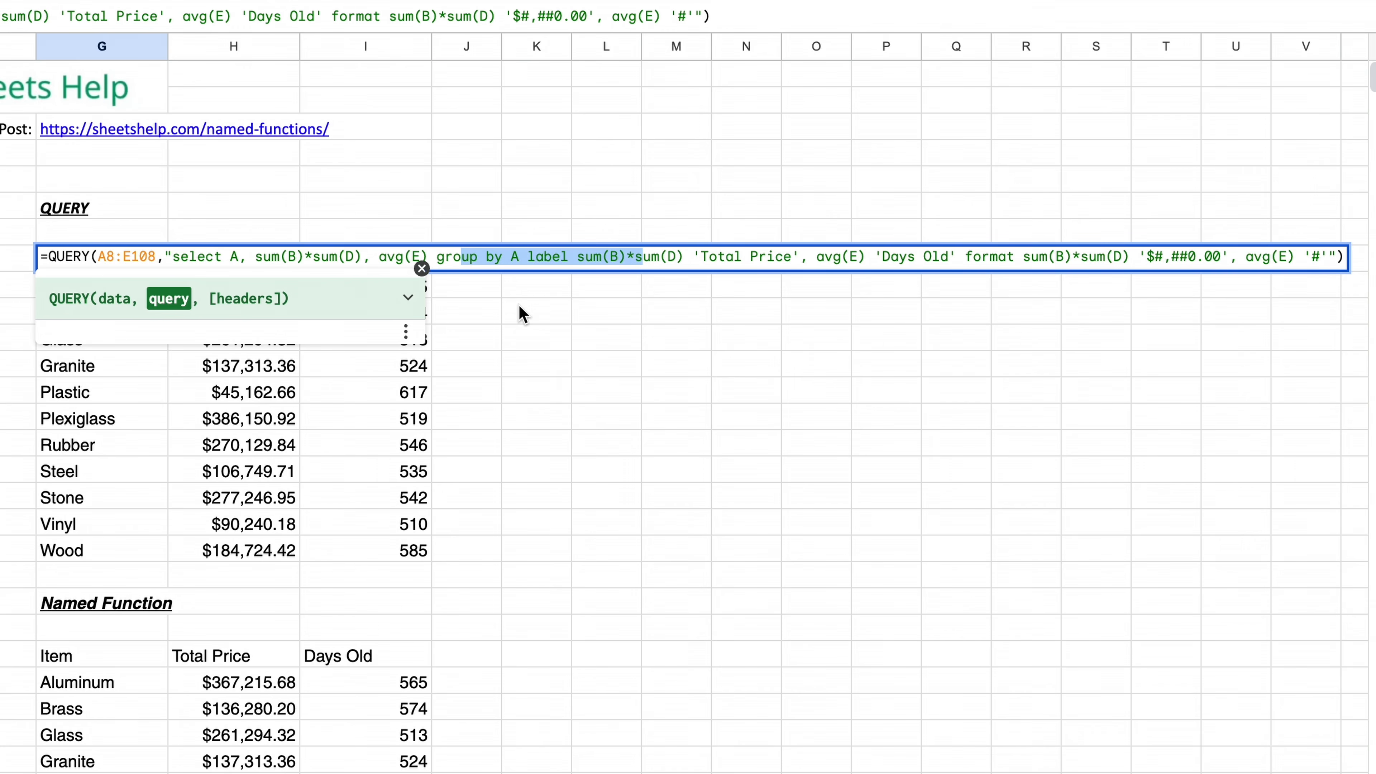
pyautogui.press('Escape')
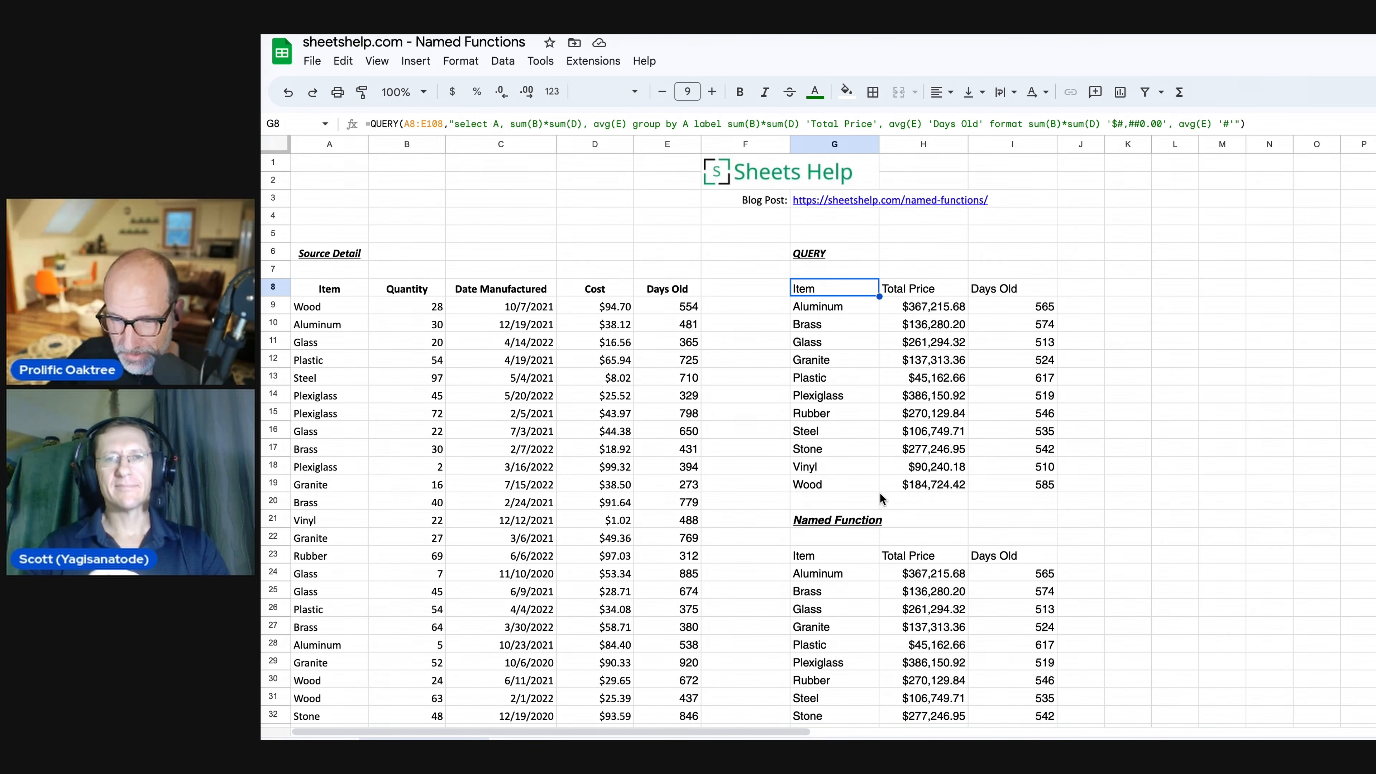
# Inspect the INVVALUE formula in G23 under the Named Function heading, leaving it unedited.
pyautogui.click(860, 555)
pyautogui.scroll(-1, 860, 555)
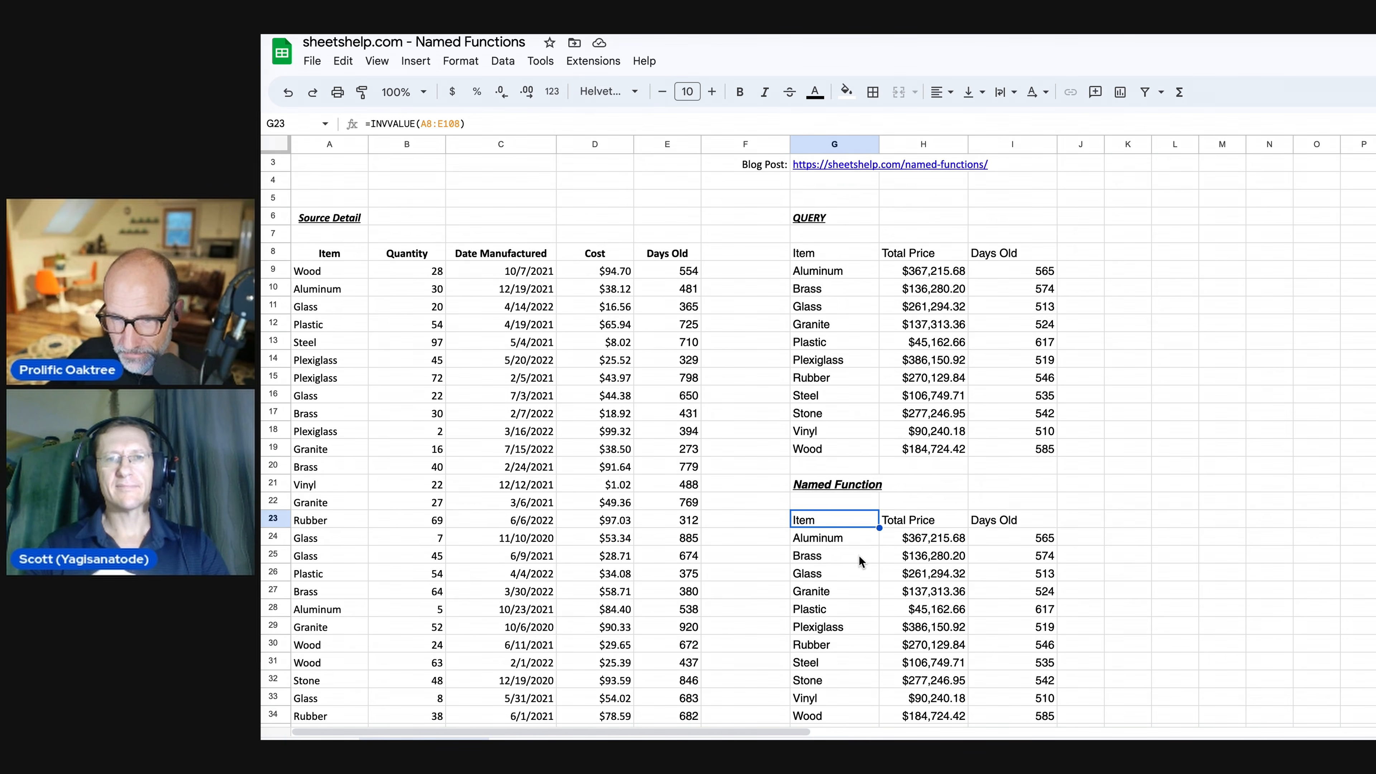
pyautogui.scroll(-1, 859, 555)
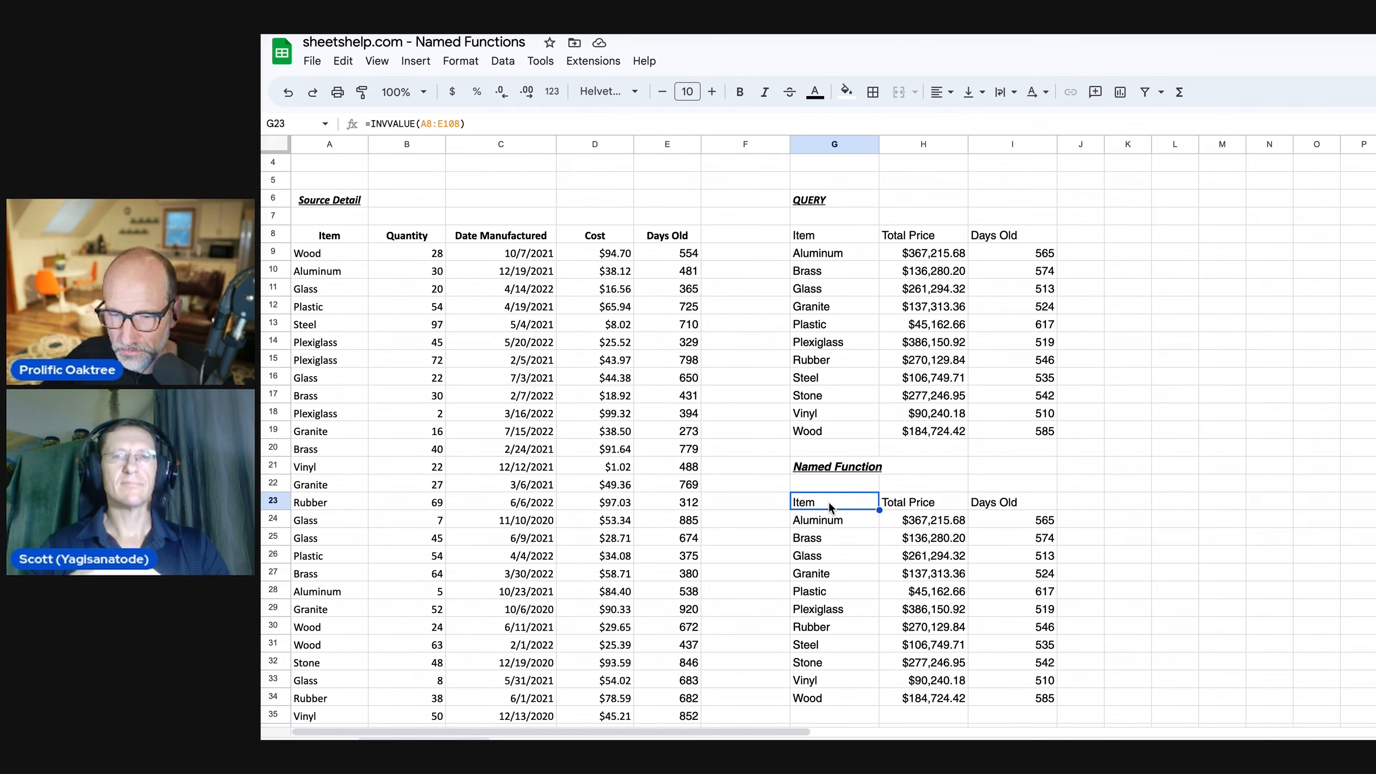
pyautogui.doubleClick(829, 503)
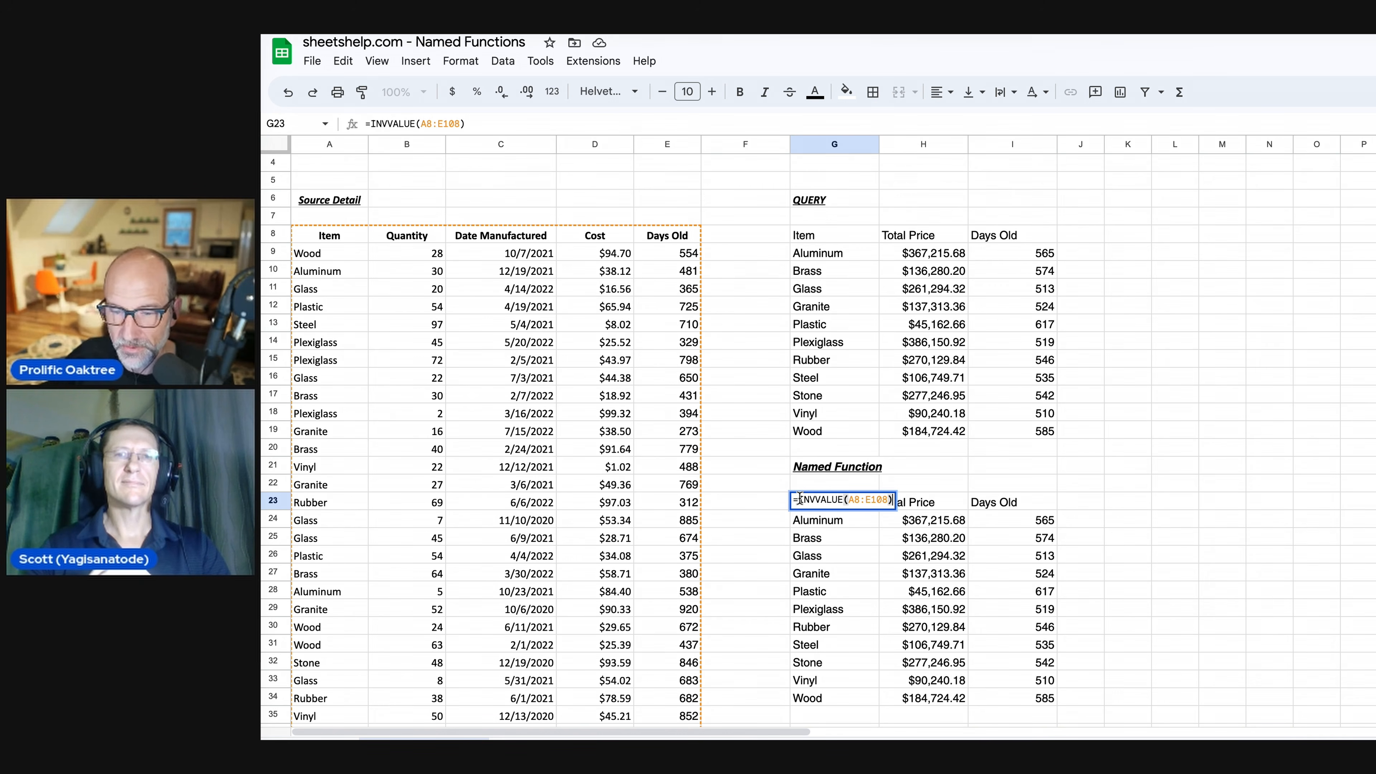
pyautogui.moveTo(800, 499); pyautogui.dragTo(844, 499)
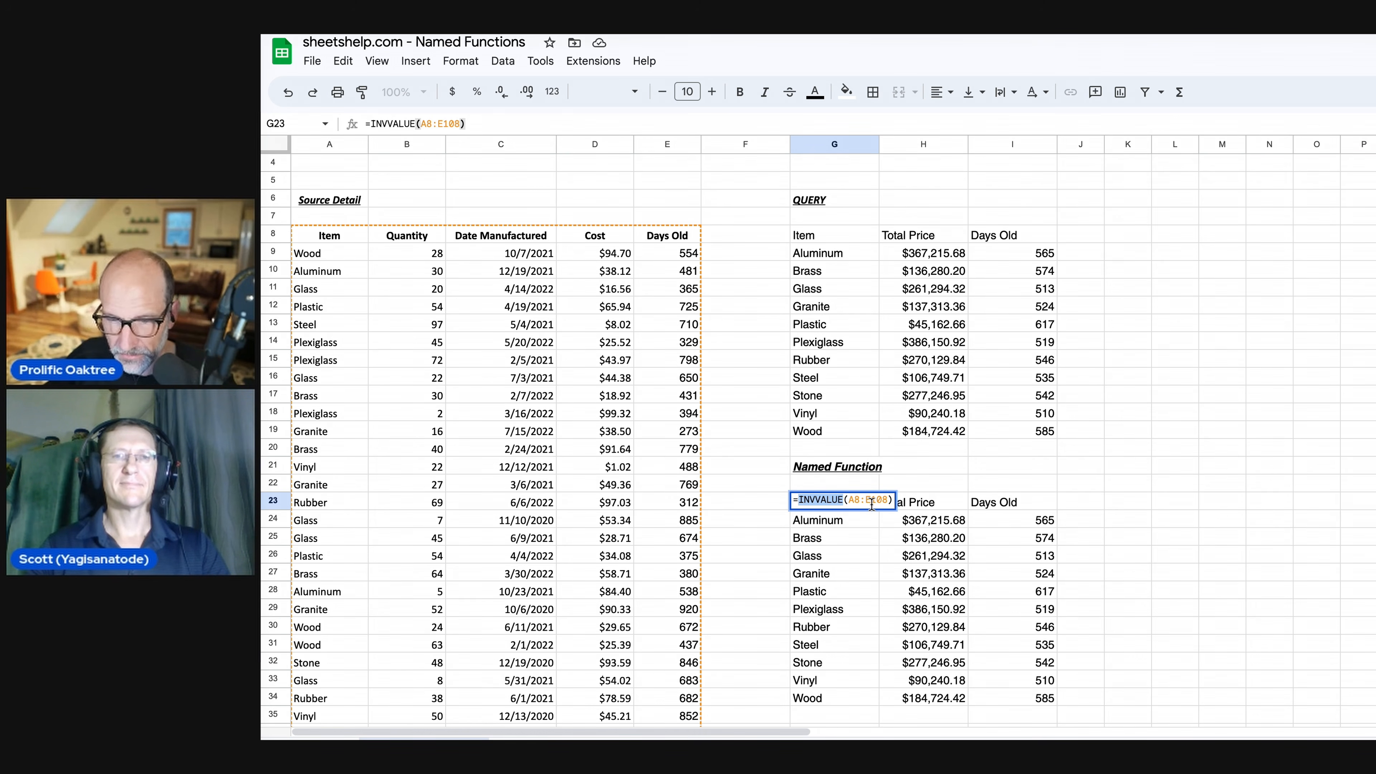
pyautogui.press('Escape')
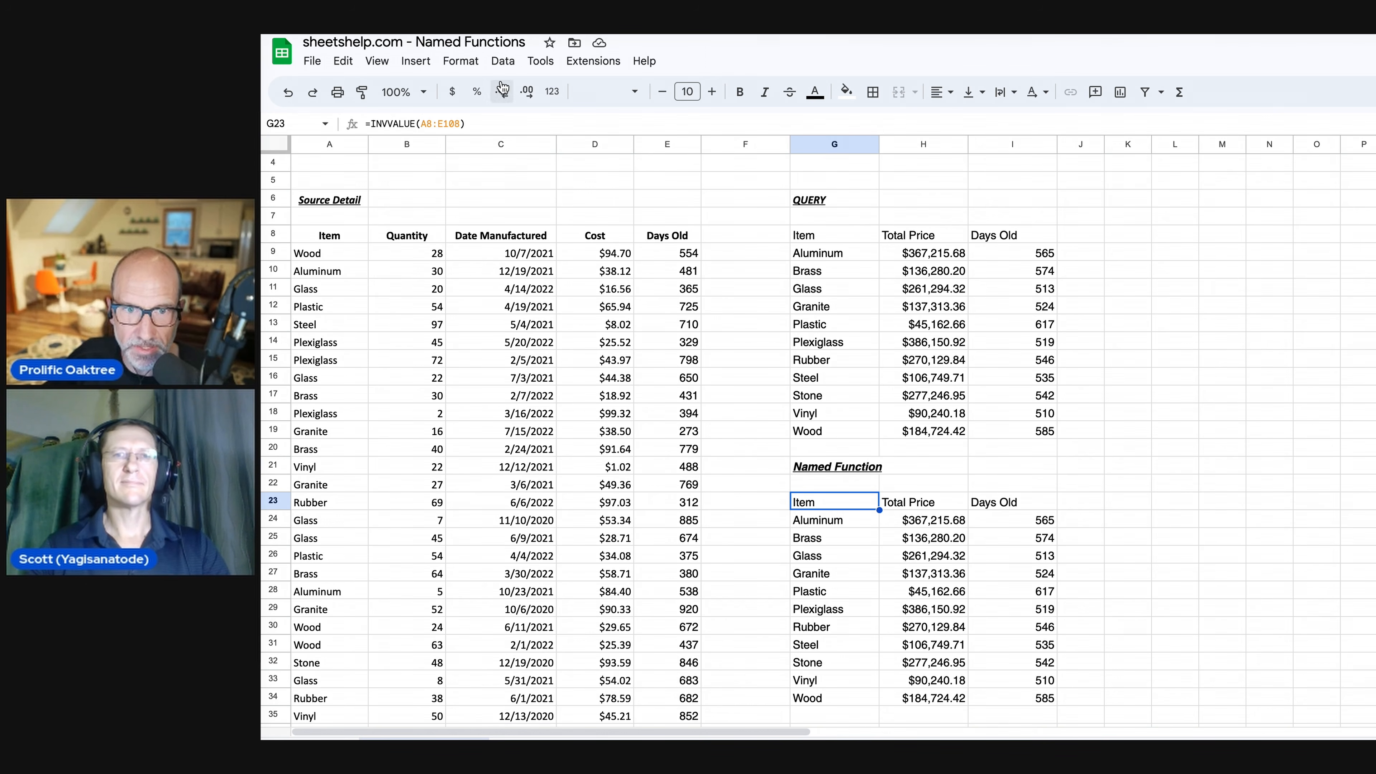
# Open the INVVALUE named function's definition for editing.
pyautogui.click(415, 60)
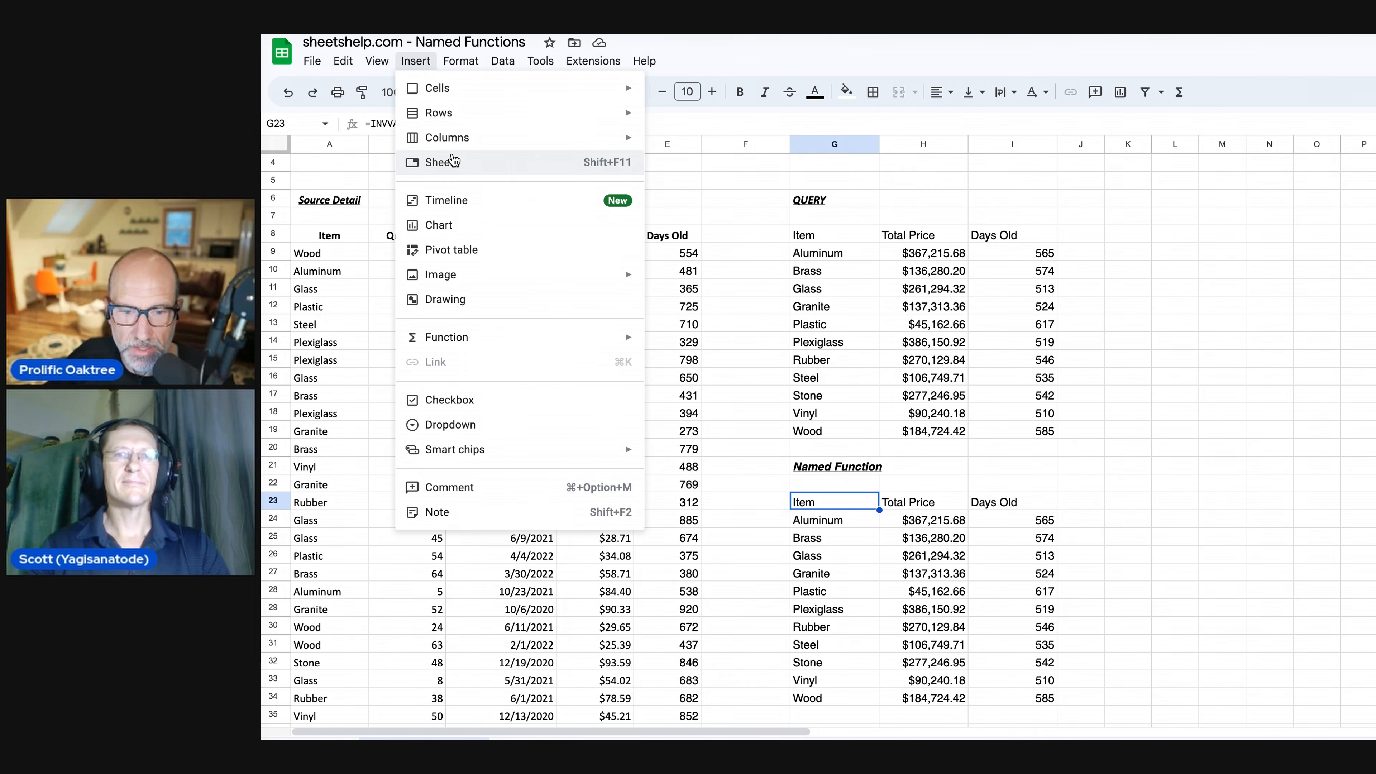
pyautogui.moveTo(516, 63)
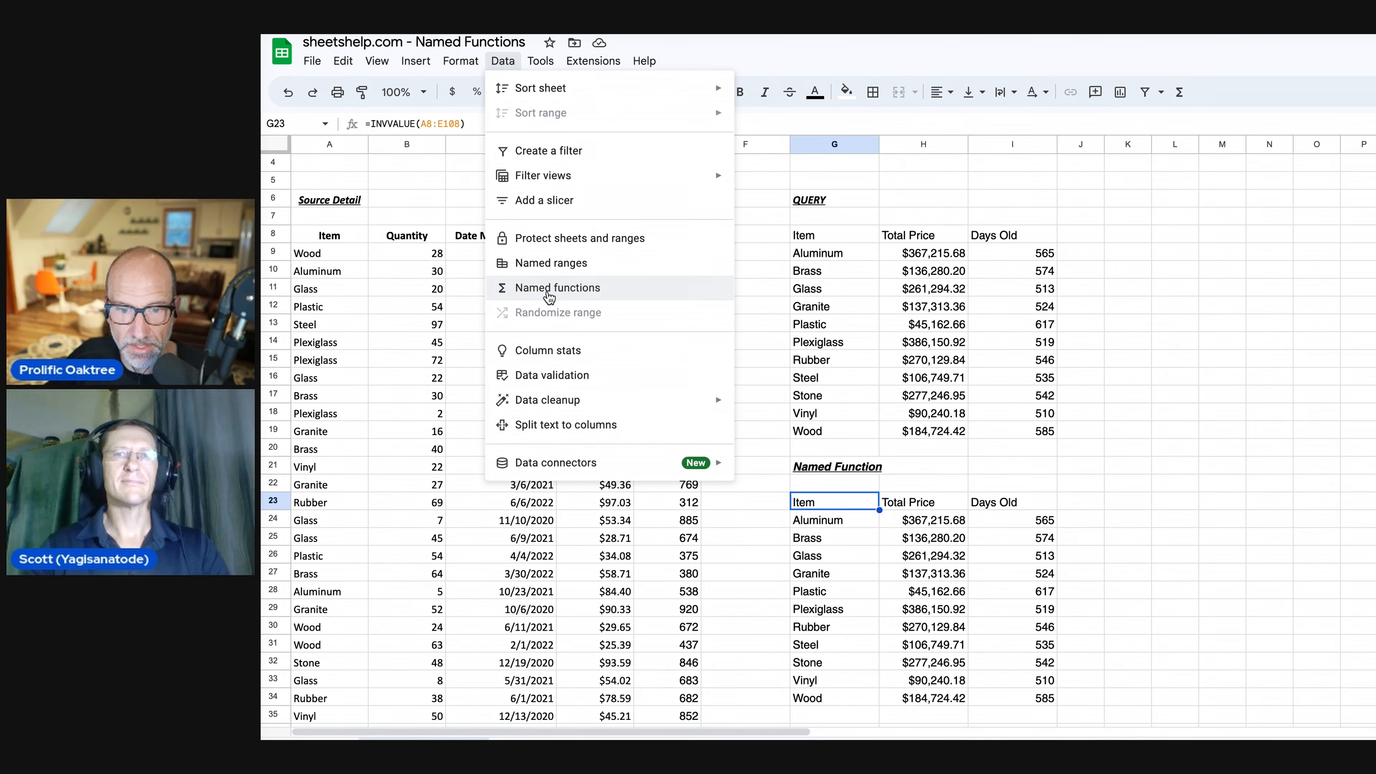
pyautogui.click(549, 290)
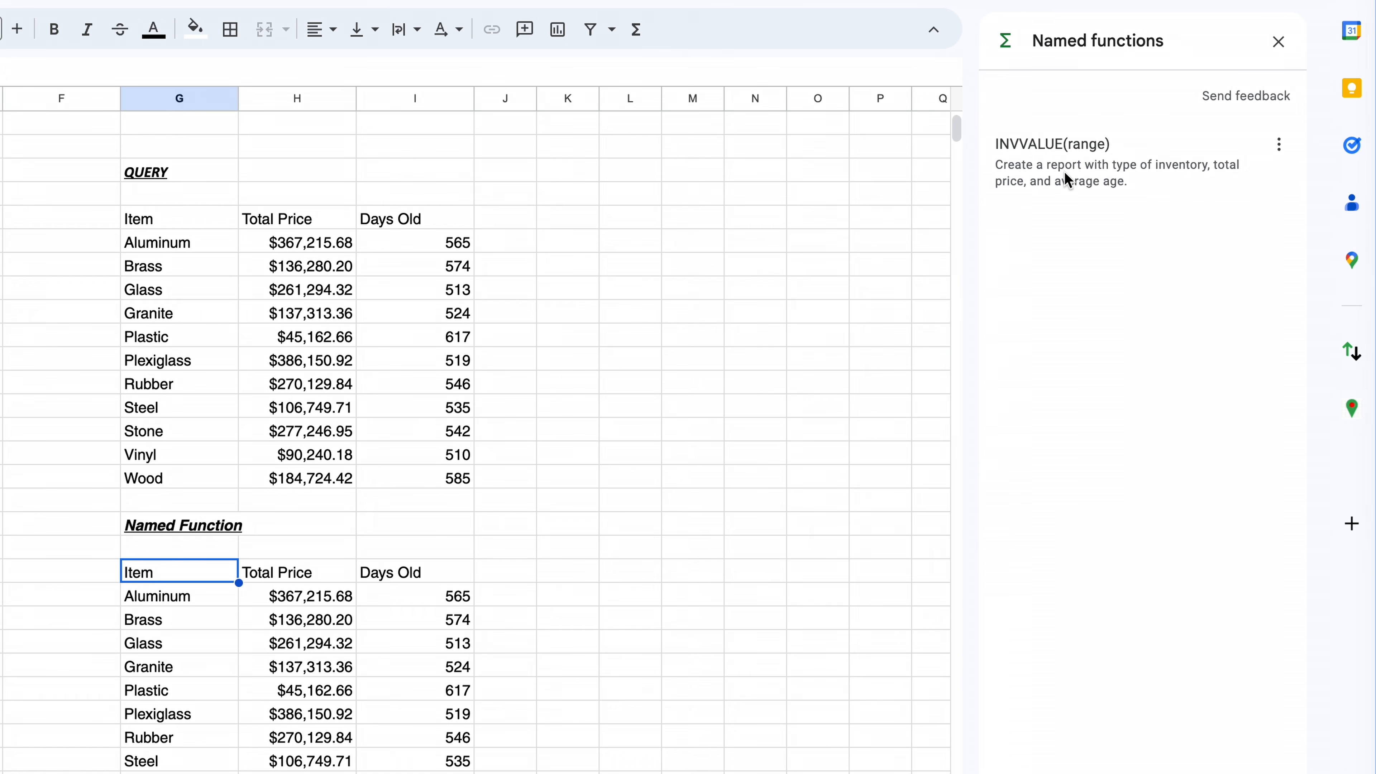
pyautogui.click(1278, 155)
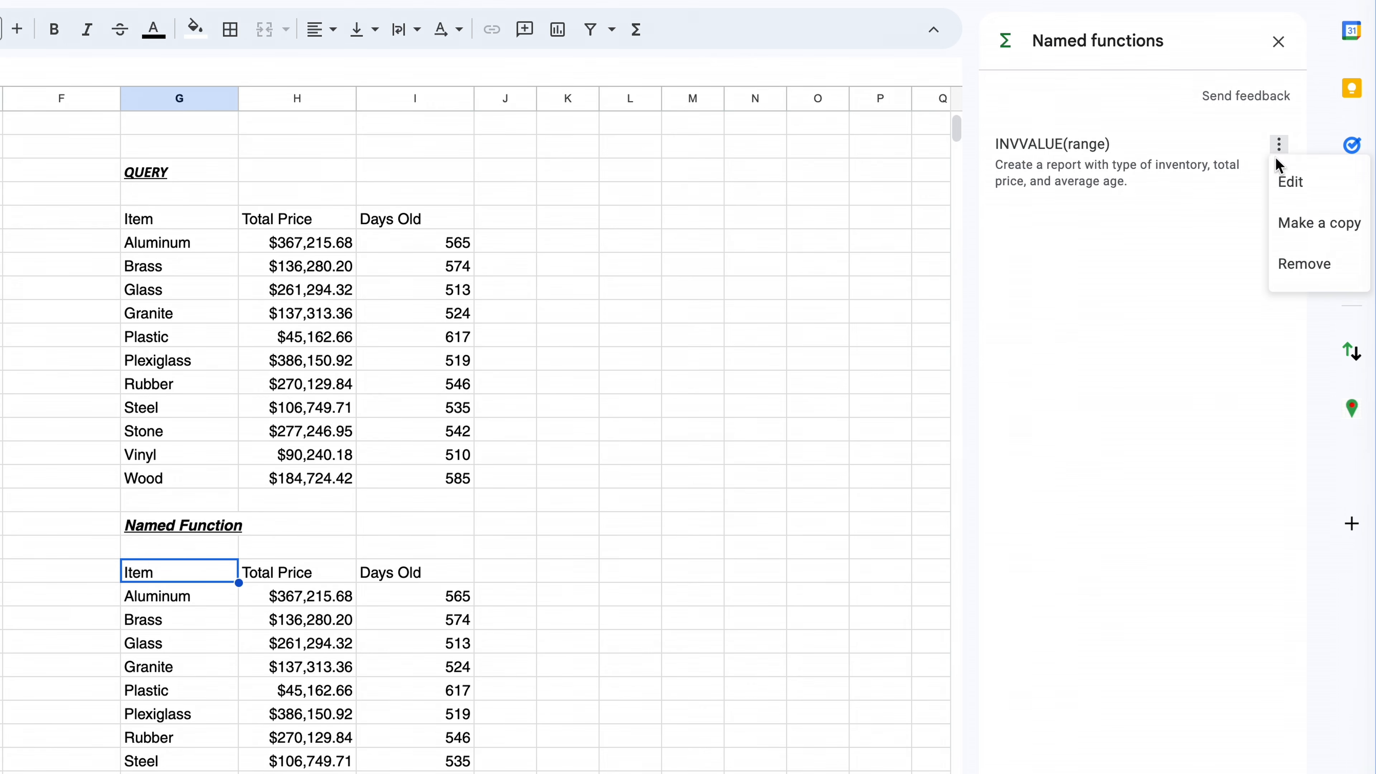
pyautogui.click(1299, 201)
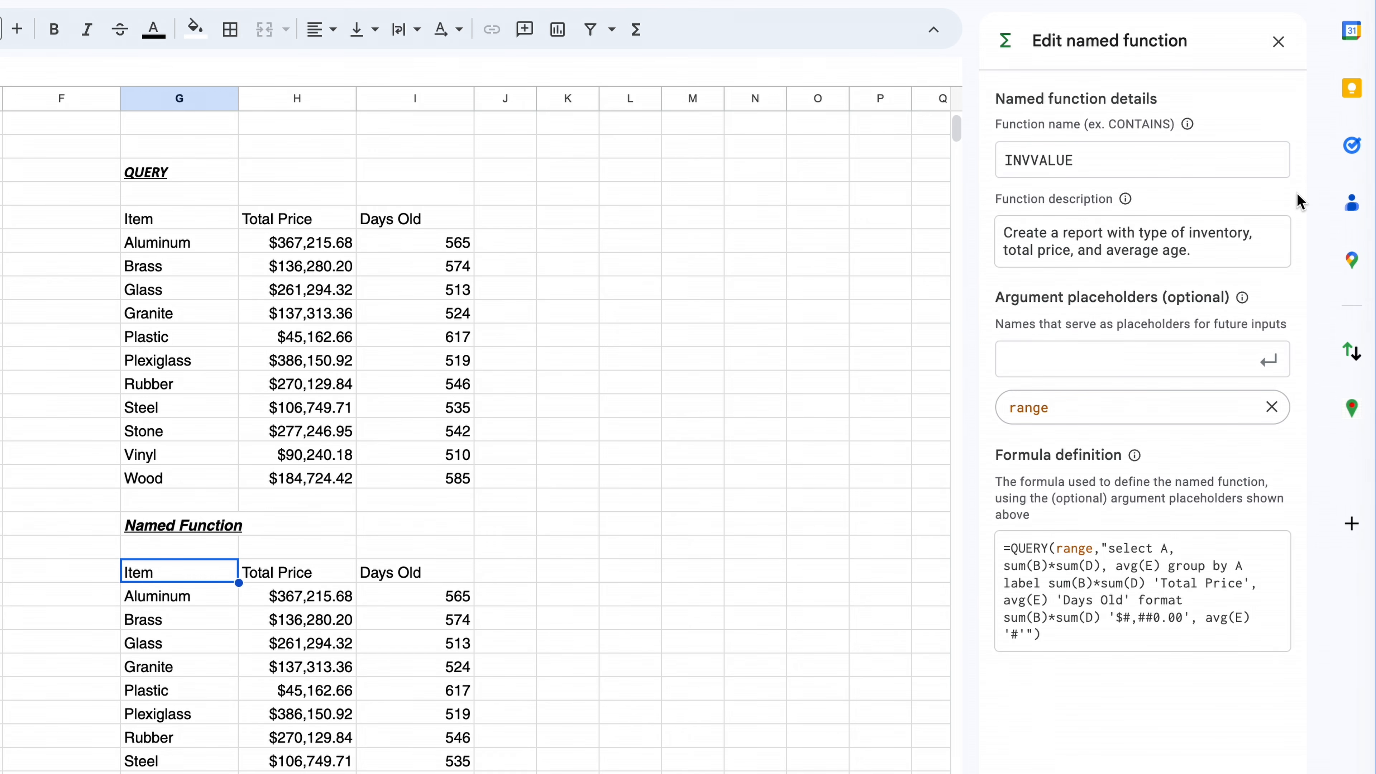
# Review the function name and description in the INVVALUE definition.
pyautogui.click(1150, 156)
pyautogui.moveTo(1149, 157); pyautogui.dragTo(997, 158)
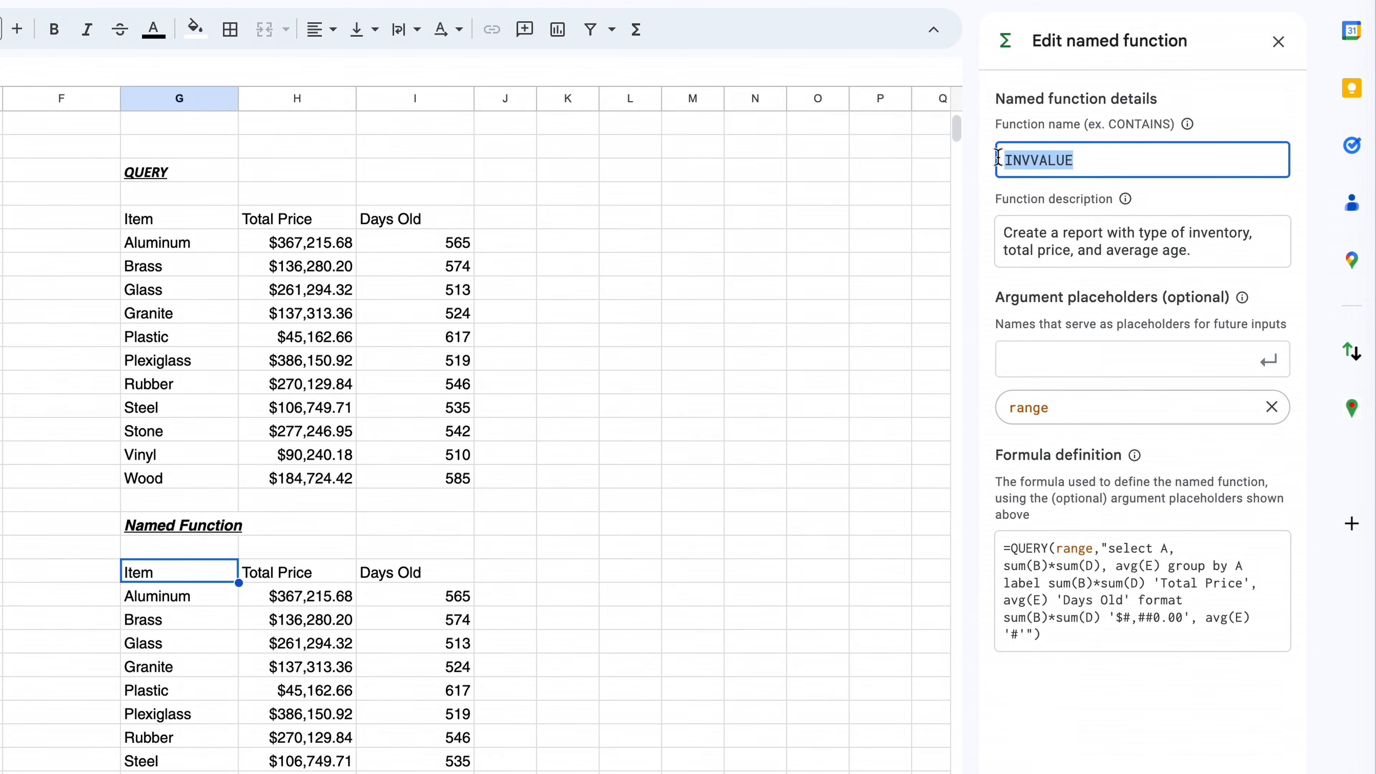
pyautogui.moveTo(1196, 250); pyautogui.dragTo(1009, 222)
pyautogui.click(563, 477)
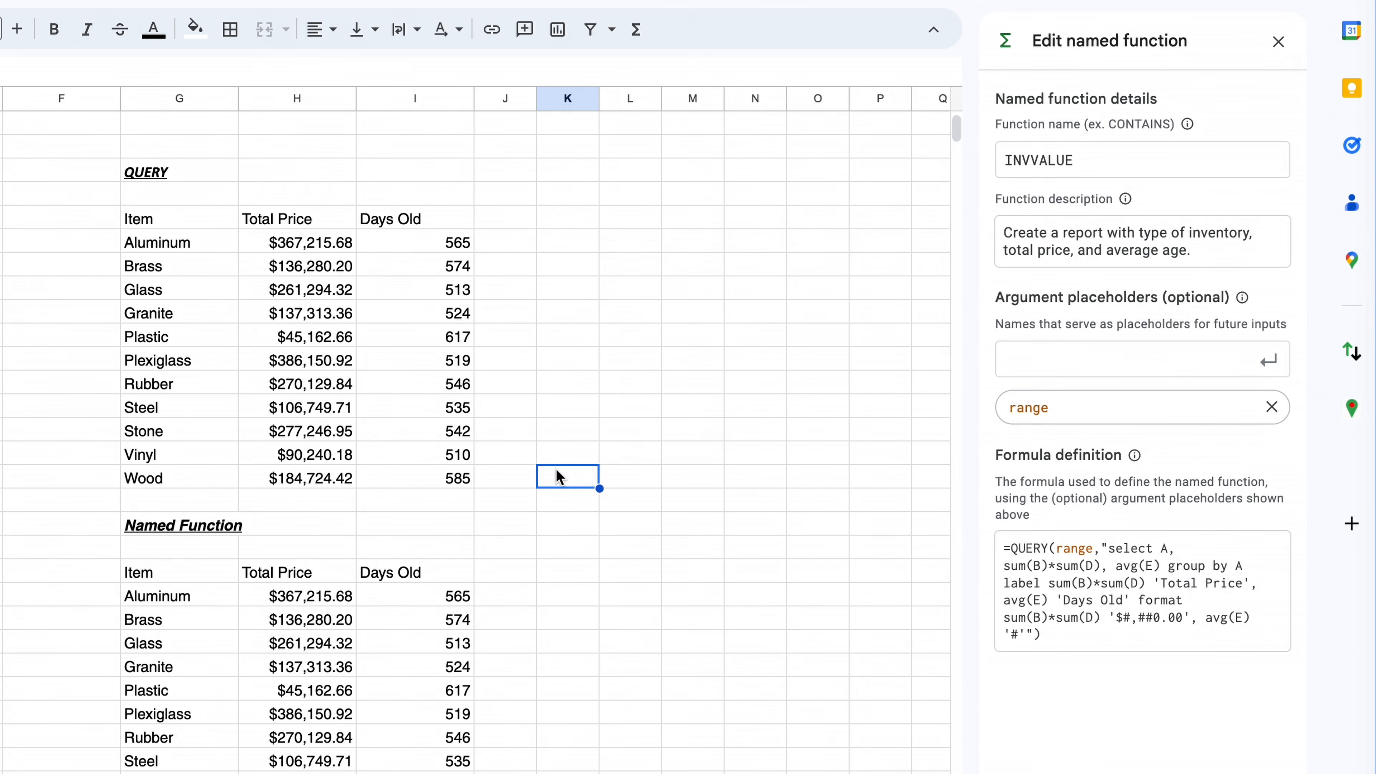
# Open the INVVALUE formula in G23 and read its expanded function help through to the range argument description.
pyautogui.click(208, 574)
pyautogui.write('=INVVALUE(A8:E108)')
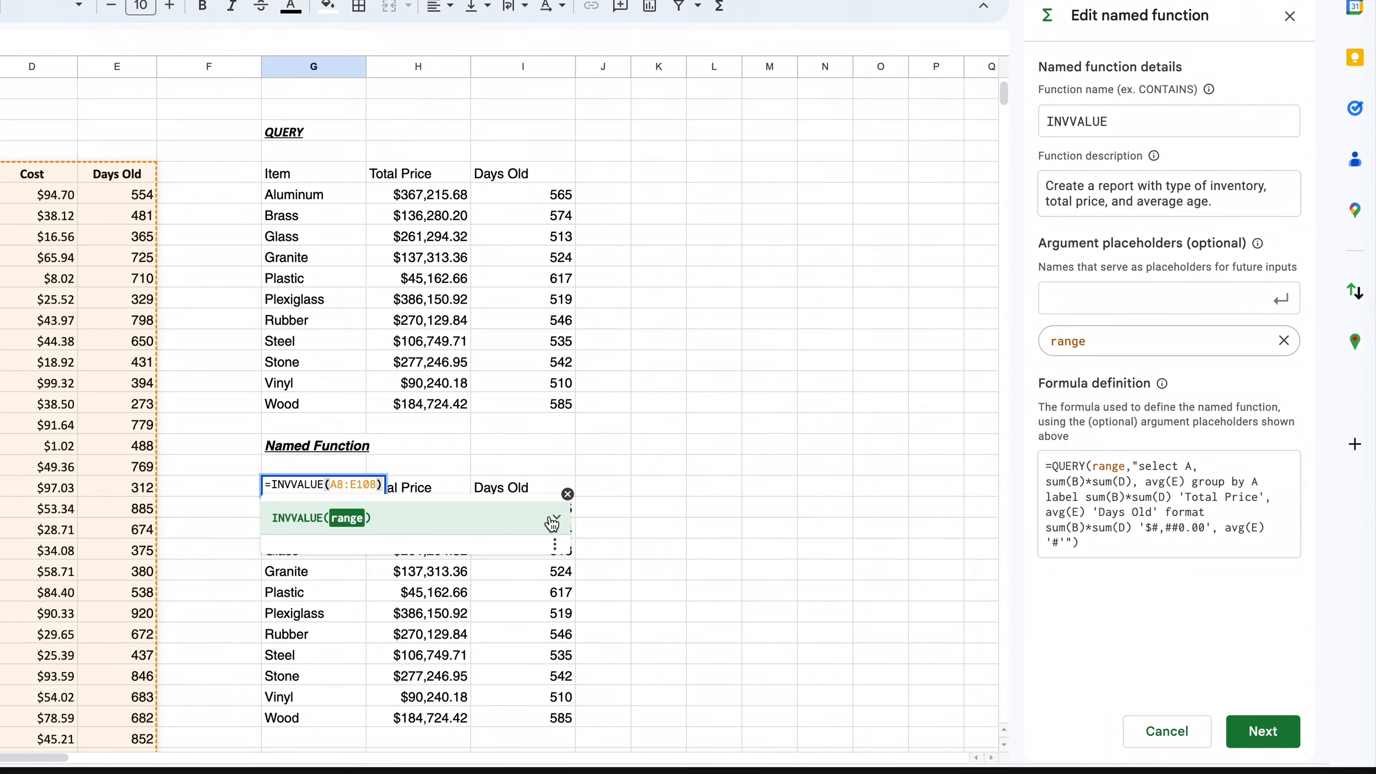
pyautogui.click(553, 521)
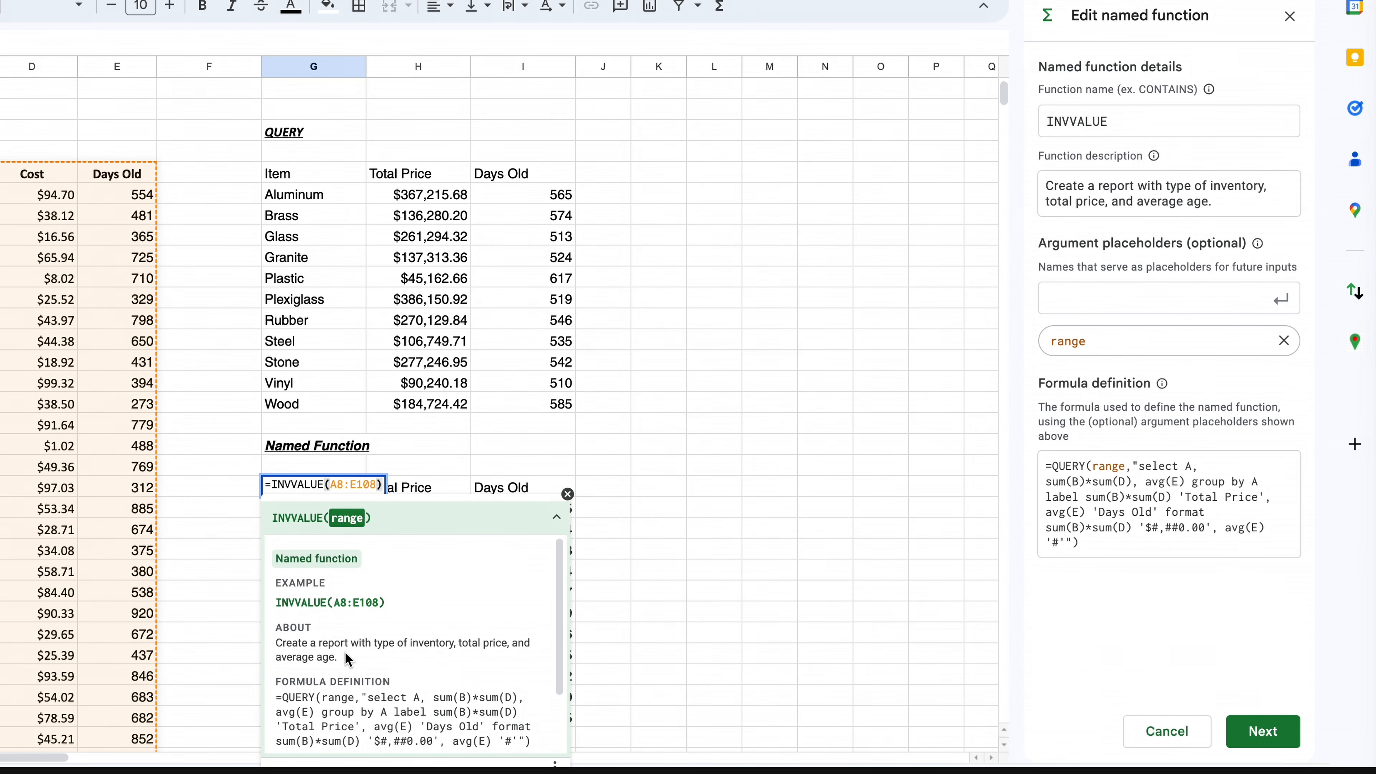
pyautogui.scroll(-2, 350, 660)
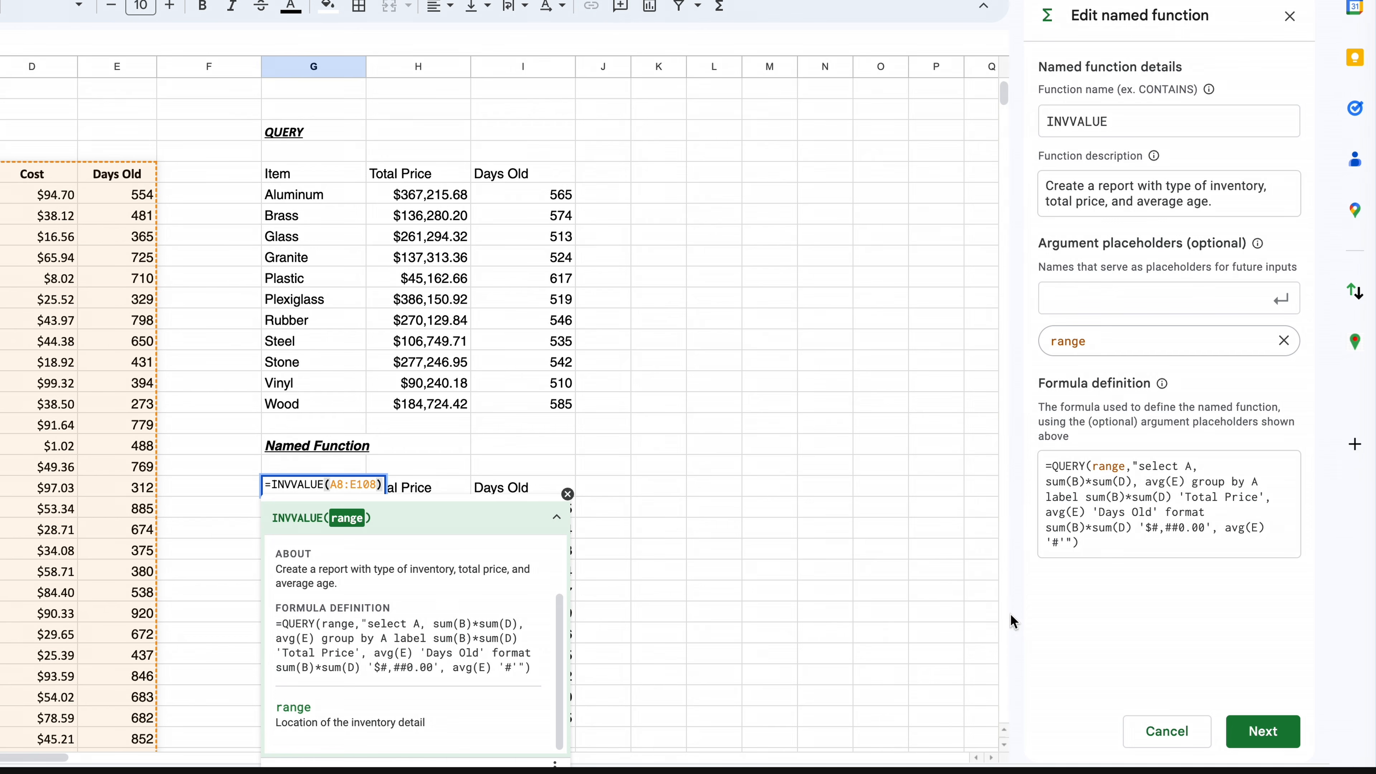
# Show the additional argument details of INVVALUE and compare the range description and example with the in-cell function help.
pyautogui.click(1256, 732)
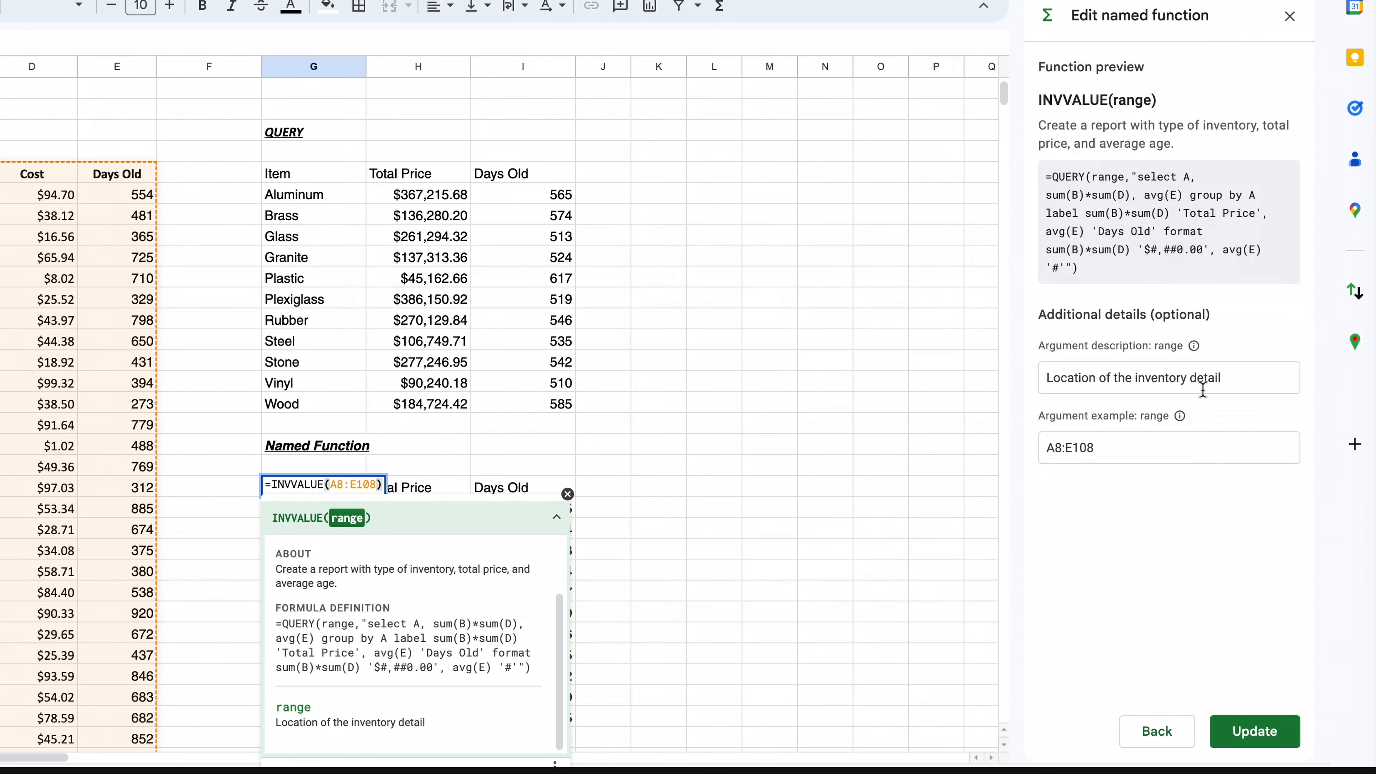
pyautogui.click(1139, 450)
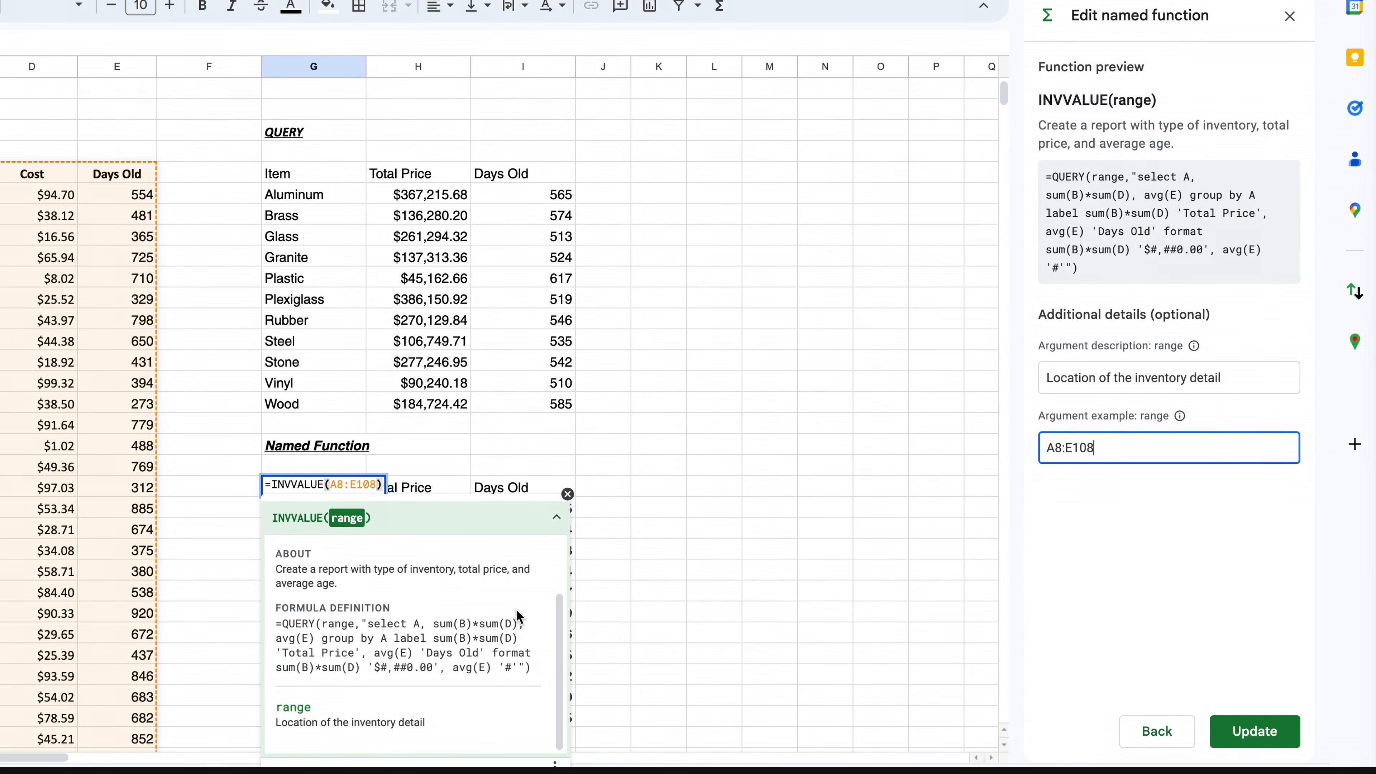
pyautogui.moveTo(557, 599); pyautogui.dragTo(552, 545)
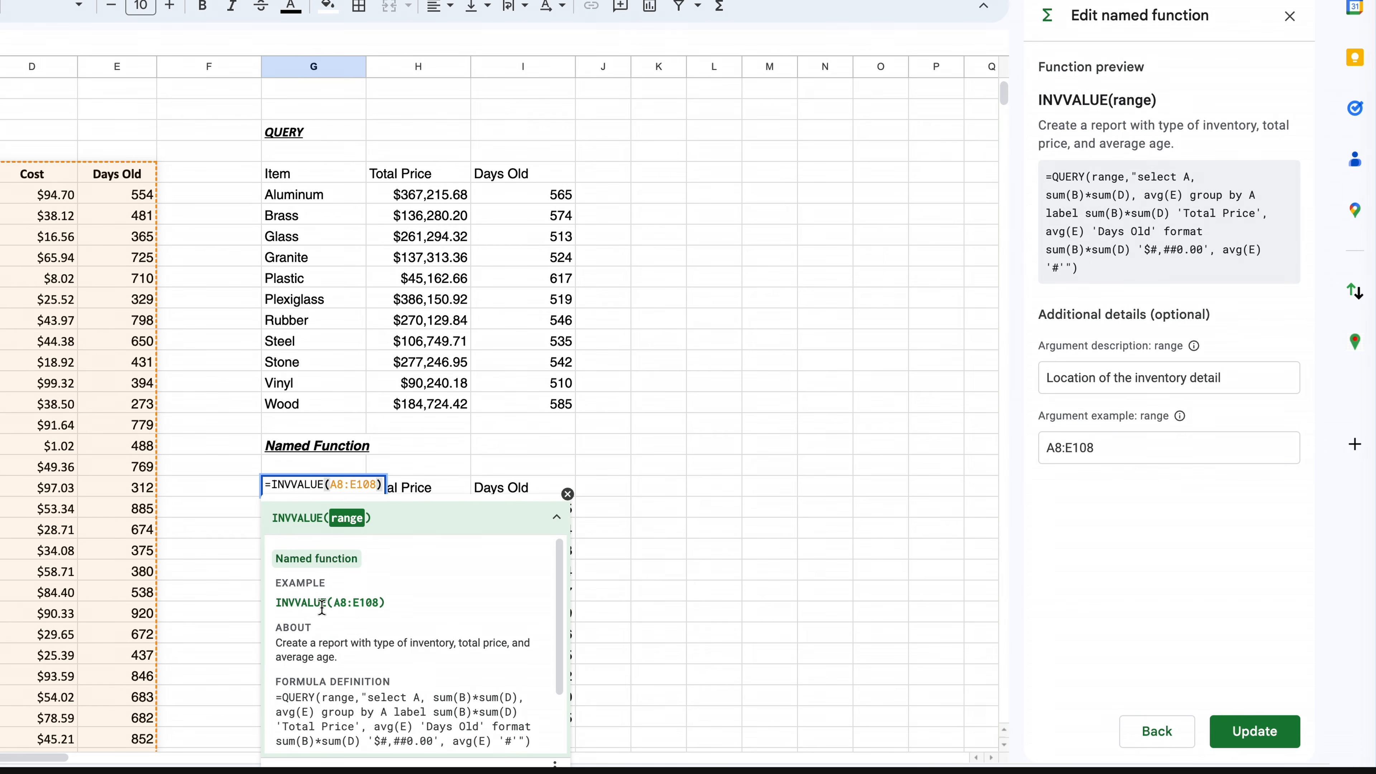
# Dismiss the INVVALUE function help and the named function editor, and leave the G23 formula unedited.
pyautogui.click(568, 493)
pyautogui.click(1292, 15)
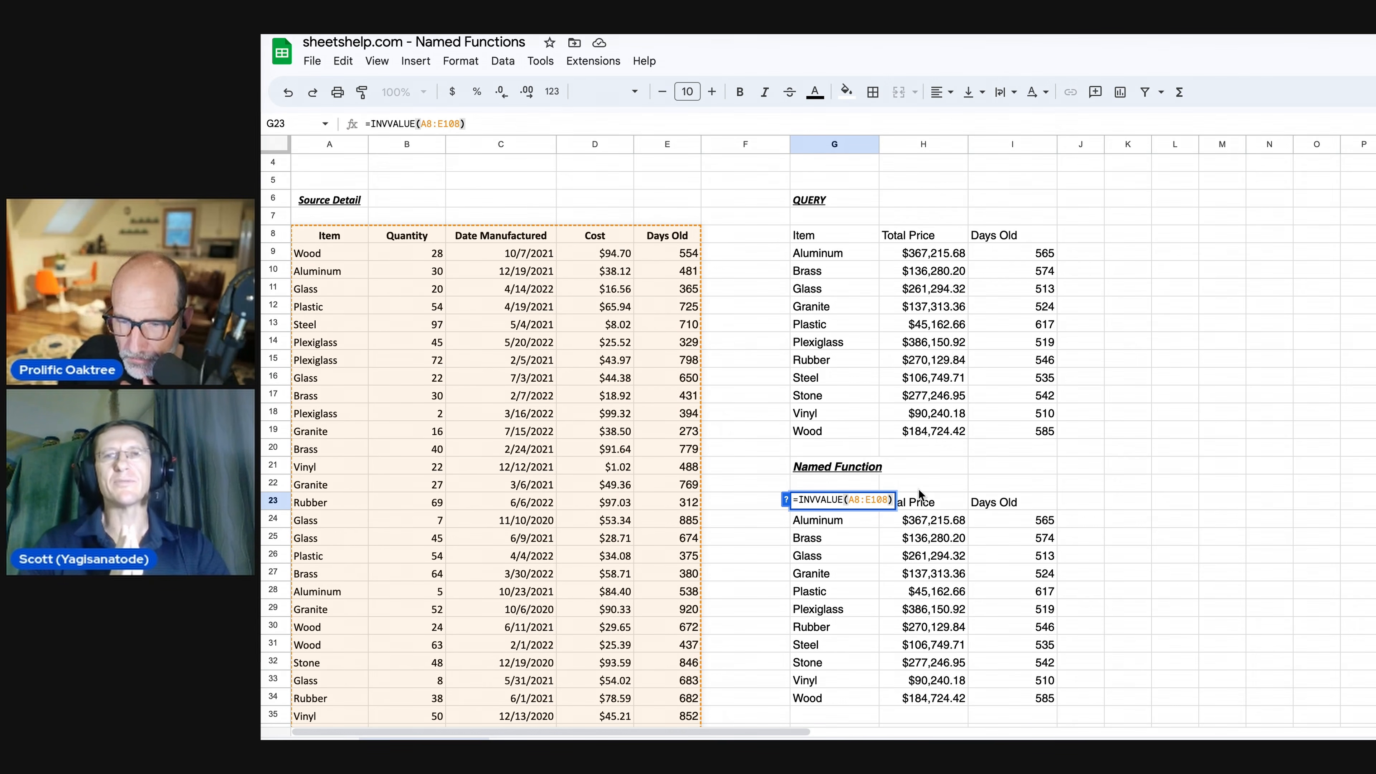
pyautogui.click(829, 519)
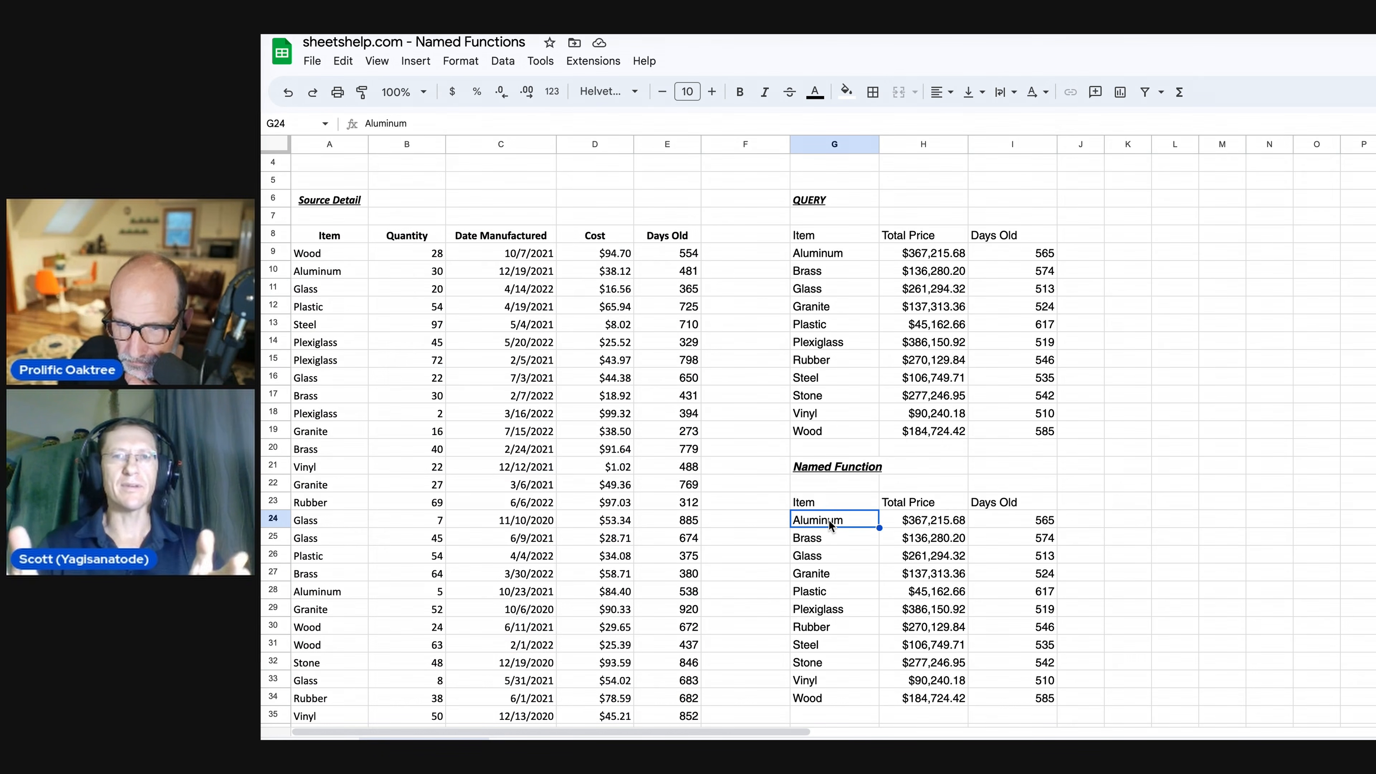
pyautogui.click(826, 502)
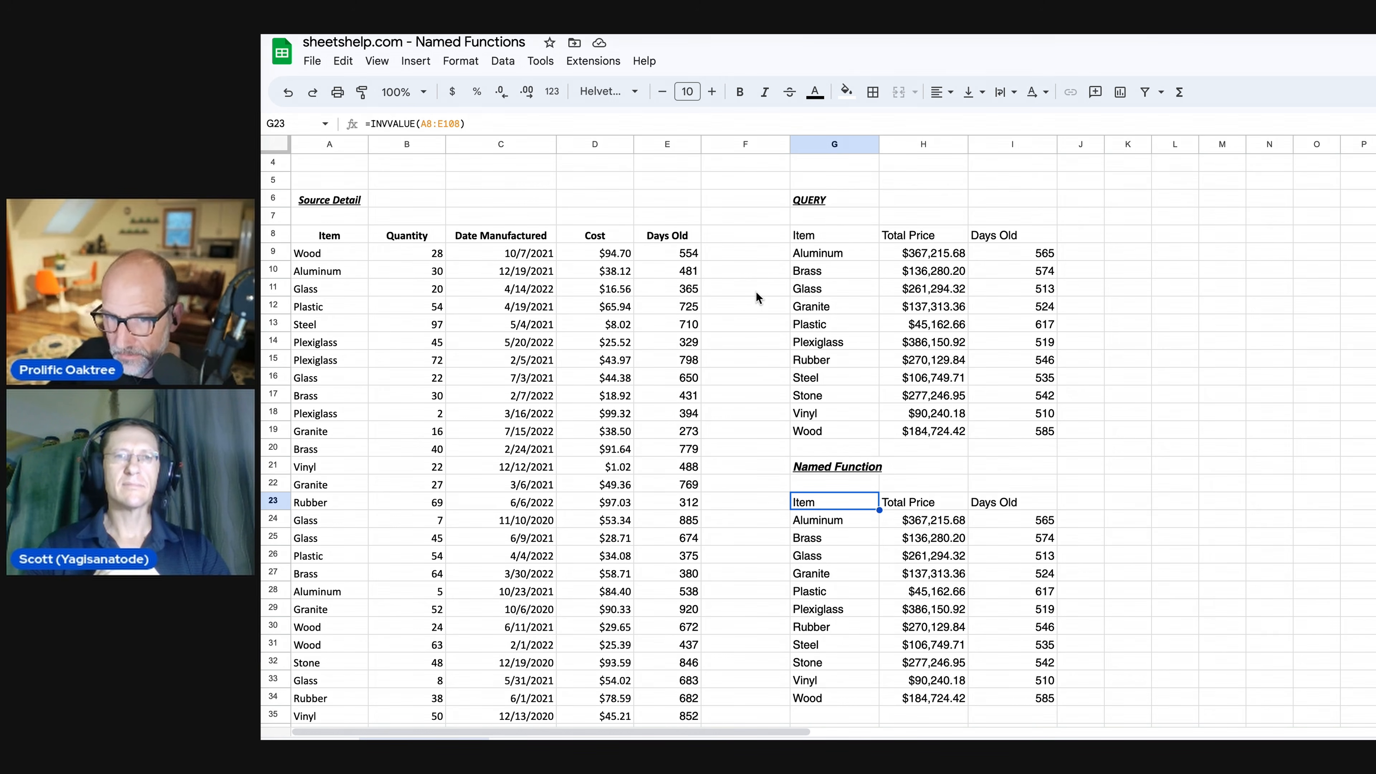
pyautogui.click(466, 61)
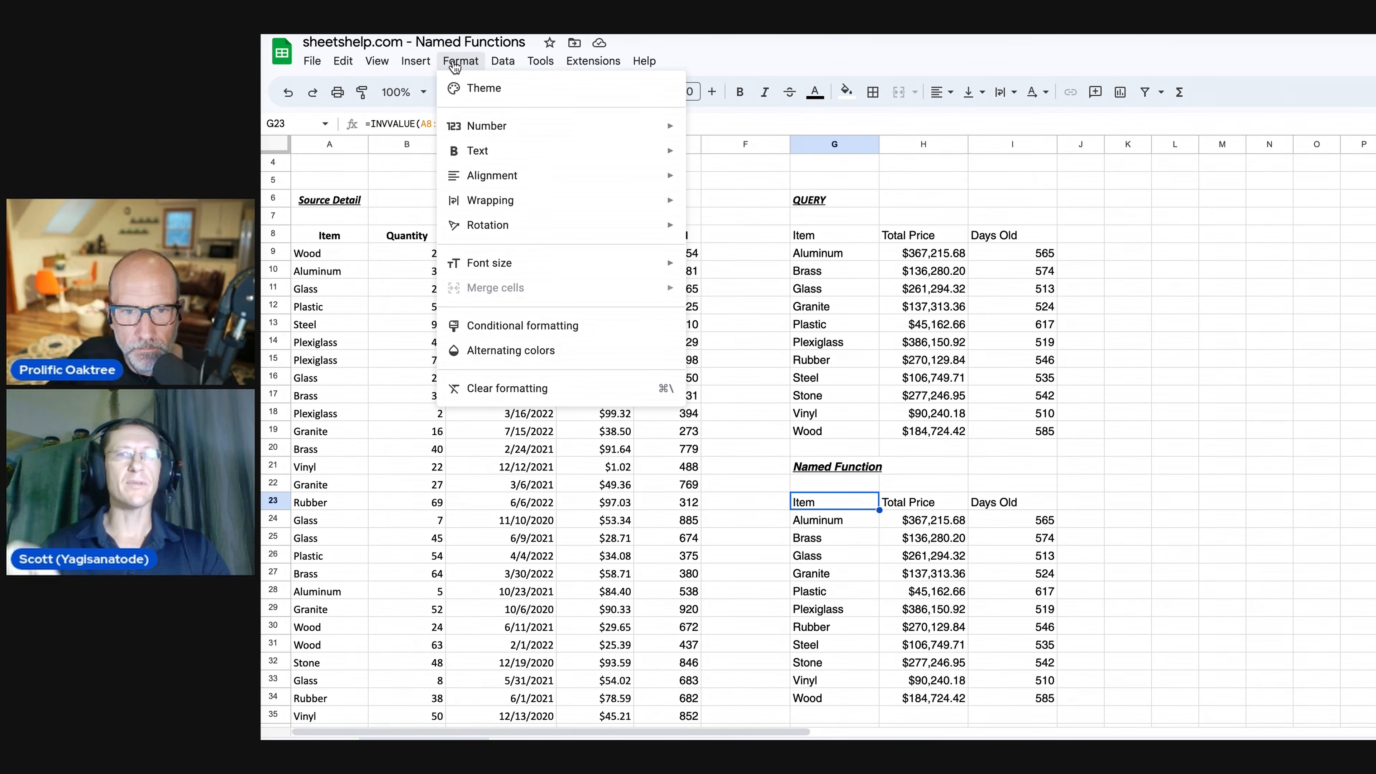
pyautogui.click(856, 495)
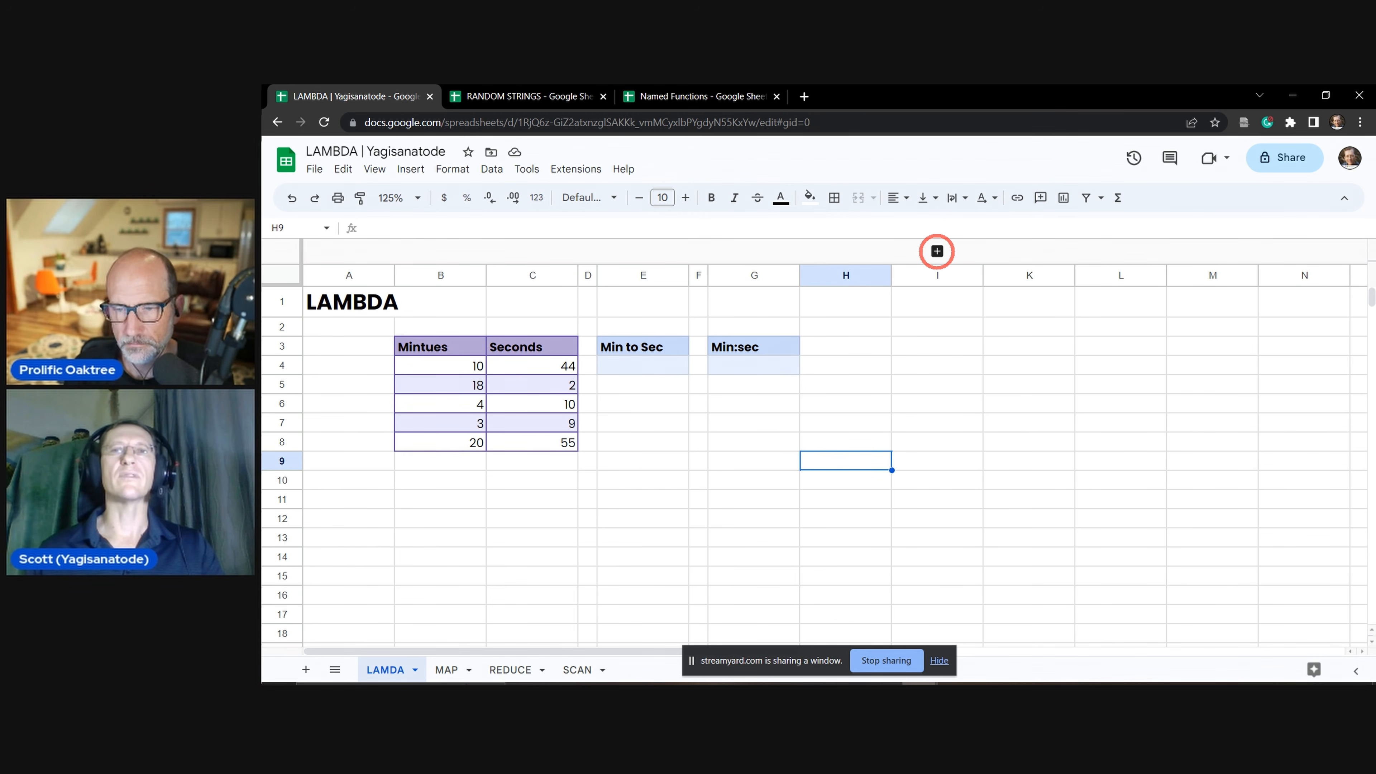
# Expand the collapsed column group in the LAMBDA spreadsheet and go through the helper functions from MAP to MAKEARRAY in J4:J9.
pyautogui.click(937, 251)
pyautogui.click(1130, 364)
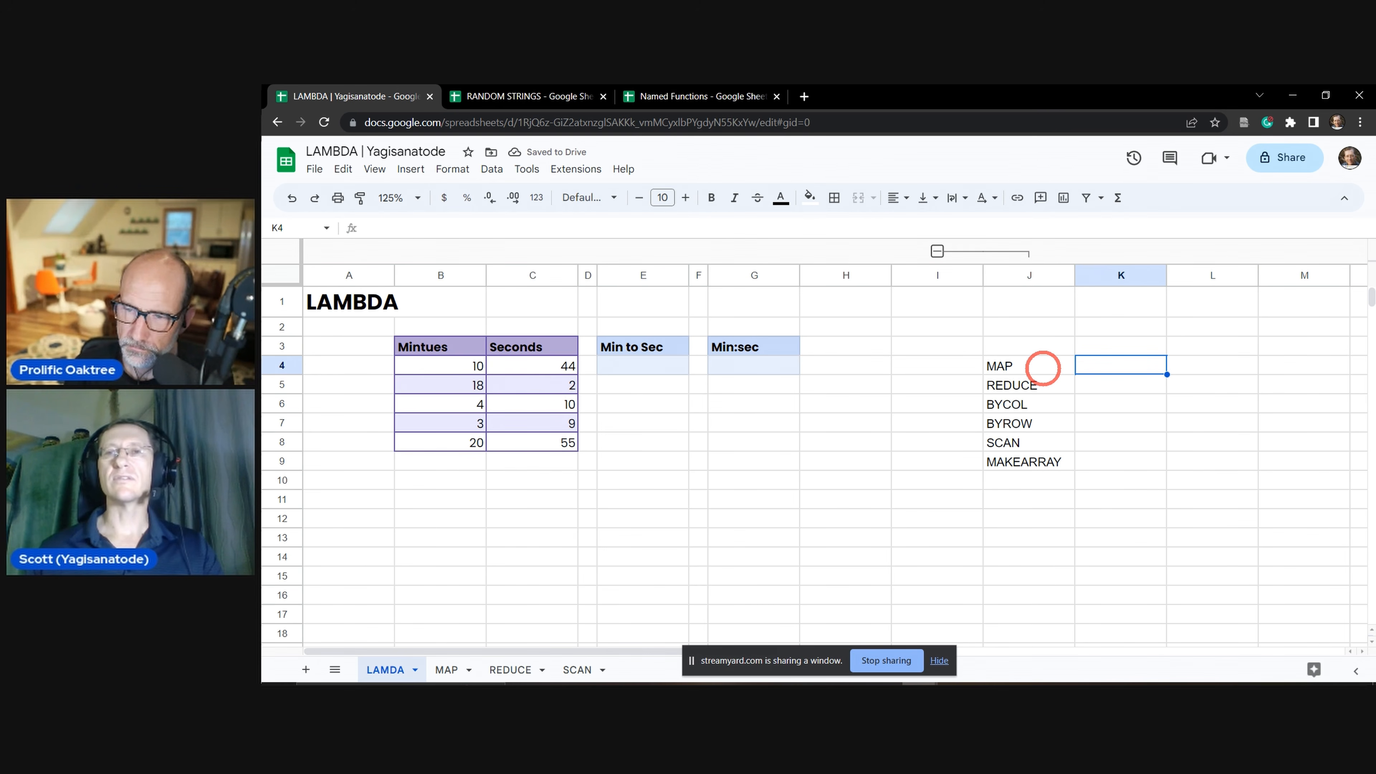
pyautogui.click(1042, 368)
pyautogui.click(1059, 382)
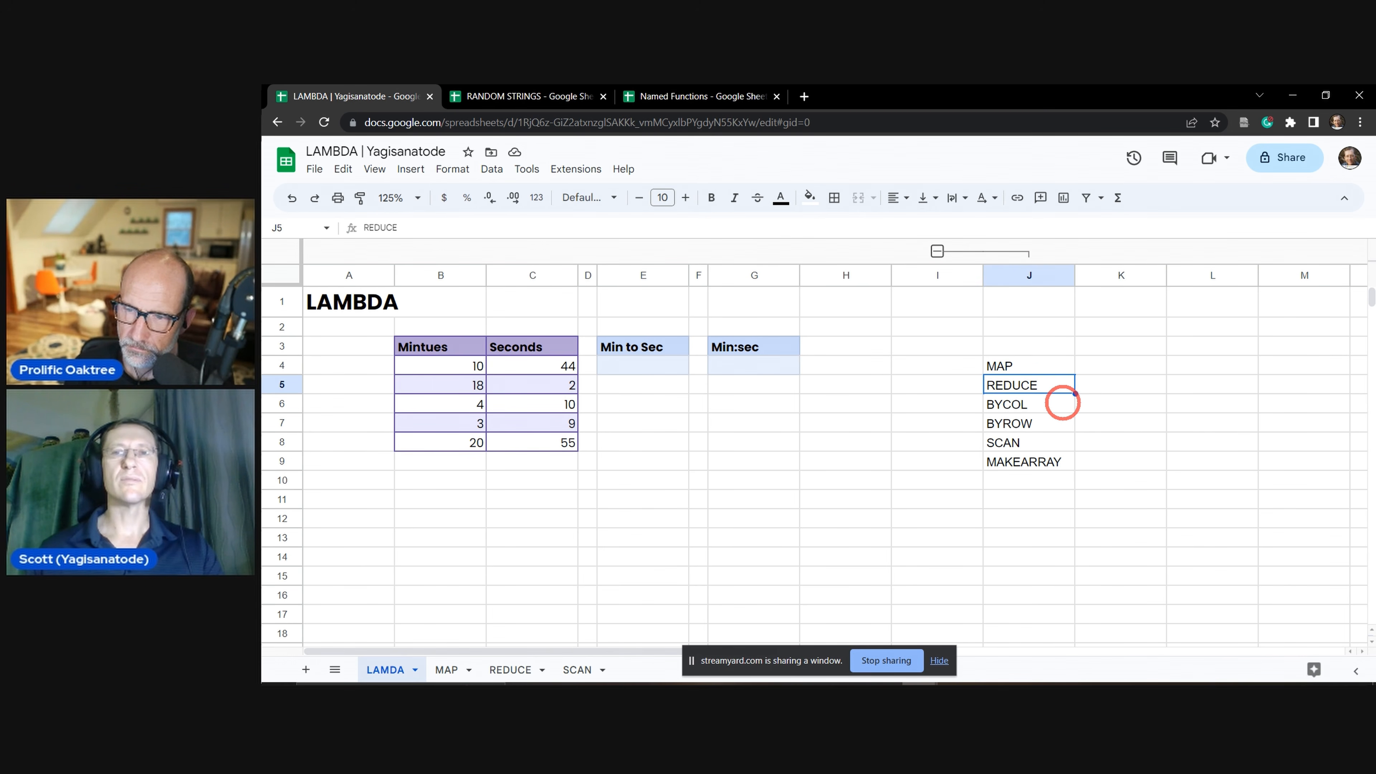
pyautogui.click(1062, 404)
pyautogui.click(1059, 423)
pyautogui.click(1052, 446)
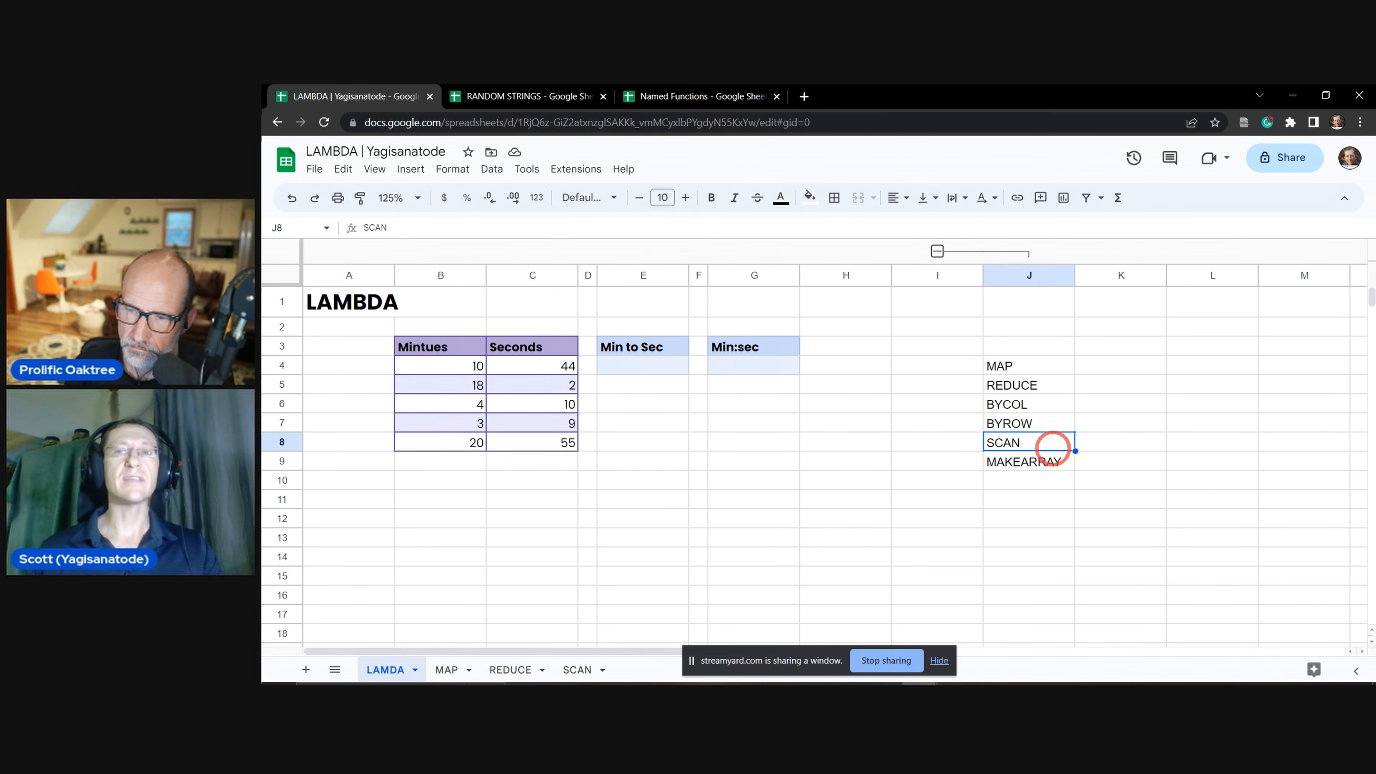
pyautogui.click(1066, 463)
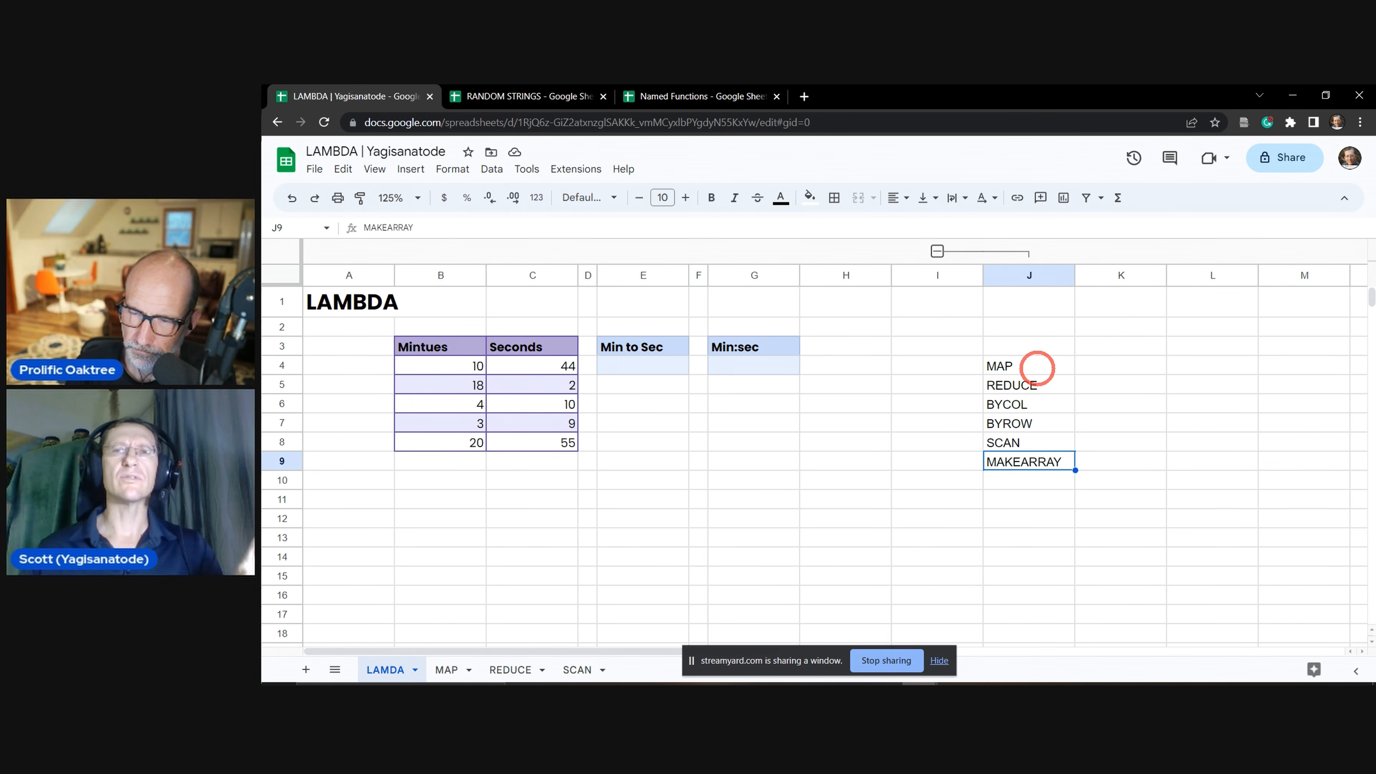
pyautogui.click(1036, 368)
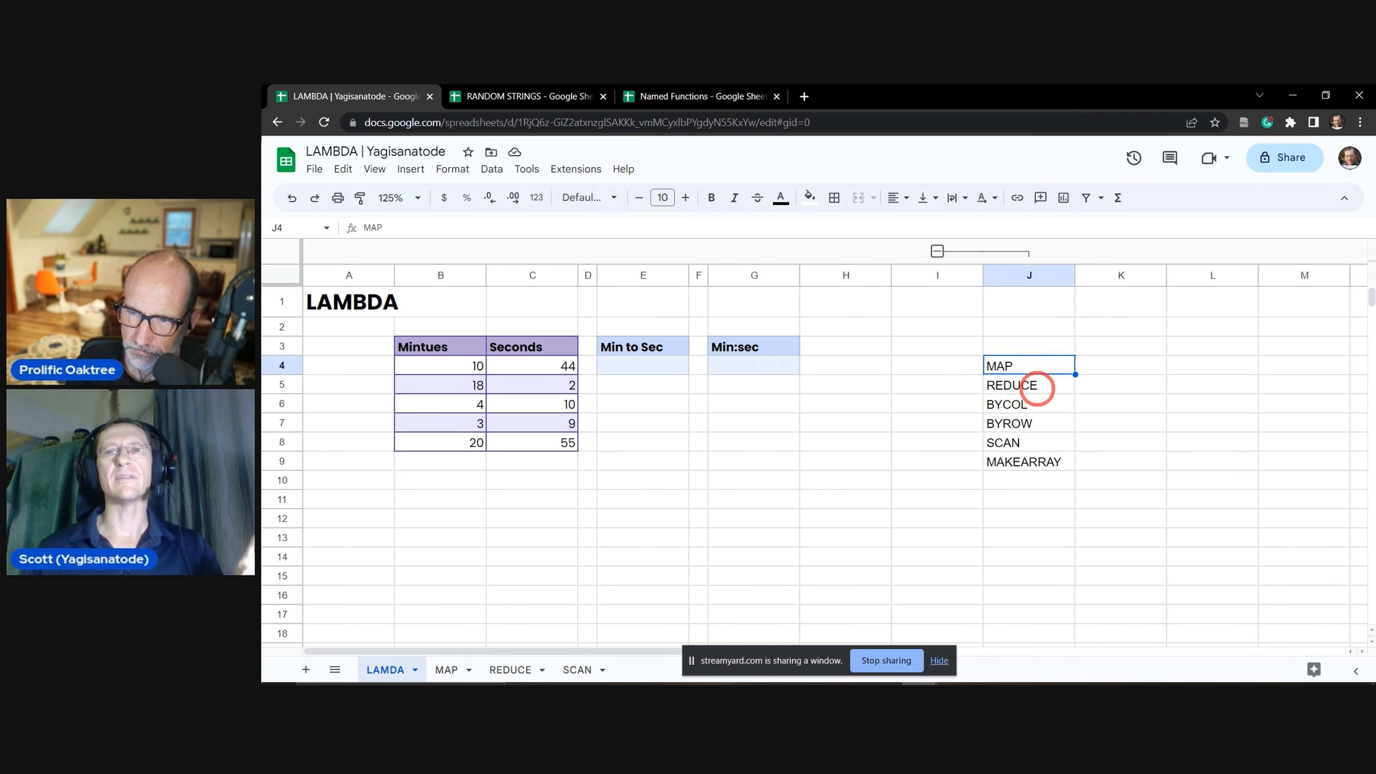
pyautogui.click(1037, 385)
pyautogui.click(1038, 444)
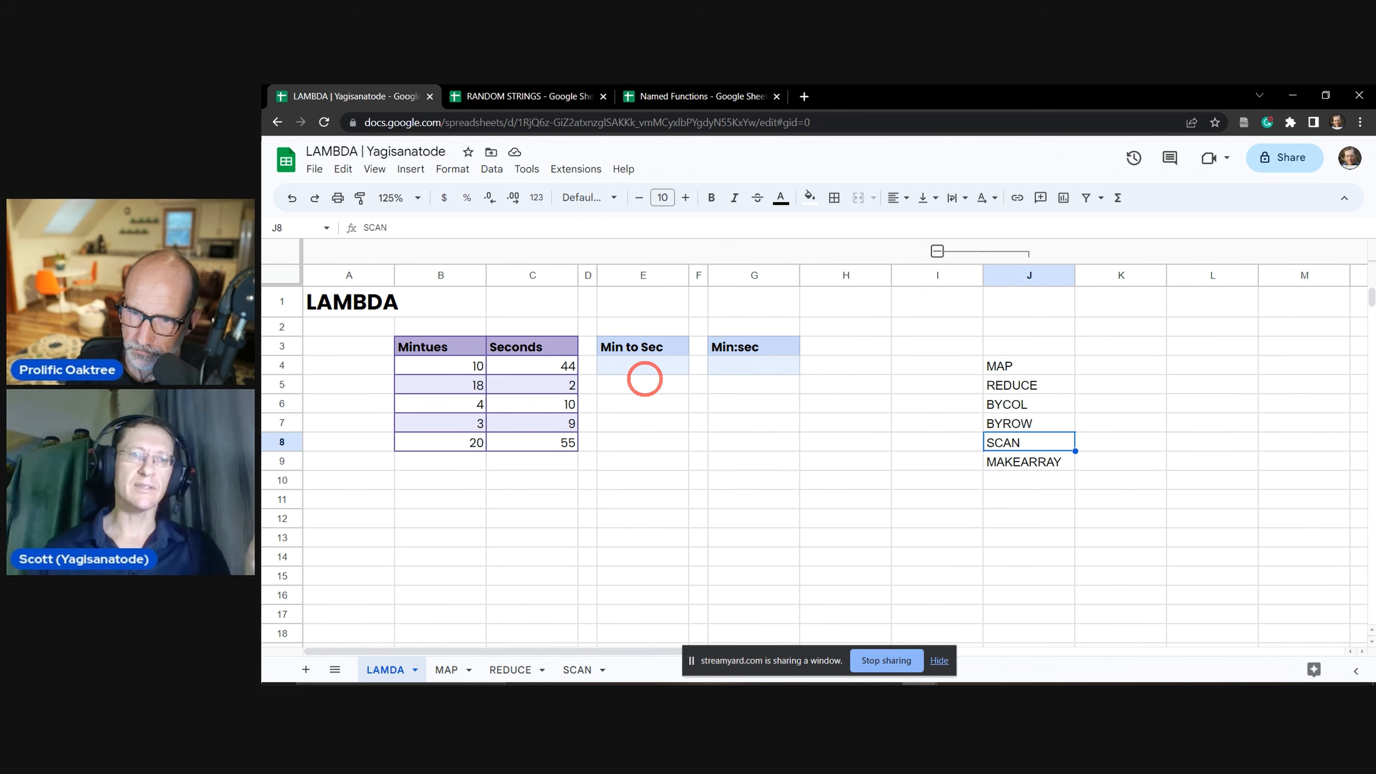
# Examine the Min to Sec cell E4 and the source columns for minutes and seconds.
pyautogui.click(653, 370)
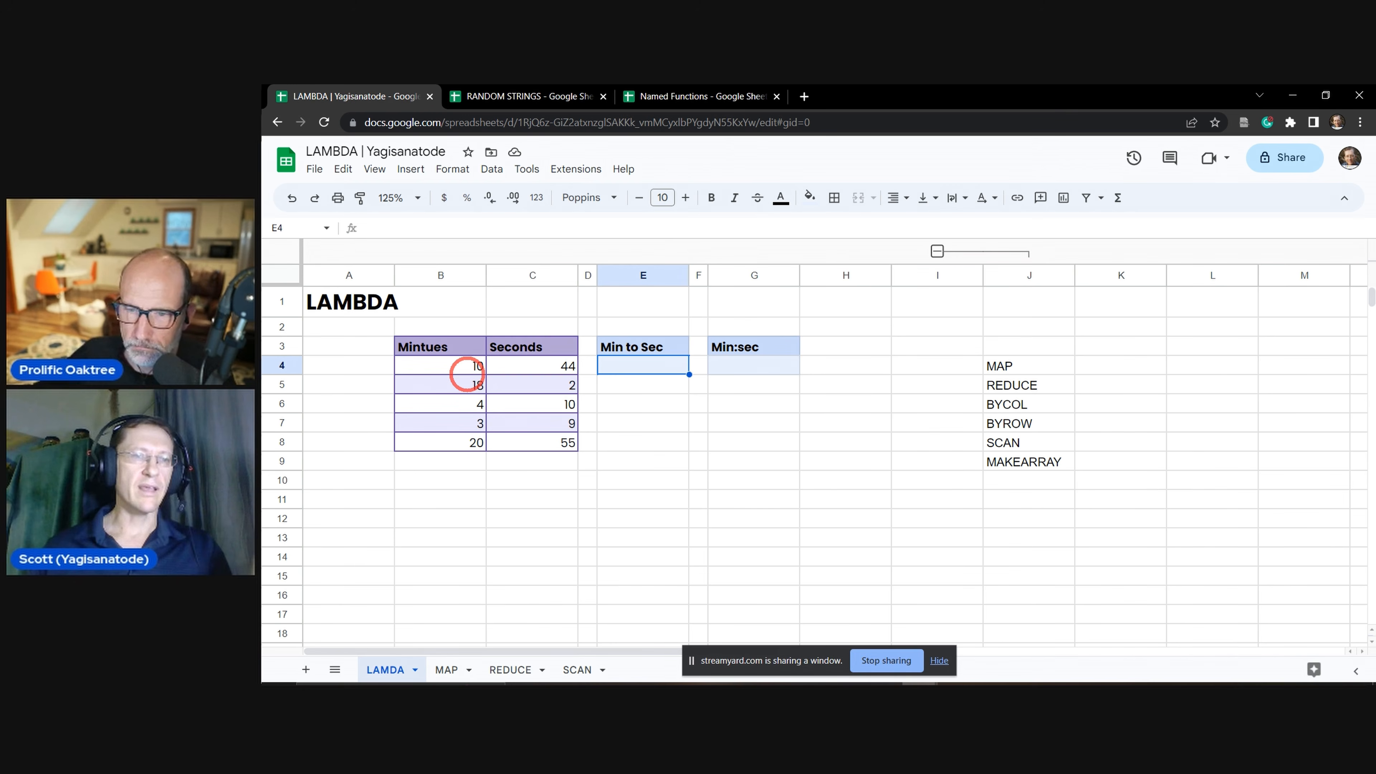
pyautogui.click(454, 346)
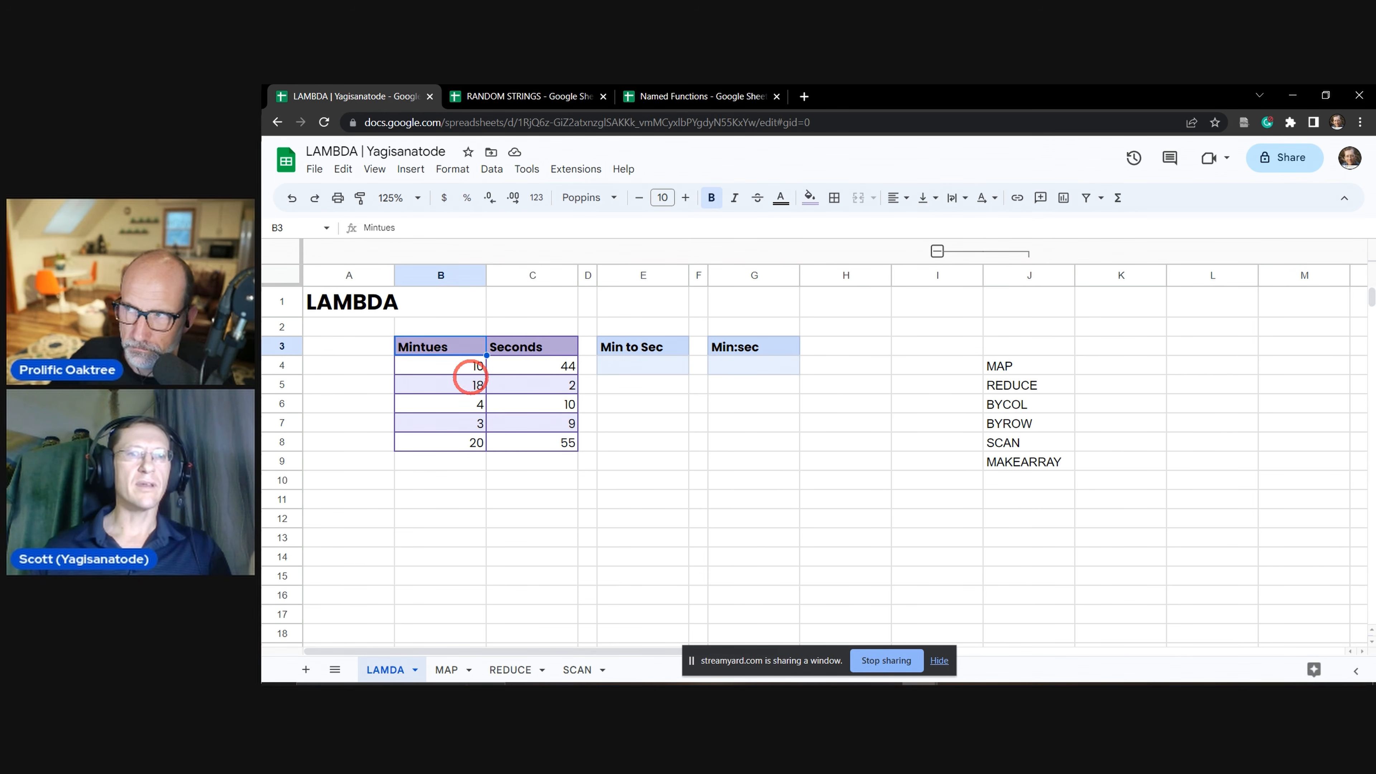
pyautogui.click(553, 350)
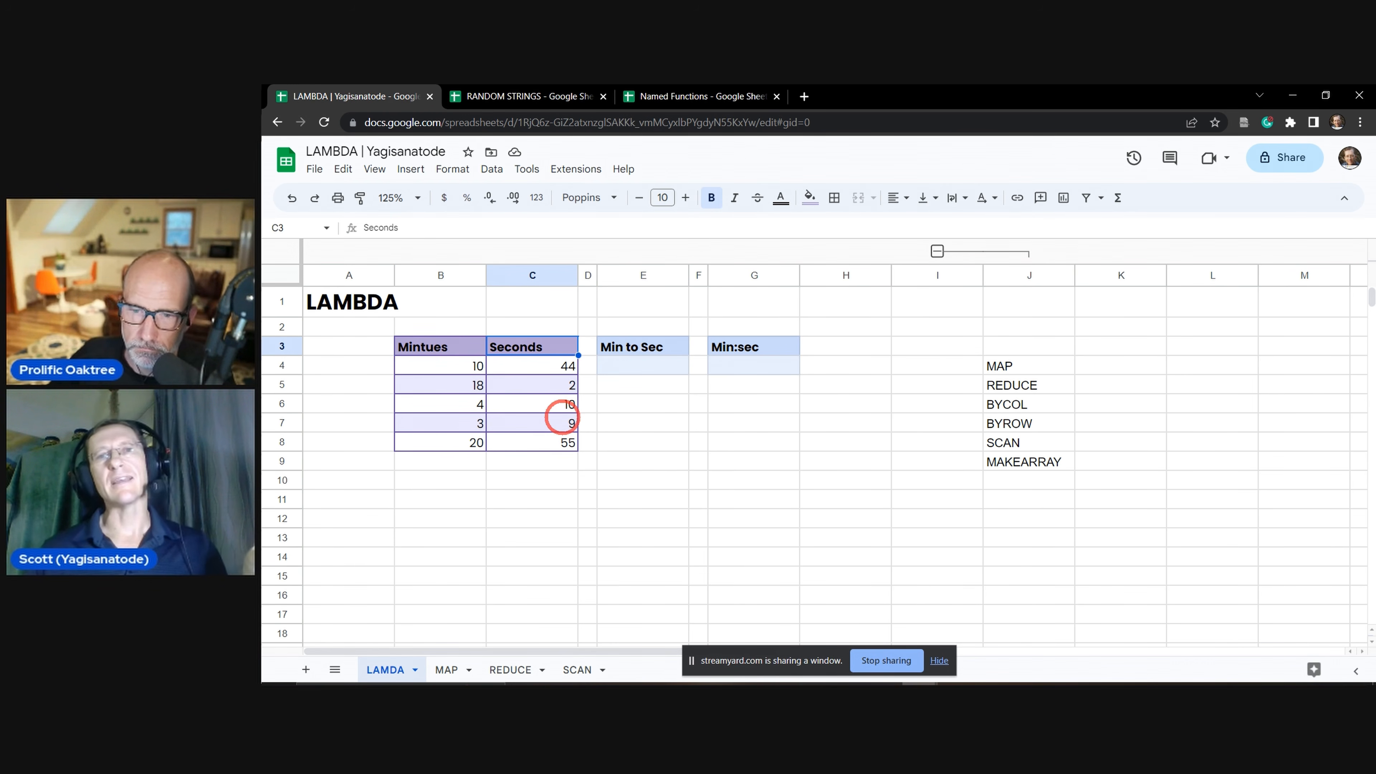
pyautogui.click(627, 367)
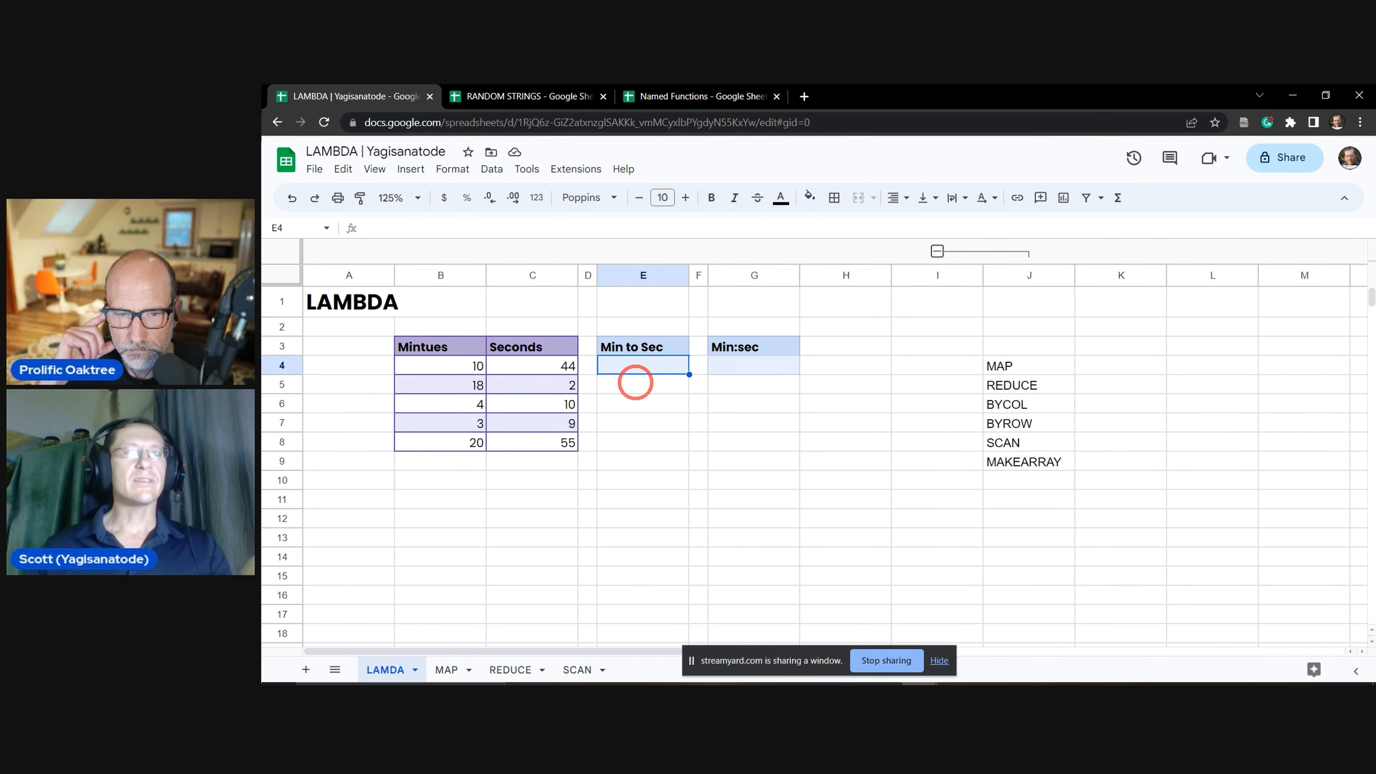
# Convert the first row's minutes to seconds in E4 with the plain formula =10 * 60.
pyautogui.click(469, 366)
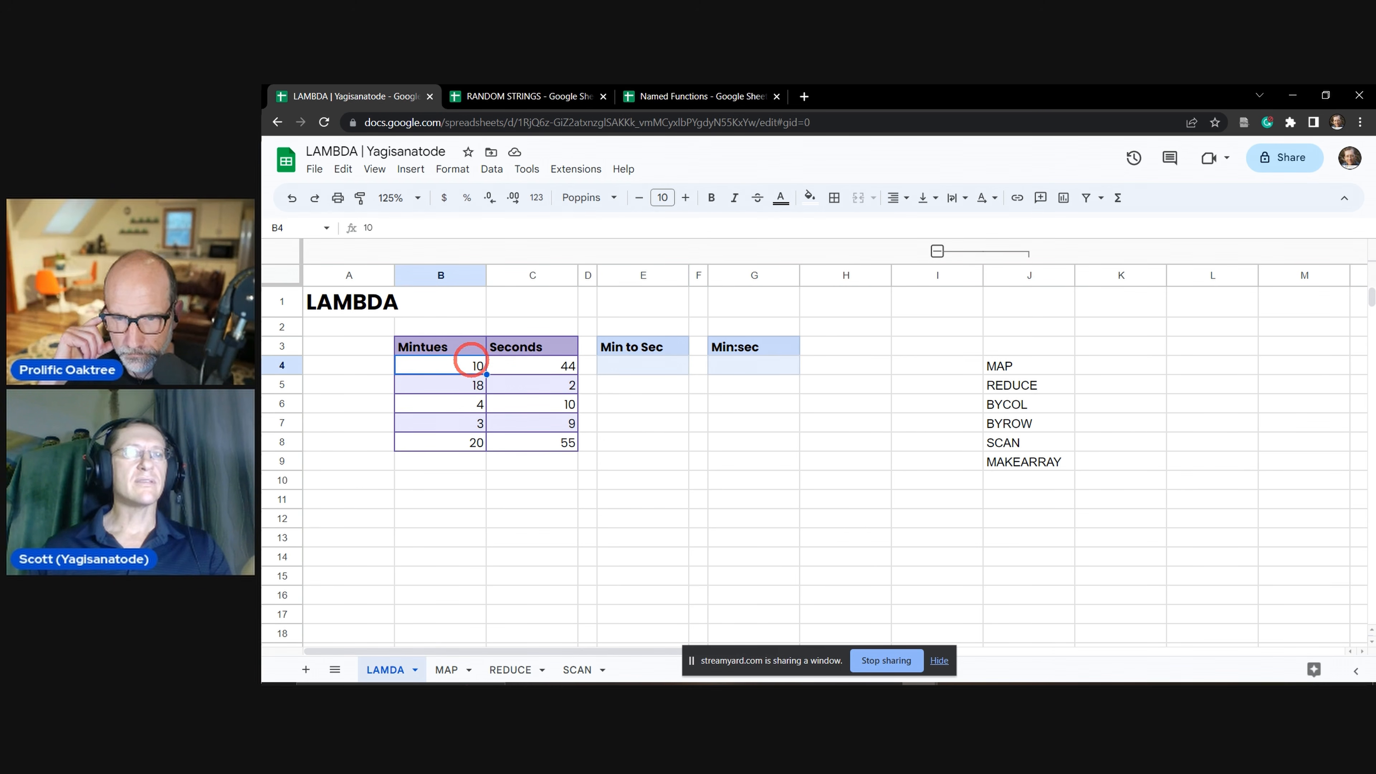
pyautogui.click(645, 370)
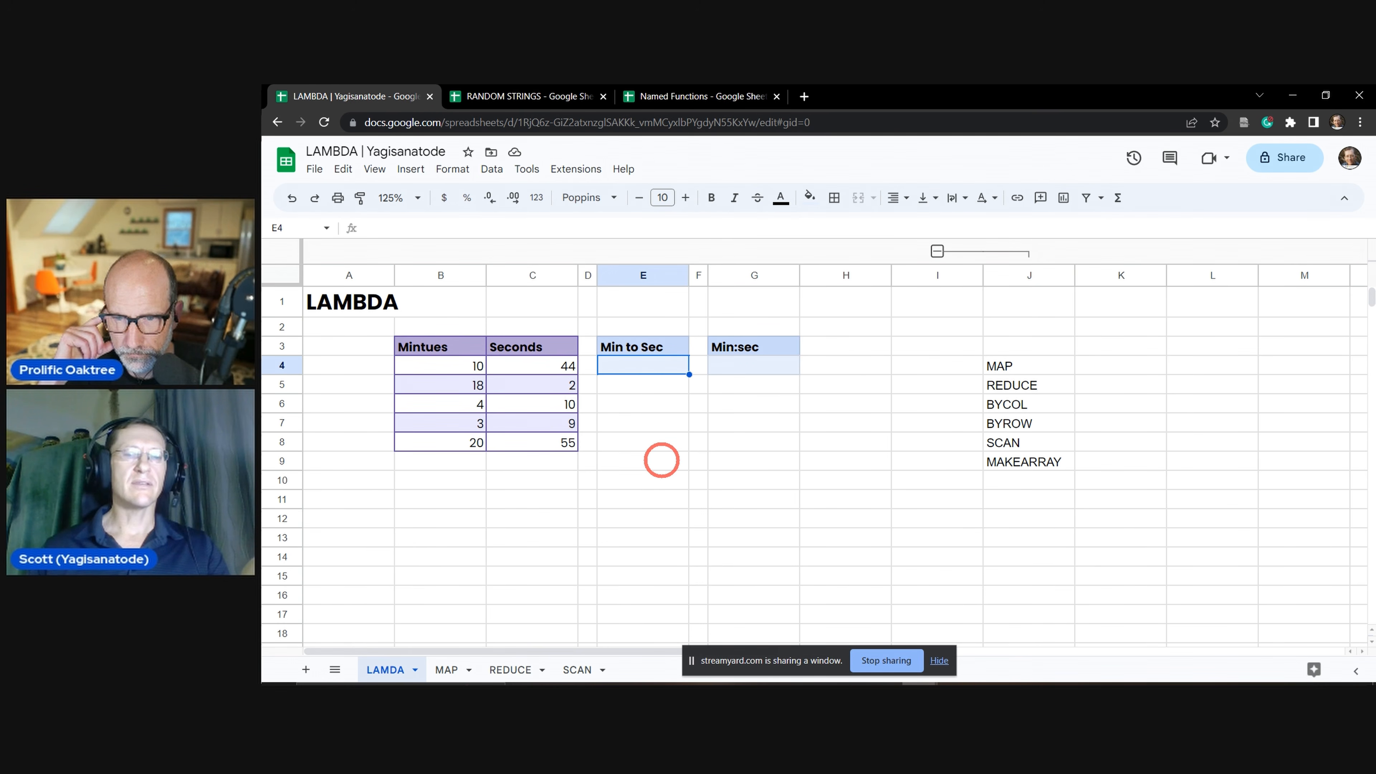
pyautogui.write('=')
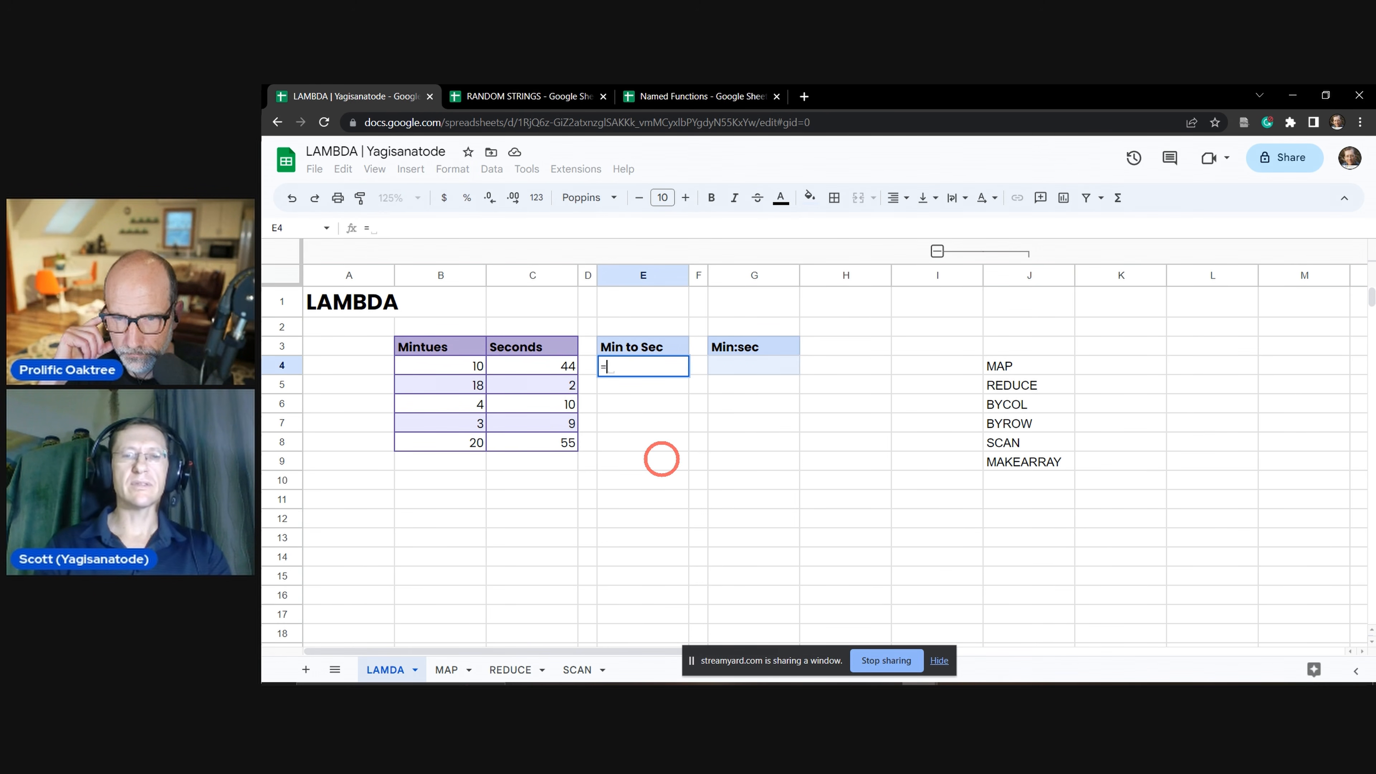
pyautogui.write('10 * ')
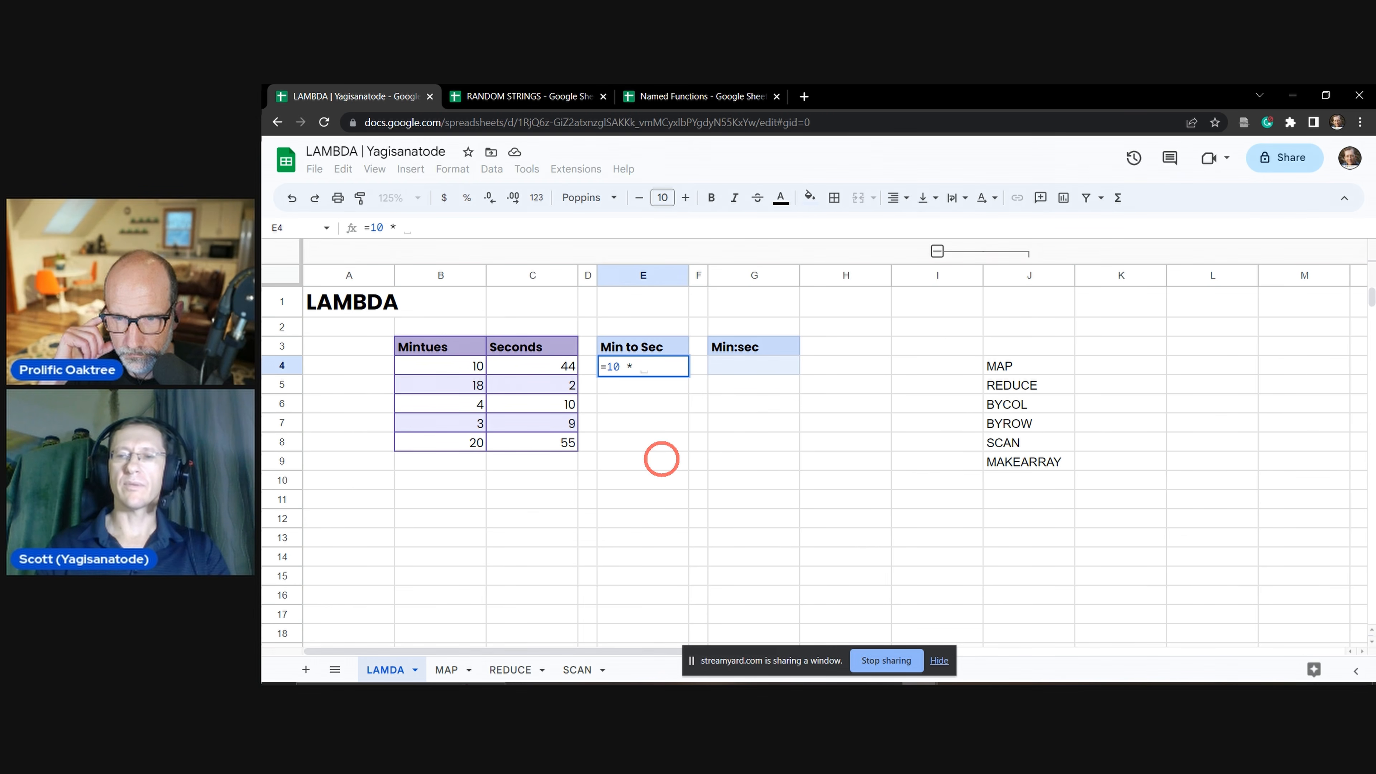
pyautogui.write('60')
pyautogui.press('Tab')
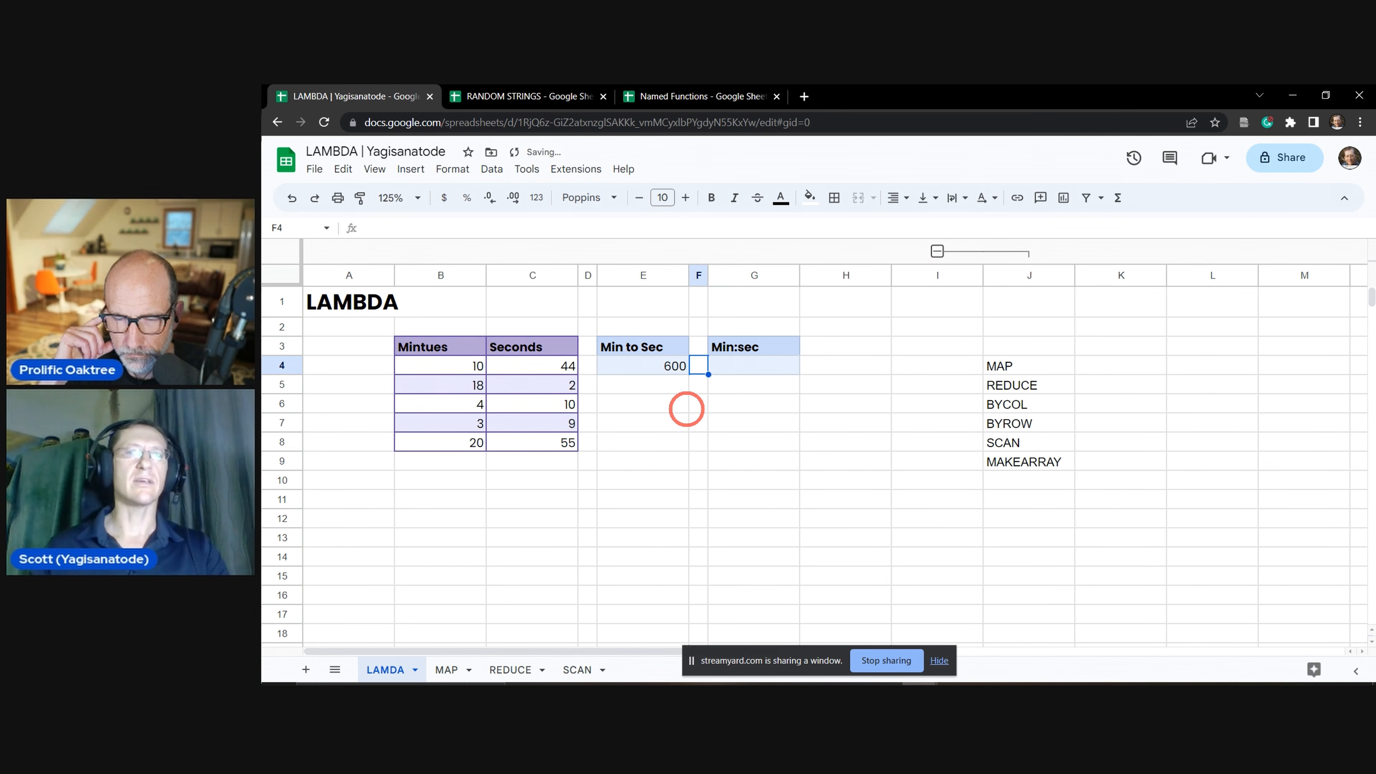
# Begin a LAMBDA formula in E4 in place of the plain multiplication and expand its function help.
pyautogui.click(665, 370)
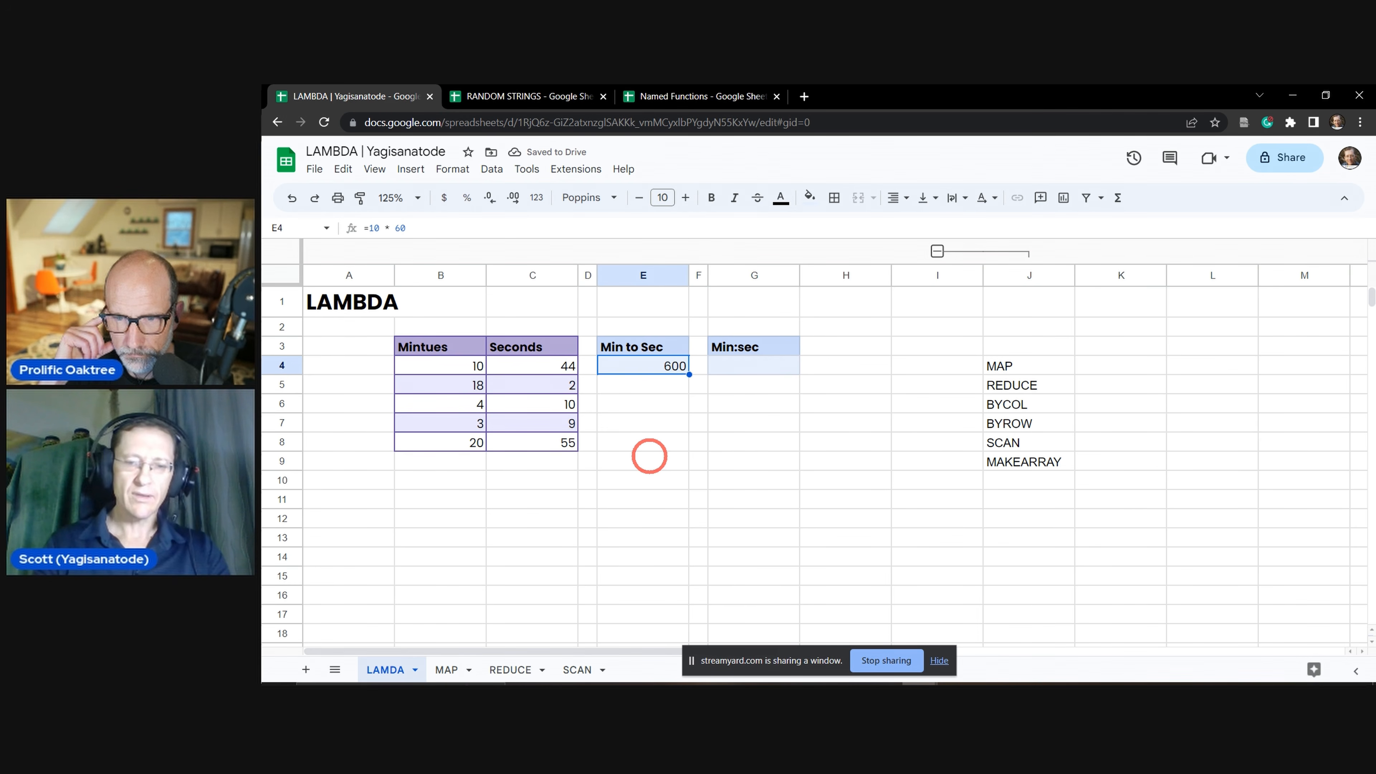
pyautogui.write('=')
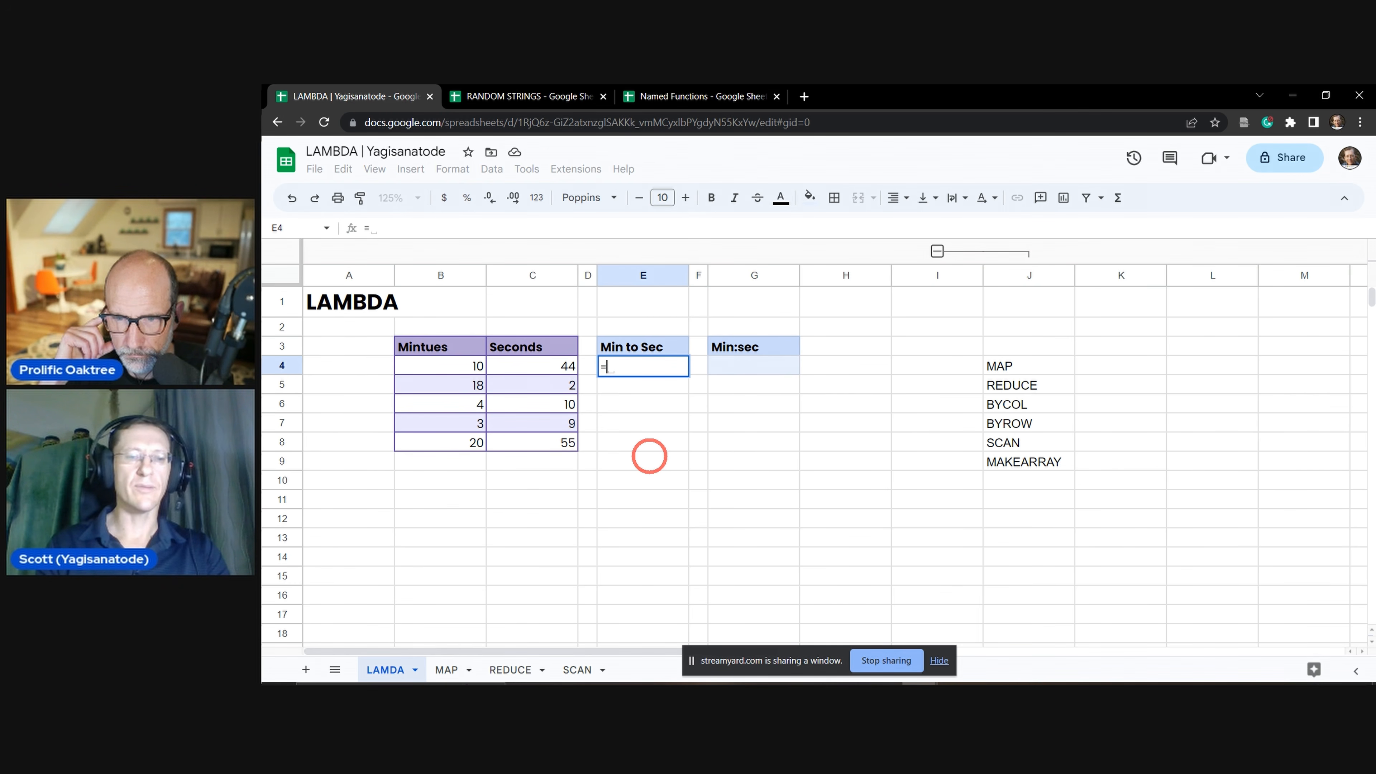
pyautogui.write('LAMBDA(')
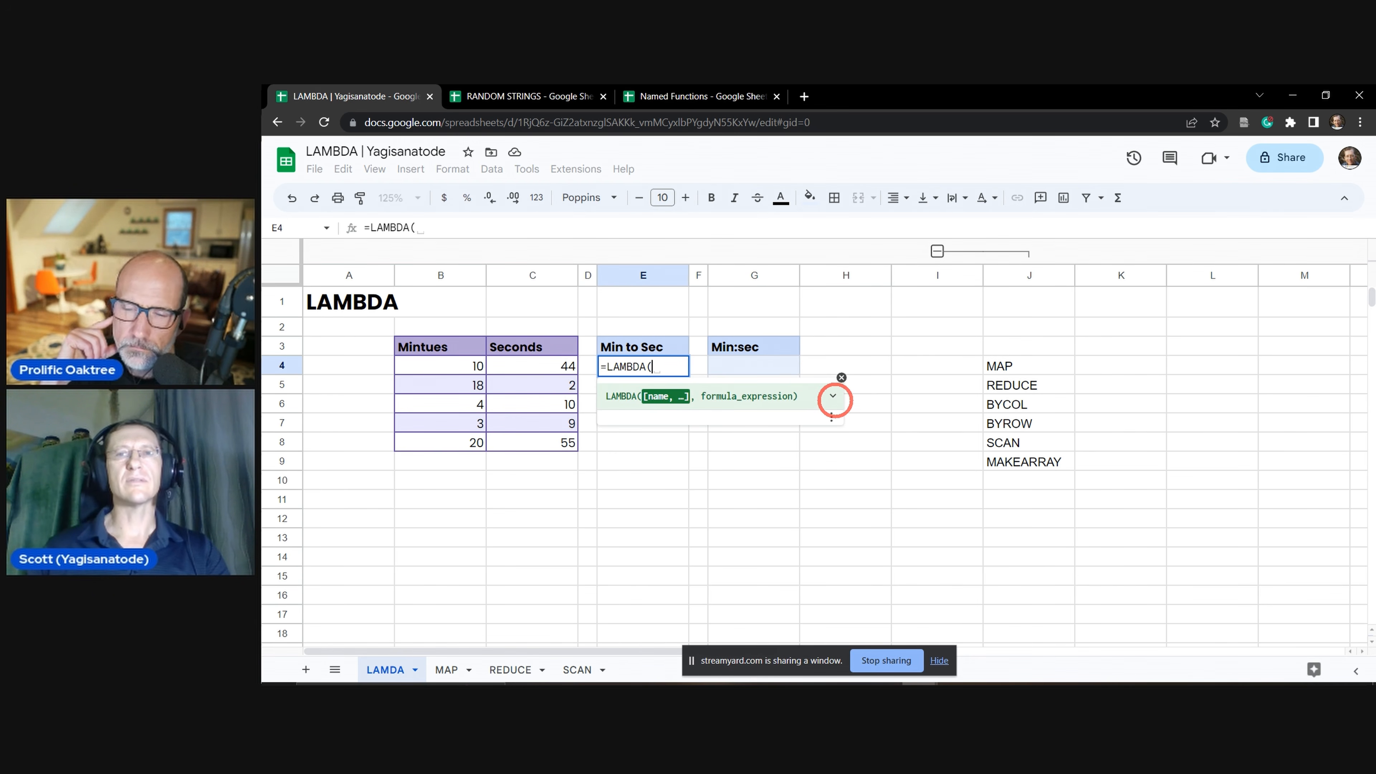
pyautogui.click(833, 396)
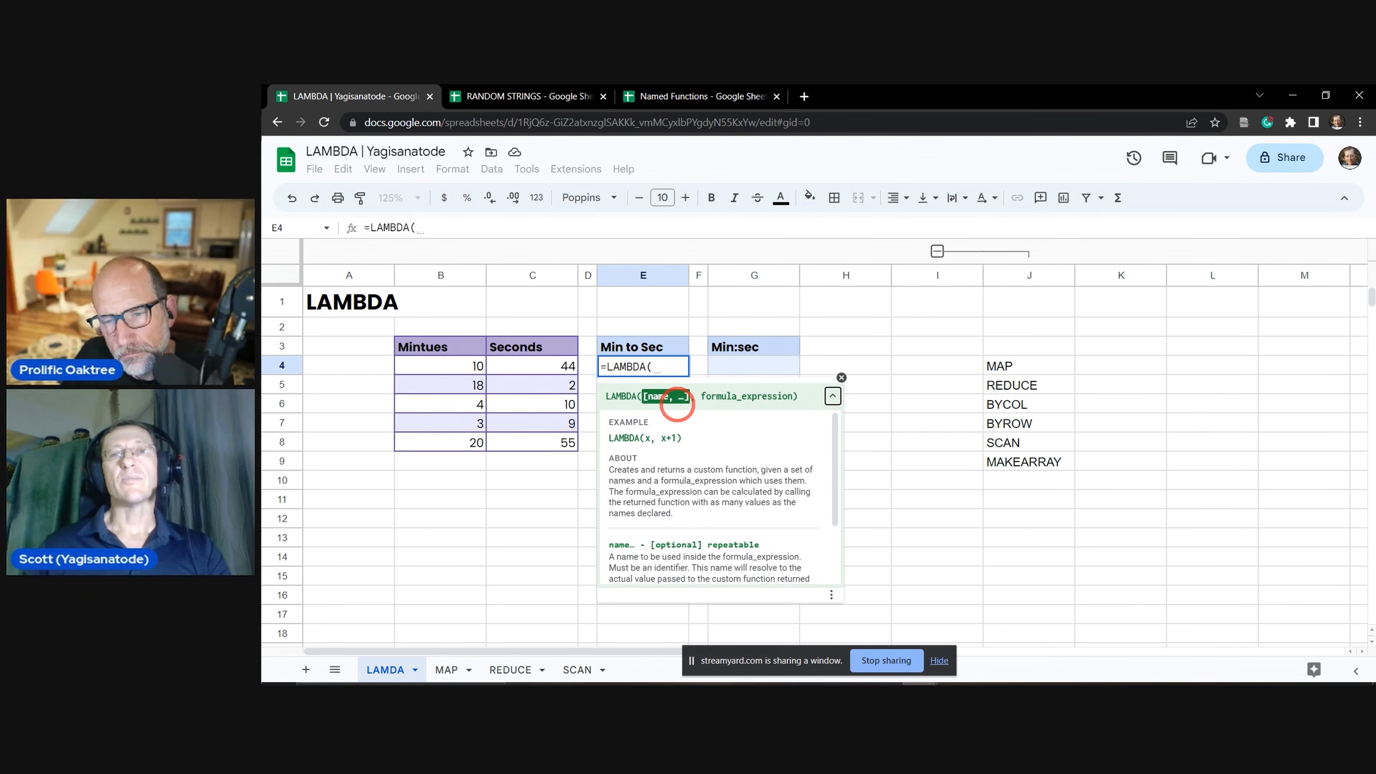
pyautogui.click(661, 371)
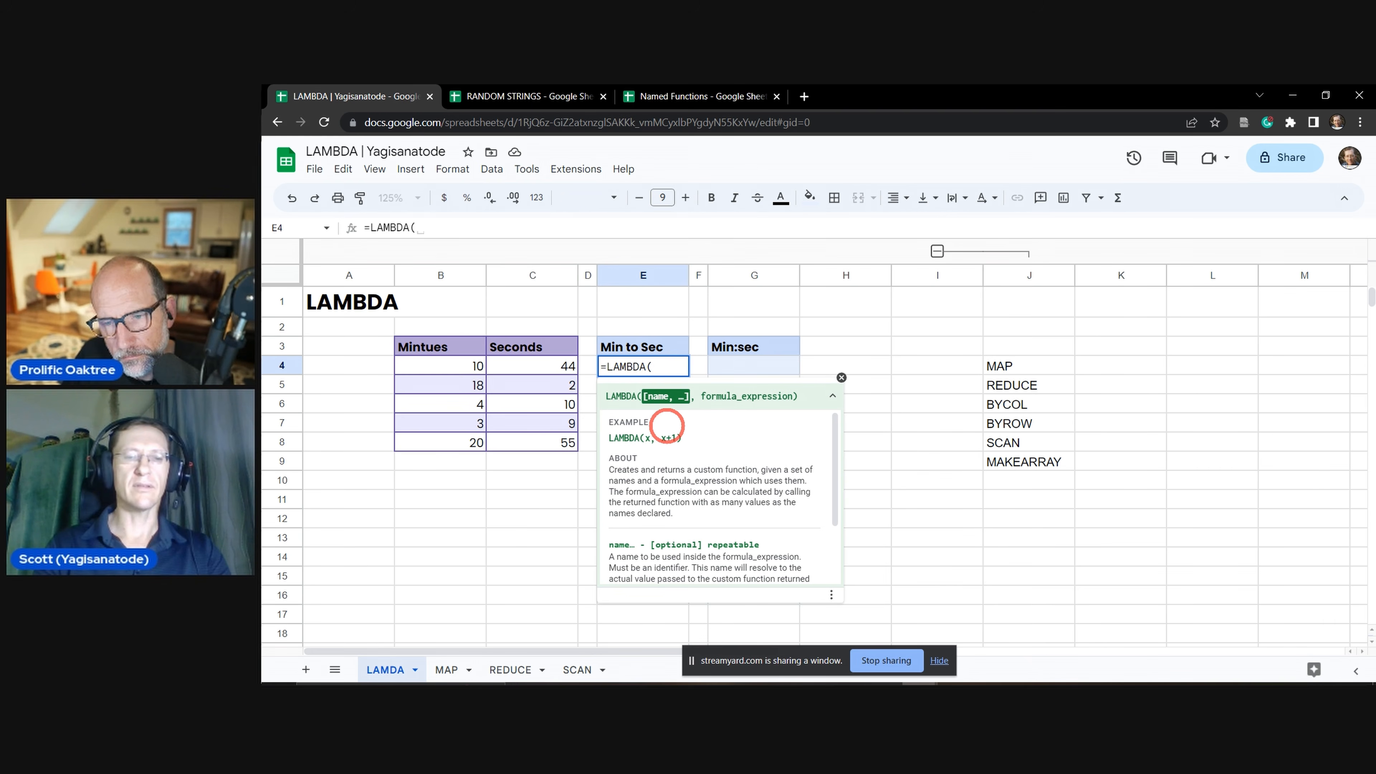
# Give the LAMBDA function in E4 the argument name minutes.
pyautogui.write('m')
pyautogui.press('BackSpace')
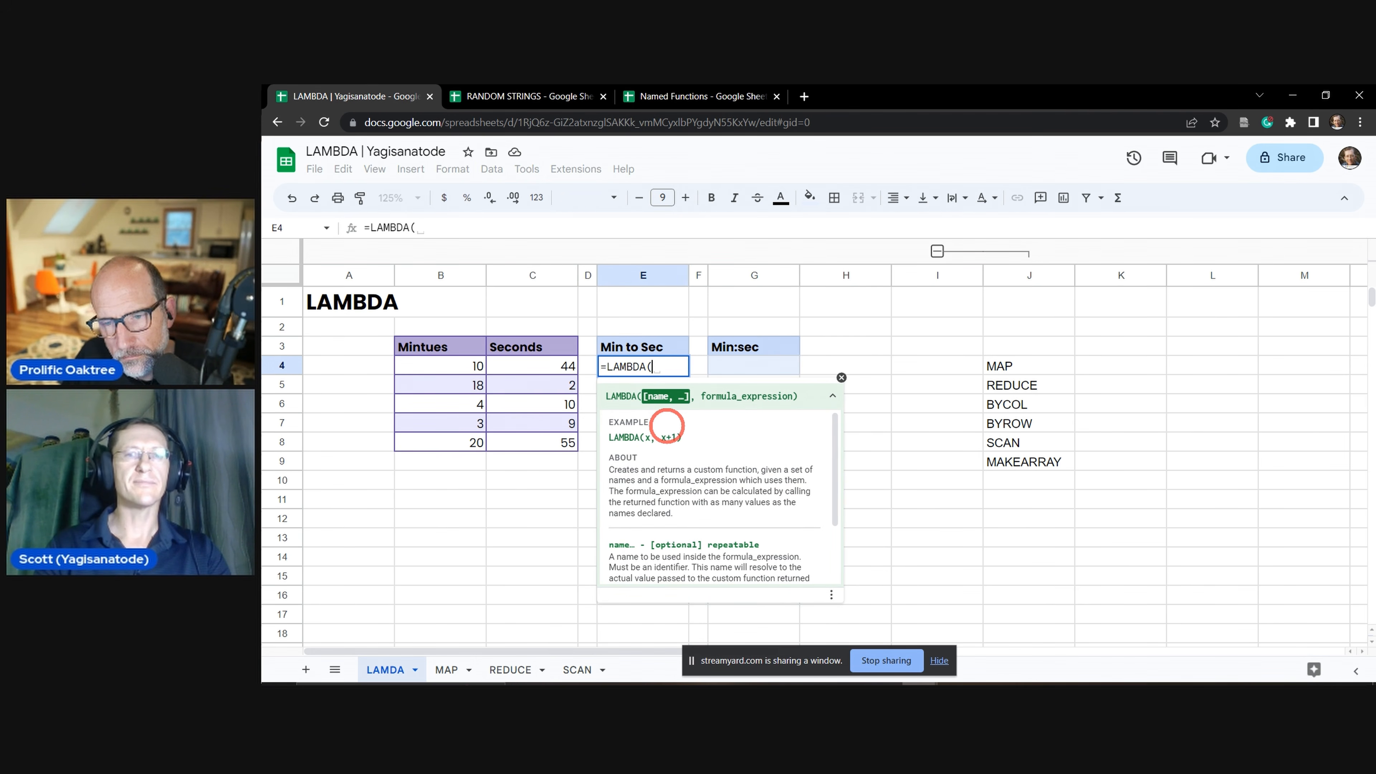
pyautogui.write('minutet')
pyautogui.press('BackSpace')
pyautogui.press('BackSpace')
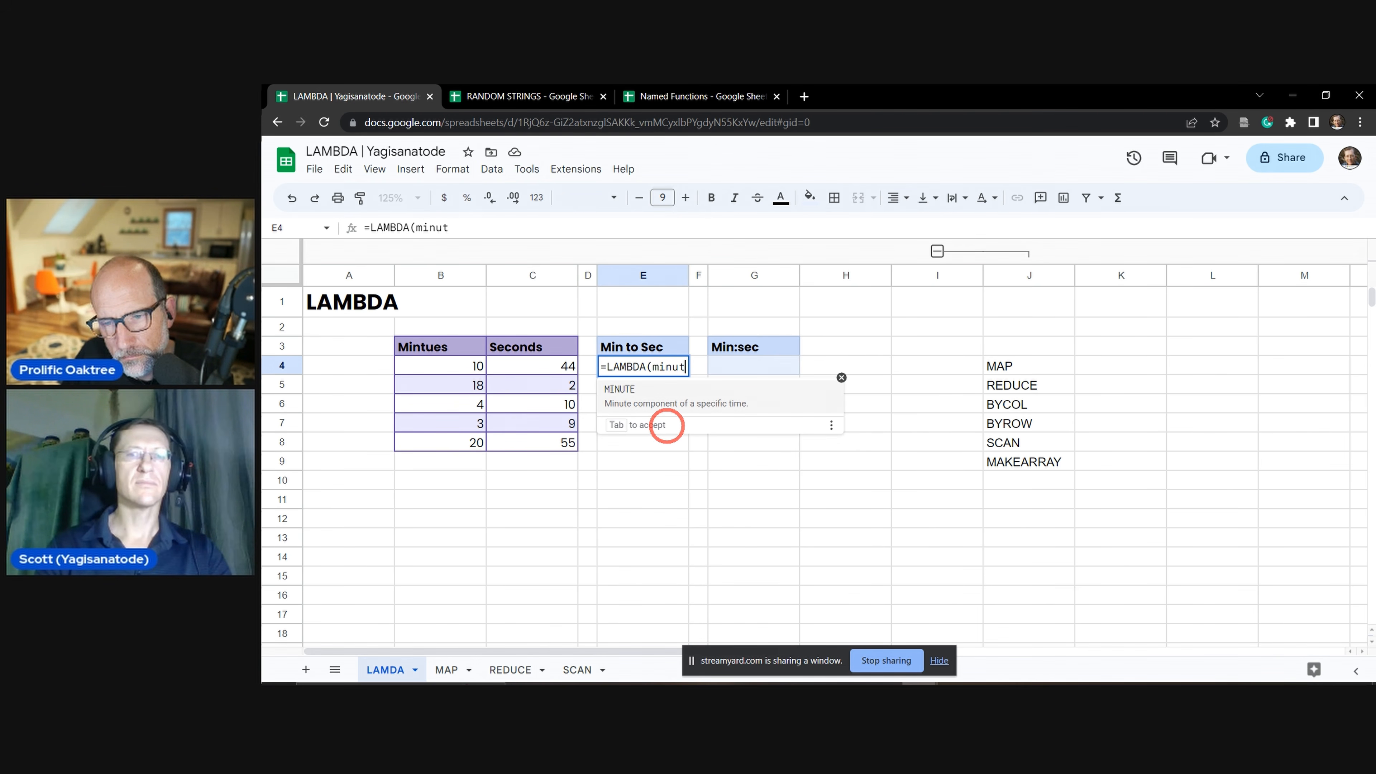
pyautogui.write('es')
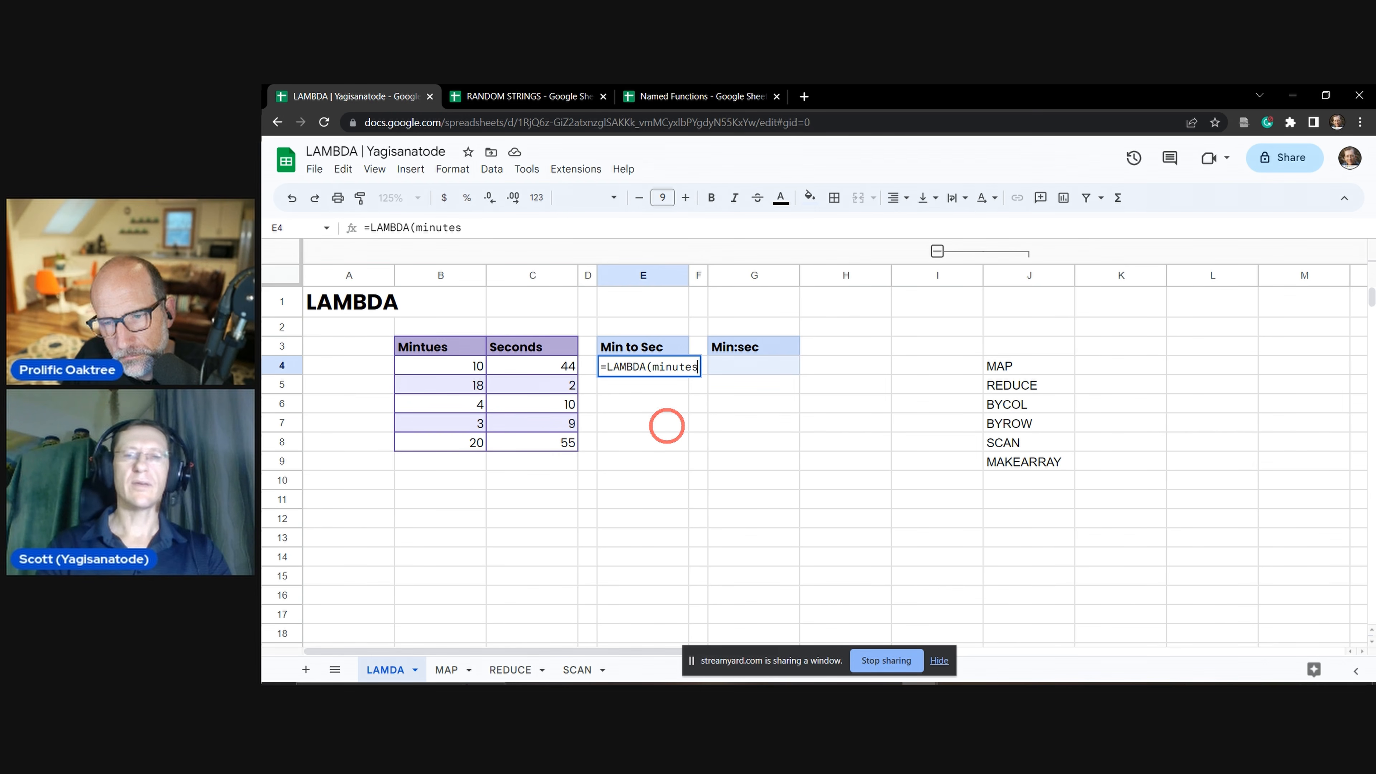
pyautogui.write(',')
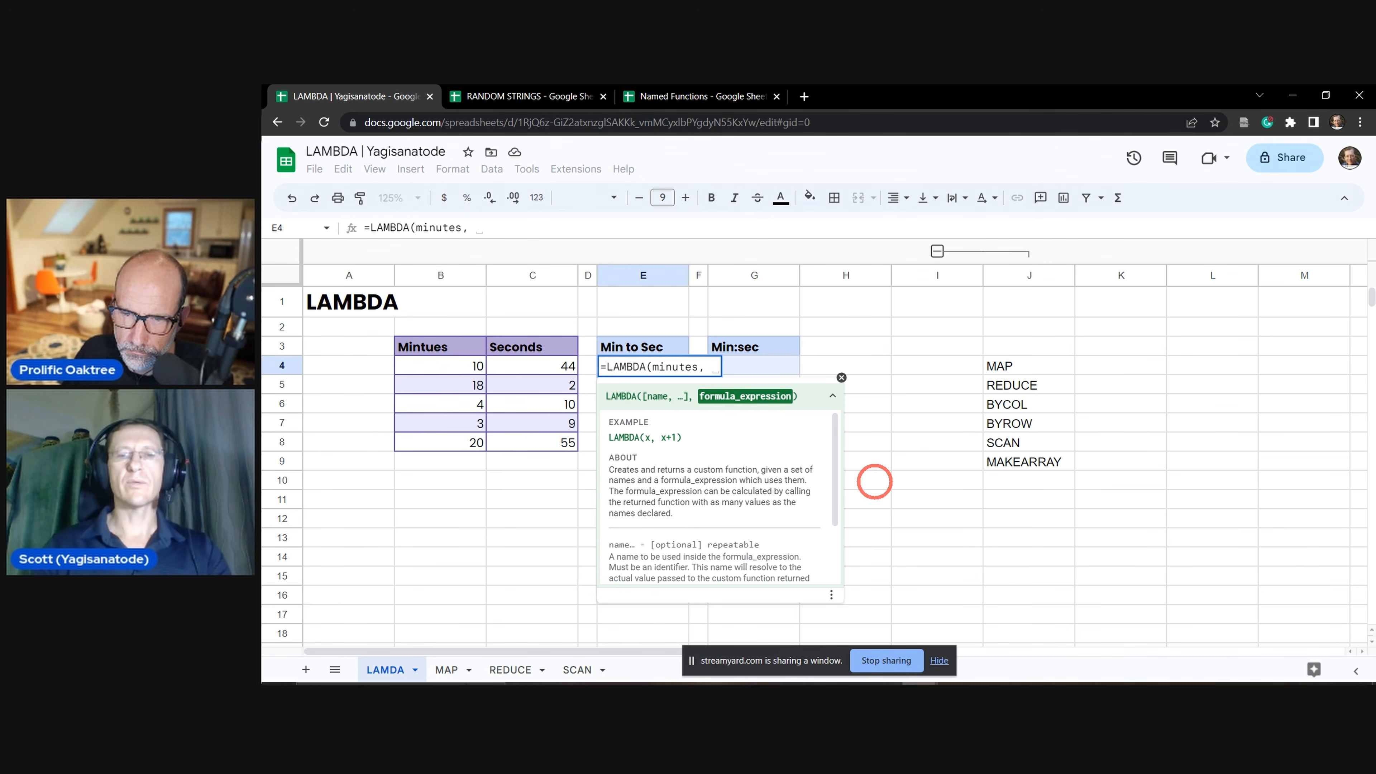
# Complete the LAMBDA function in E4 with the formula expression minutes * 60.
pyautogui.write('m')
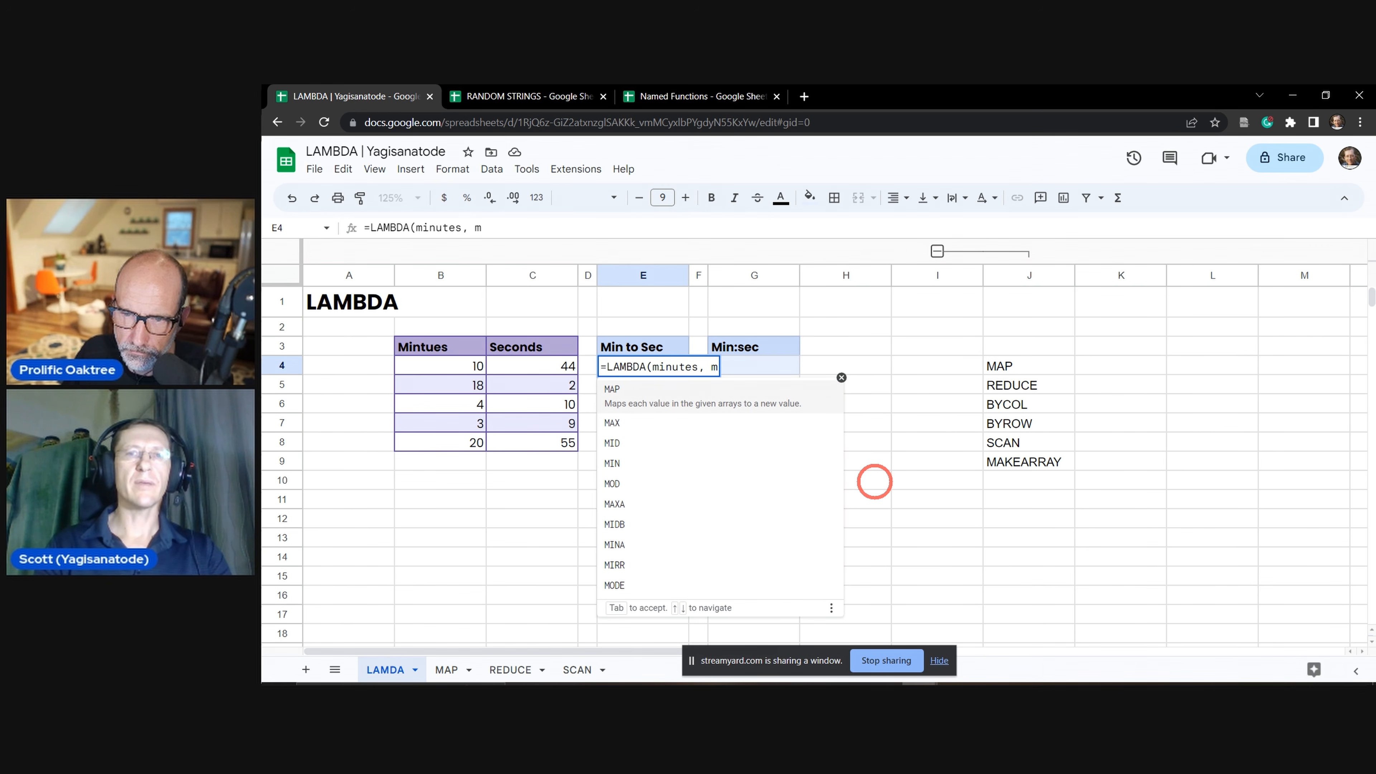
pyautogui.write('inutes ')
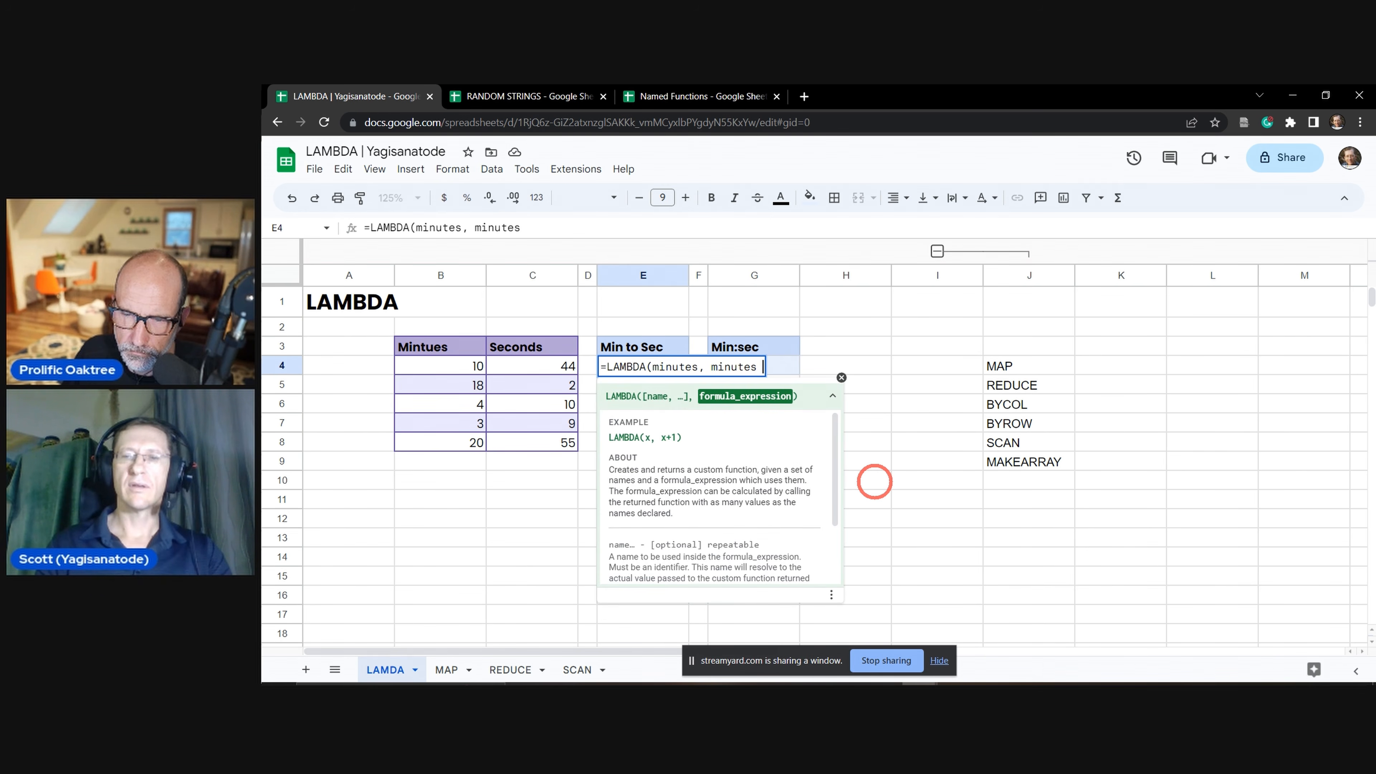
pyautogui.write('* 60')
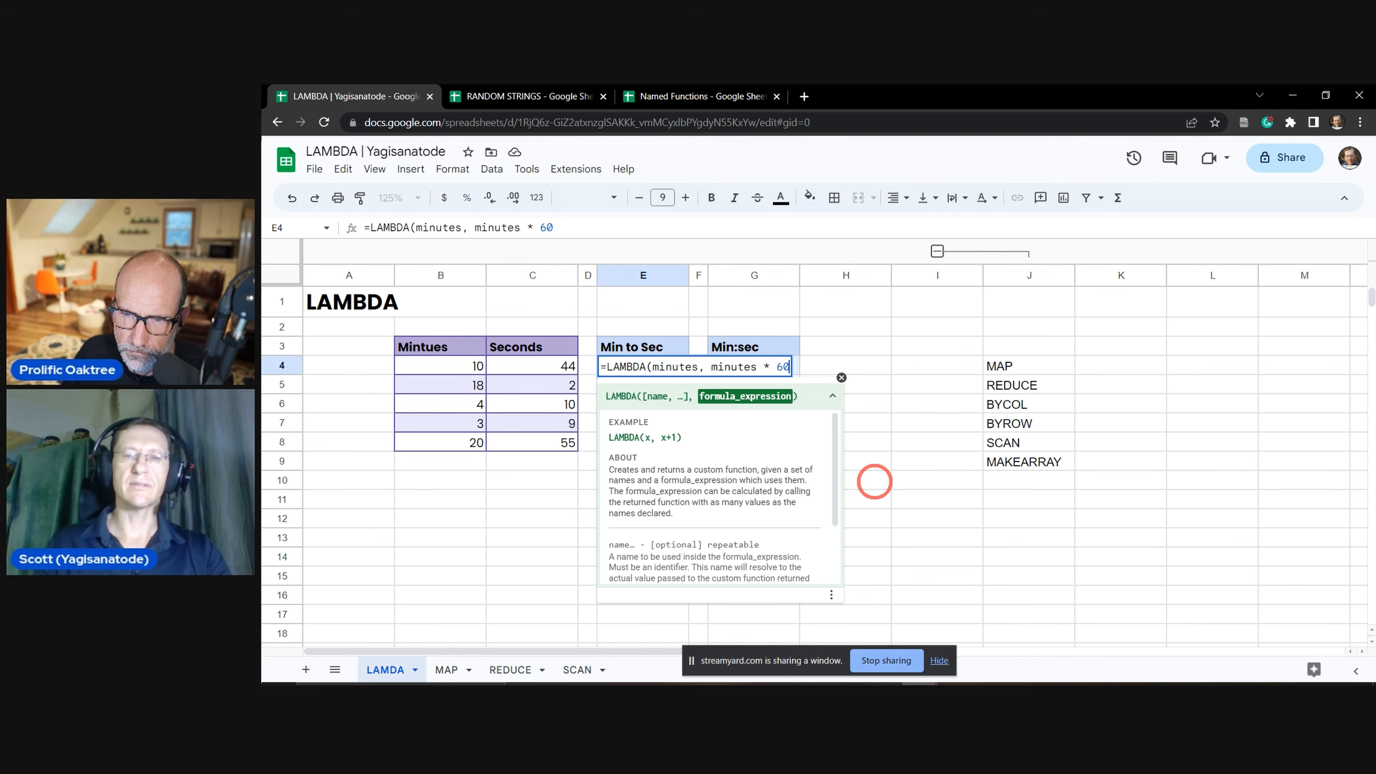
pyautogui.write(')')
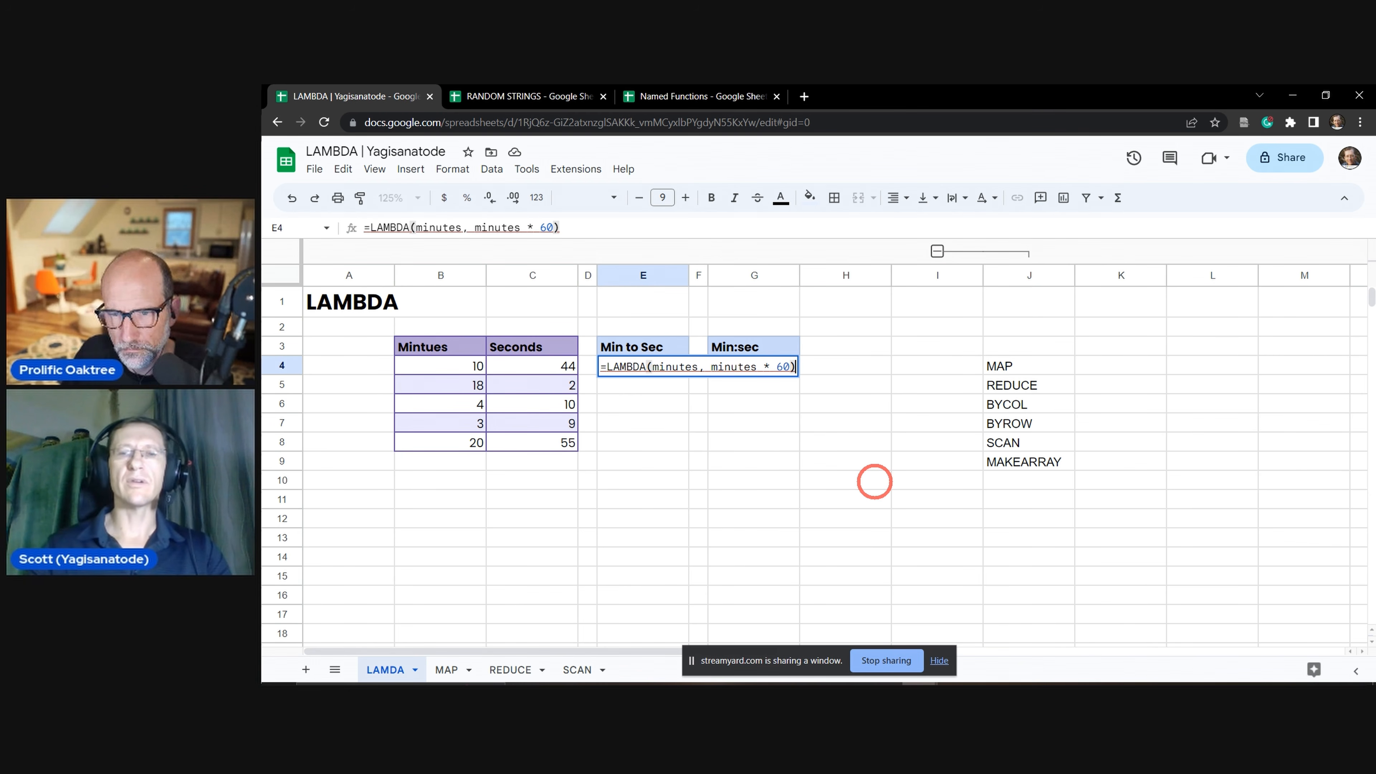
# Add a call to the end of the LAMBDA in E4 that passes the test value 5.
pyautogui.write('(')
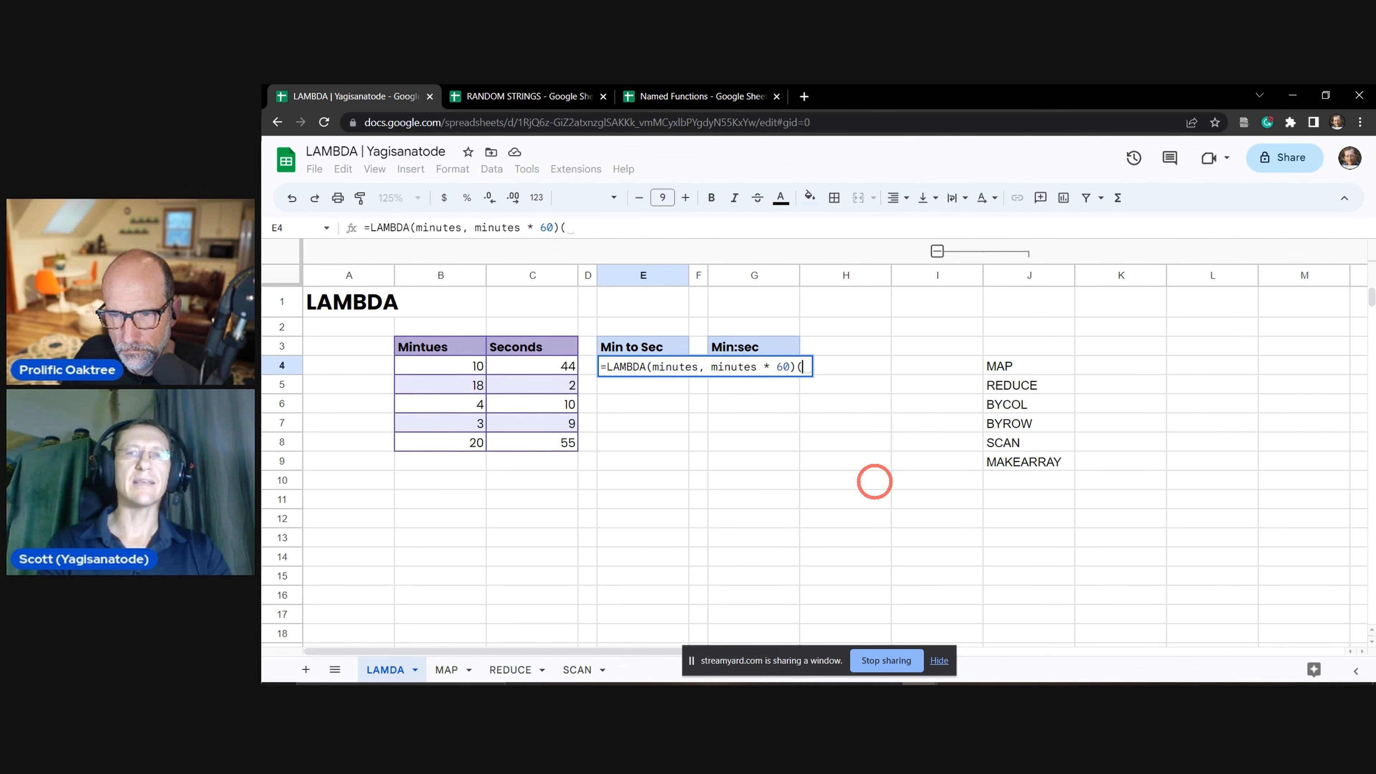
pyautogui.write(')')
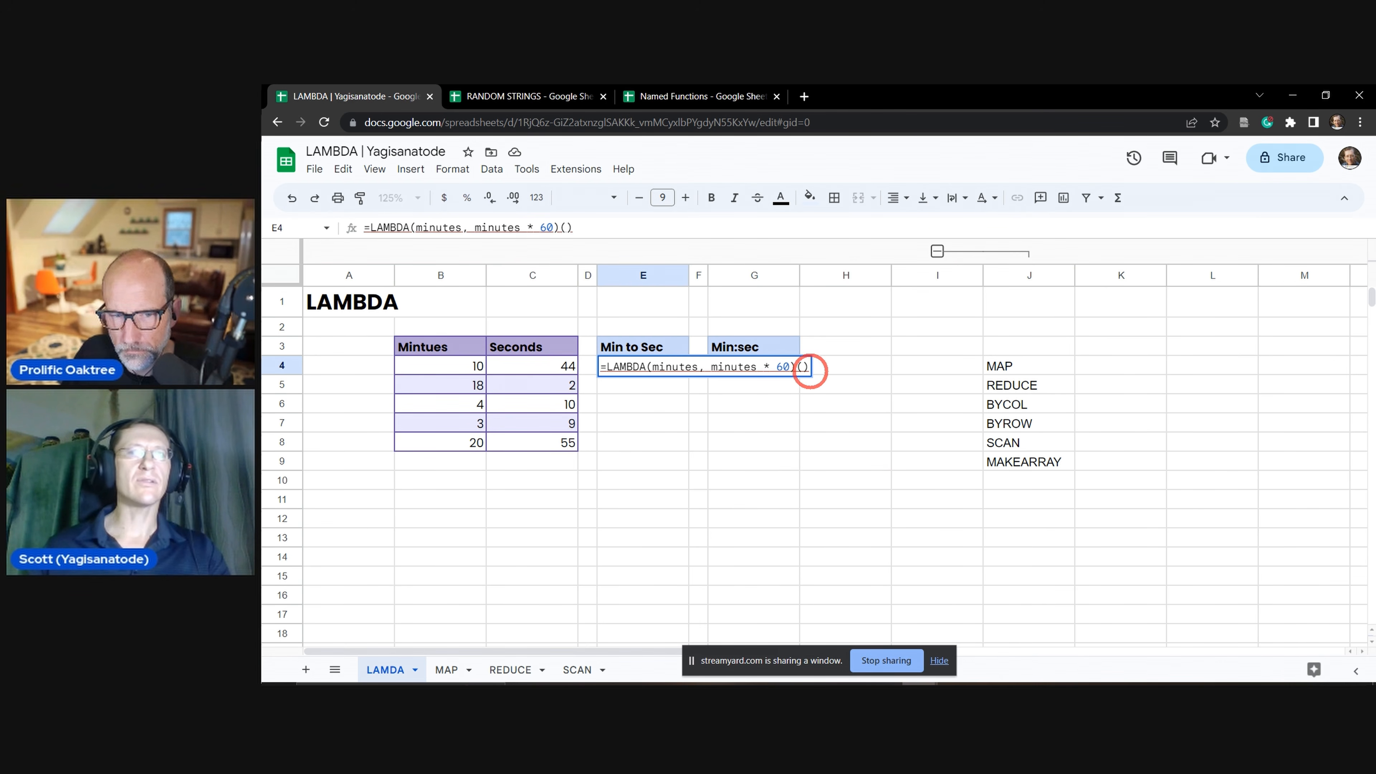
pyautogui.moveTo(801, 366)
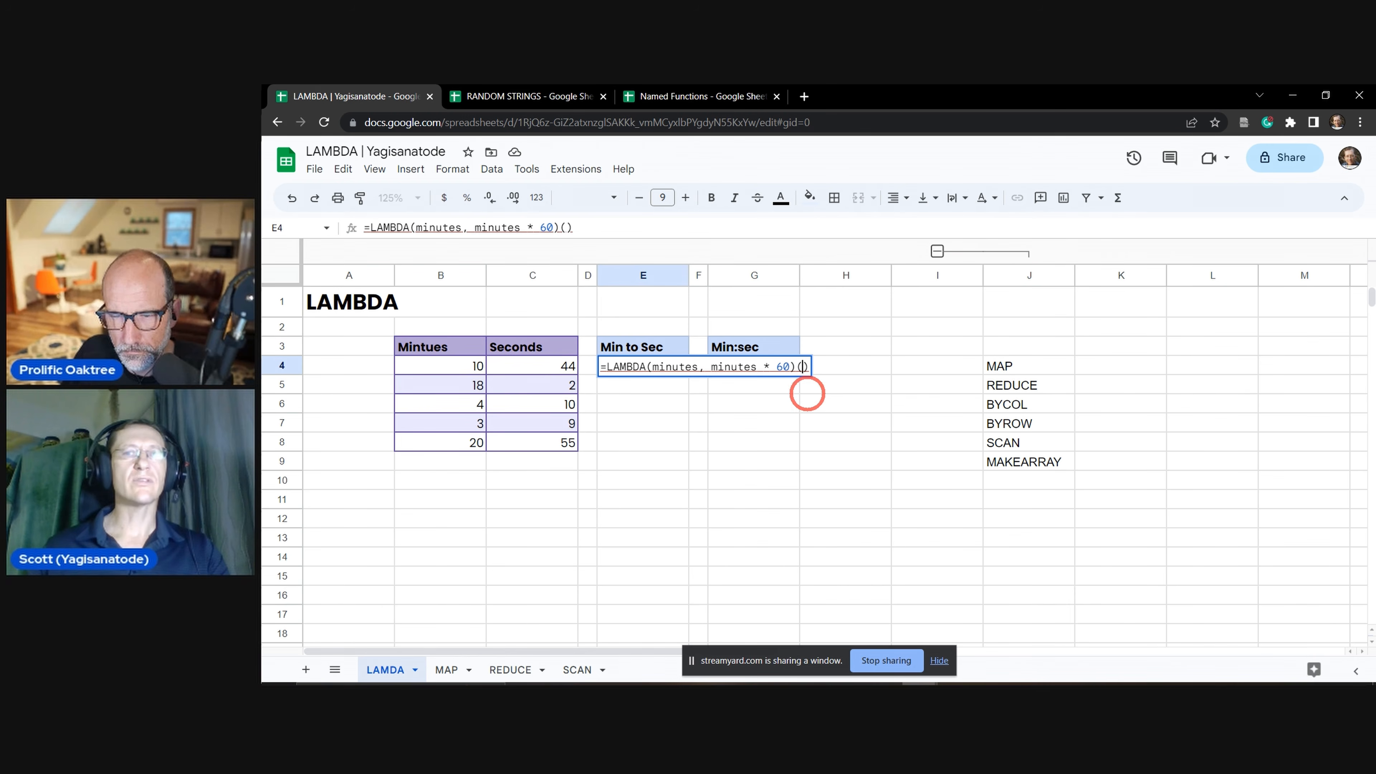
pyautogui.write('5')
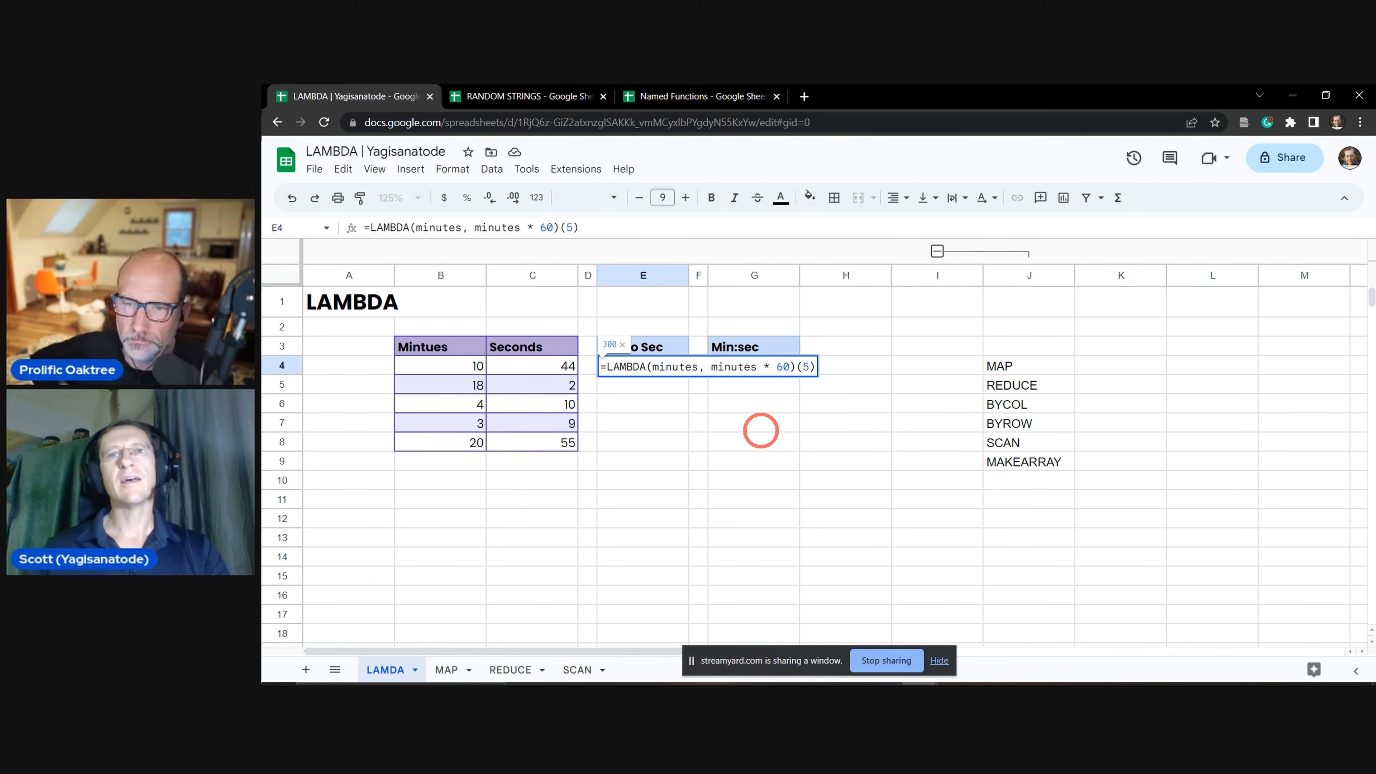
# Pass the first row's minutes cell B4 to the LAMBDA instead of the test value and commit the formula in E4.
pyautogui.press('BackSpace')
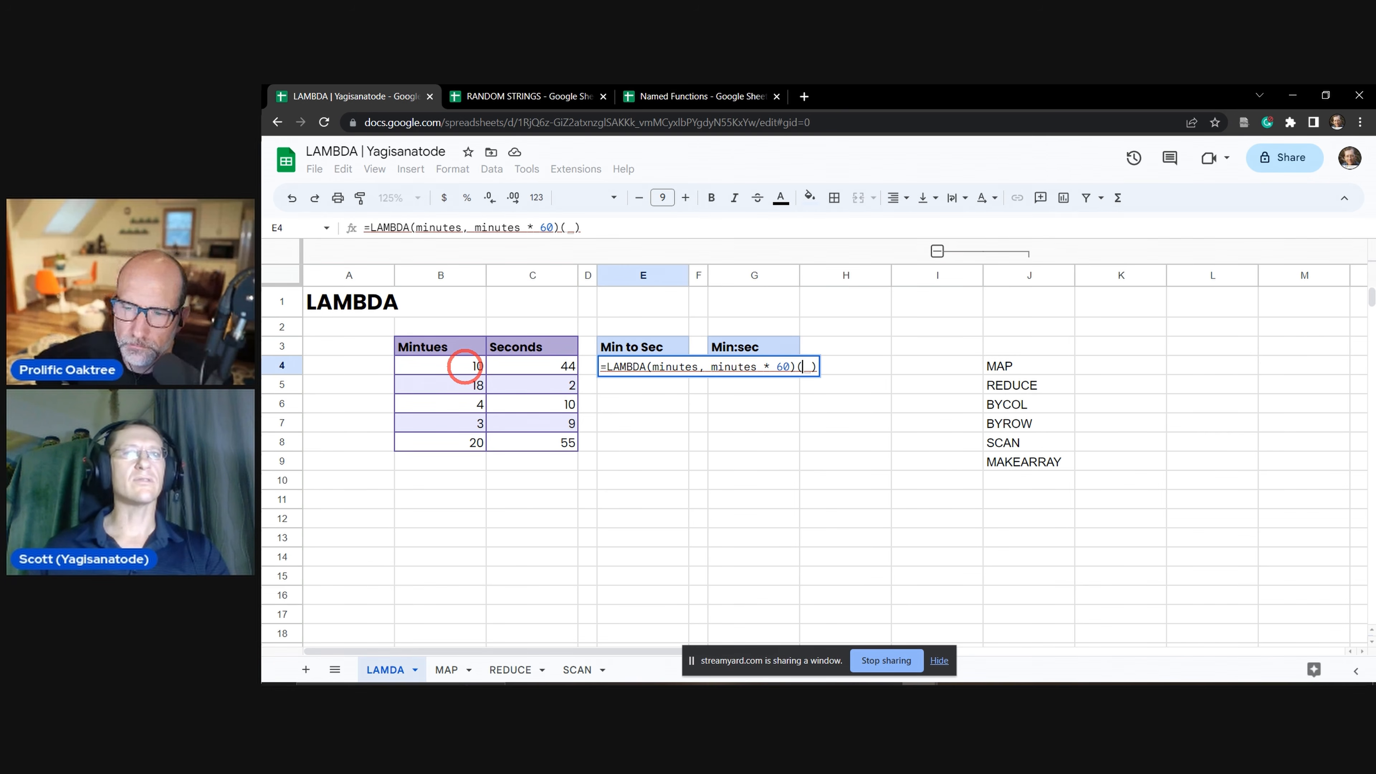
pyautogui.click(459, 367)
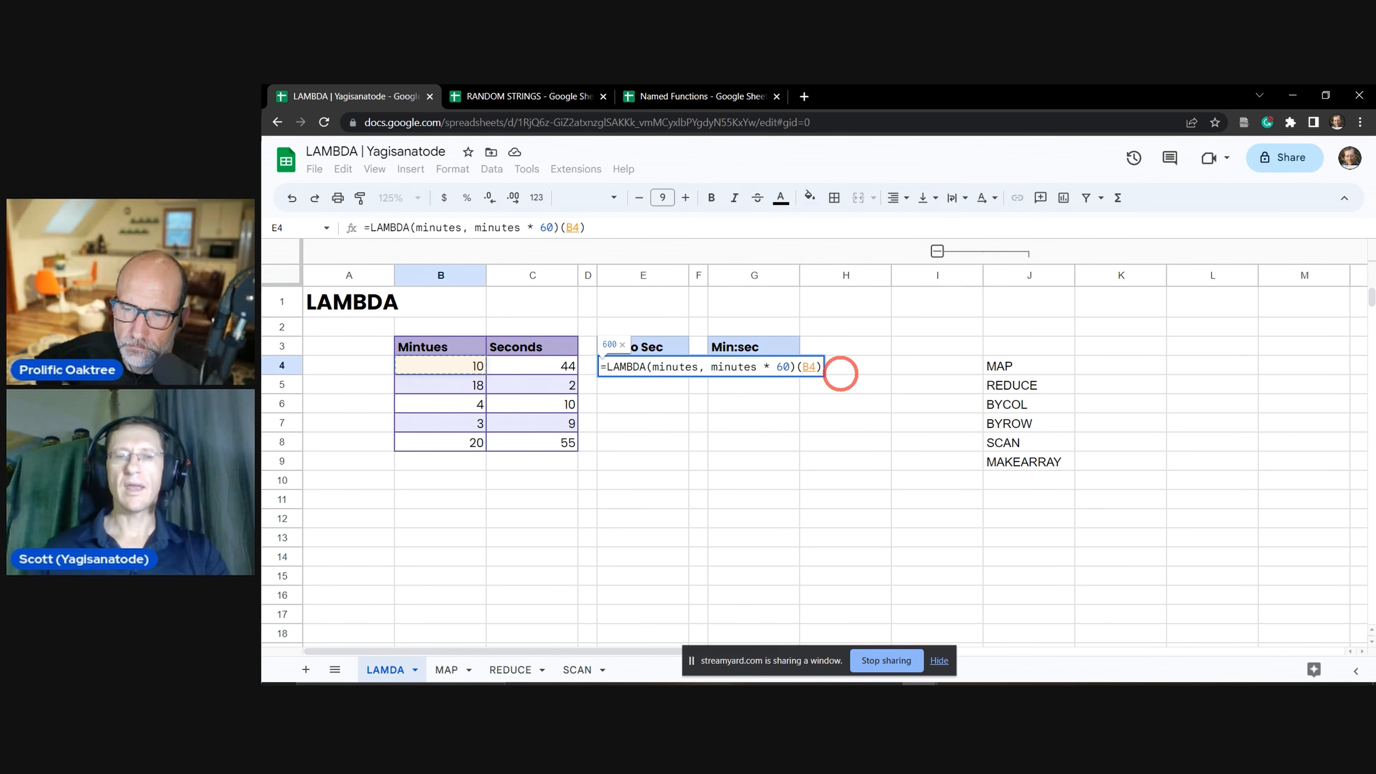
pyautogui.press('Tab')
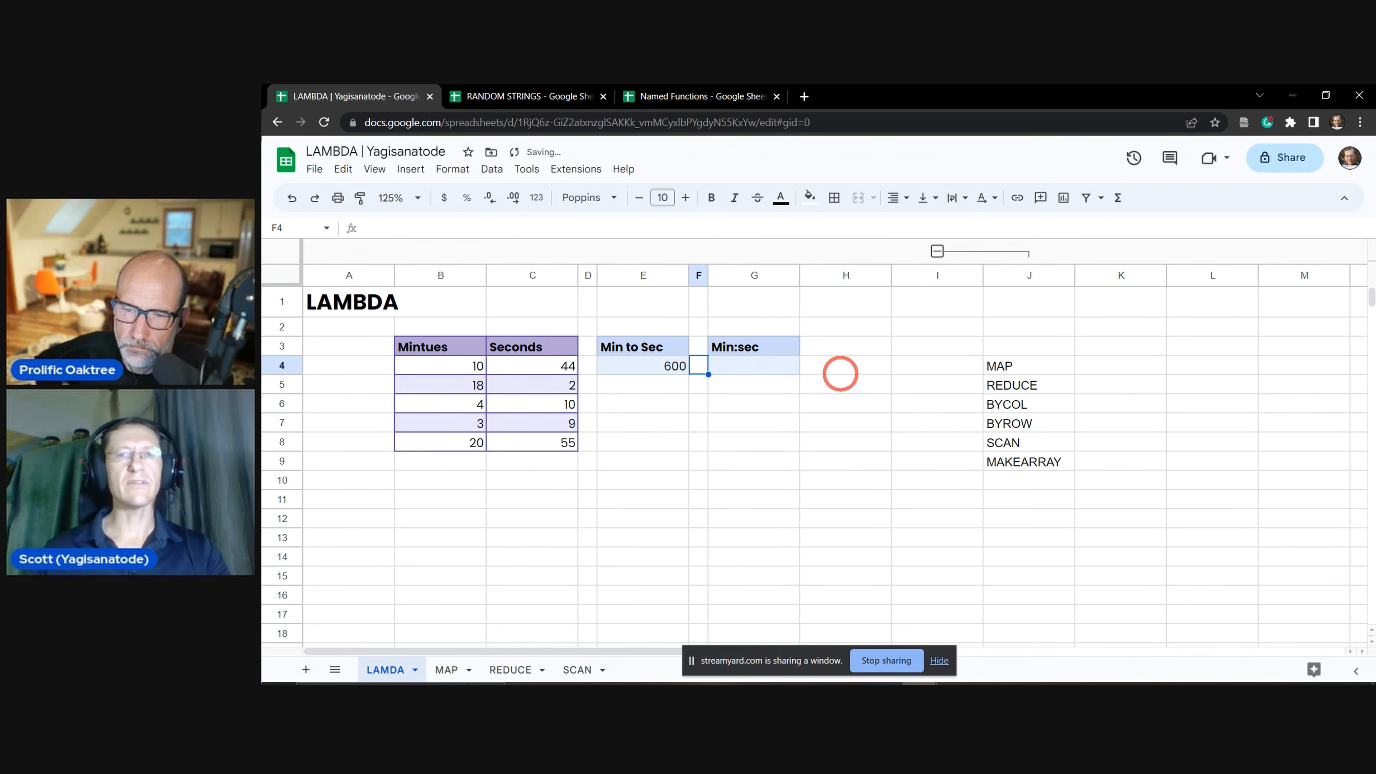
pyautogui.click(660, 369)
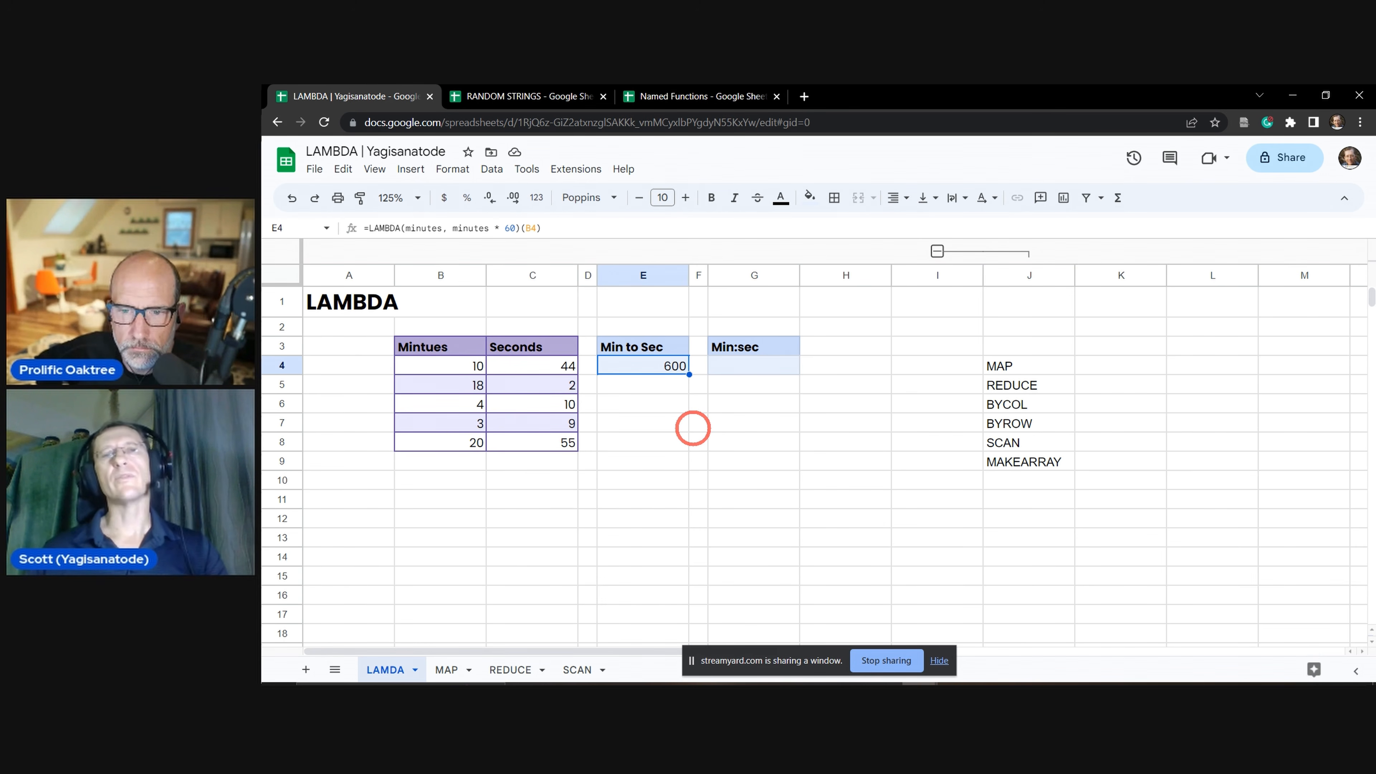
# Examine the empty Min:sec cell G4 and the first row's minutes and seconds cells.
pyautogui.click(753, 371)
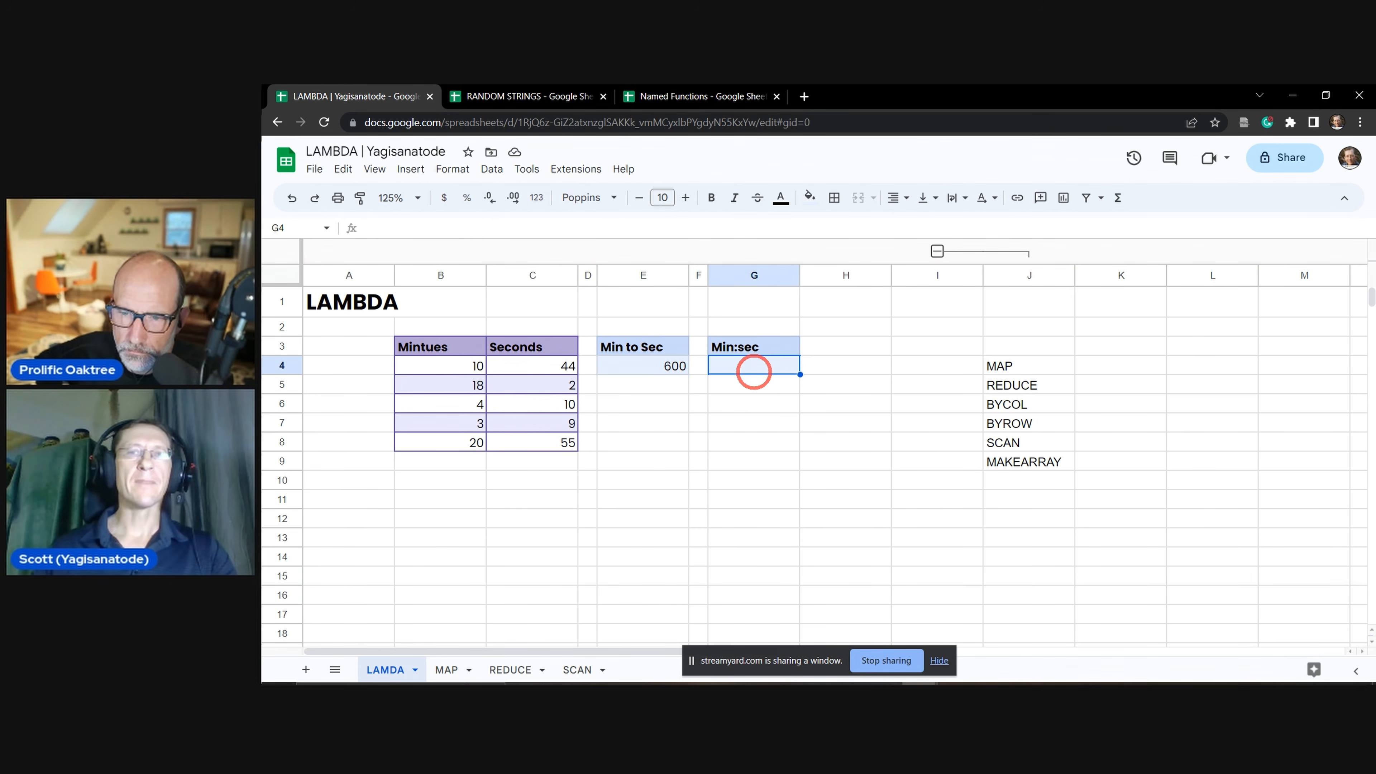
pyautogui.click(561, 366)
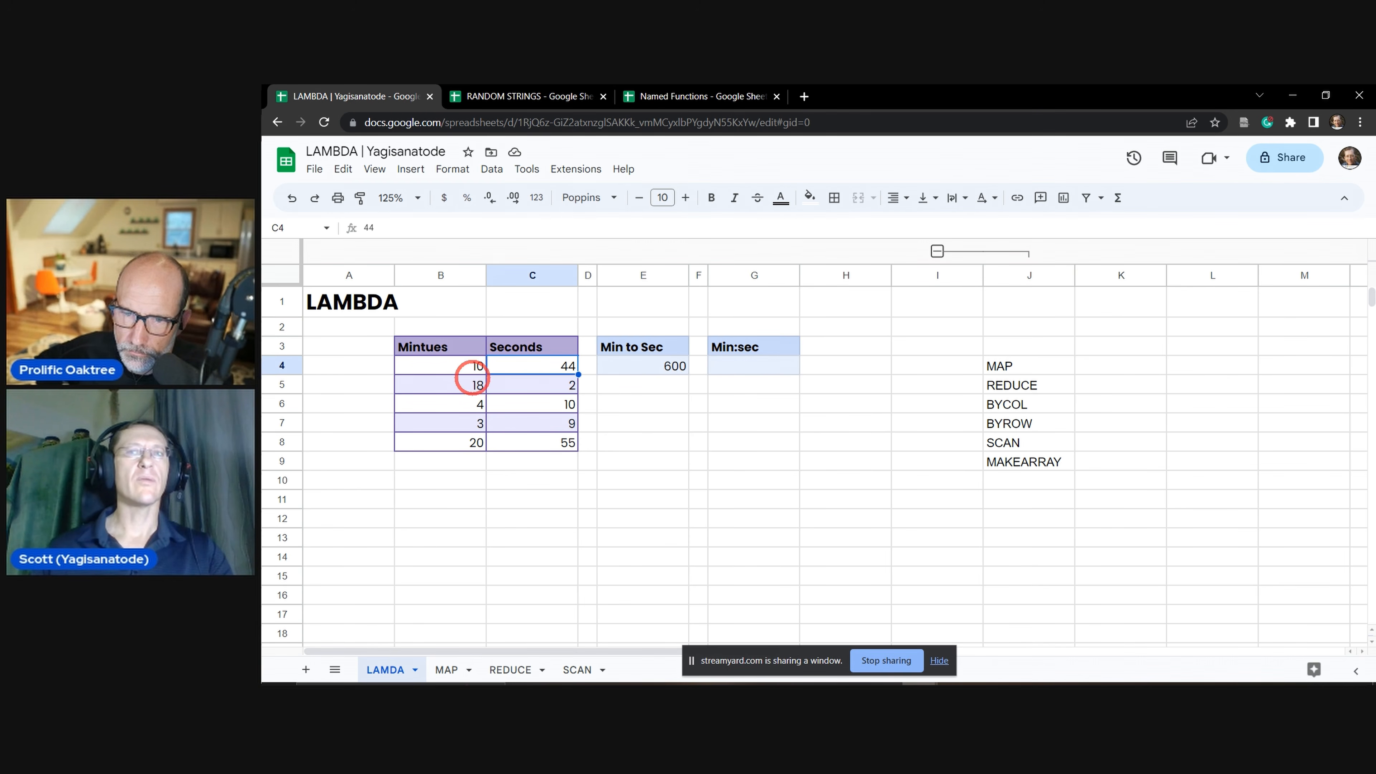
pyautogui.click(456, 364)
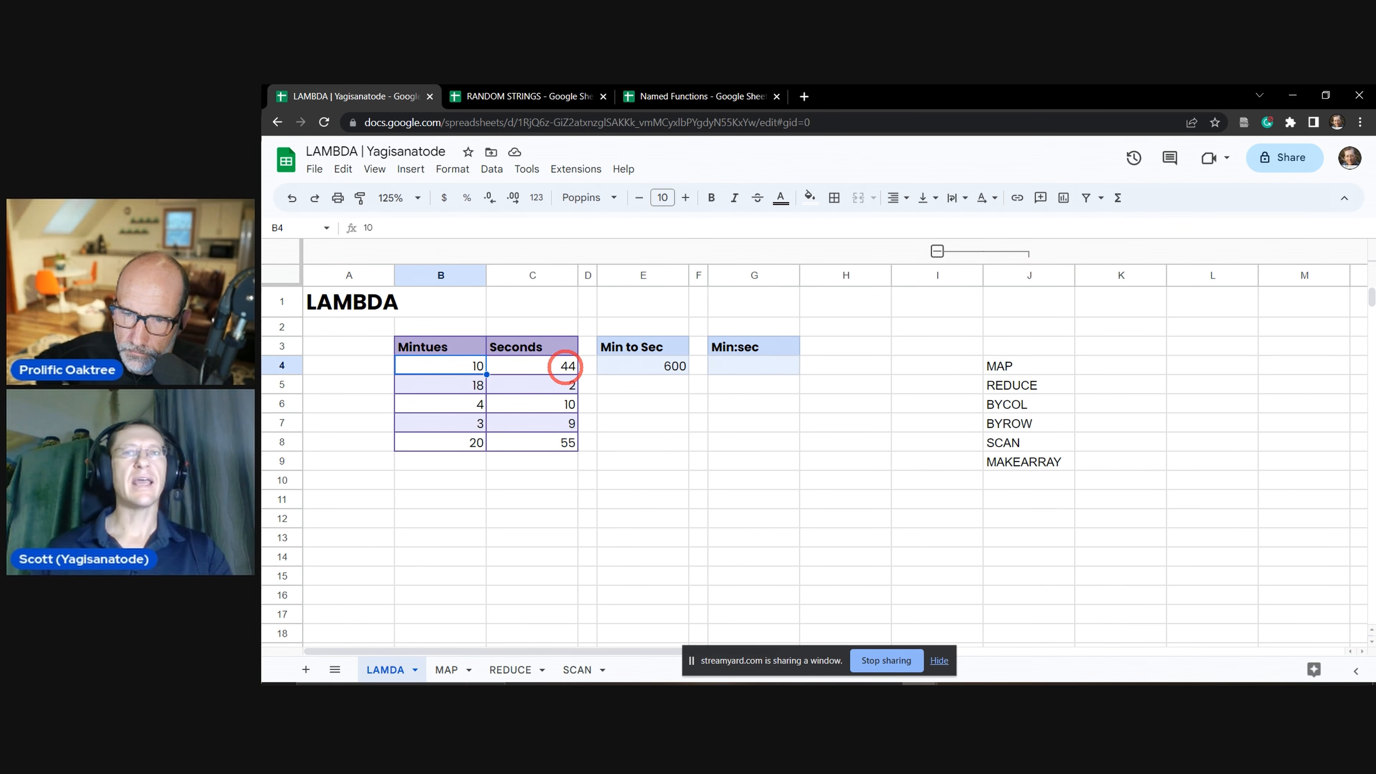
pyautogui.click(565, 367)
pyautogui.click(453, 366)
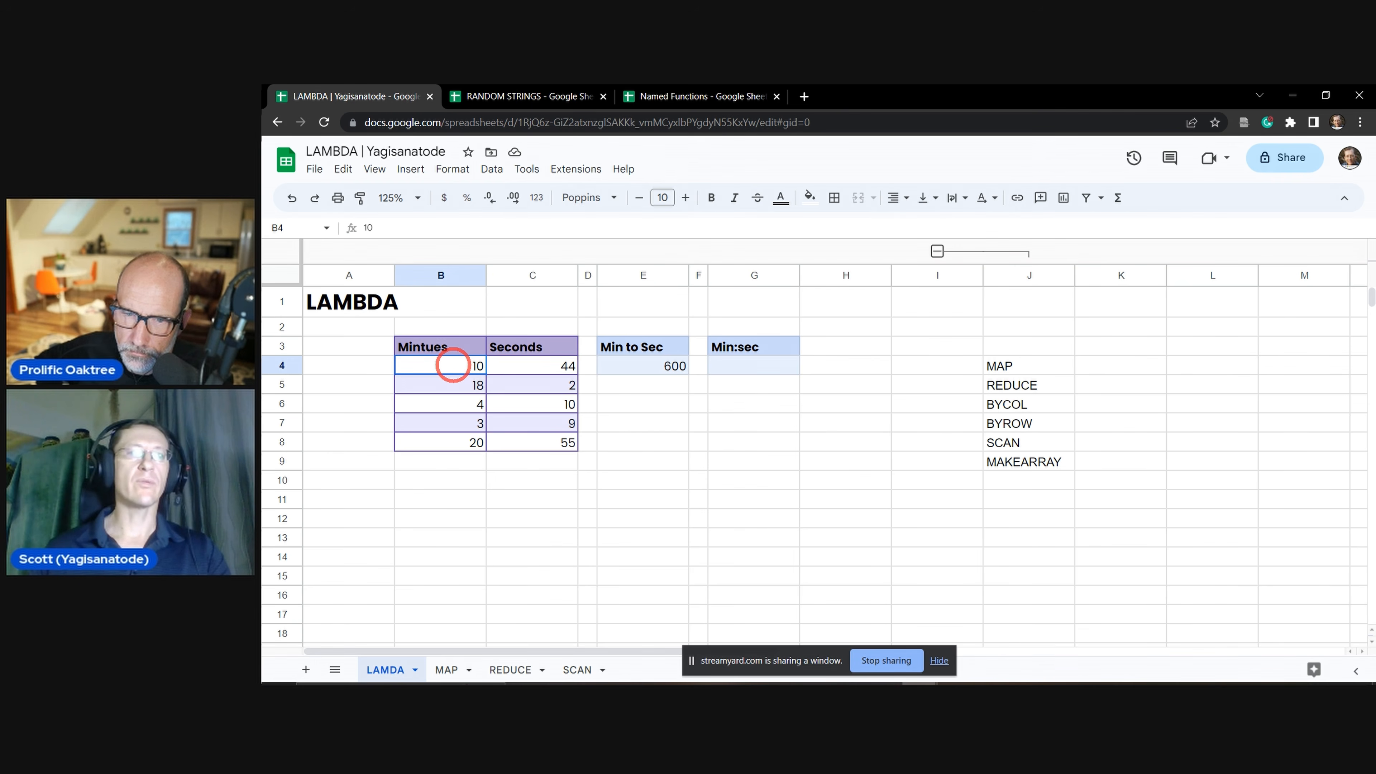
pyautogui.click(561, 366)
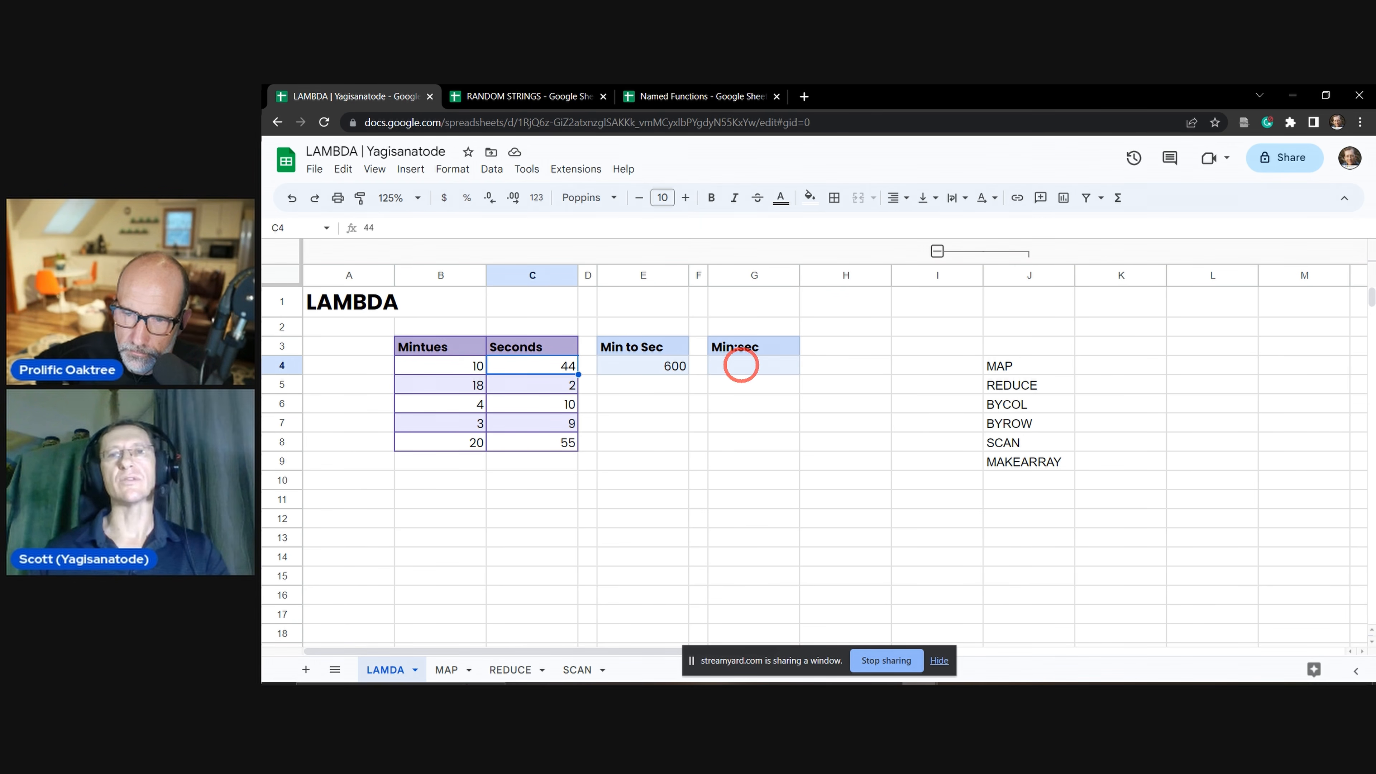
# Combine the first row's minutes and seconds in G4 with the plain formula =JOIN(":",B4,C4).
pyautogui.click(741, 365)
pyautogui.write('=')
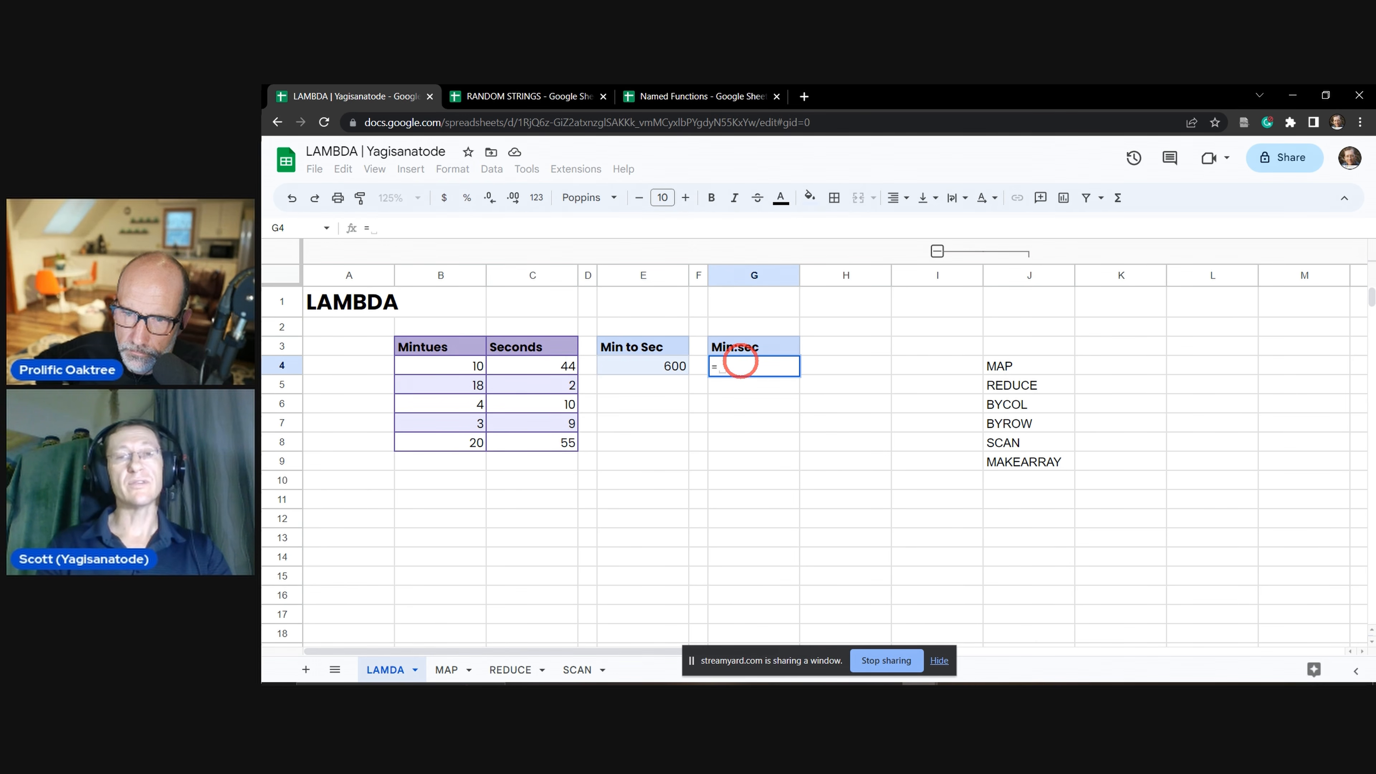
pyautogui.write('J')
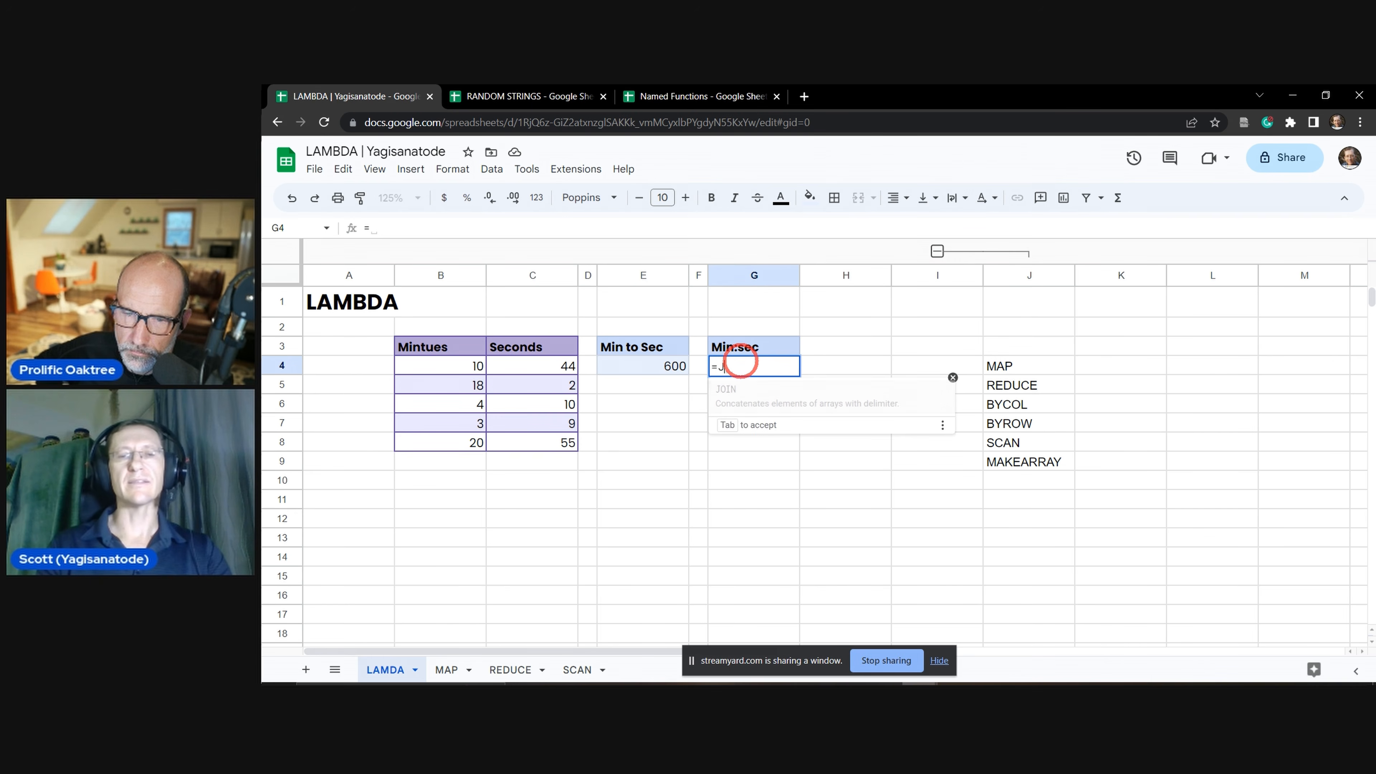
pyautogui.write('O')
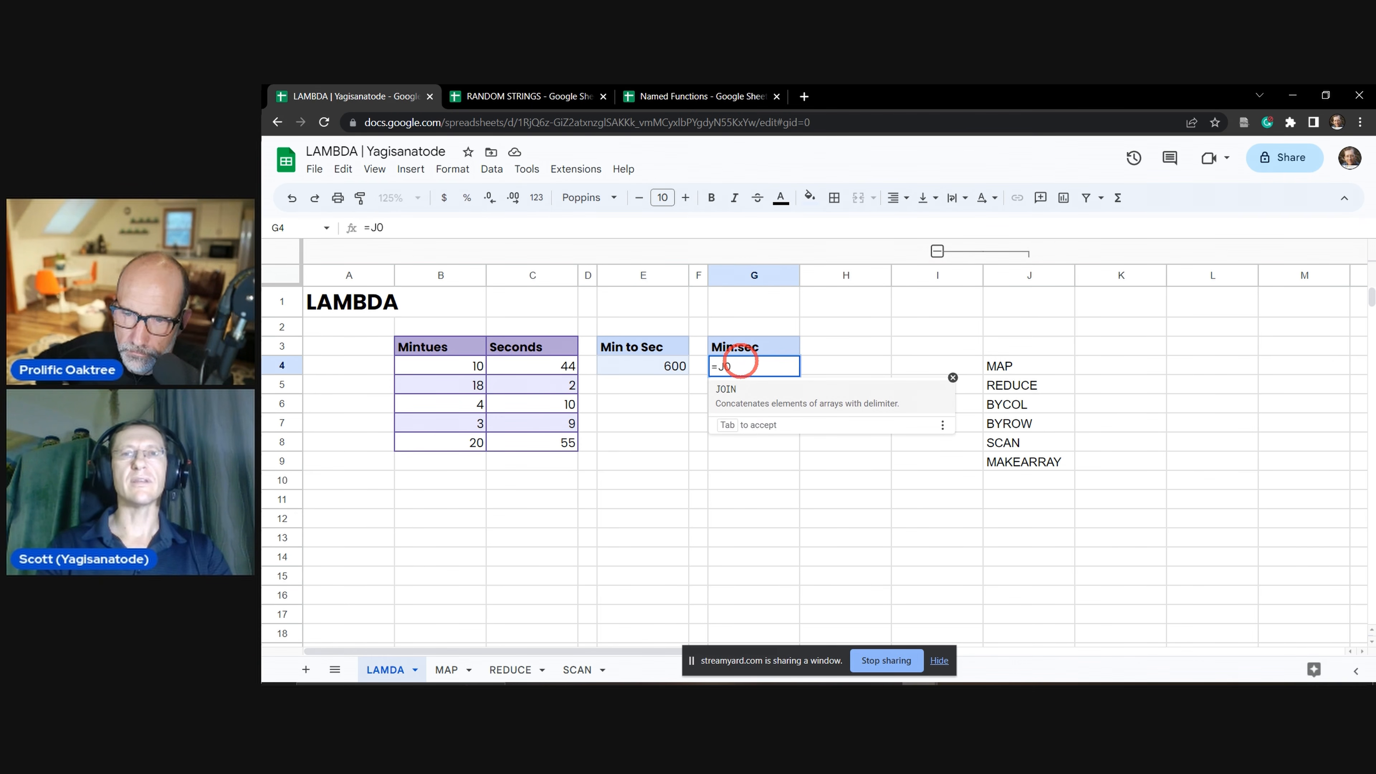
pyautogui.write('IN(')
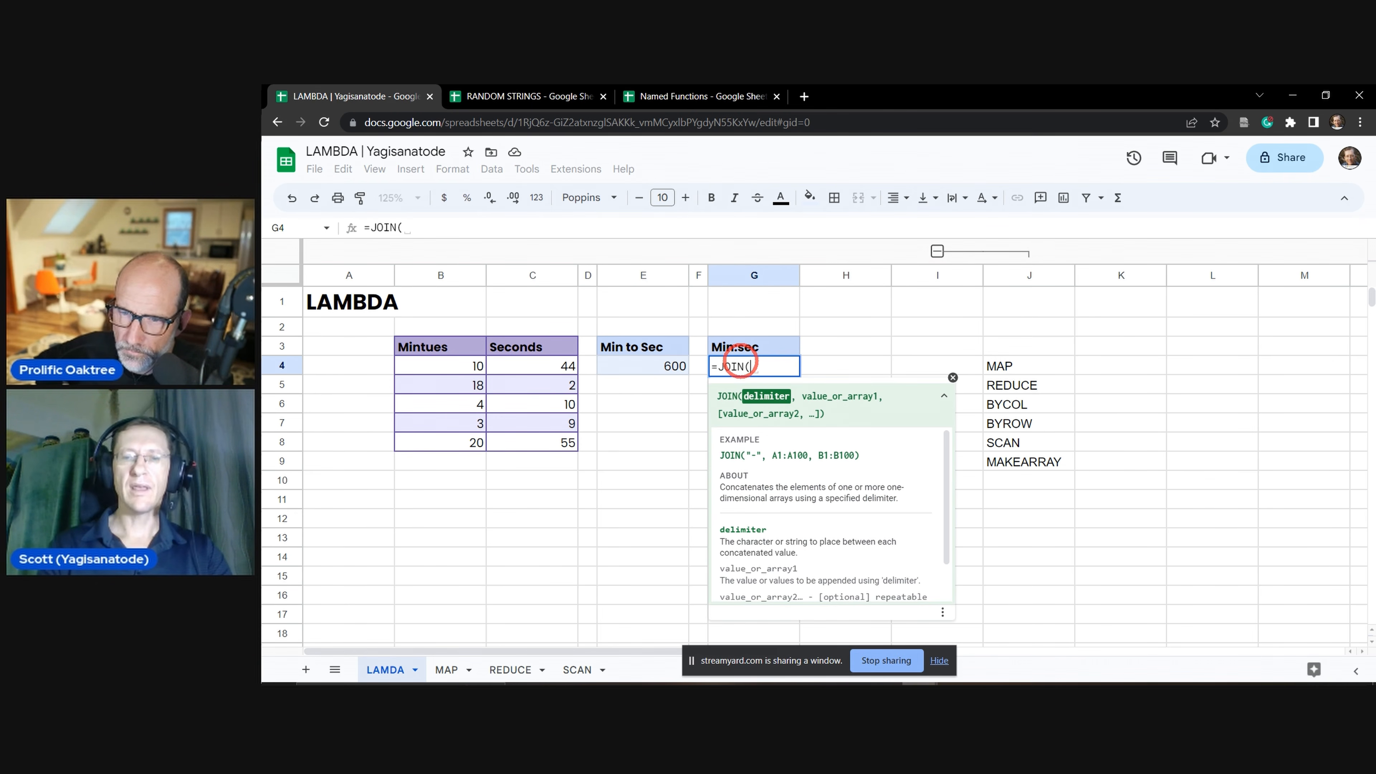
pyautogui.write('":"')
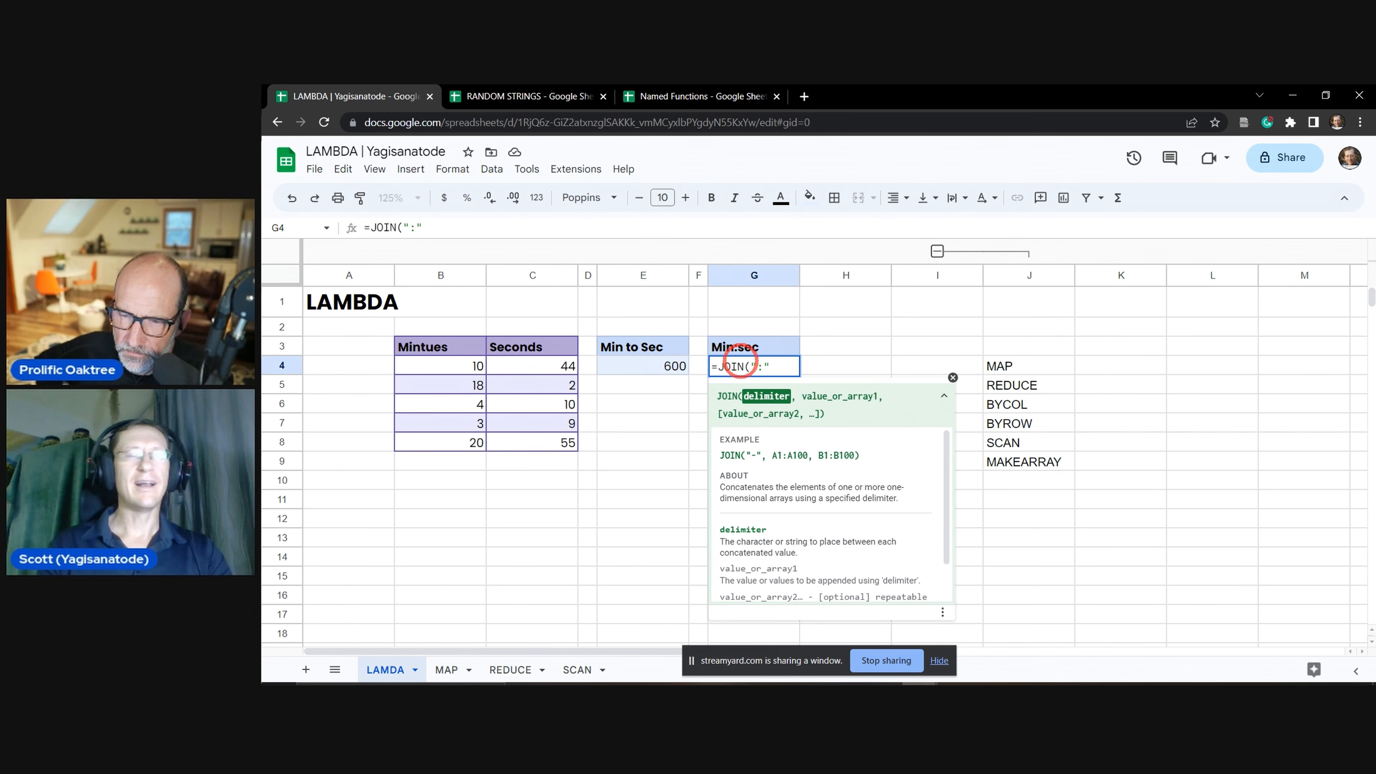
pyautogui.write(':",')
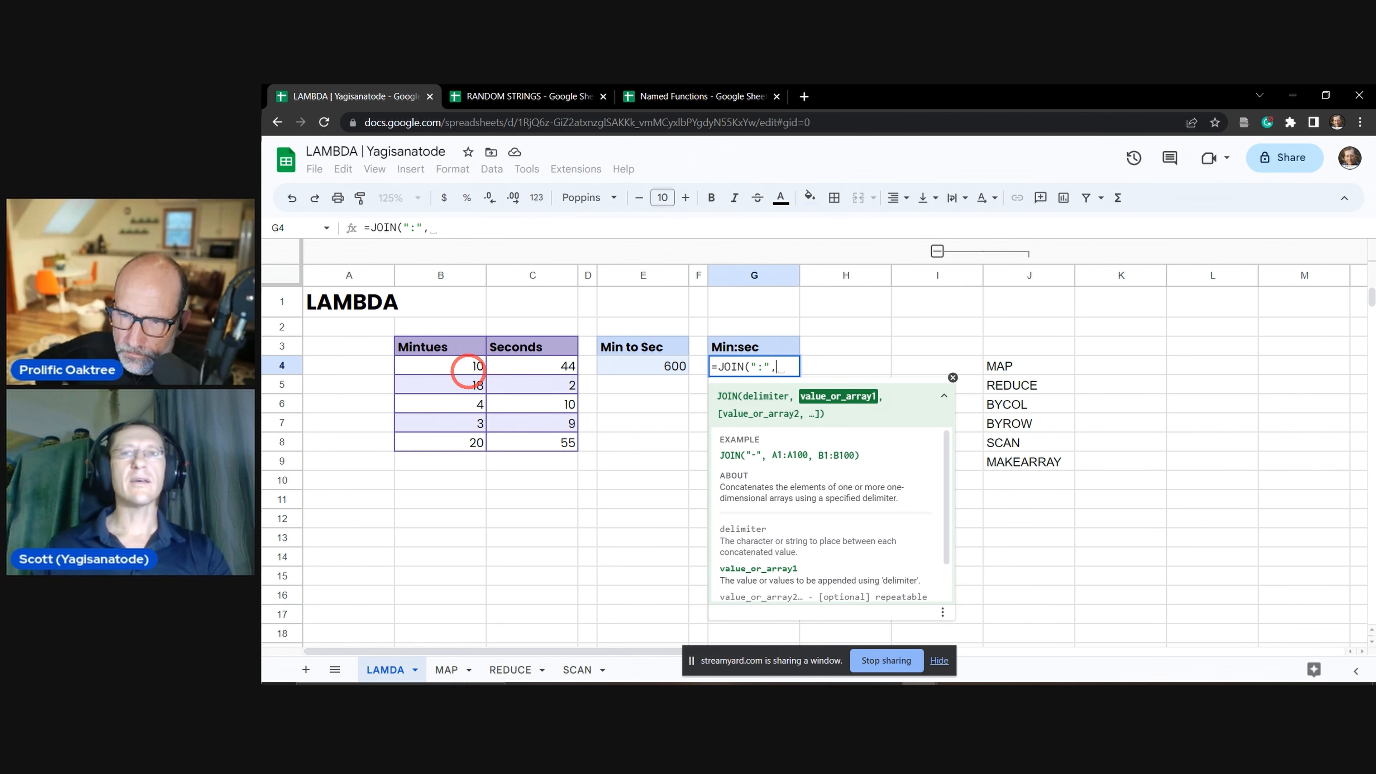
pyautogui.click(468, 369)
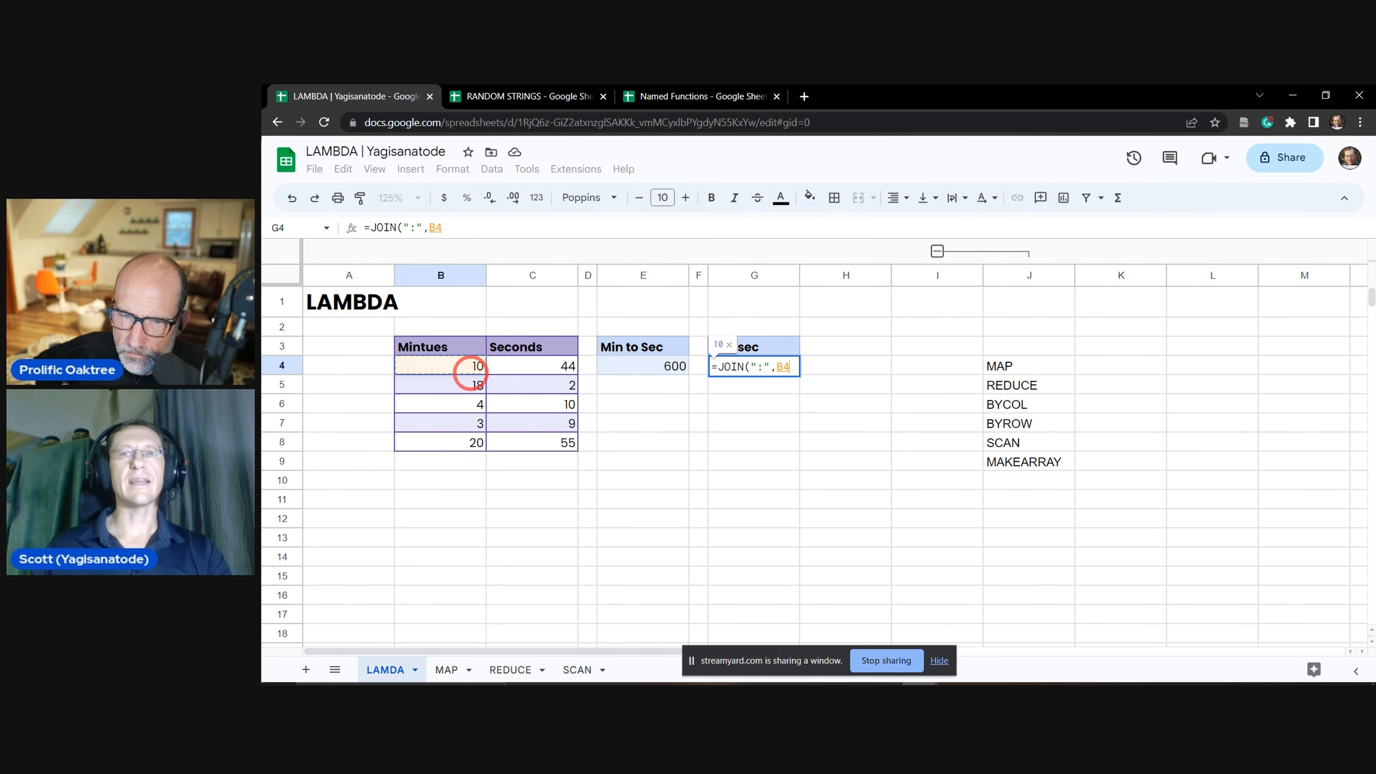
pyautogui.write(',')
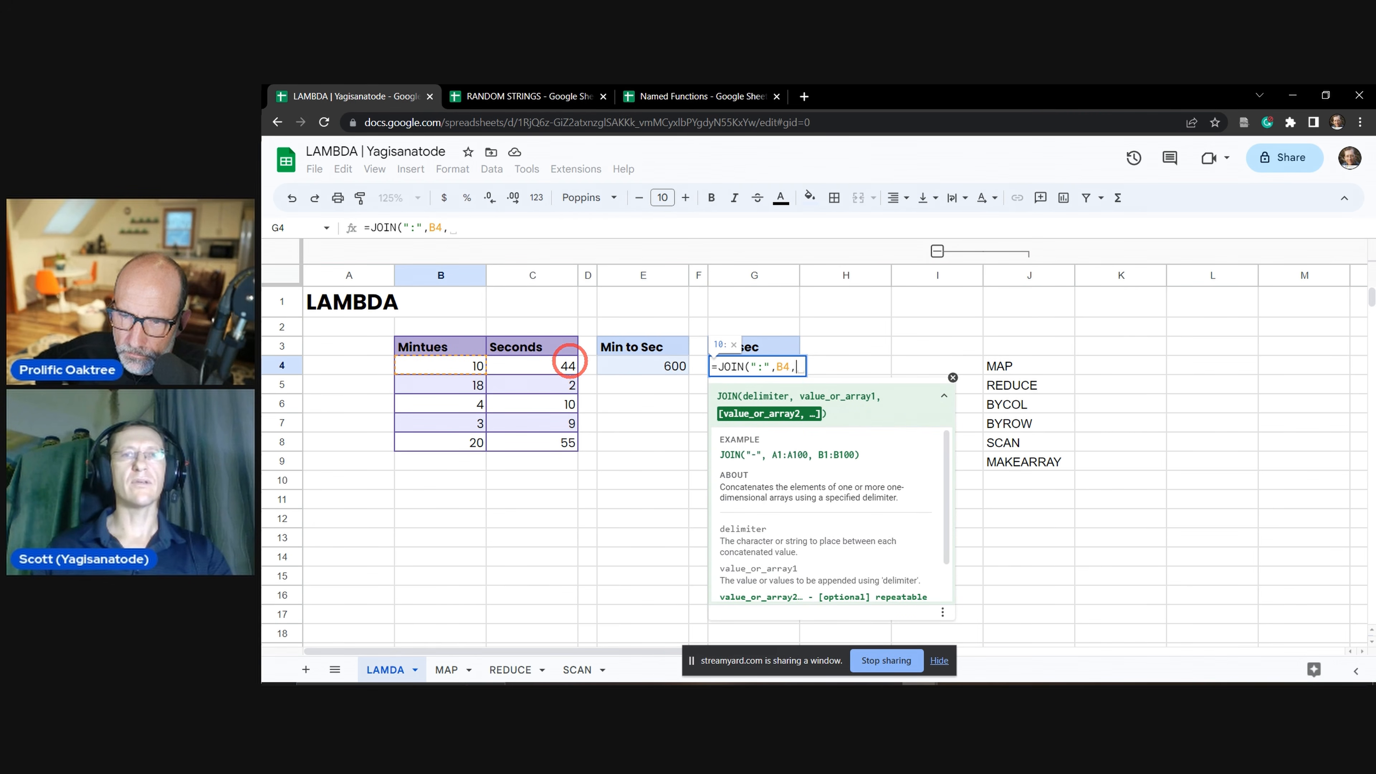
pyautogui.click(562, 367)
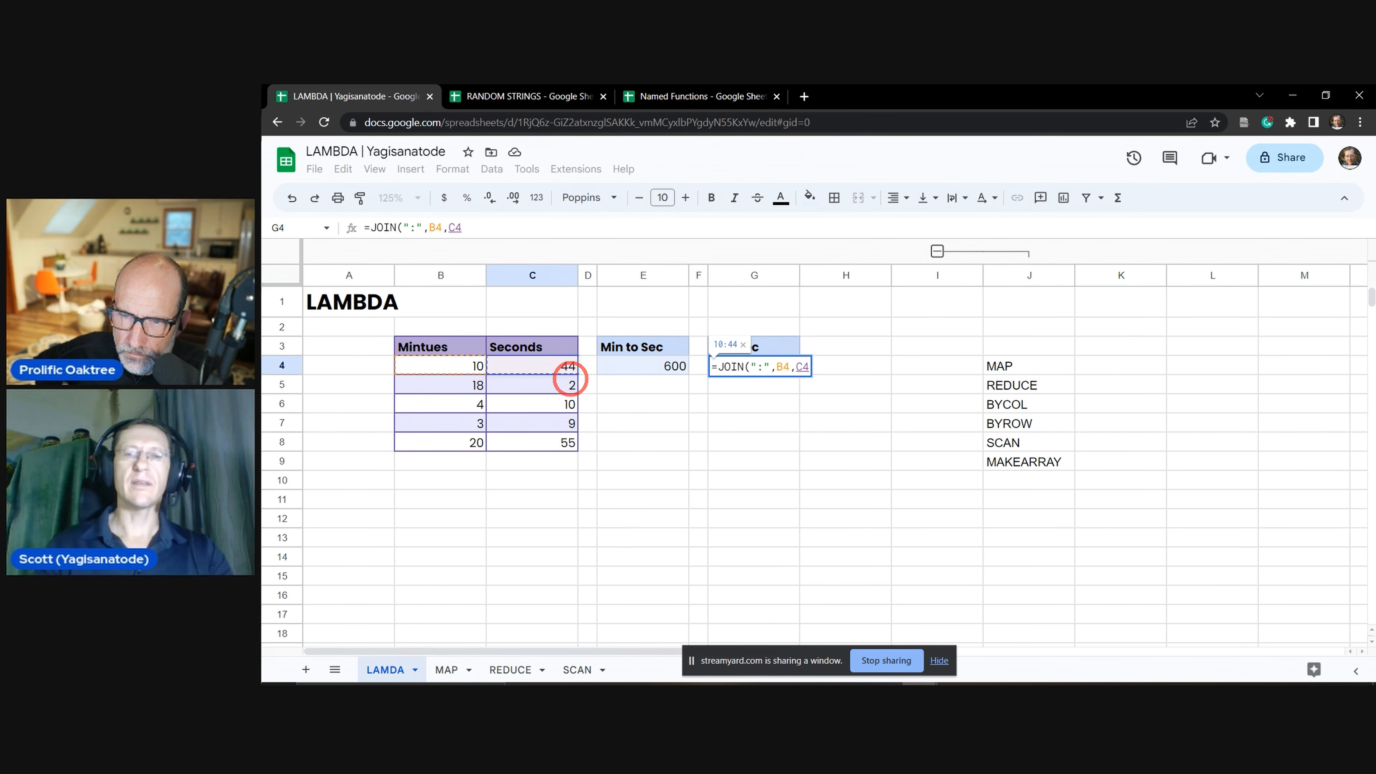
pyautogui.press('Return')
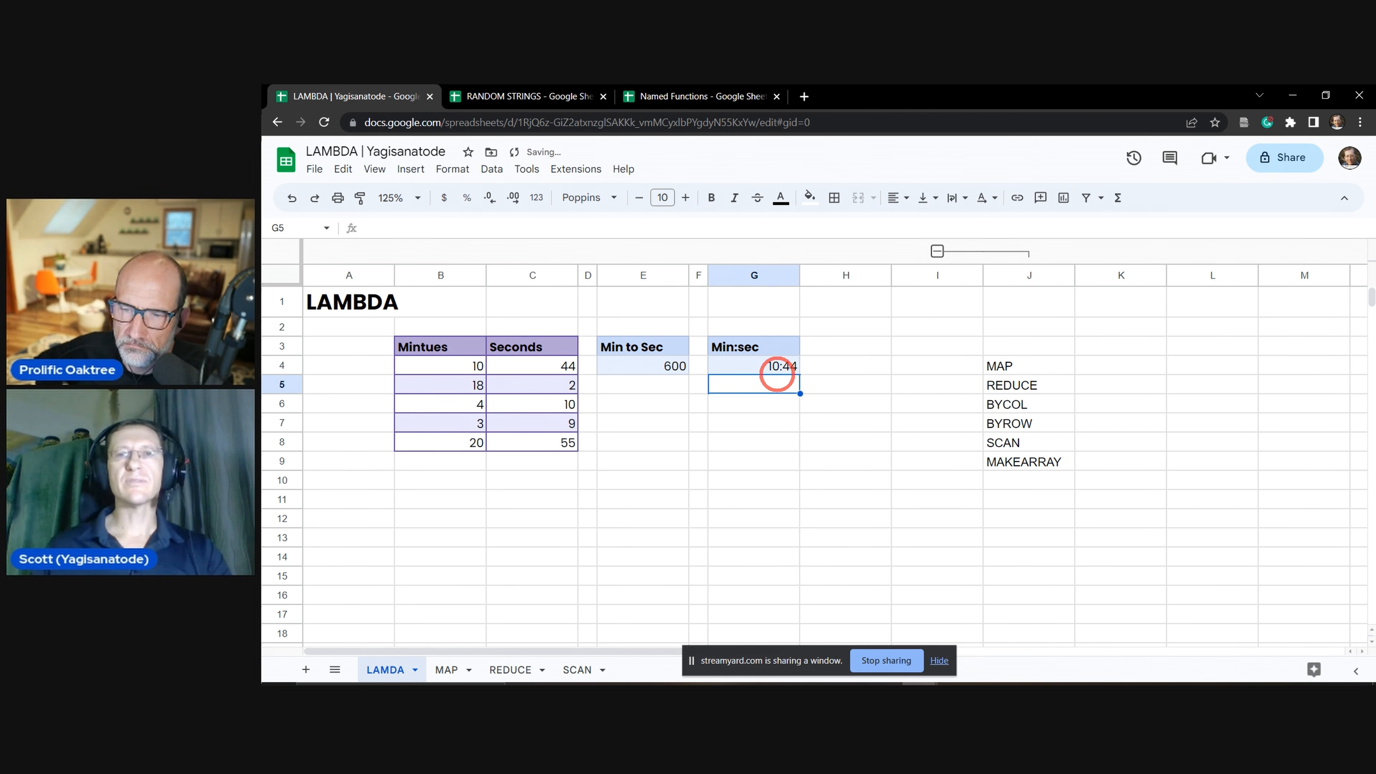
# Begin a LAMBDA formula in G4 in place of the plain JOIN, with the argument names minutes and seconds.
pyautogui.click(778, 372)
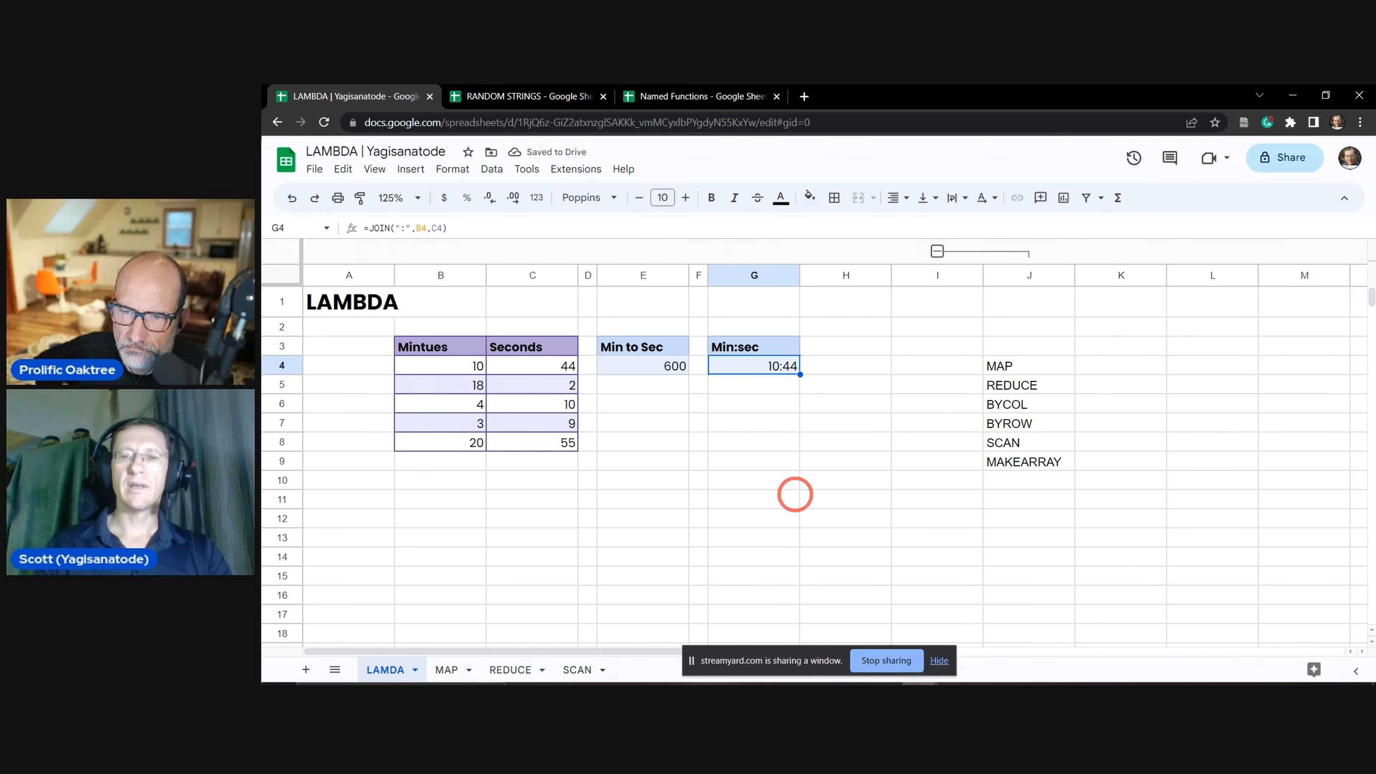
pyautogui.write('=')
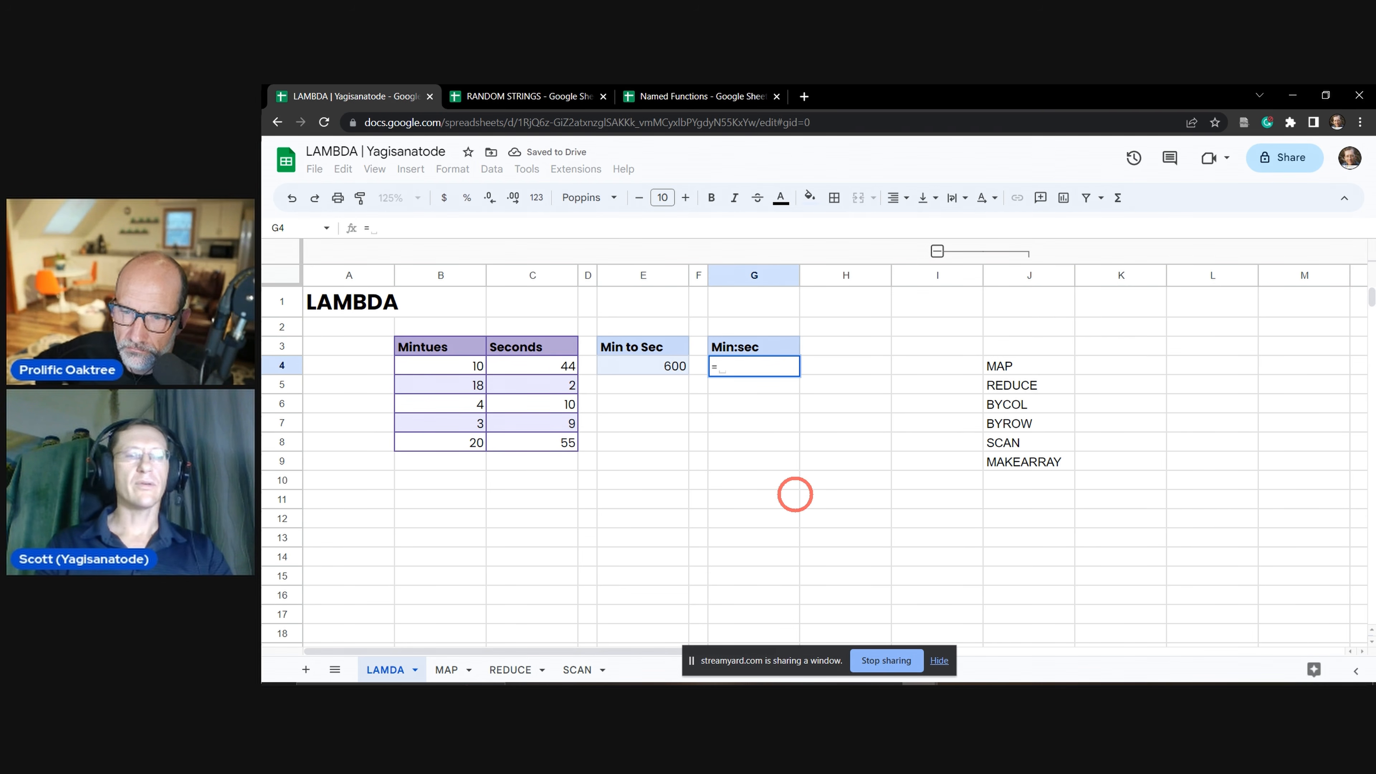
pyautogui.write('LAMBDA(')
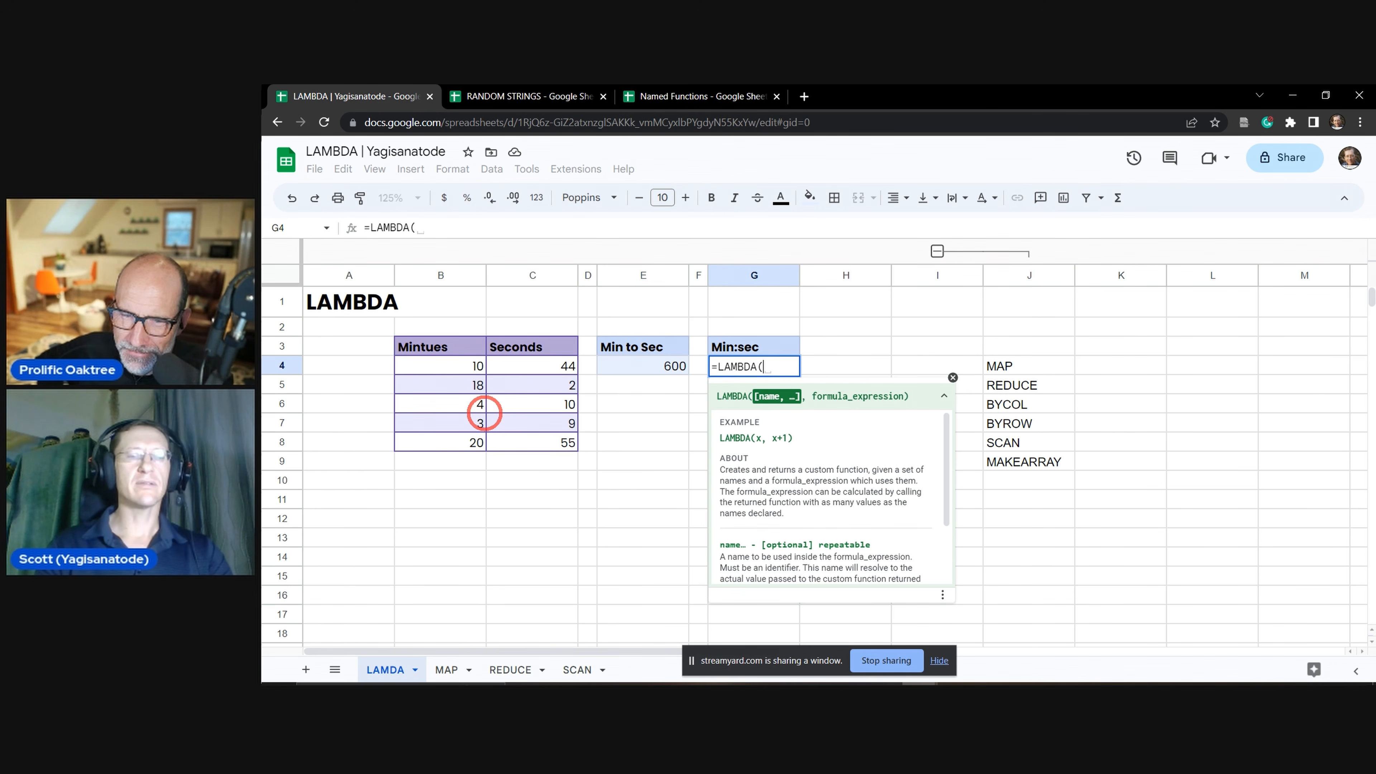
pyautogui.write('minutes, ')
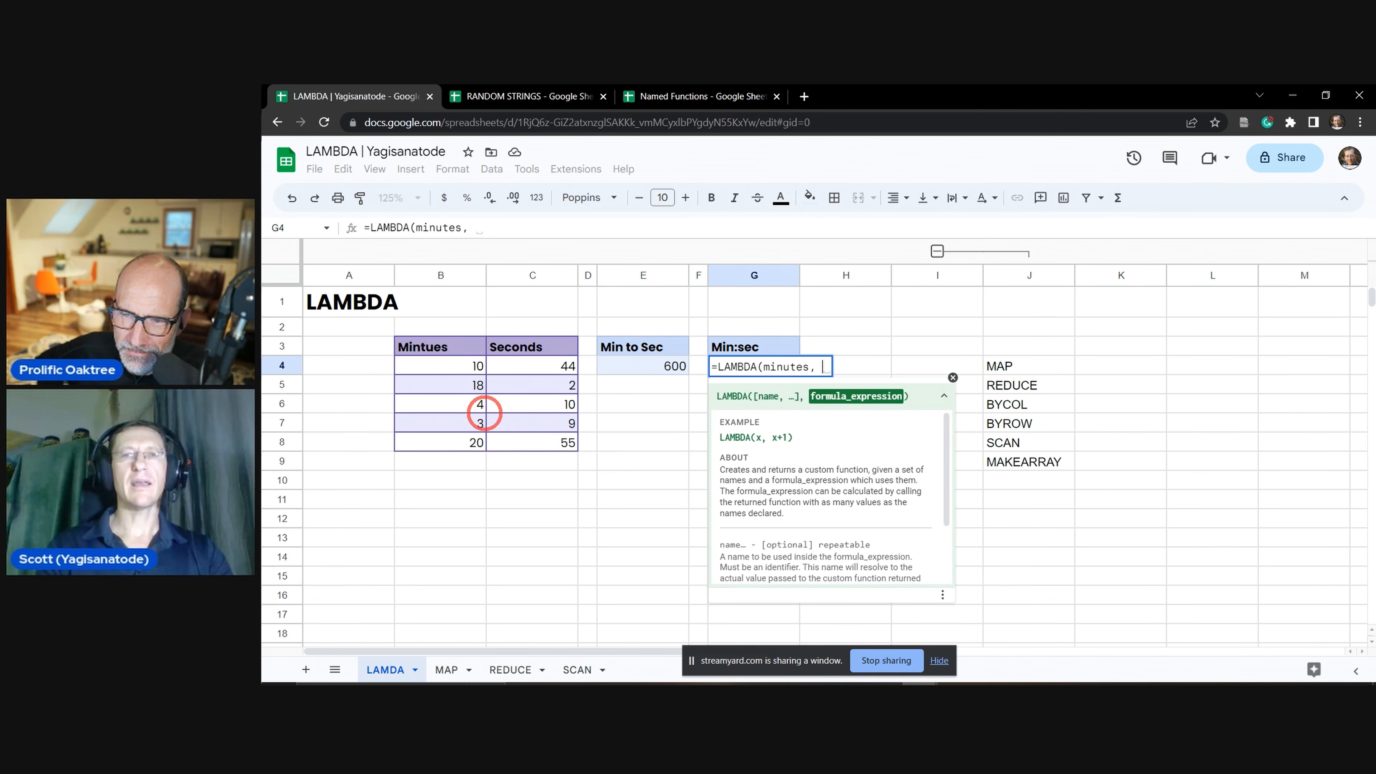
pyautogui.write('se')
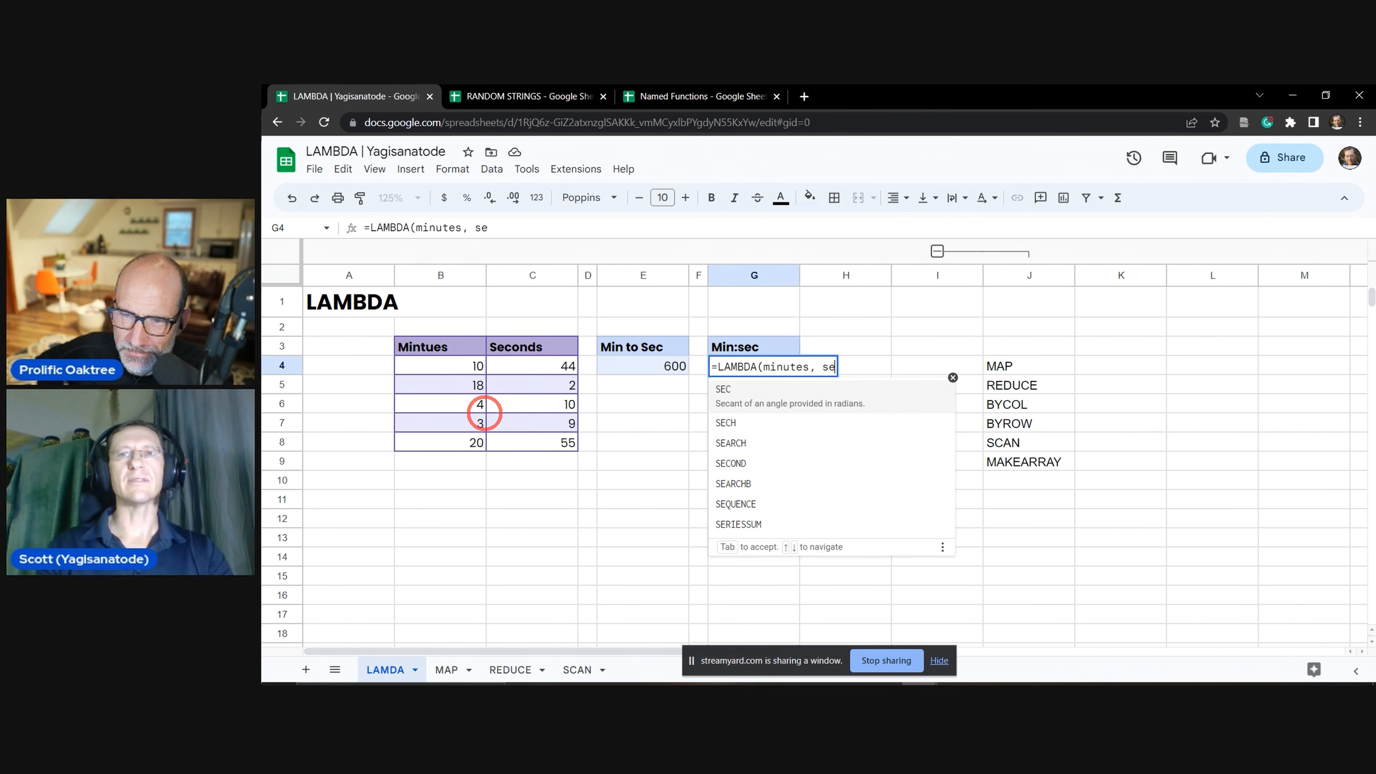
pyautogui.write('conds,')
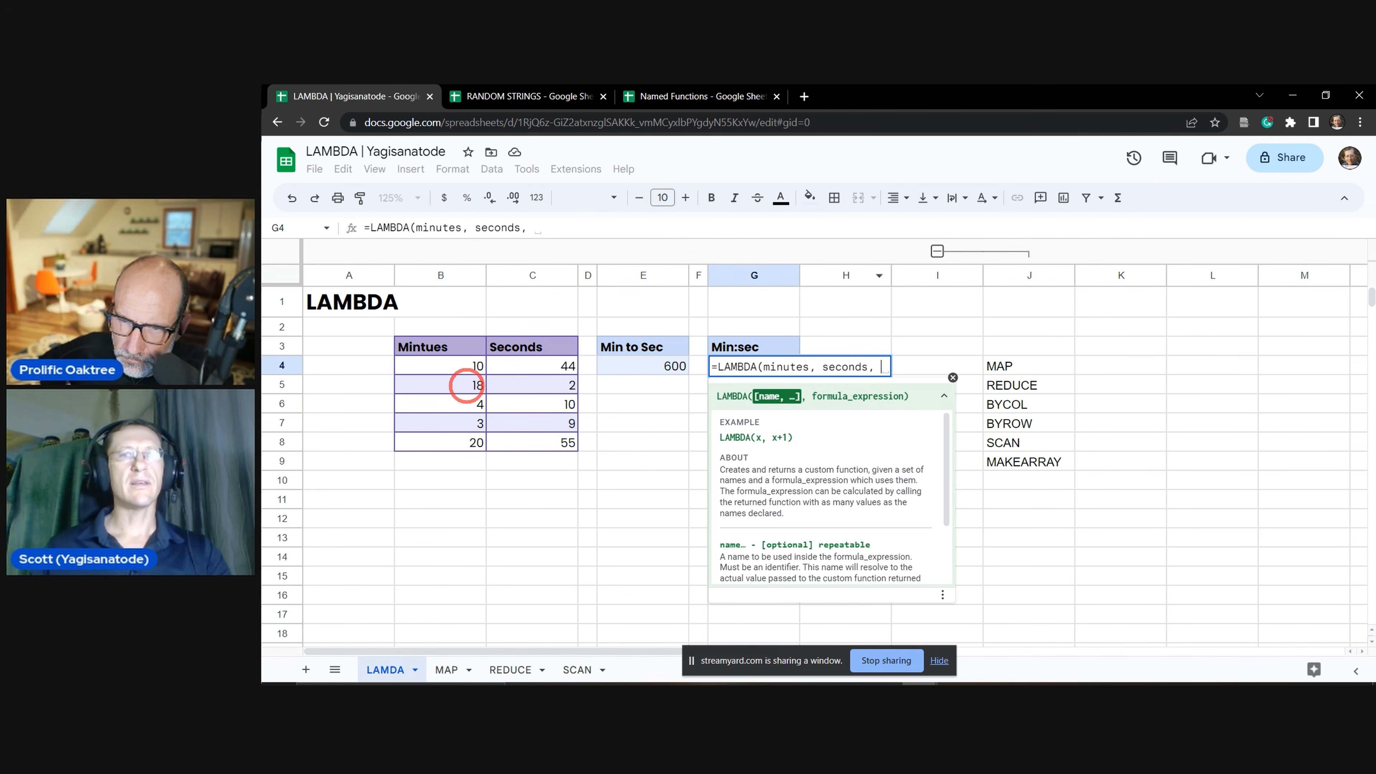
# Add JOIN(":",minutes, seconds) as the formula expression of the LAMBDA in G4.
pyautogui.write('jo')
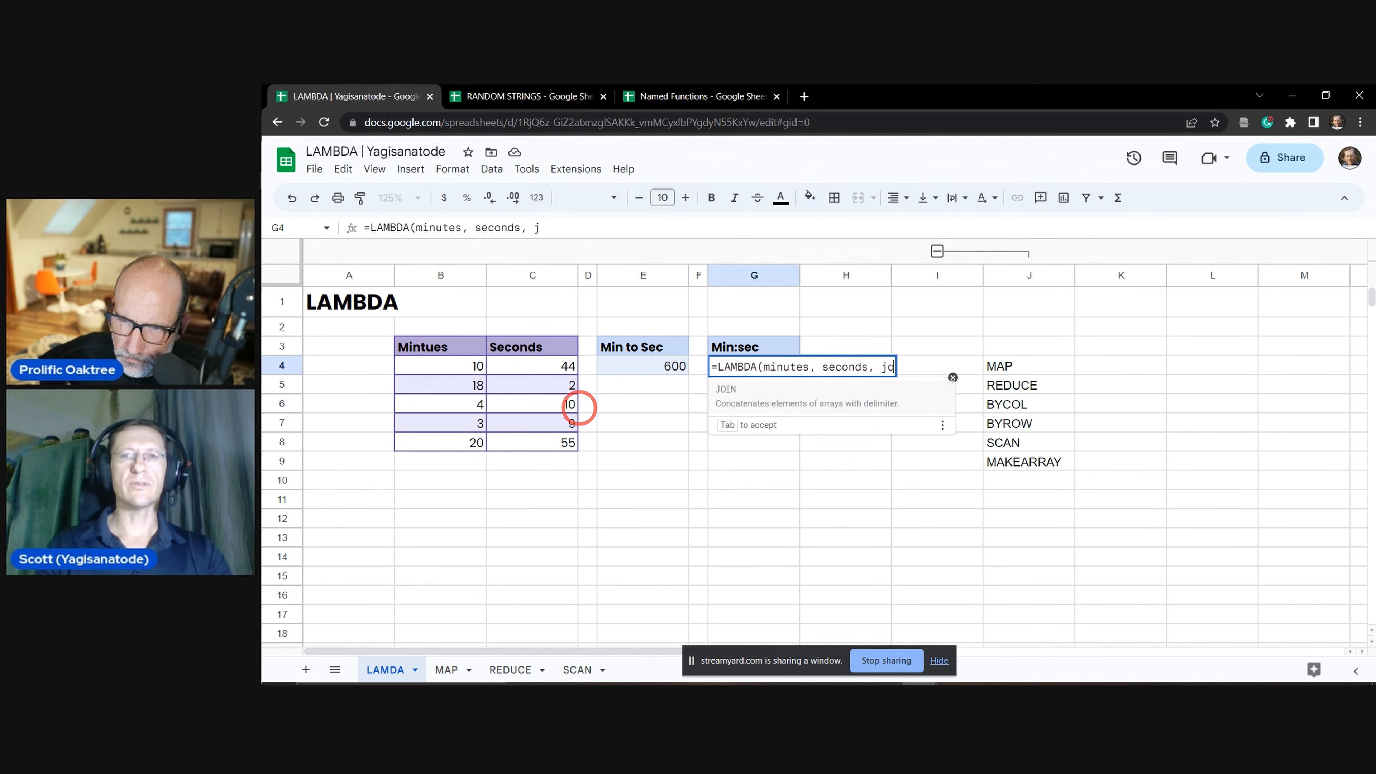
pyautogui.press('BackSpace')
pyautogui.press('BackSpace')
pyautogui.write('JOIN')
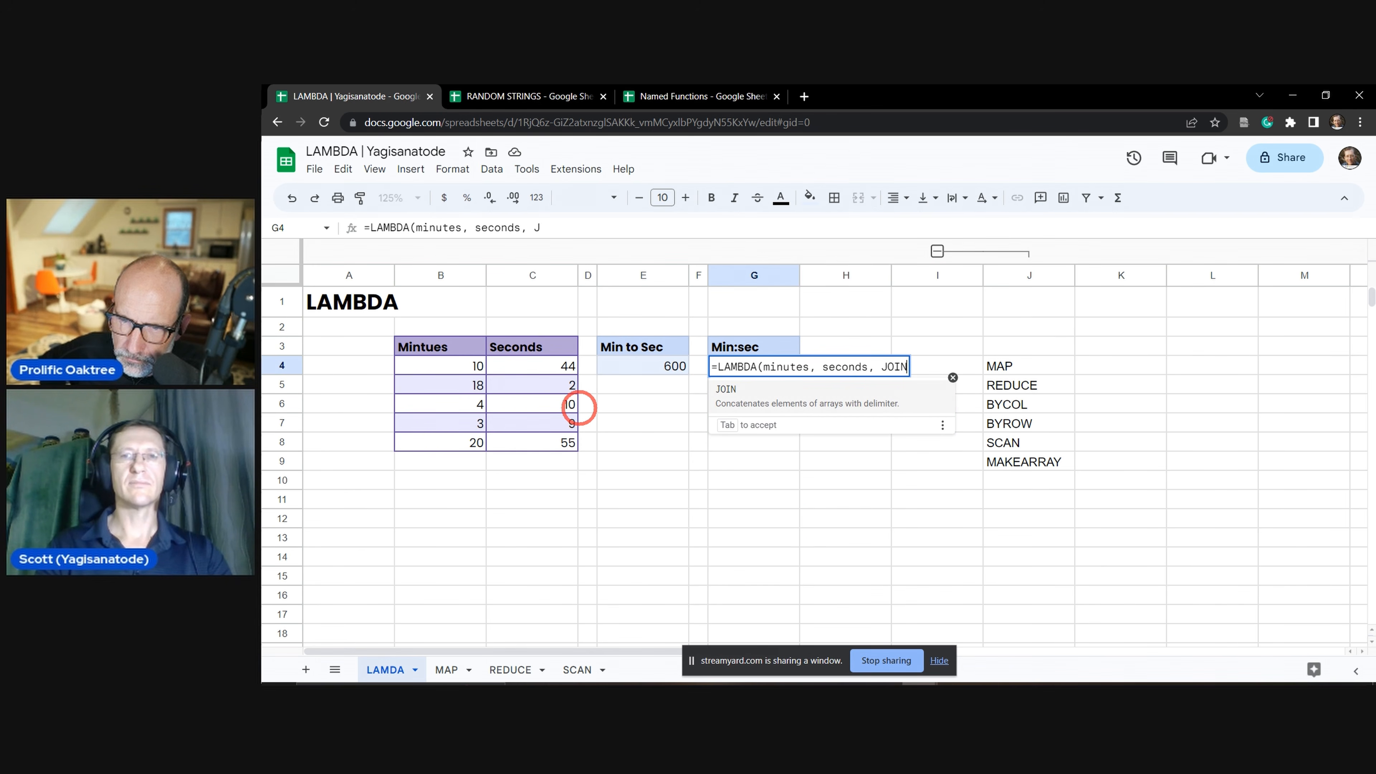
pyautogui.write('("')
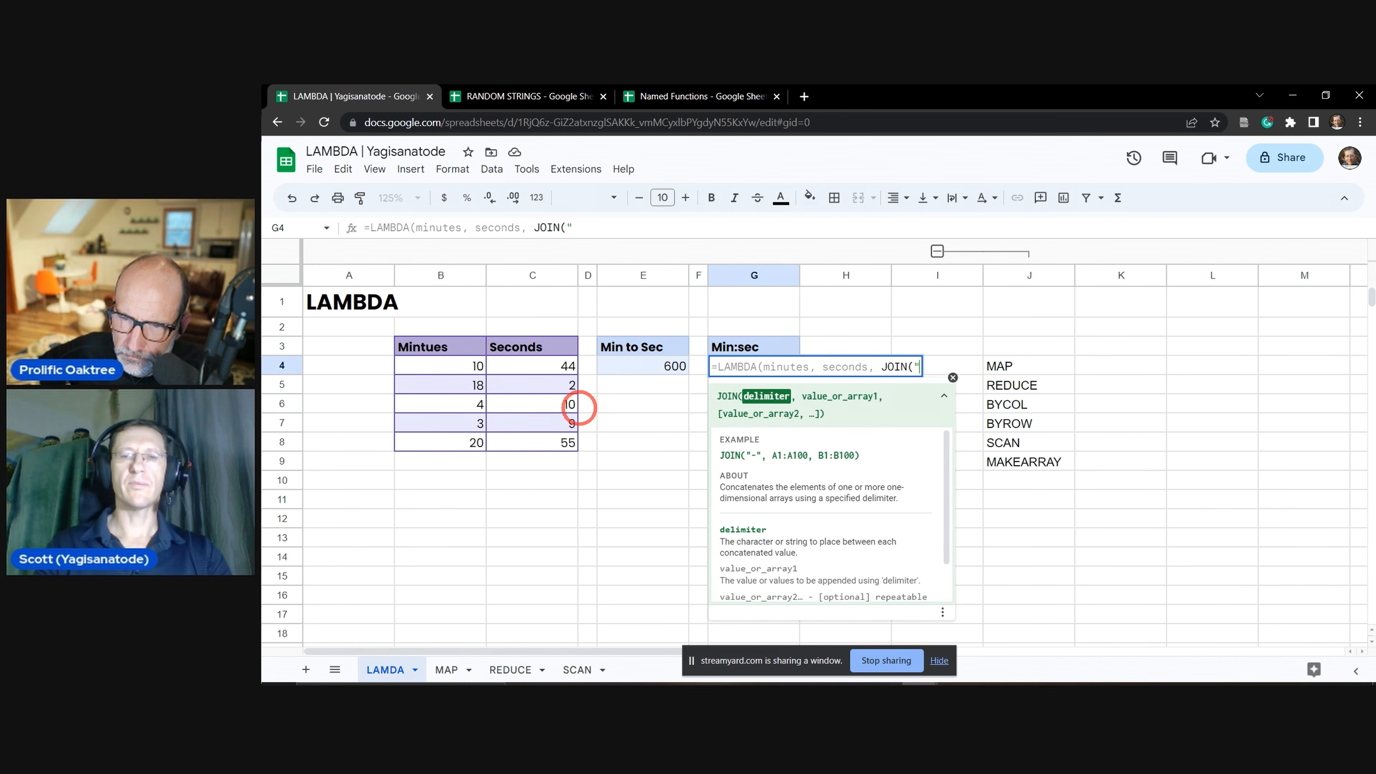
pyautogui.write(':", ')
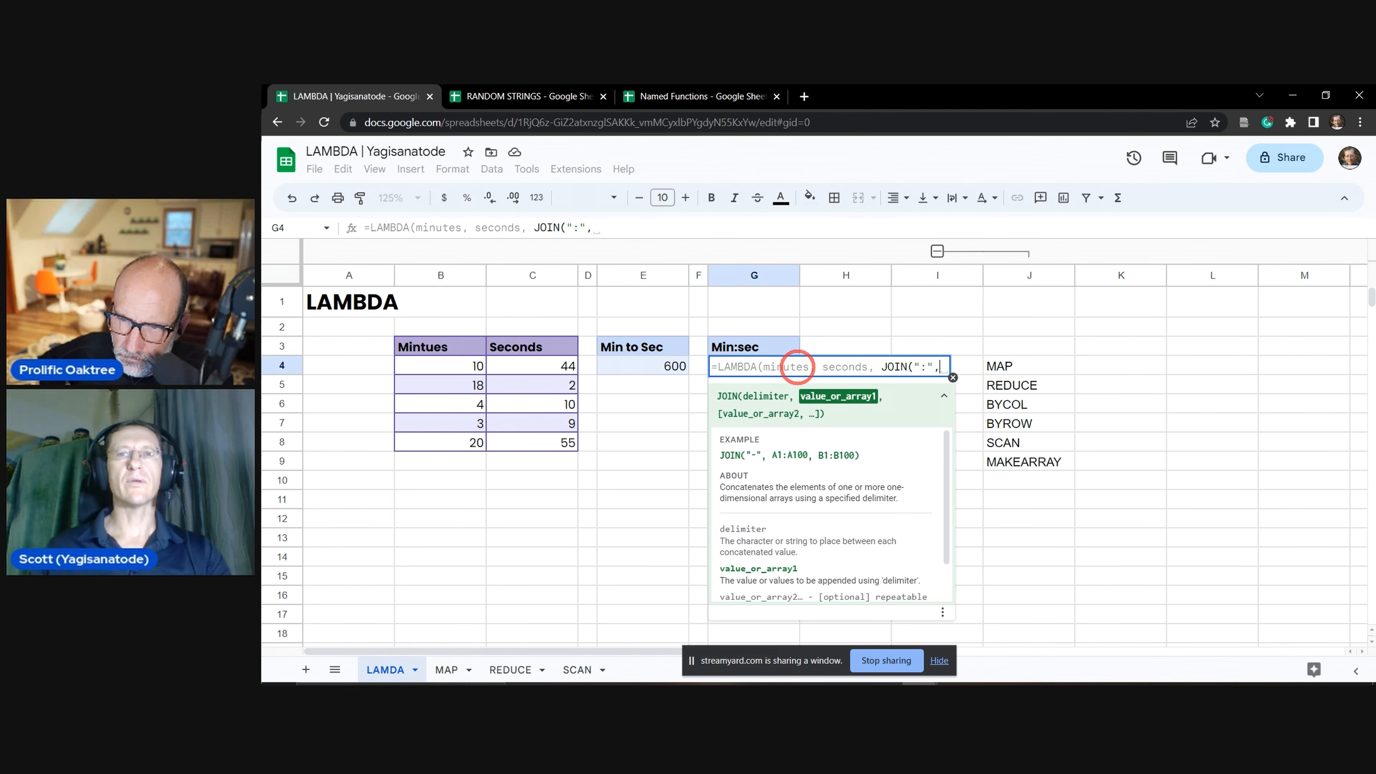
pyautogui.write('M')
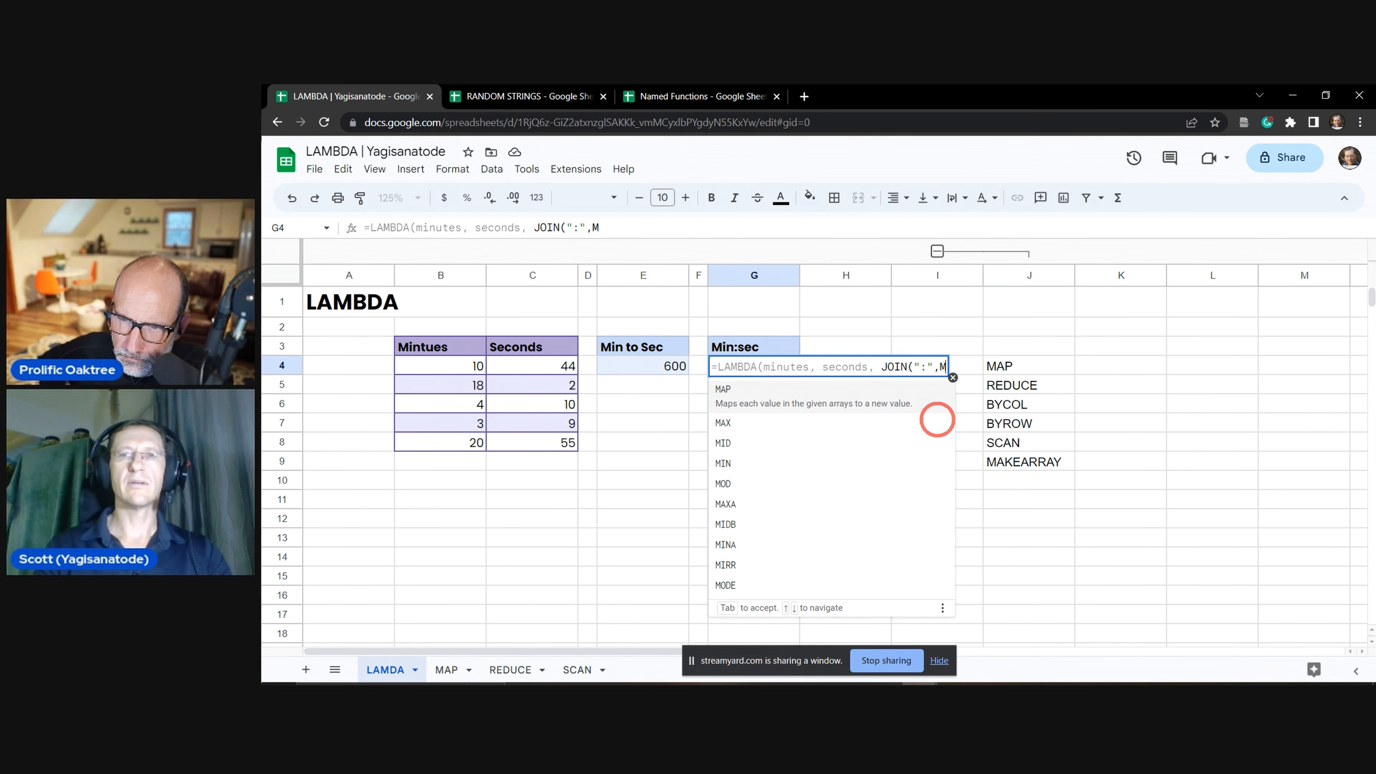
pyautogui.press('BackSpace')
pyautogui.write('minute')
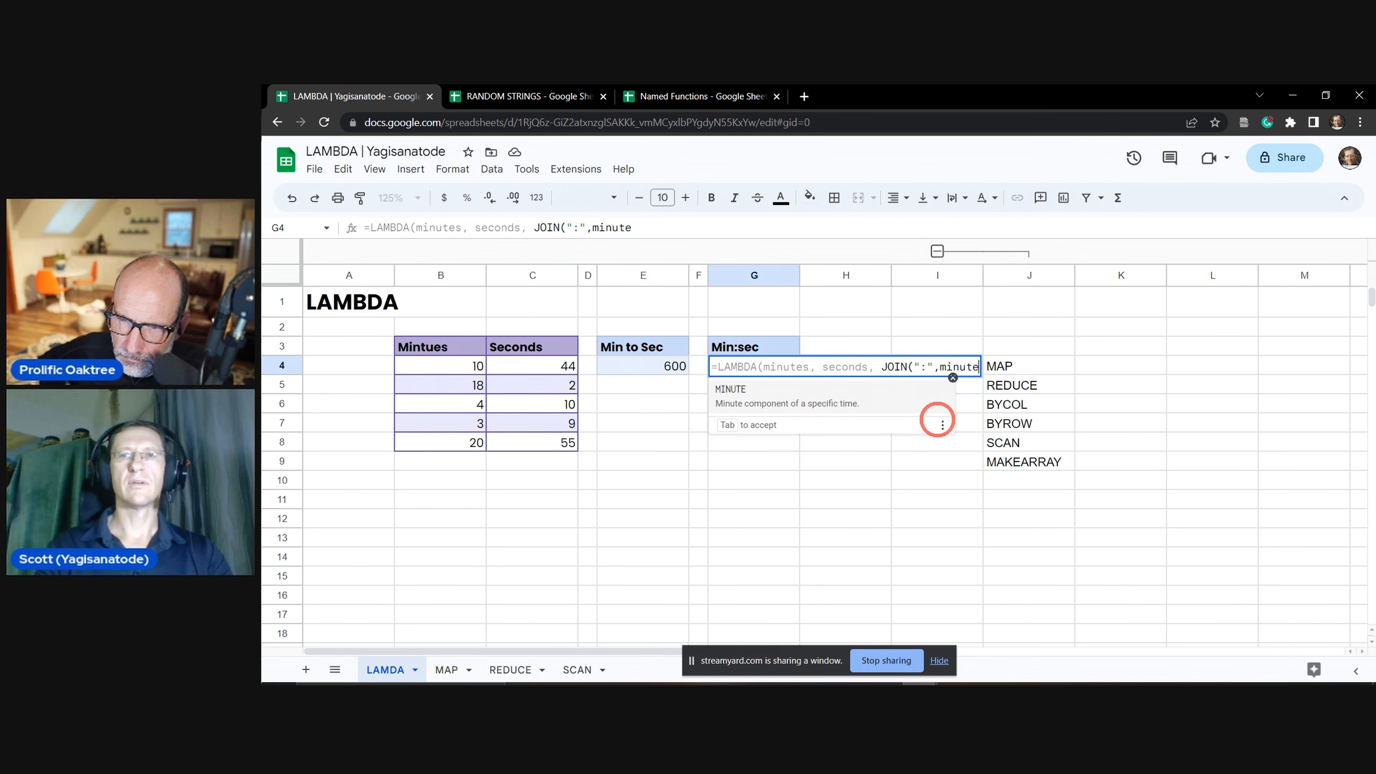
pyautogui.write('s, seco')
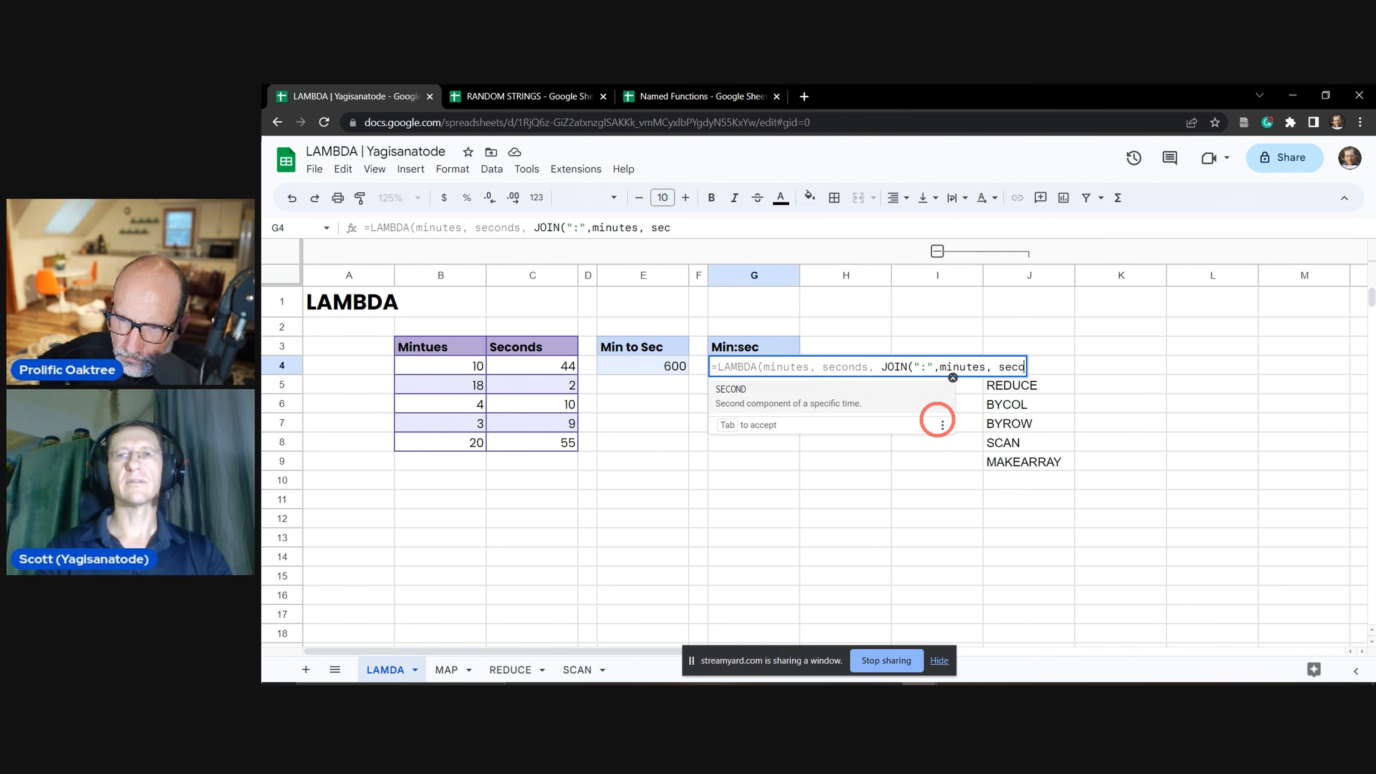
pyautogui.write('nds)')
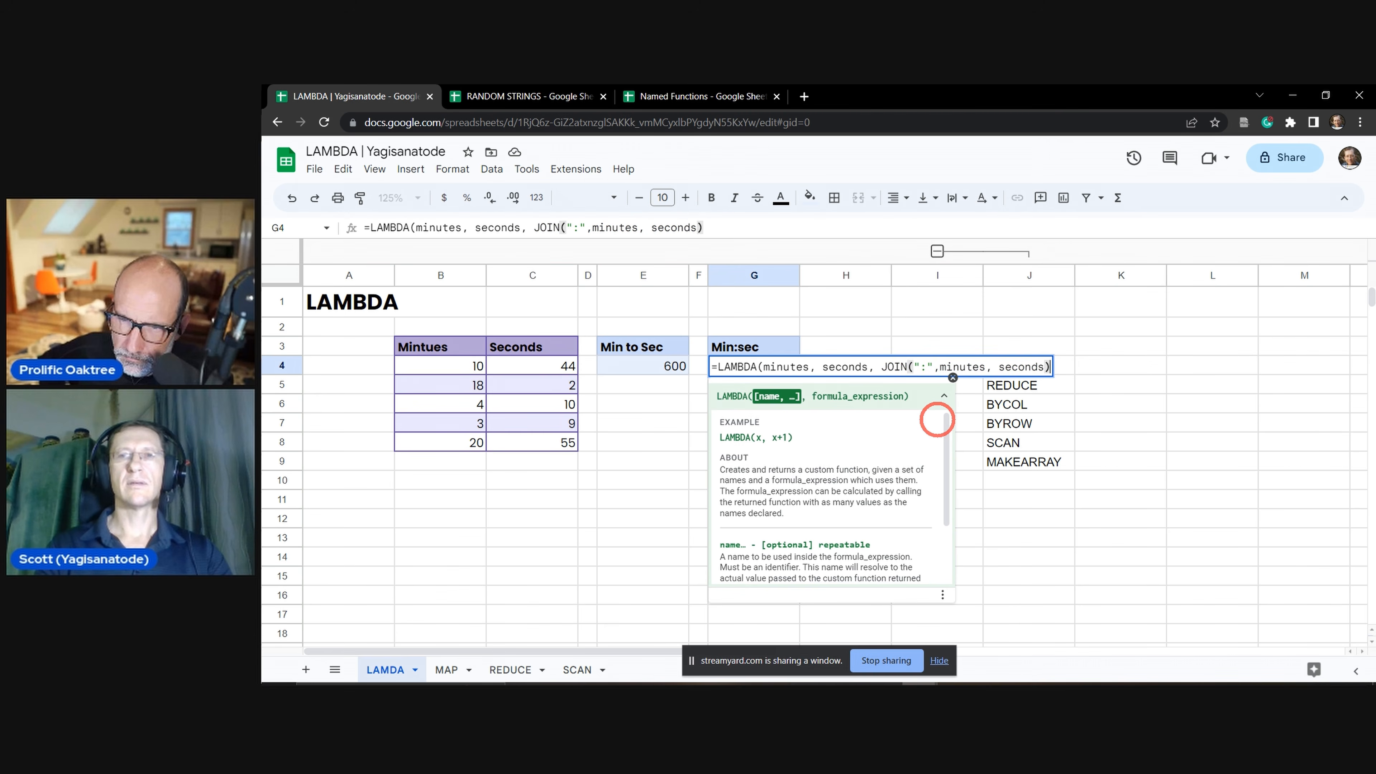
# Pass the first row's cells B4 and C4 to the LAMBDA as its arguments and commit the formula in G4.
pyautogui.write('(')
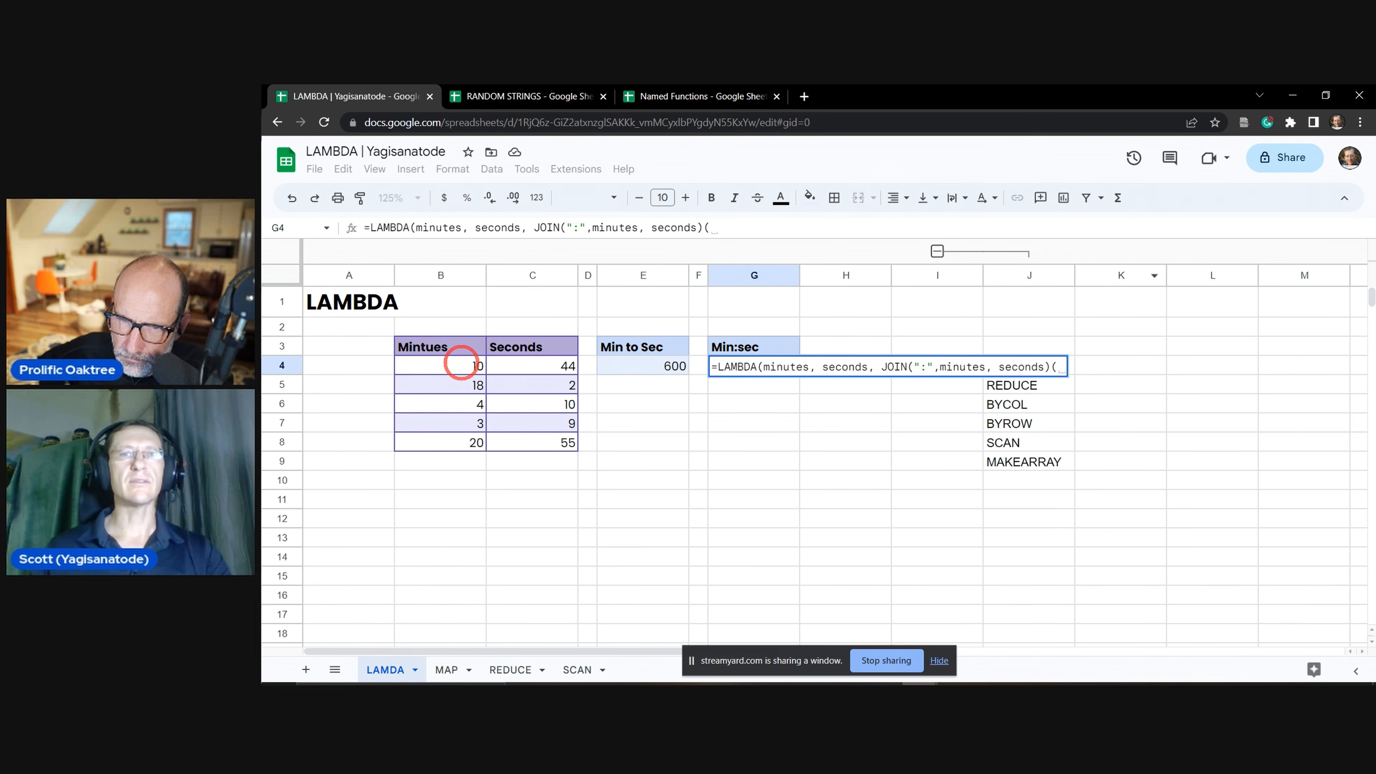
pyautogui.click(459, 365)
pyautogui.write(',')
pyautogui.click(548, 367)
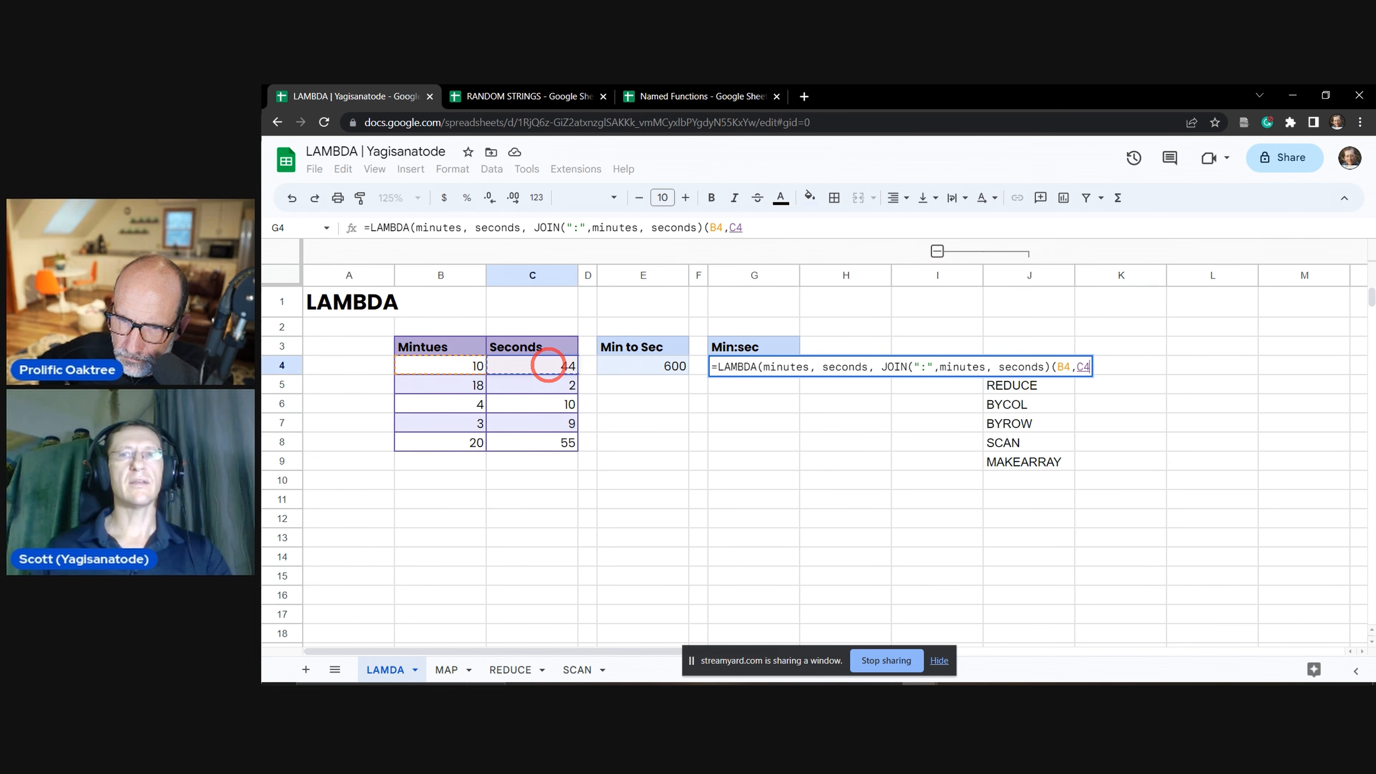
pyautogui.write(')')
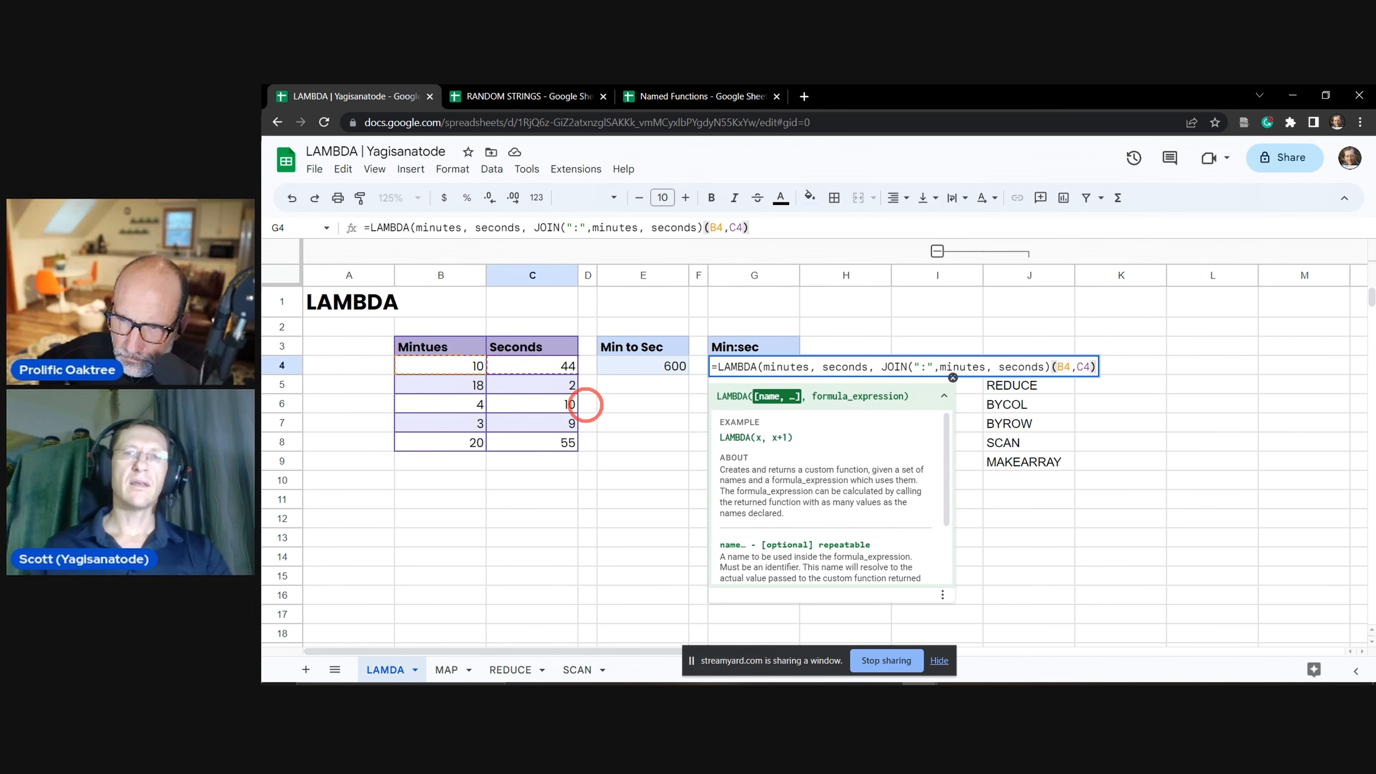
pyautogui.write(')')
pyautogui.press('Tab')
# Correct the parentheses in G4 so the formula reads =LAMBDA(minutes, seconds, JOIN(":",minutes, seconds))(B4,C4).
pyautogui.click(772, 366)
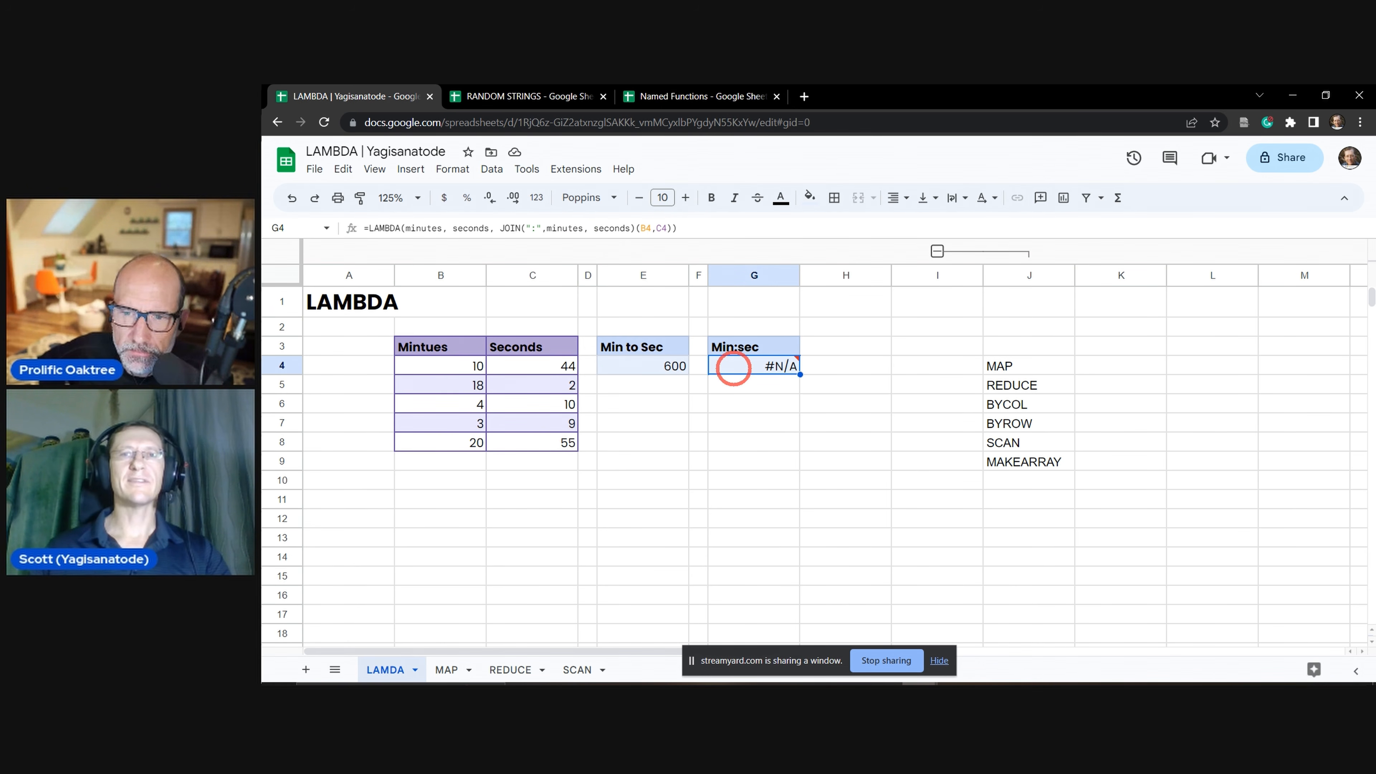
pyautogui.click(632, 228)
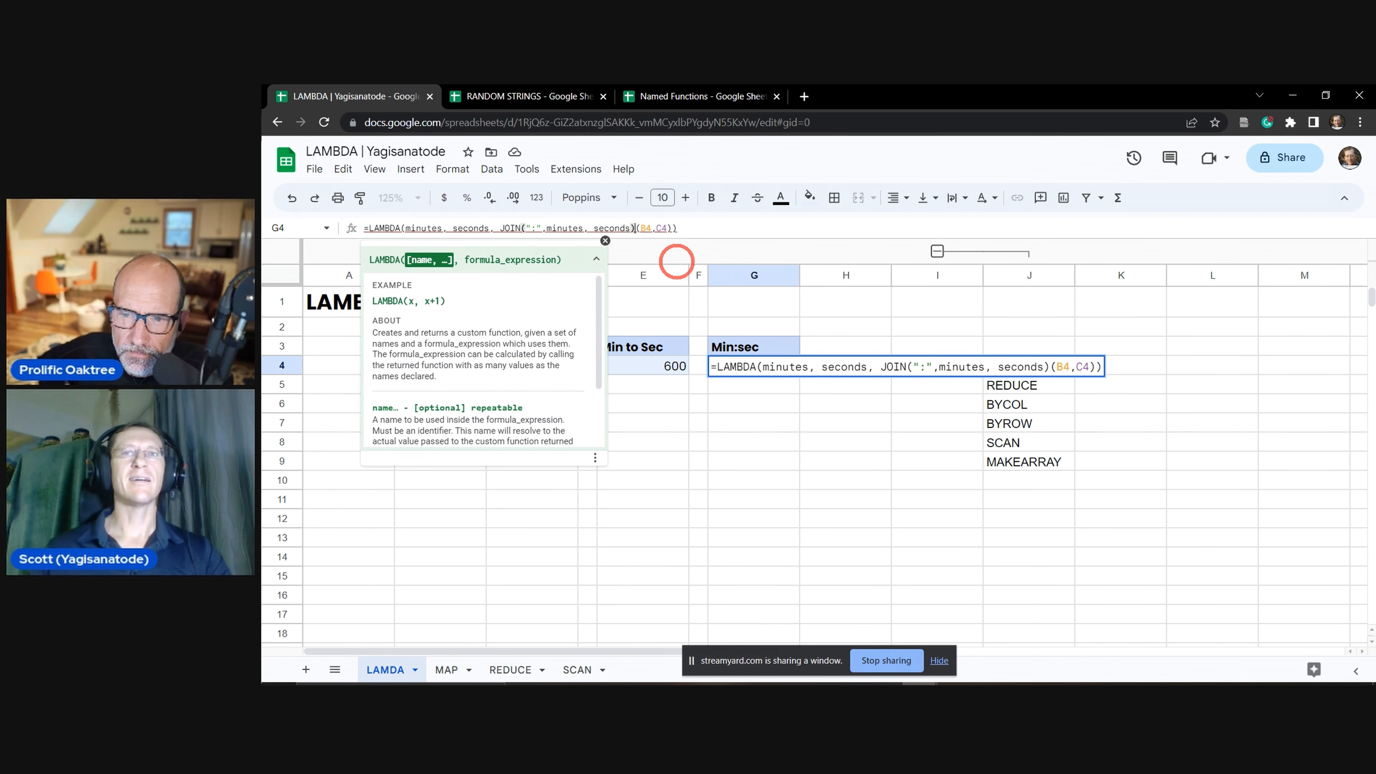
pyautogui.write(')')
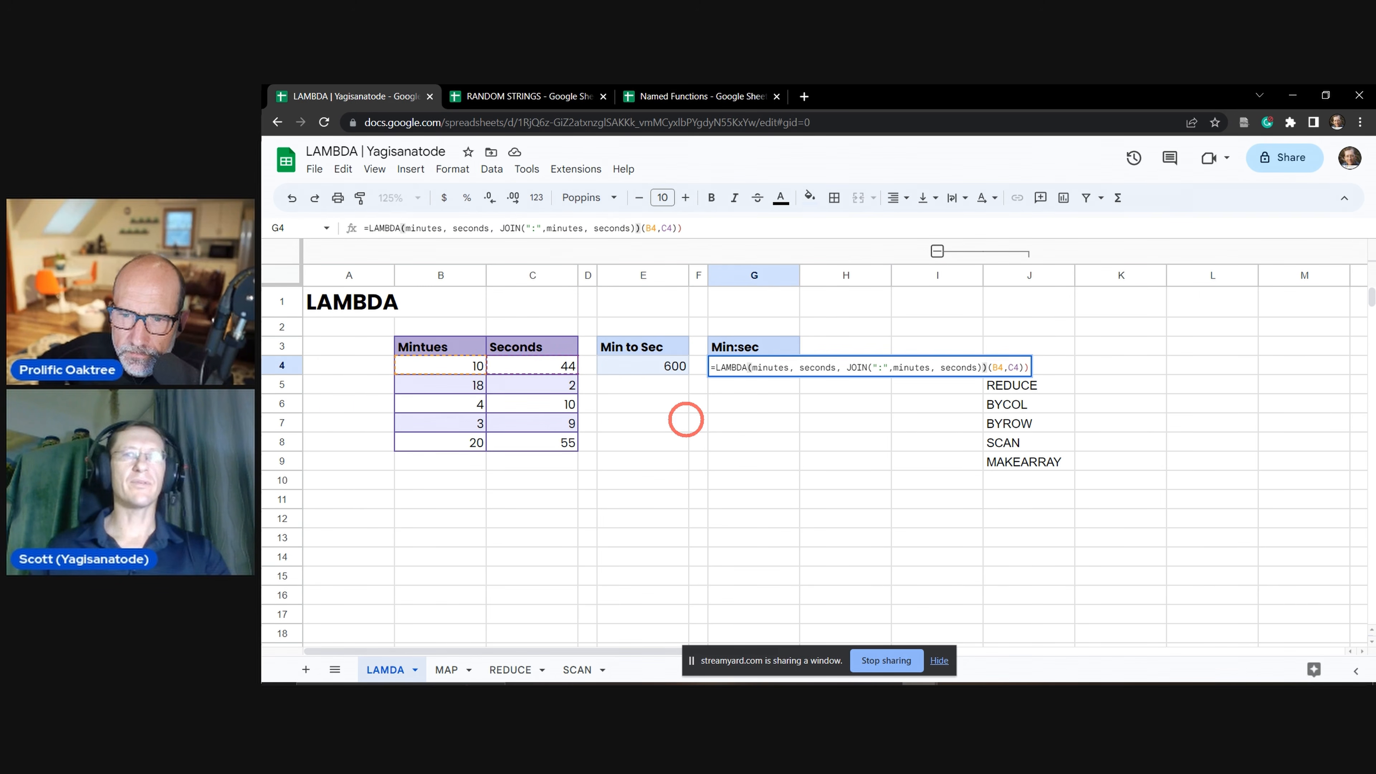
pyautogui.click(684, 228)
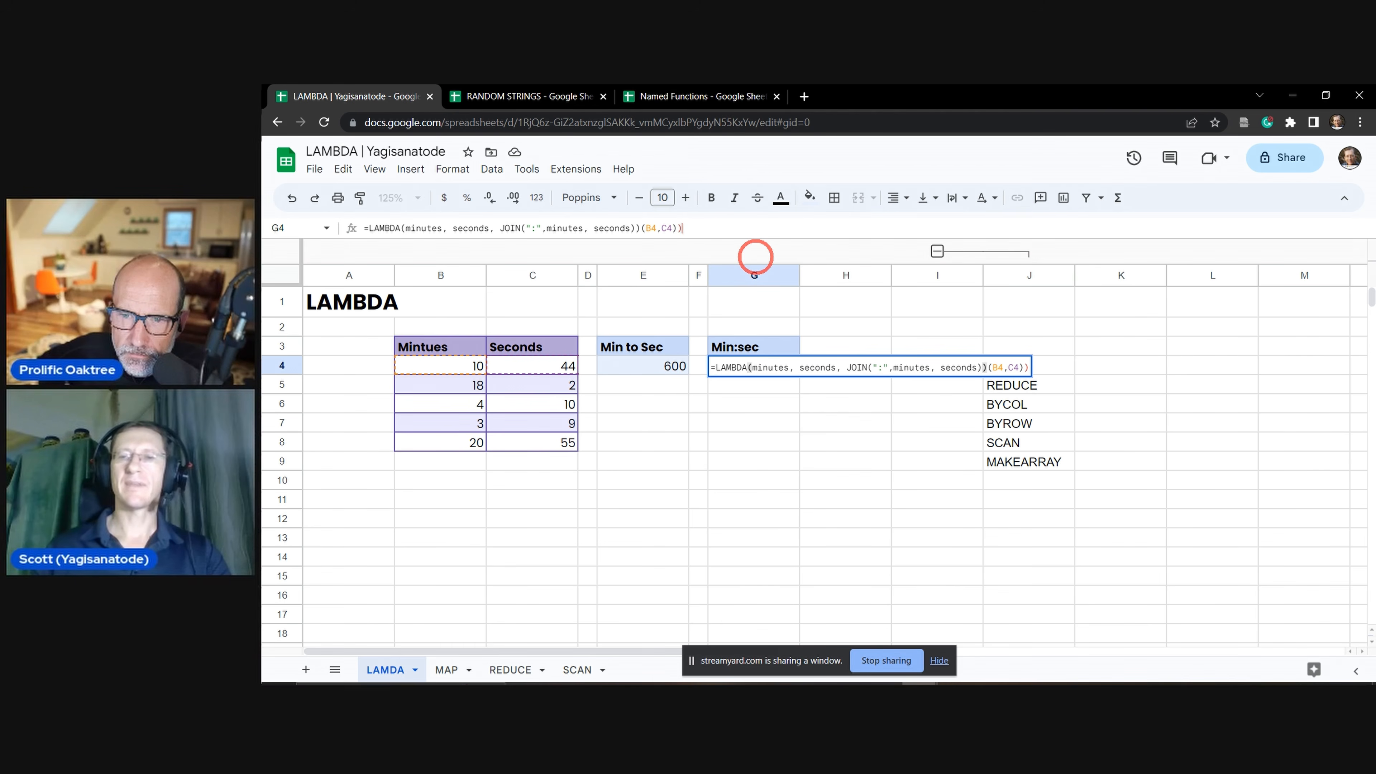
pyautogui.press('BackSpace')
pyautogui.press('Return')
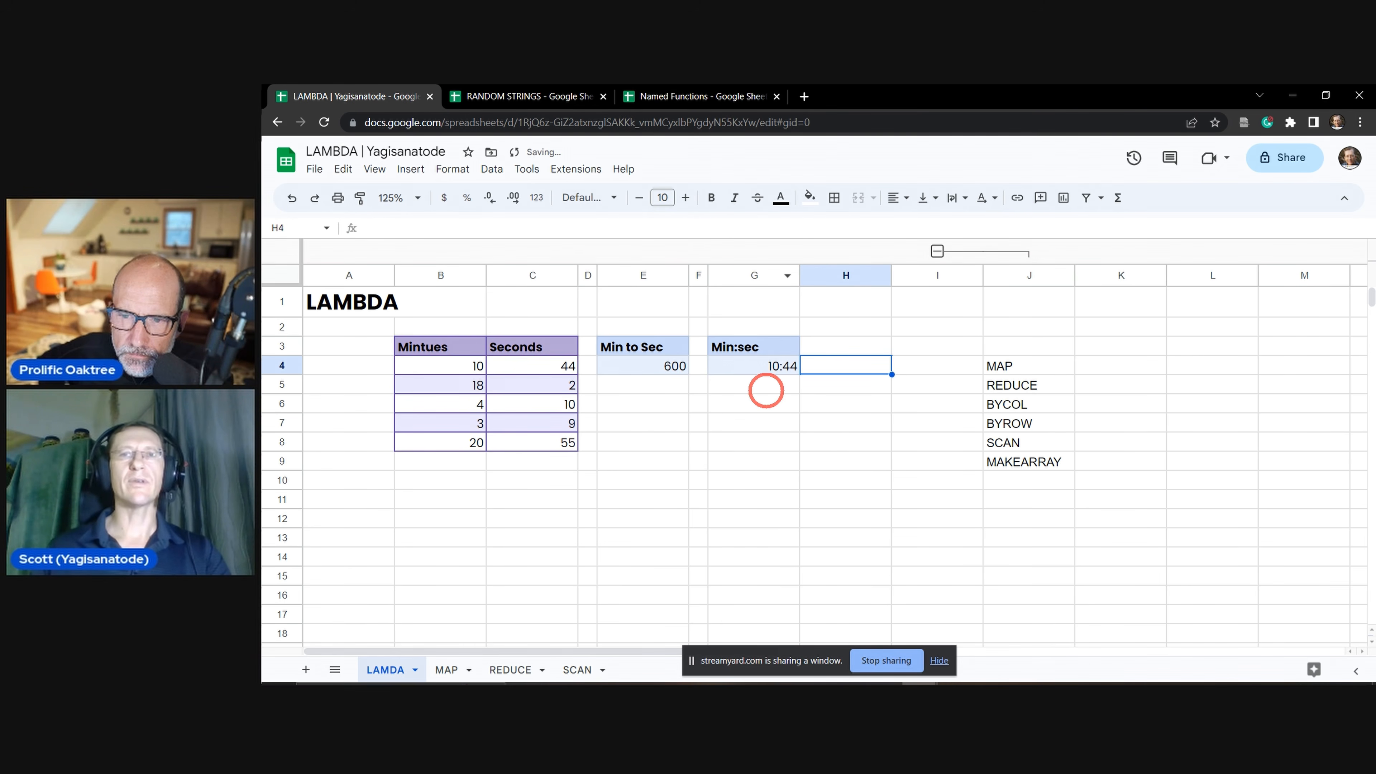
# Compare the LAMBDA formulas in G4 and E4 and look briefly at the MAP sheet.
pyautogui.click(772, 368)
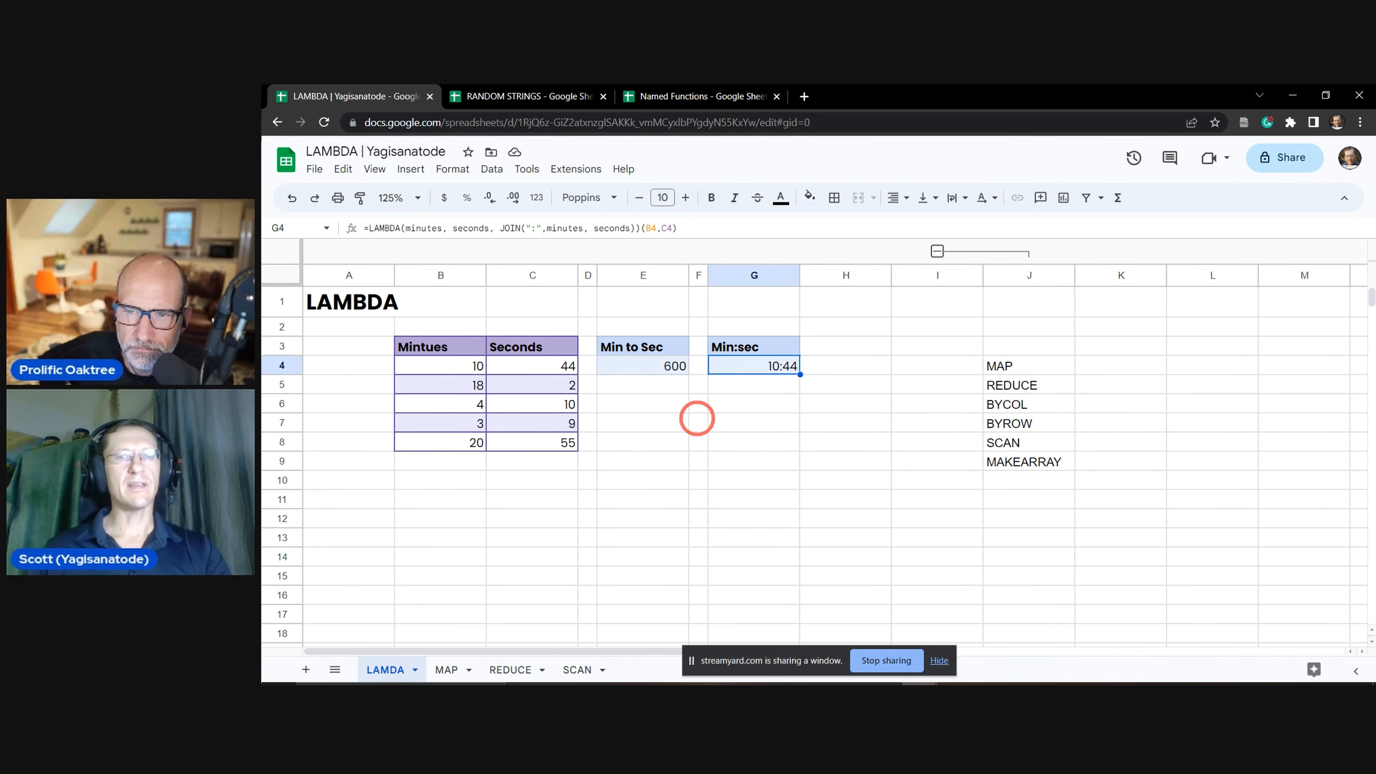
pyautogui.click(658, 370)
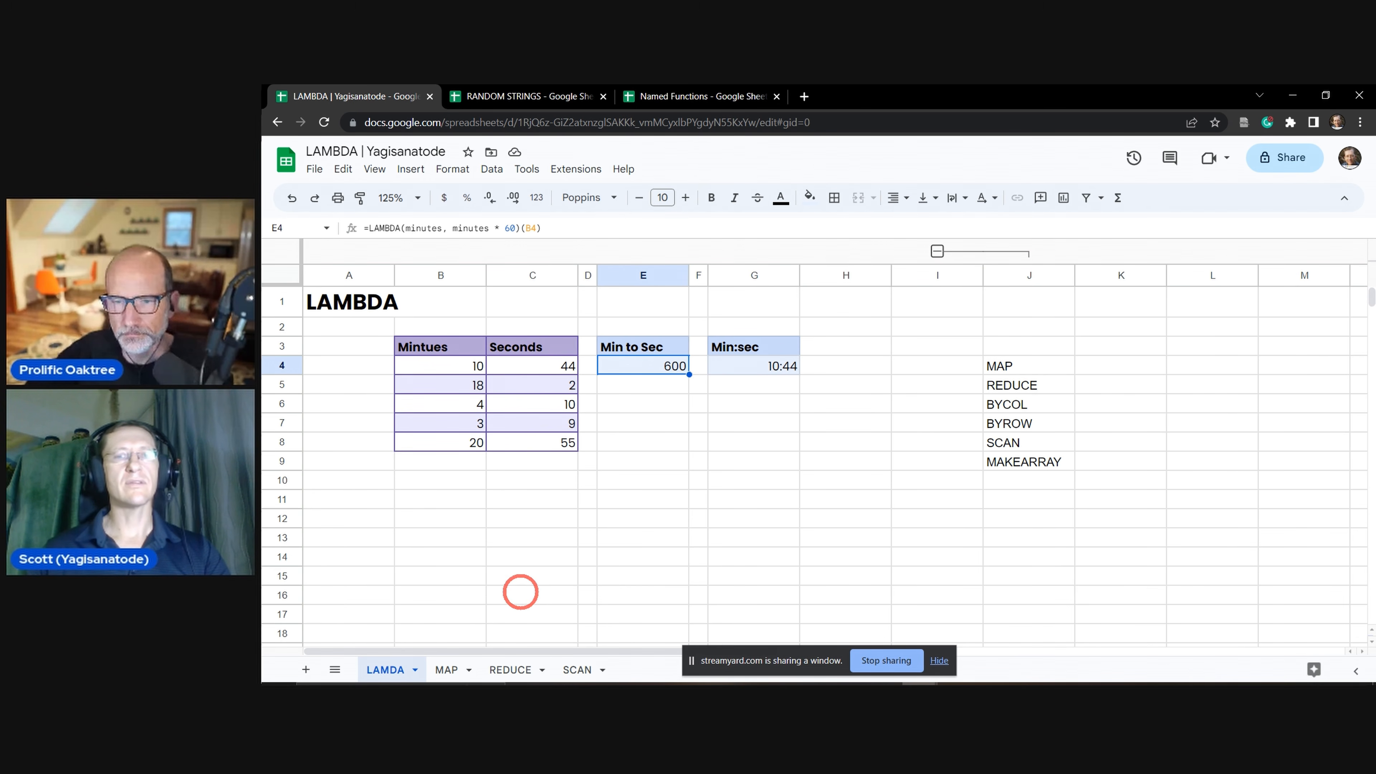
pyautogui.click(449, 670)
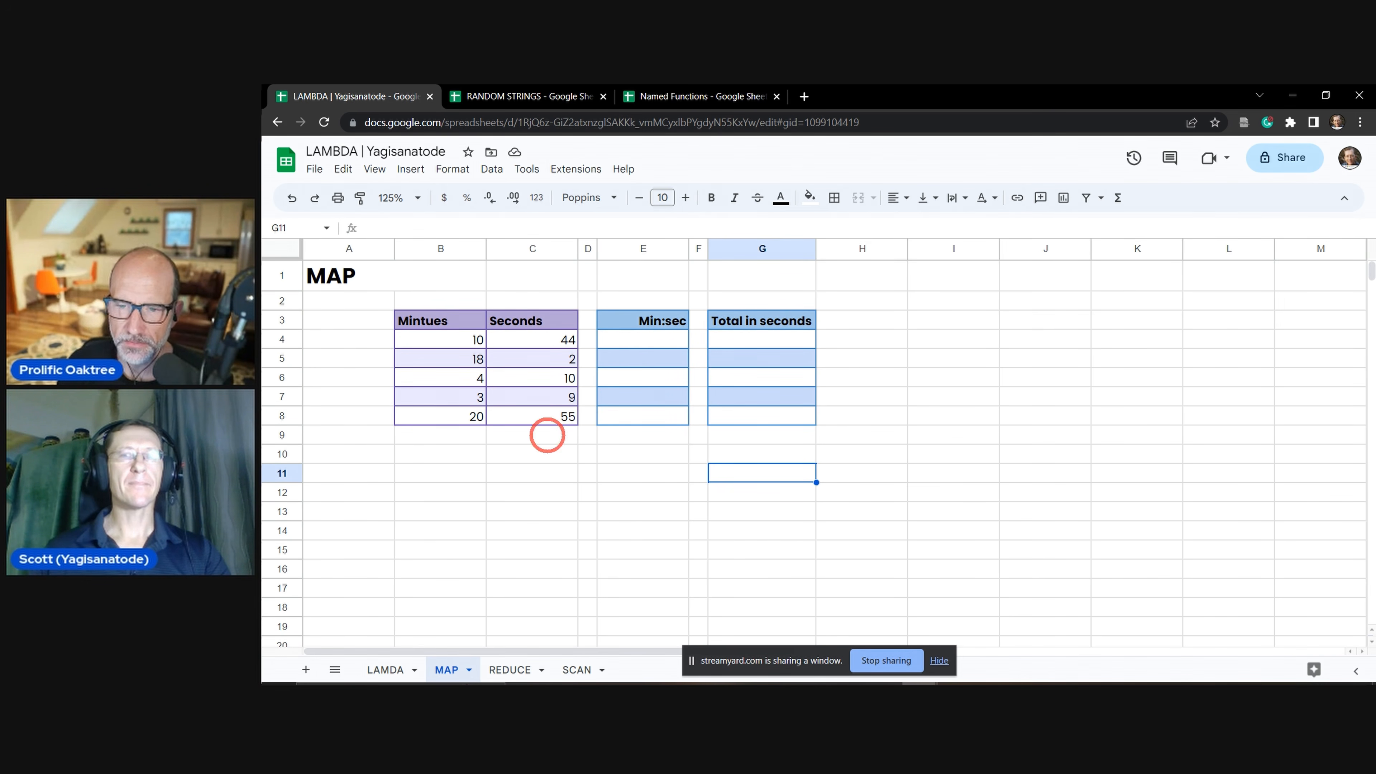
pyautogui.click(388, 670)
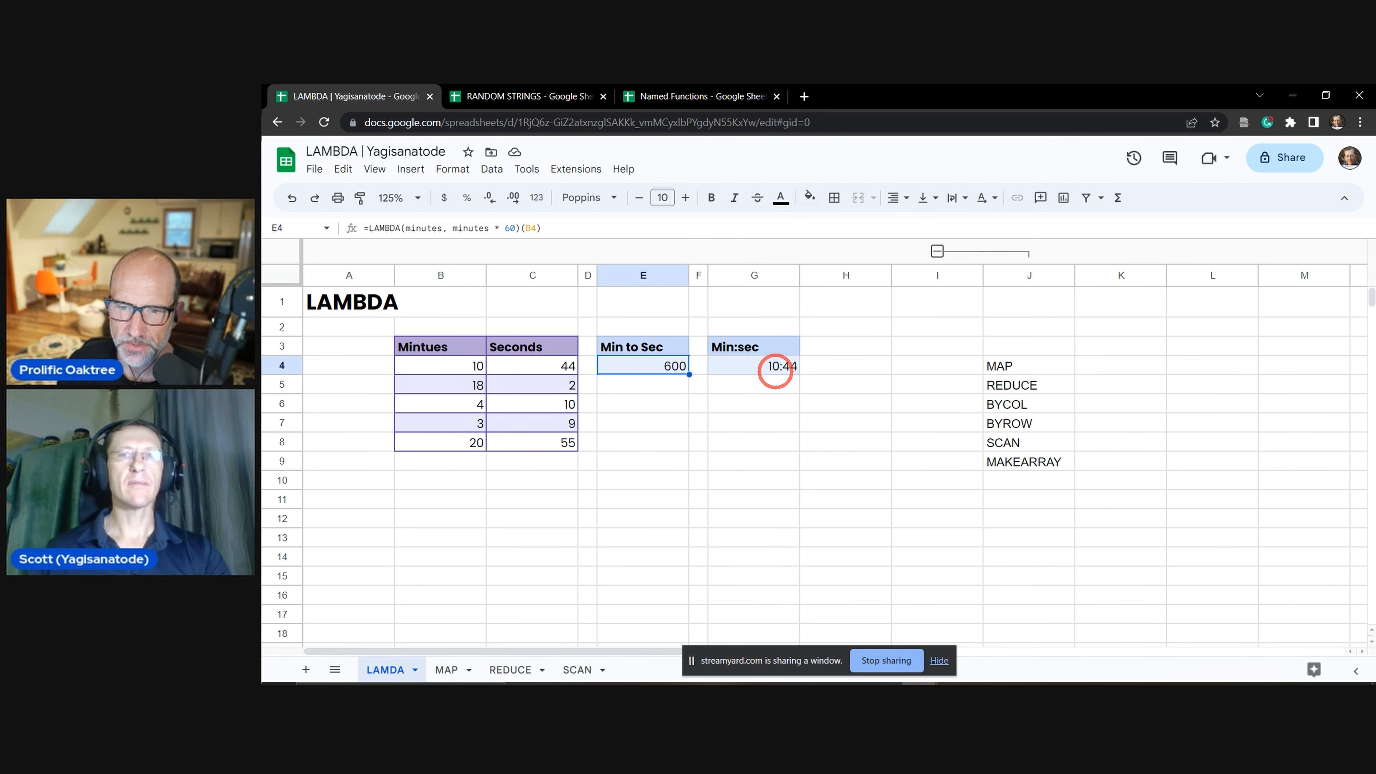
# Examine how G4 reuses its minutes and seconds arguments inside JOIN, and review the list of helper functions in column J.
pyautogui.click(775, 371)
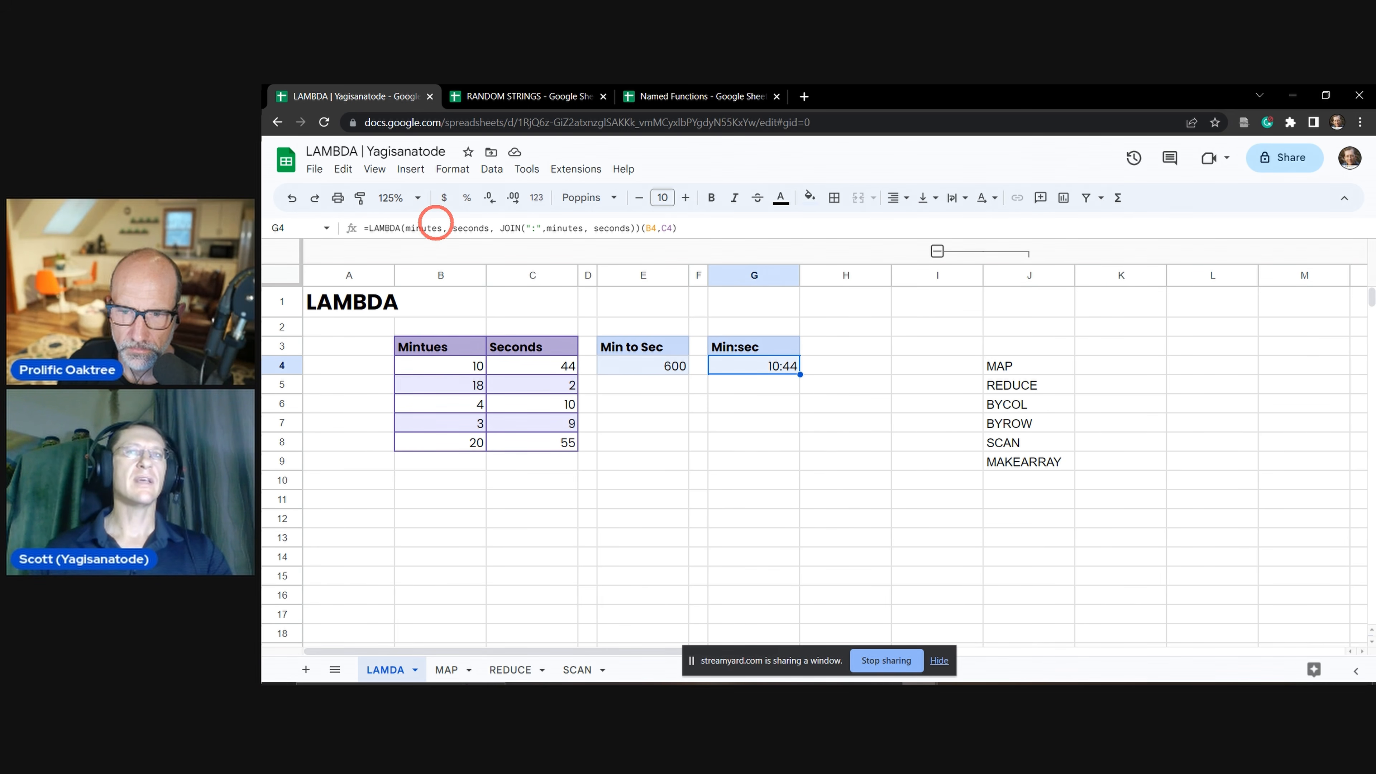
pyautogui.click(439, 227)
pyautogui.doubleClick(423, 227)
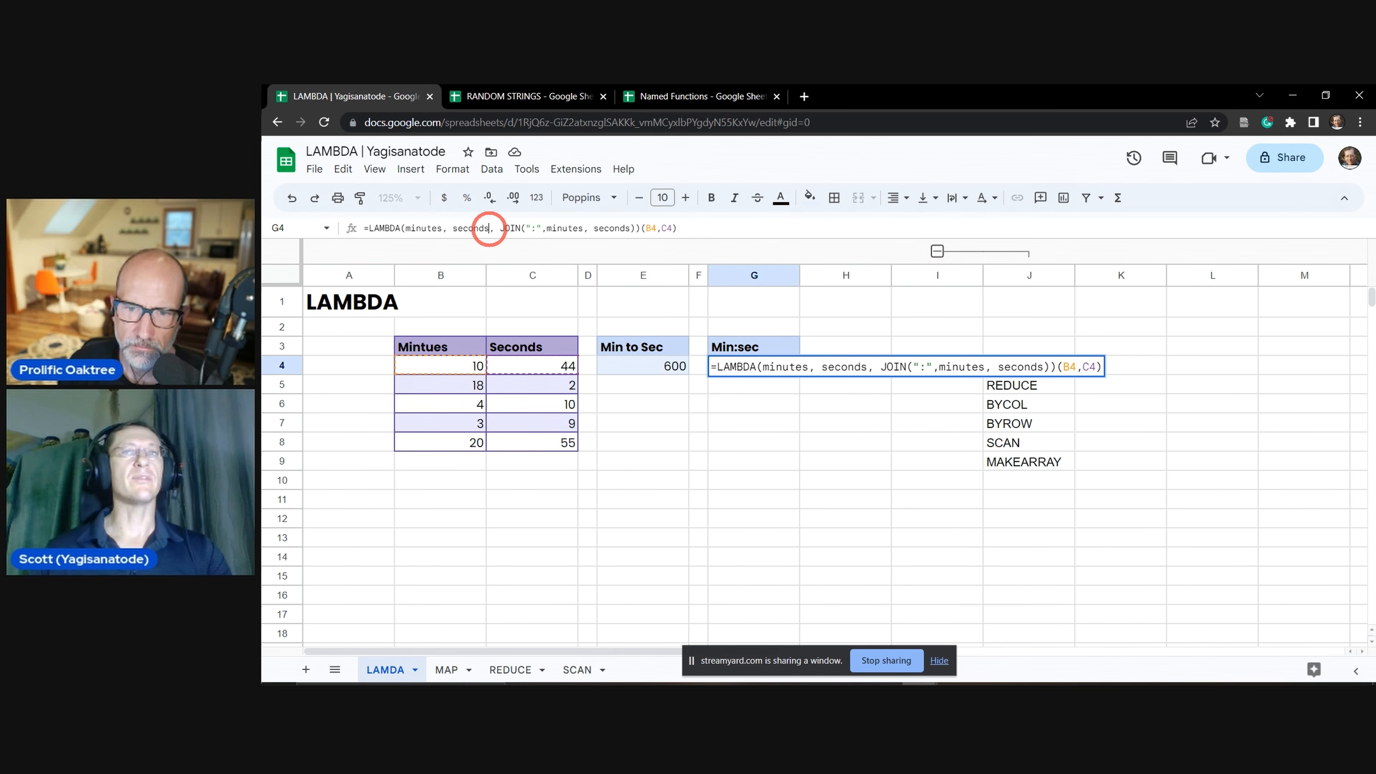
pyautogui.moveTo(489, 229)
pyautogui.mouseDown()
pyautogui.moveTo(431, 229)
pyautogui.moveTo(483, 229)
pyautogui.mouseUp()
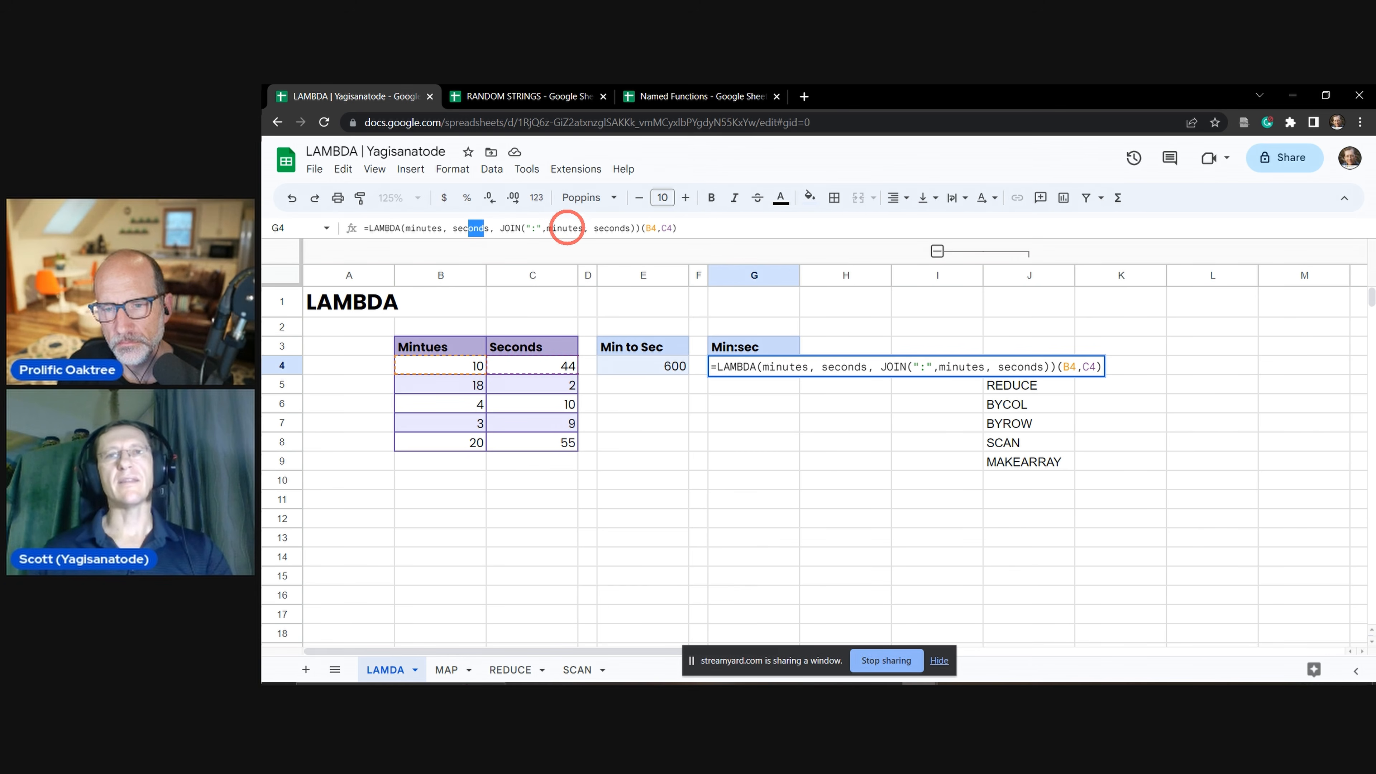
pyautogui.moveTo(567, 228); pyautogui.dragTo(583, 228)
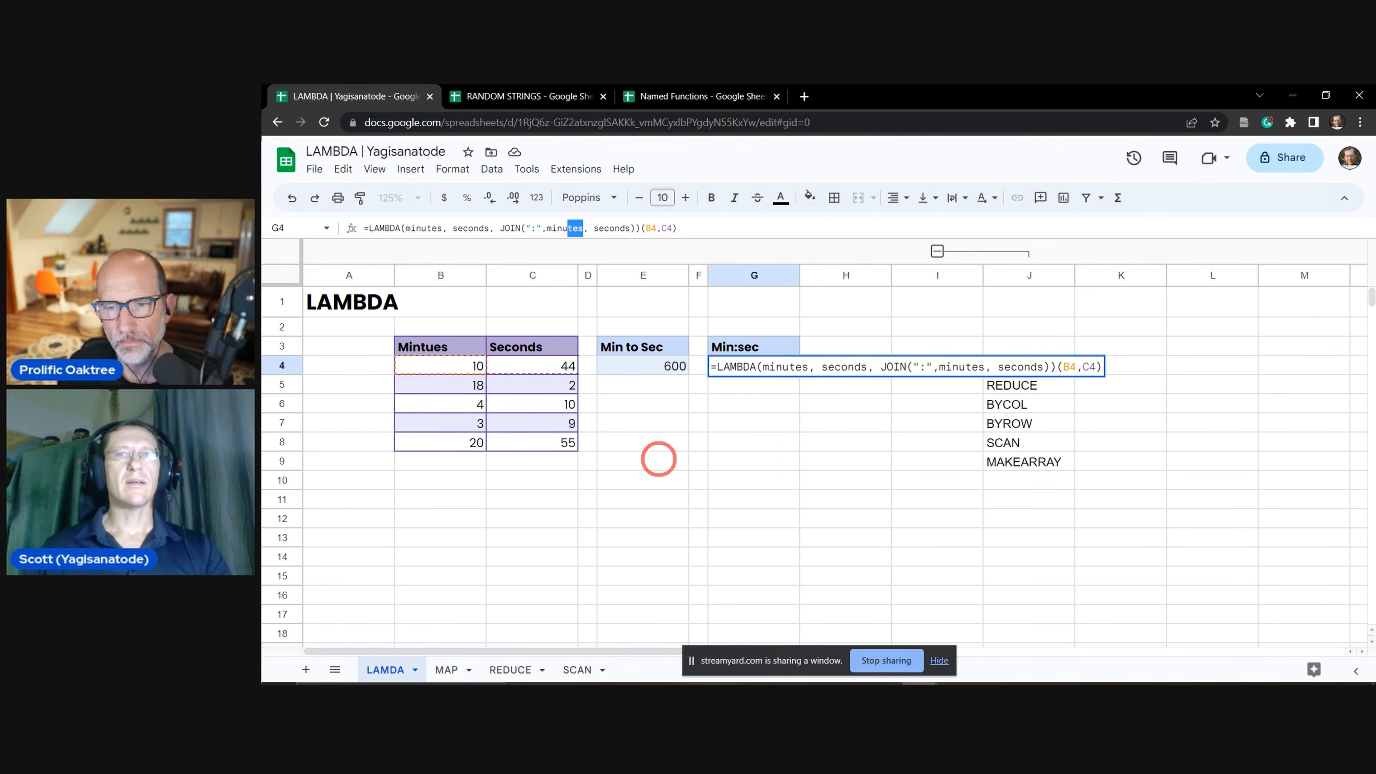
pyautogui.press('Tab')
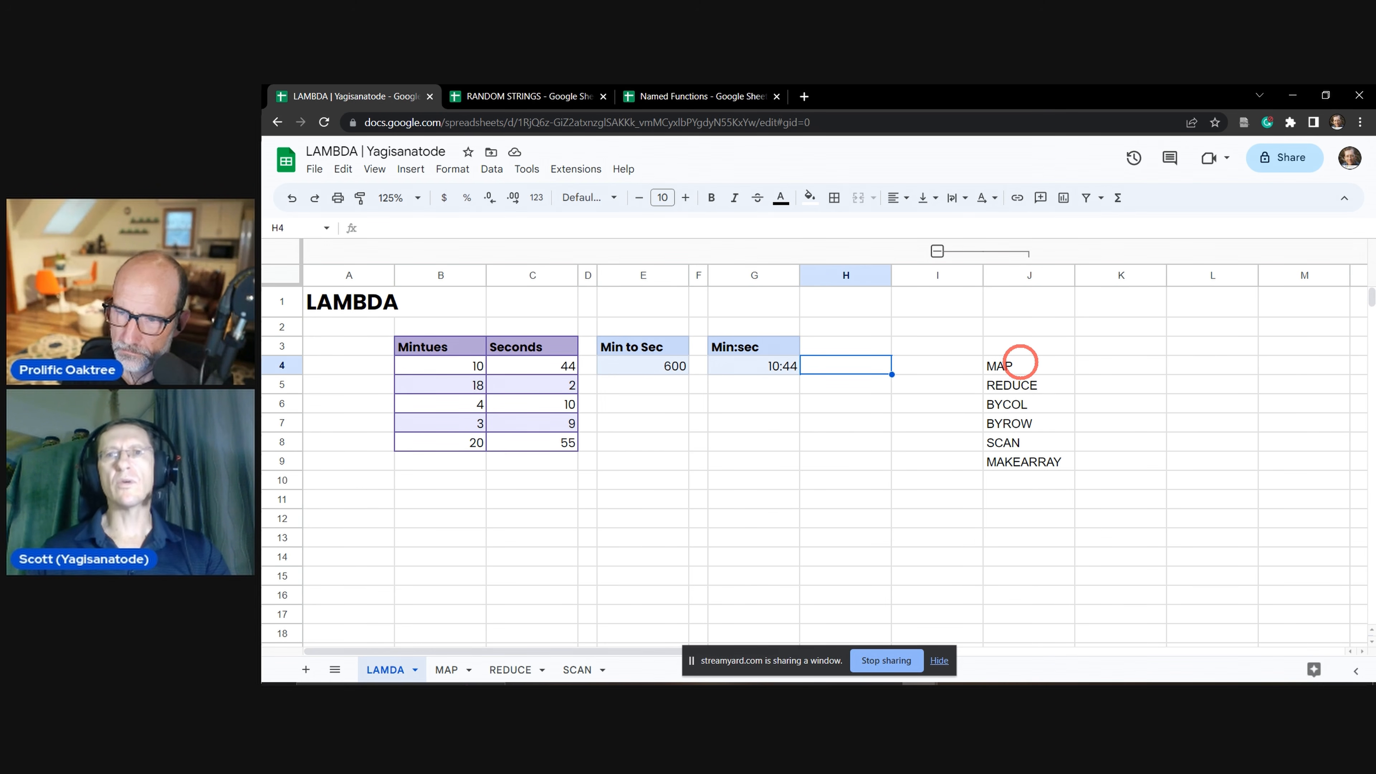
pyautogui.moveTo(1017, 367); pyautogui.dragTo(1042, 479)
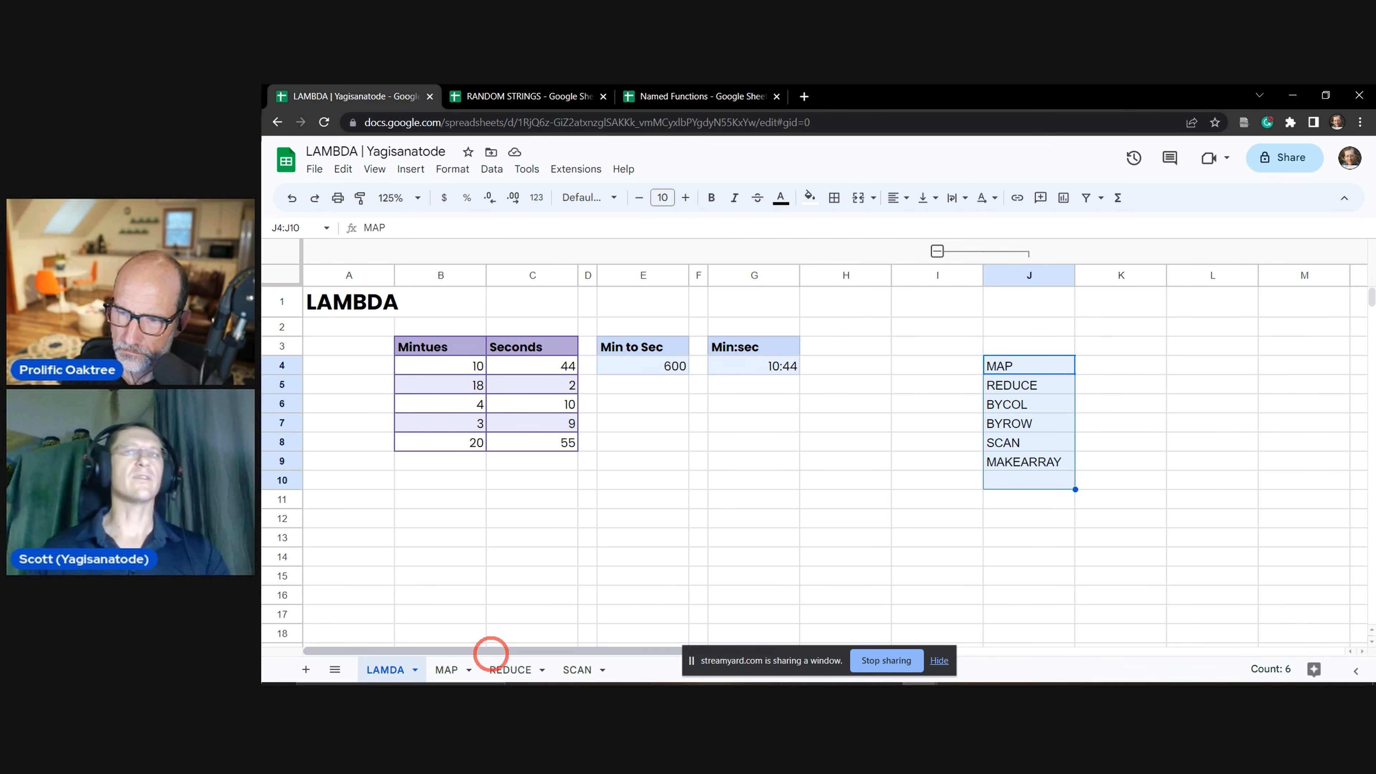
# On the MAP sheet, start a MAP formula in E4 with B4:B8 and C4:C8 as its two arrays.
pyautogui.click(448, 670)
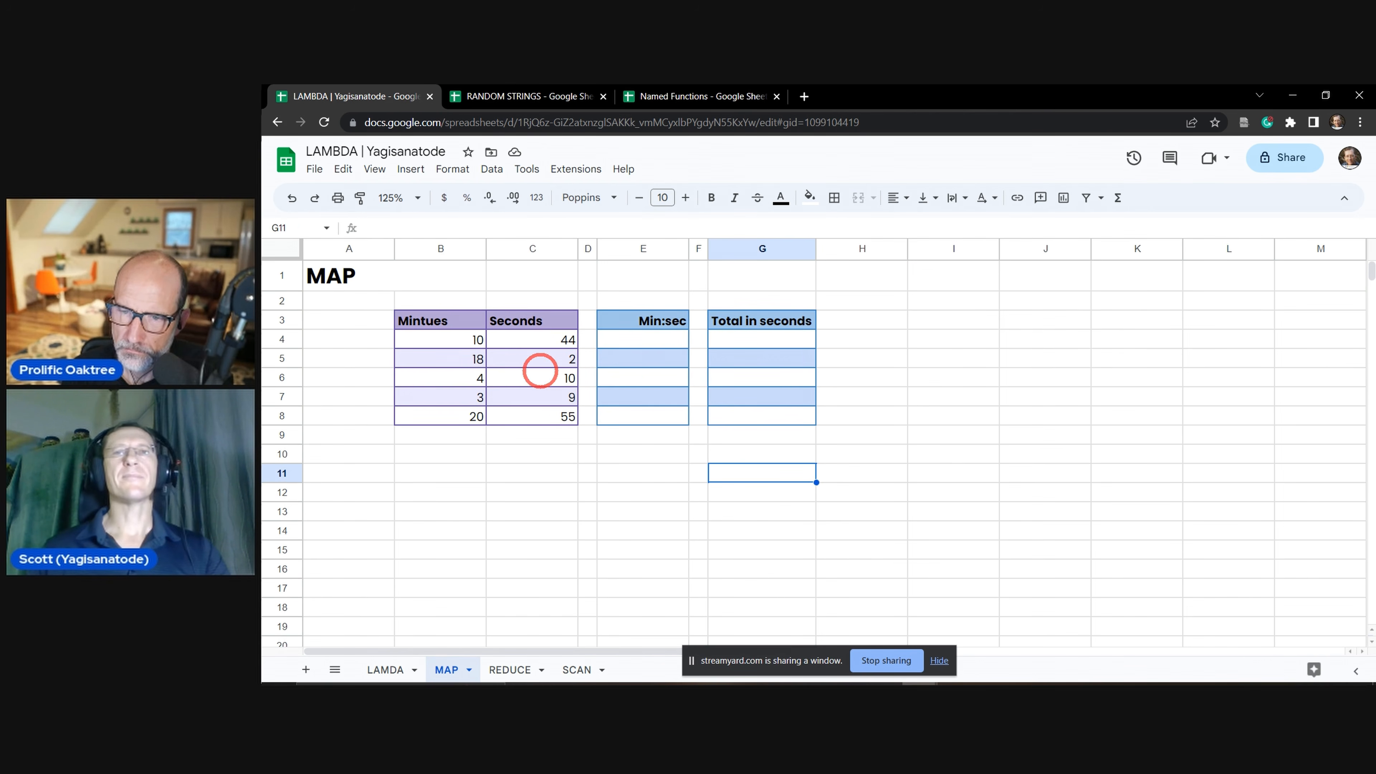
pyautogui.click(656, 340)
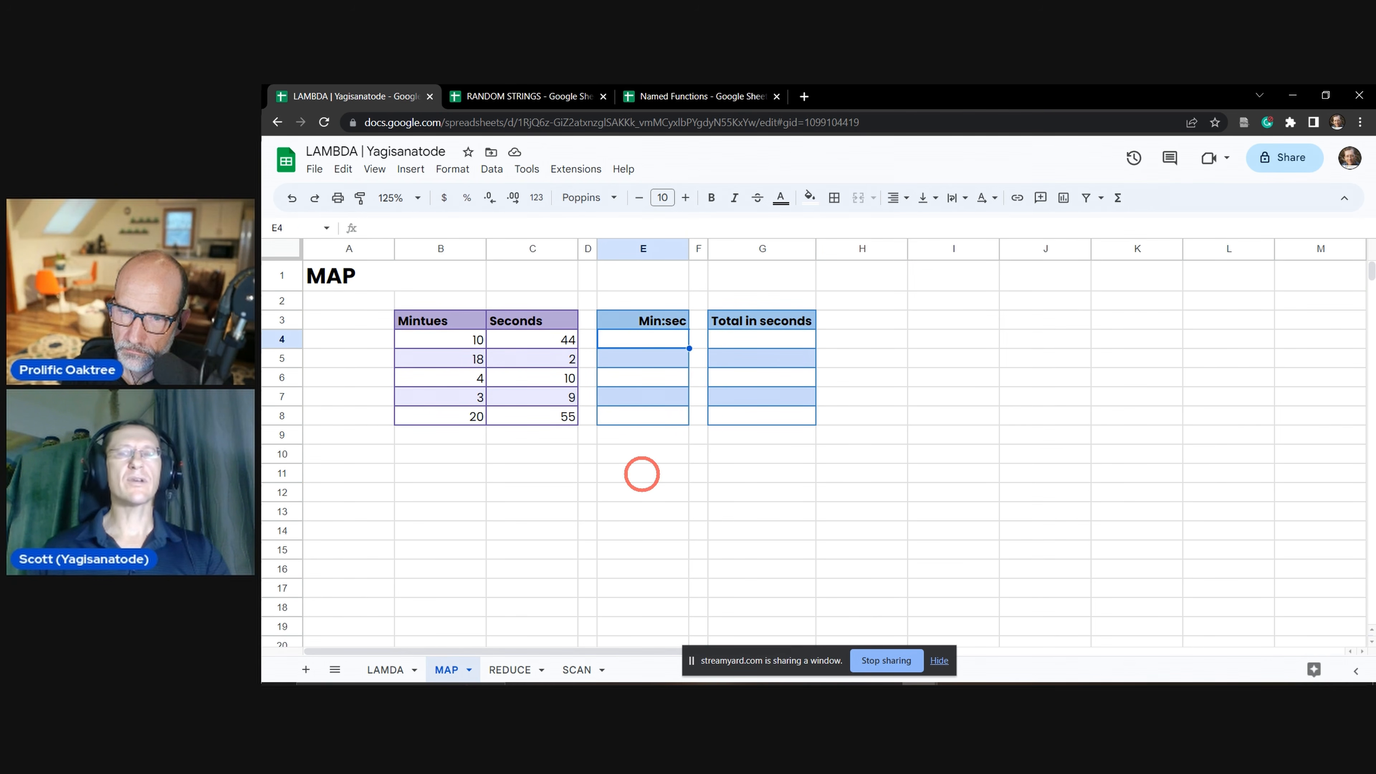
pyautogui.write('=')
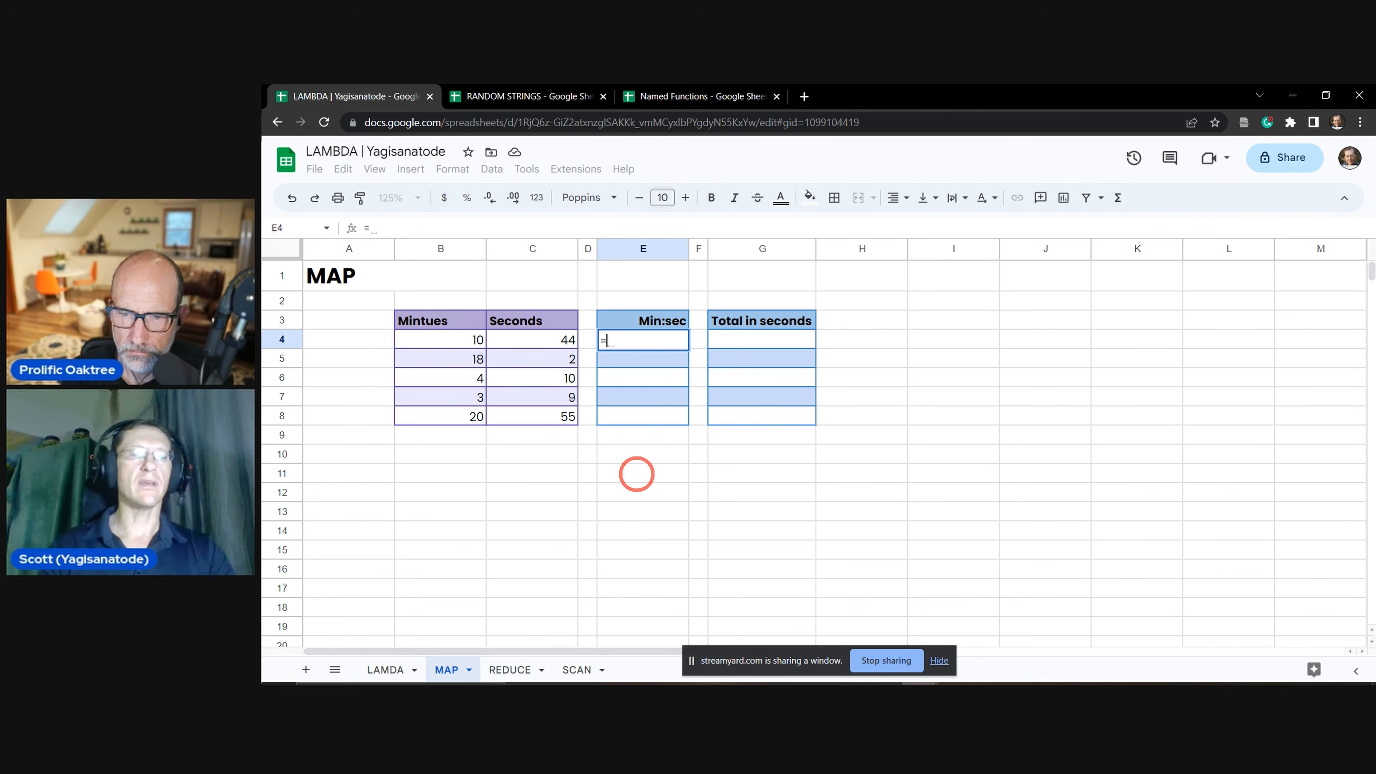
pyautogui.write('MAP(')
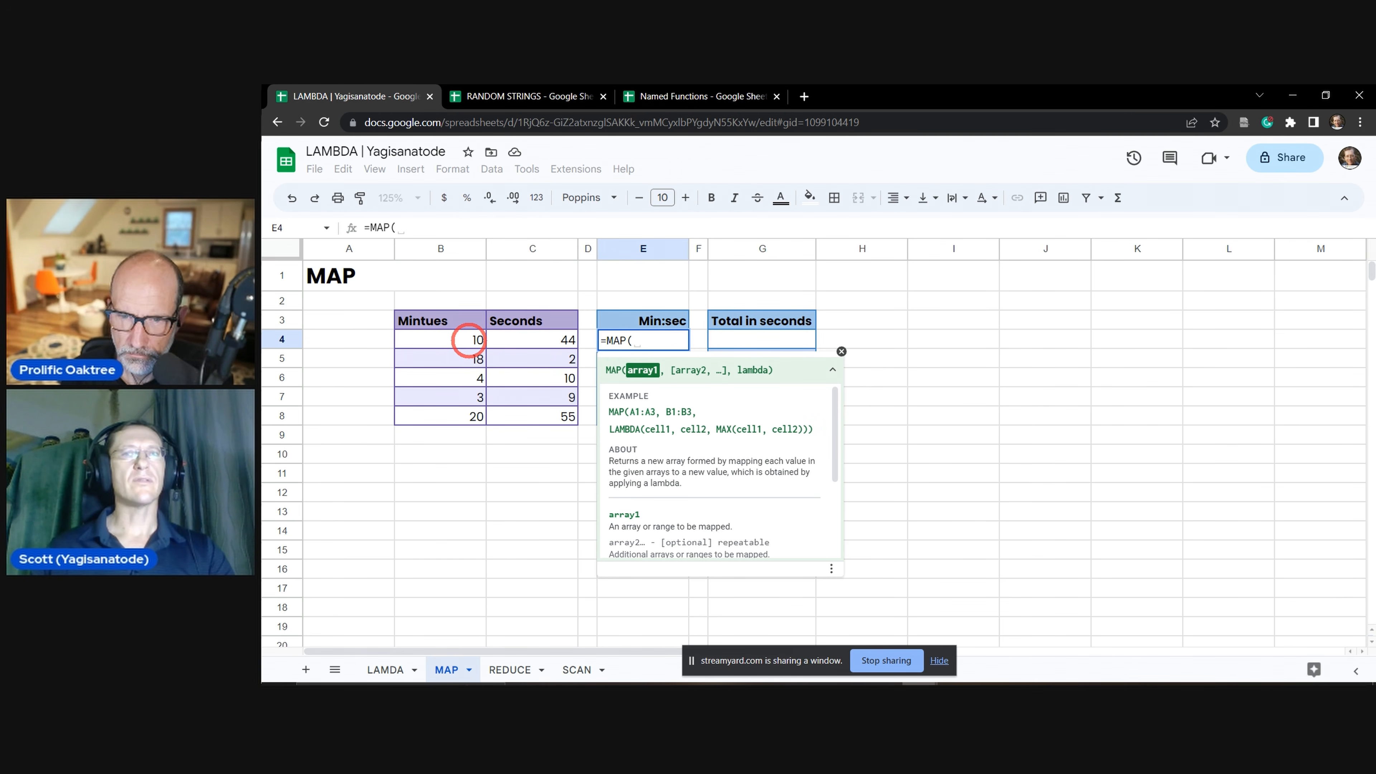
pyautogui.moveTo(470, 339); pyautogui.dragTo(465, 416)
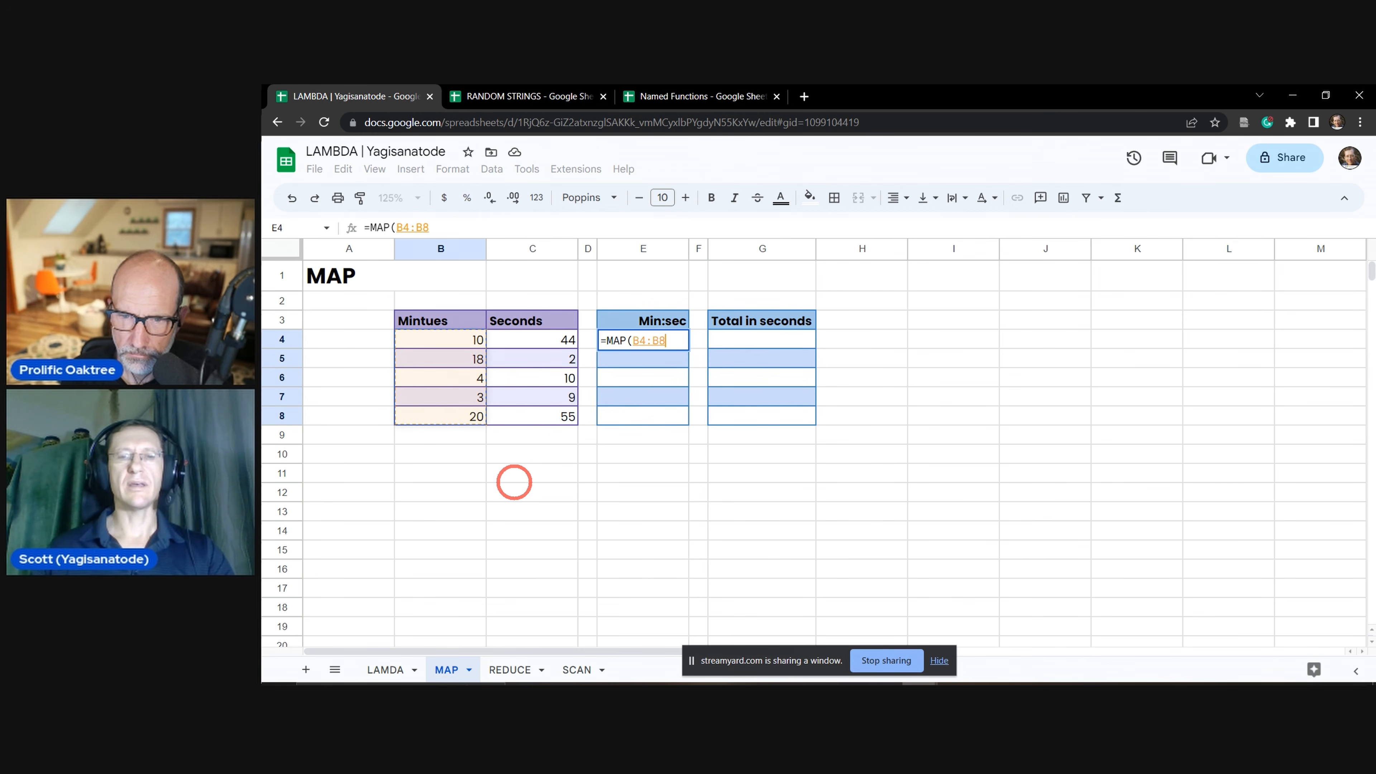
pyautogui.write(',')
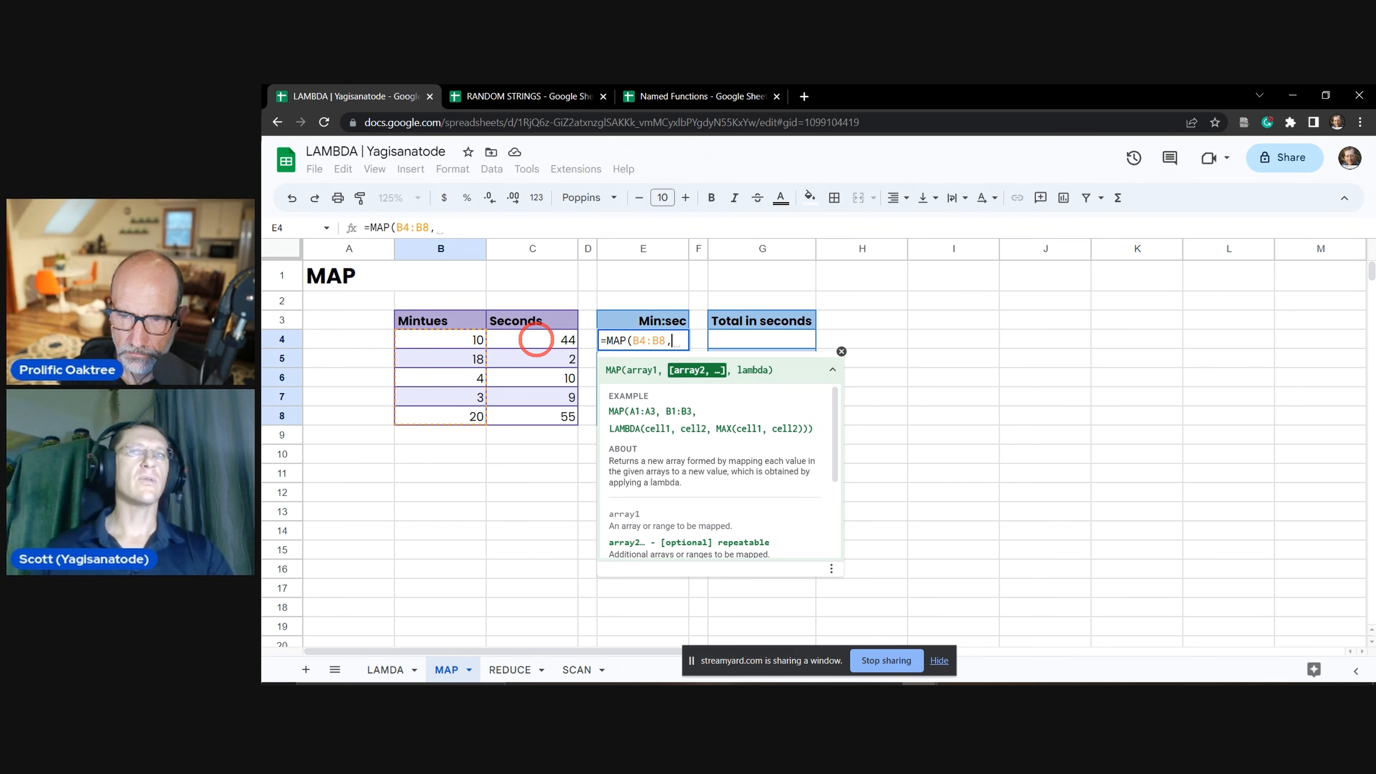
pyautogui.moveTo(541, 339); pyautogui.dragTo(533, 418)
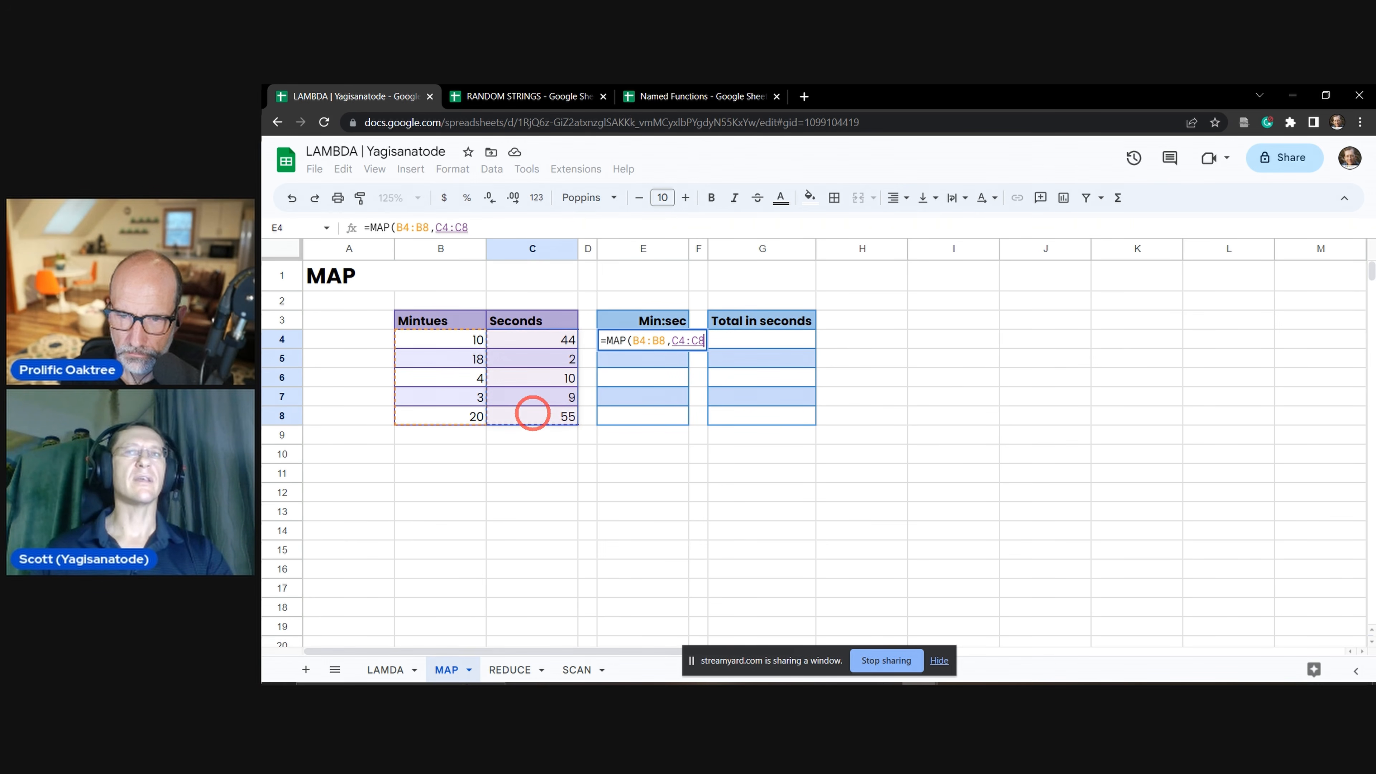
pyautogui.write(',')
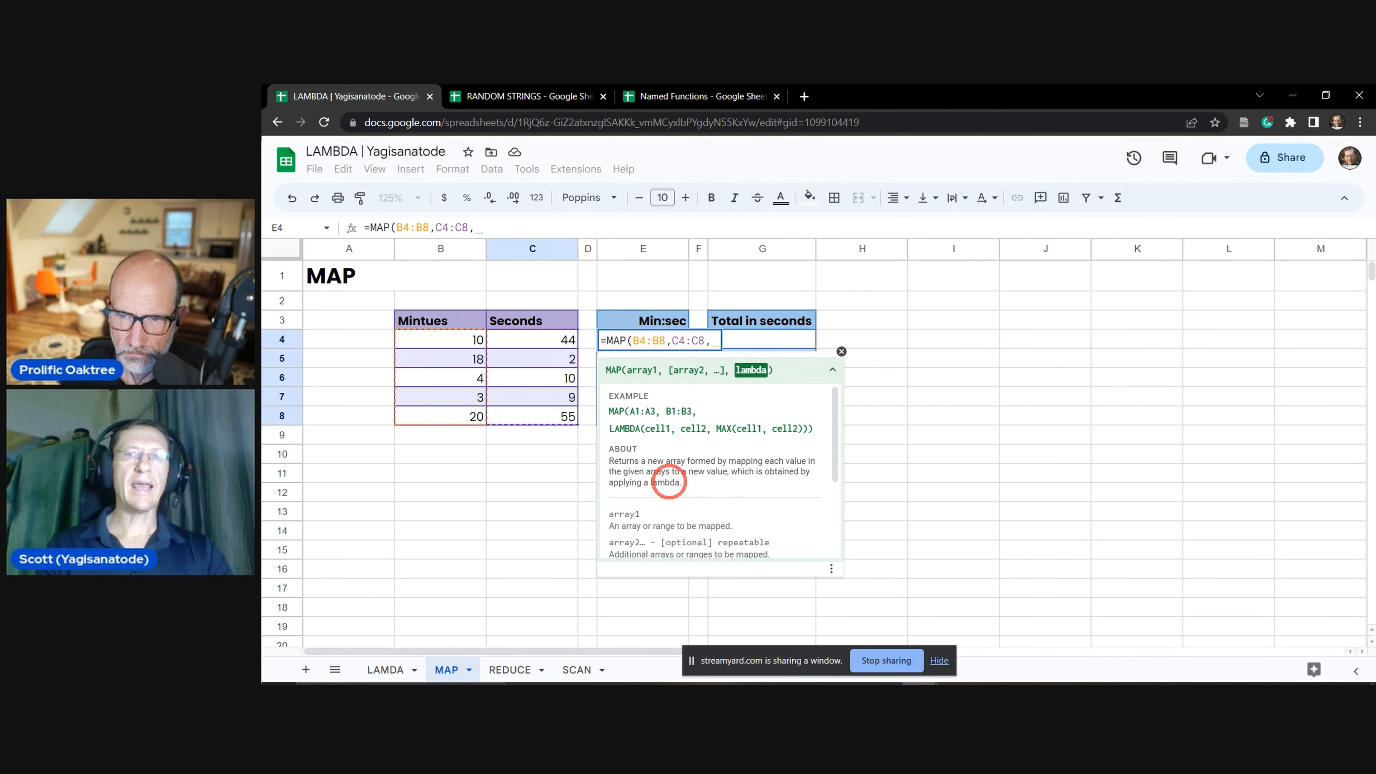
# Add a LAMBDA as the final argument of MAP in E4, naming its arguments minutes and seconds.
pyautogui.write(' LAMBDA(')
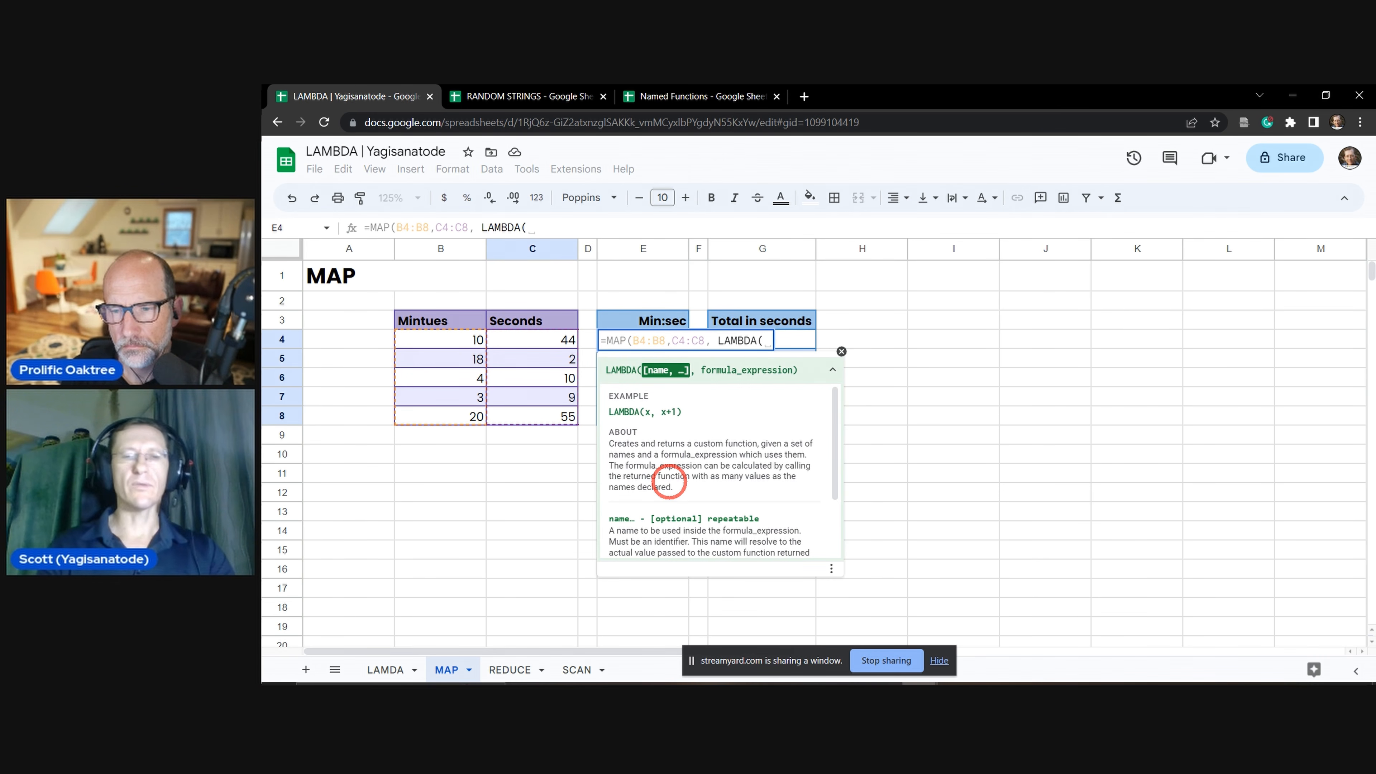
pyautogui.write('min')
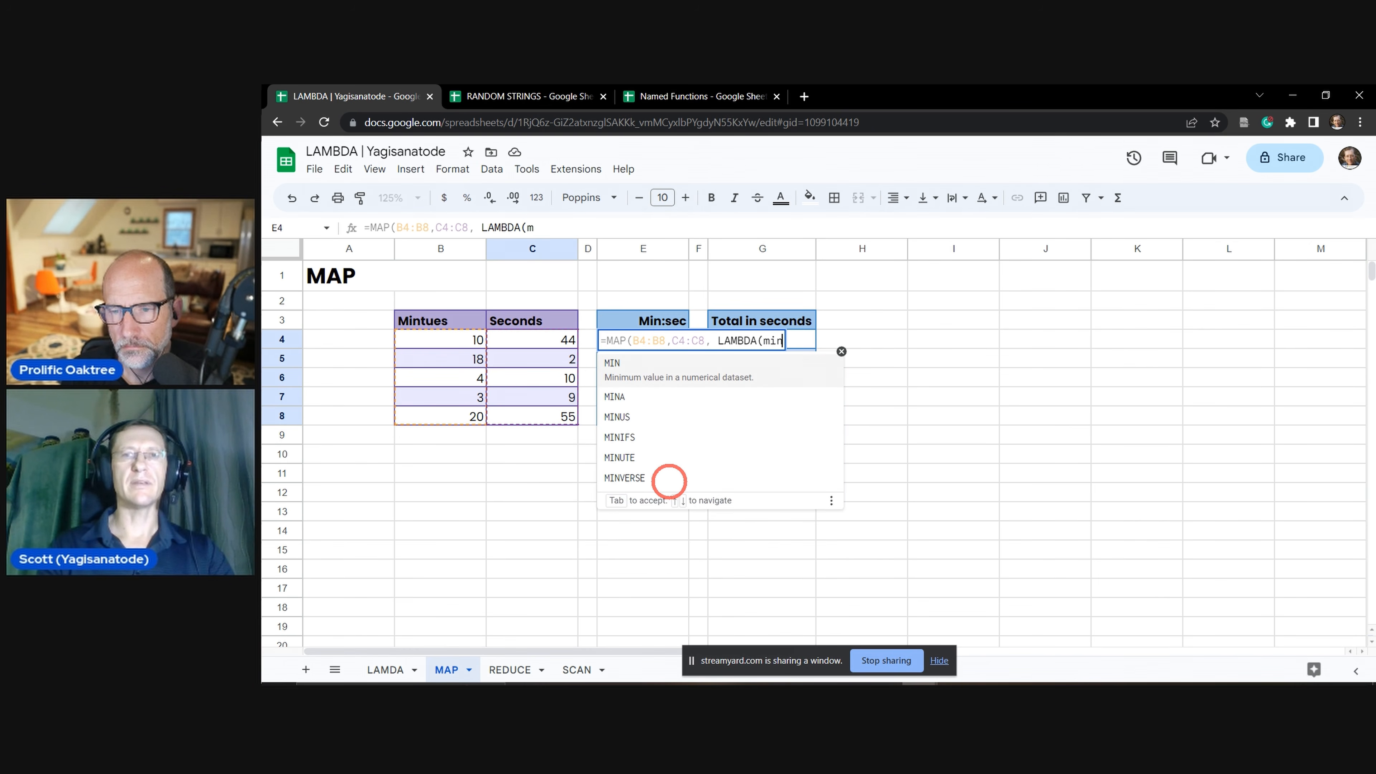
pyautogui.write('utes')
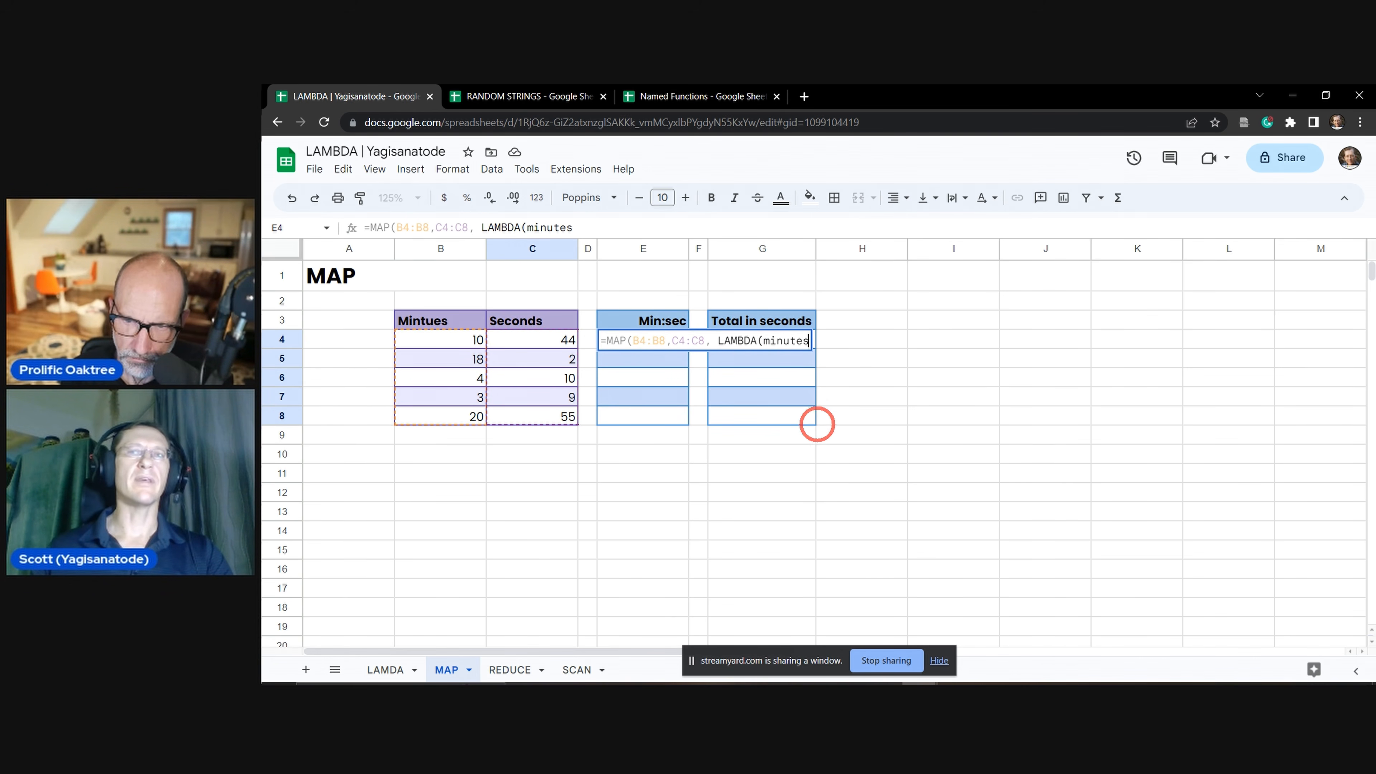
pyautogui.write(',')
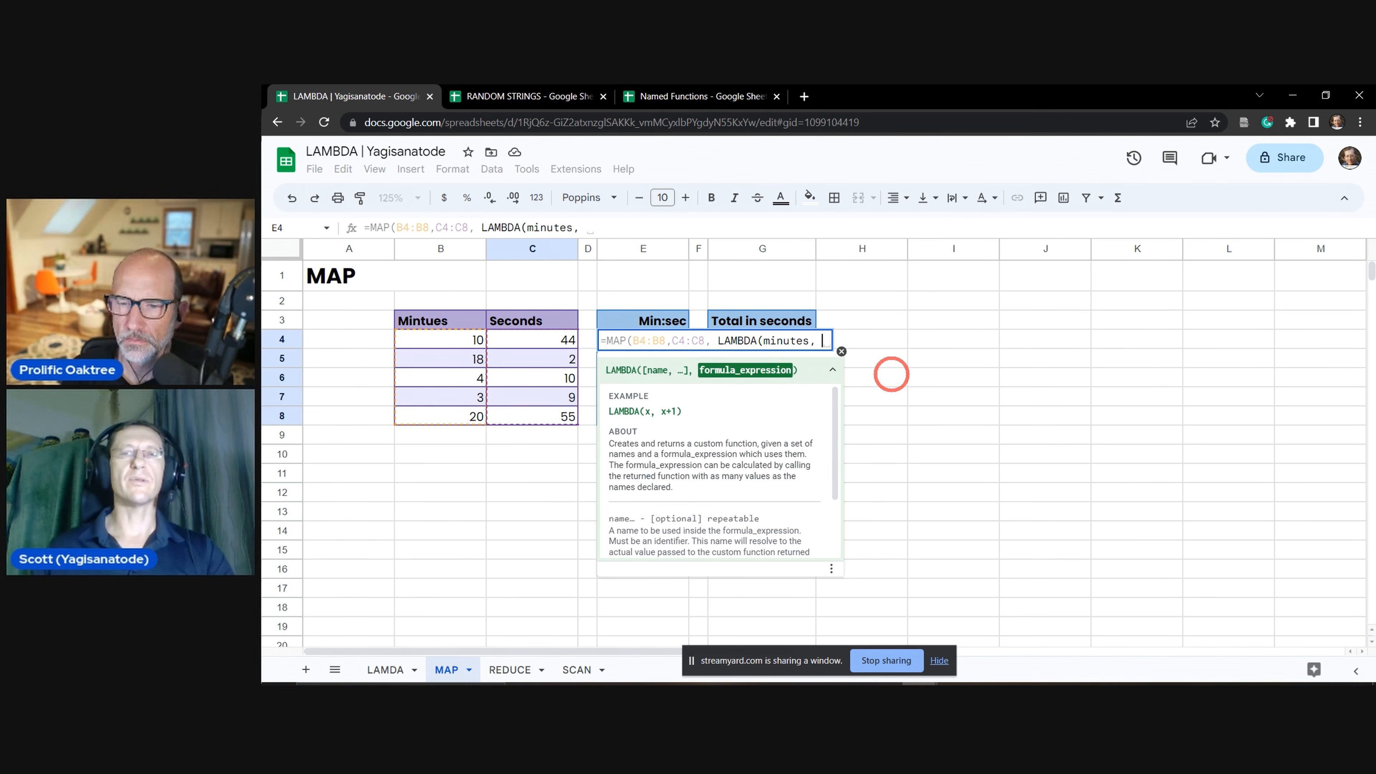
pyautogui.write('se')
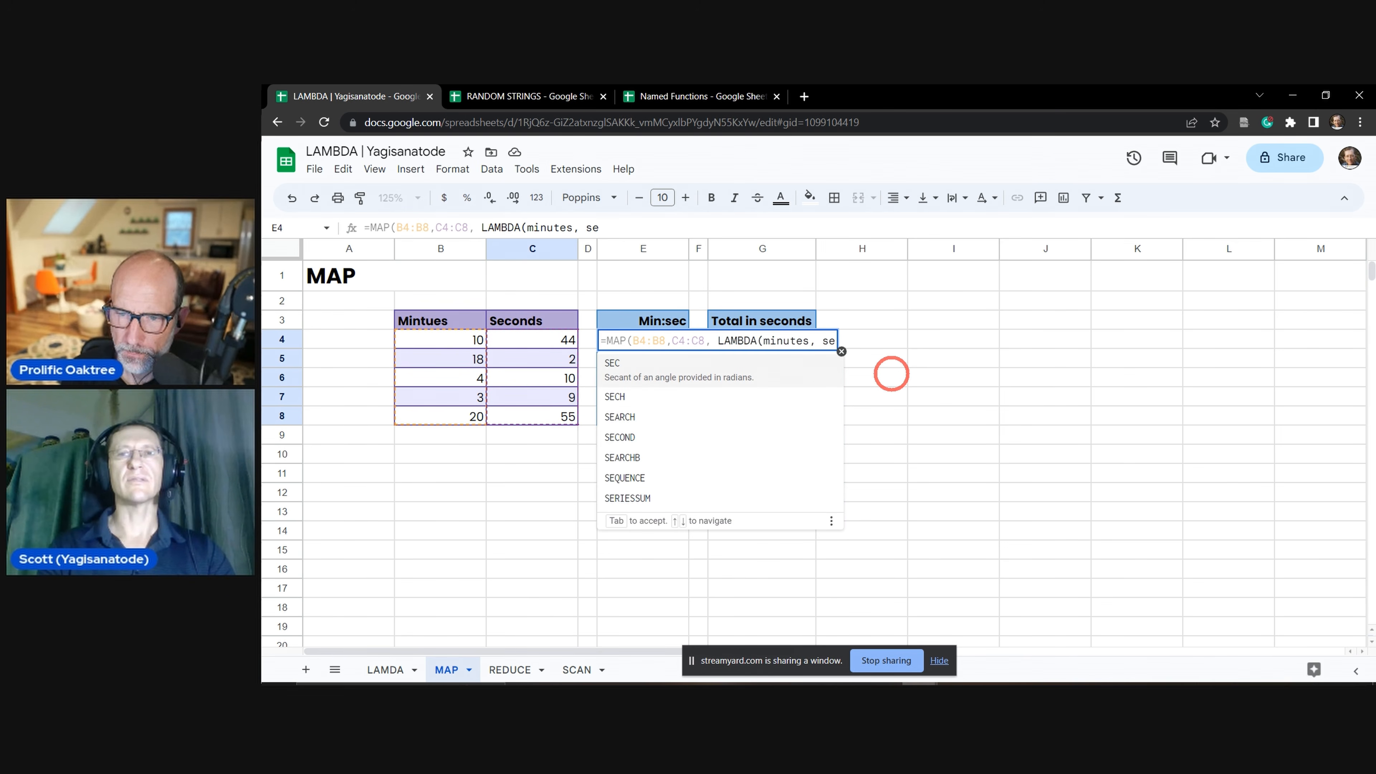
pyautogui.write('cond')
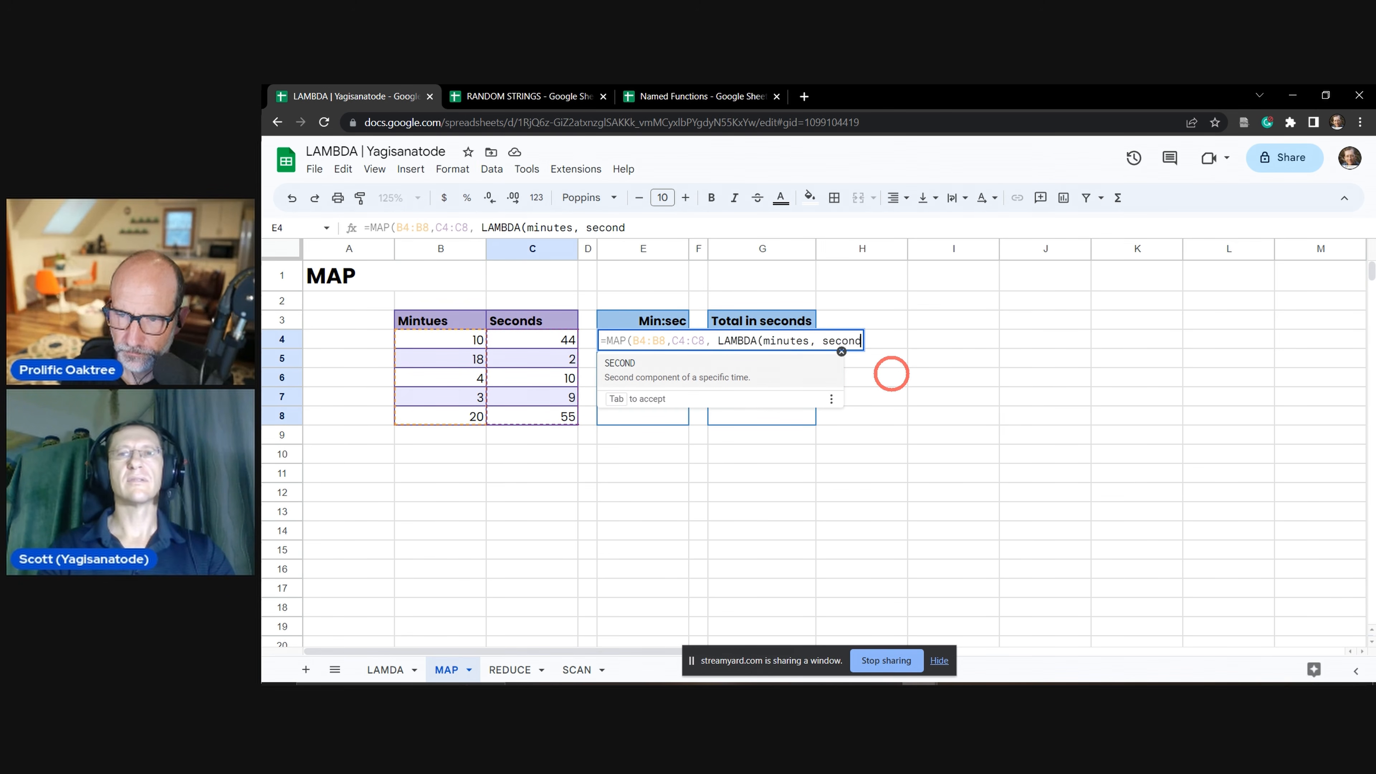
pyautogui.write('s')
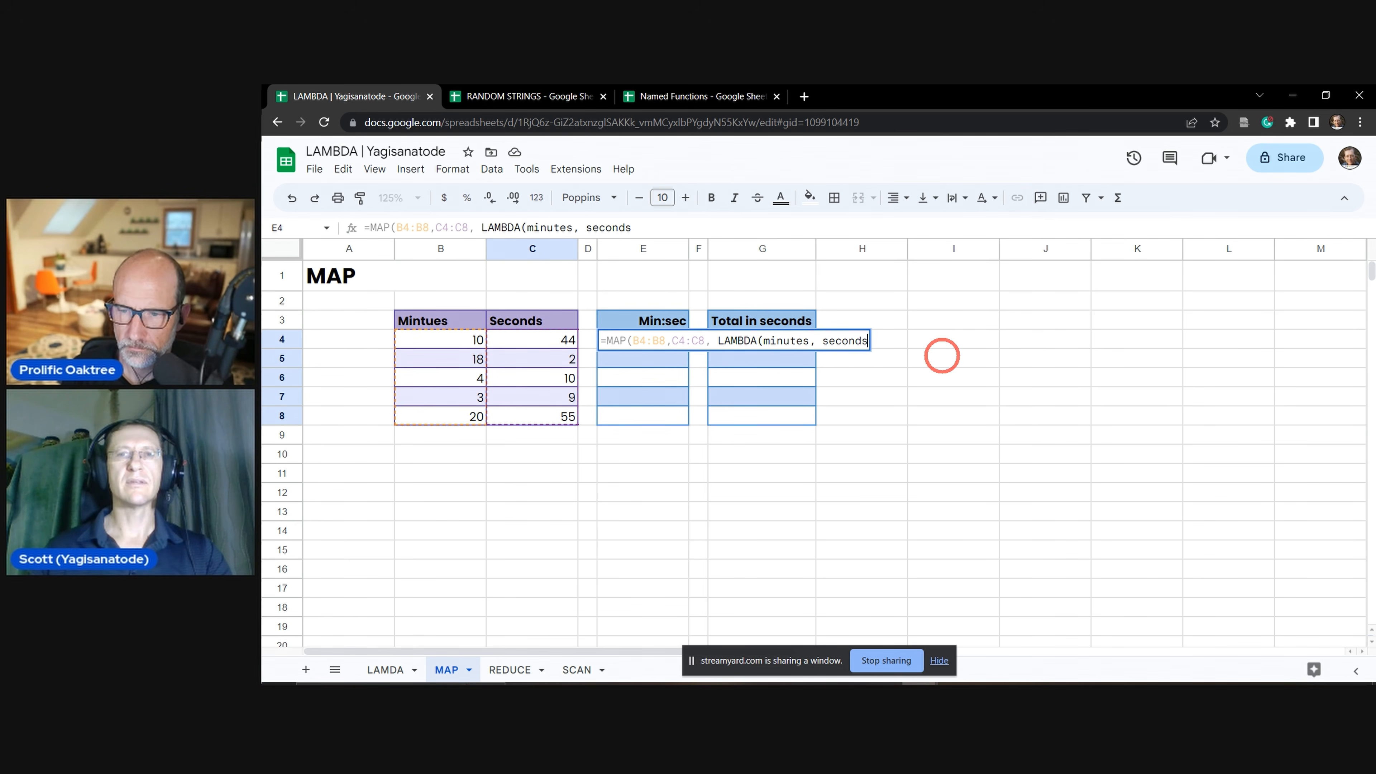
pyautogui.write(',')
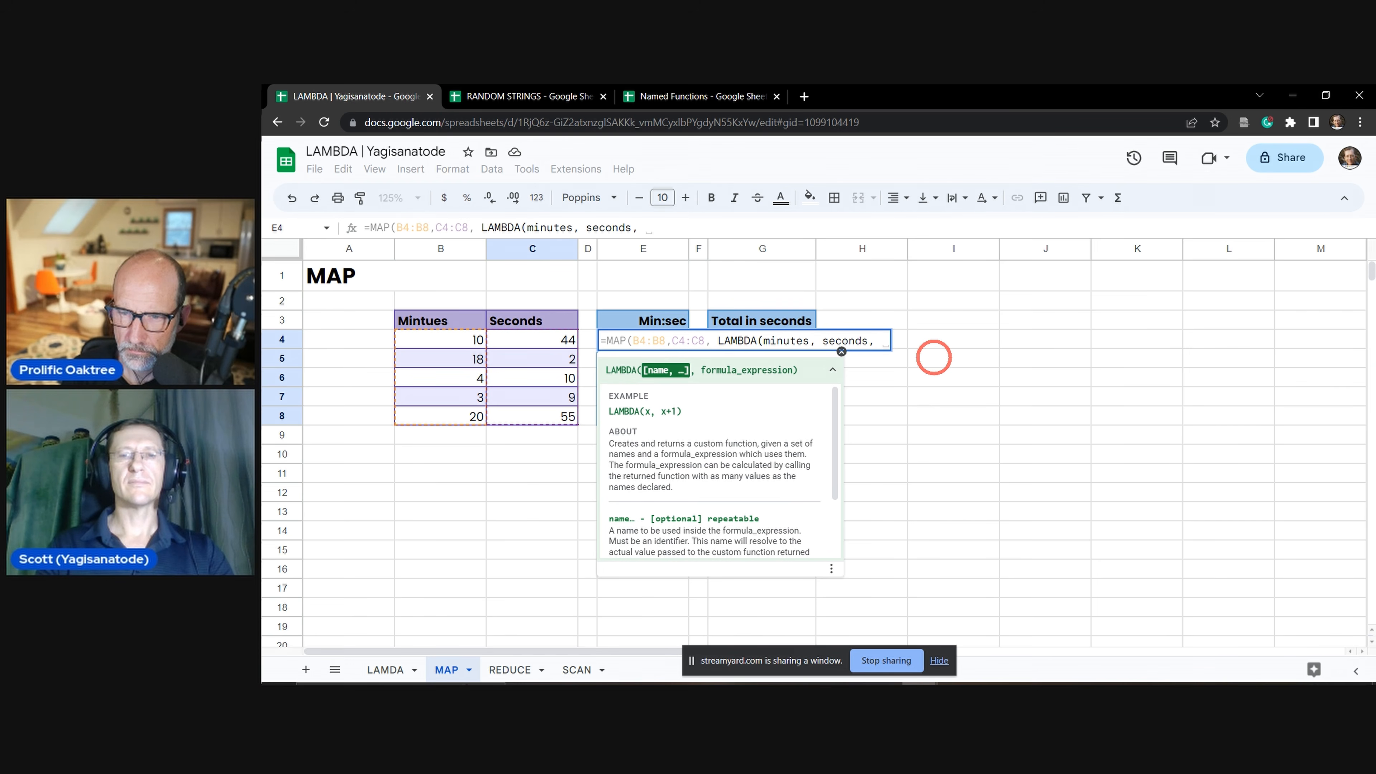
# Complete the LAMBDA in E4 with JOIN(":", minutes, seconds), close all parentheses and commit the formula.
pyautogui.write('JOI')
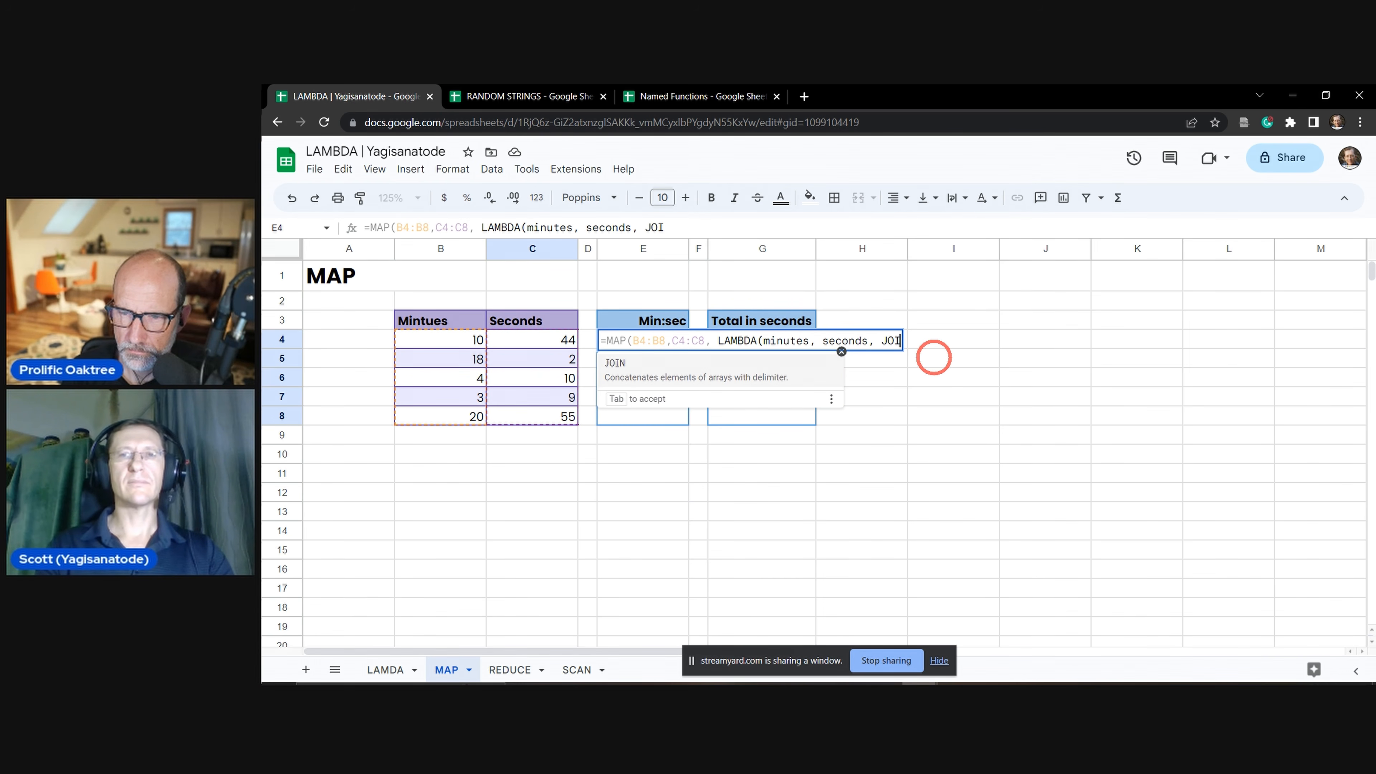
pyautogui.write('N(')
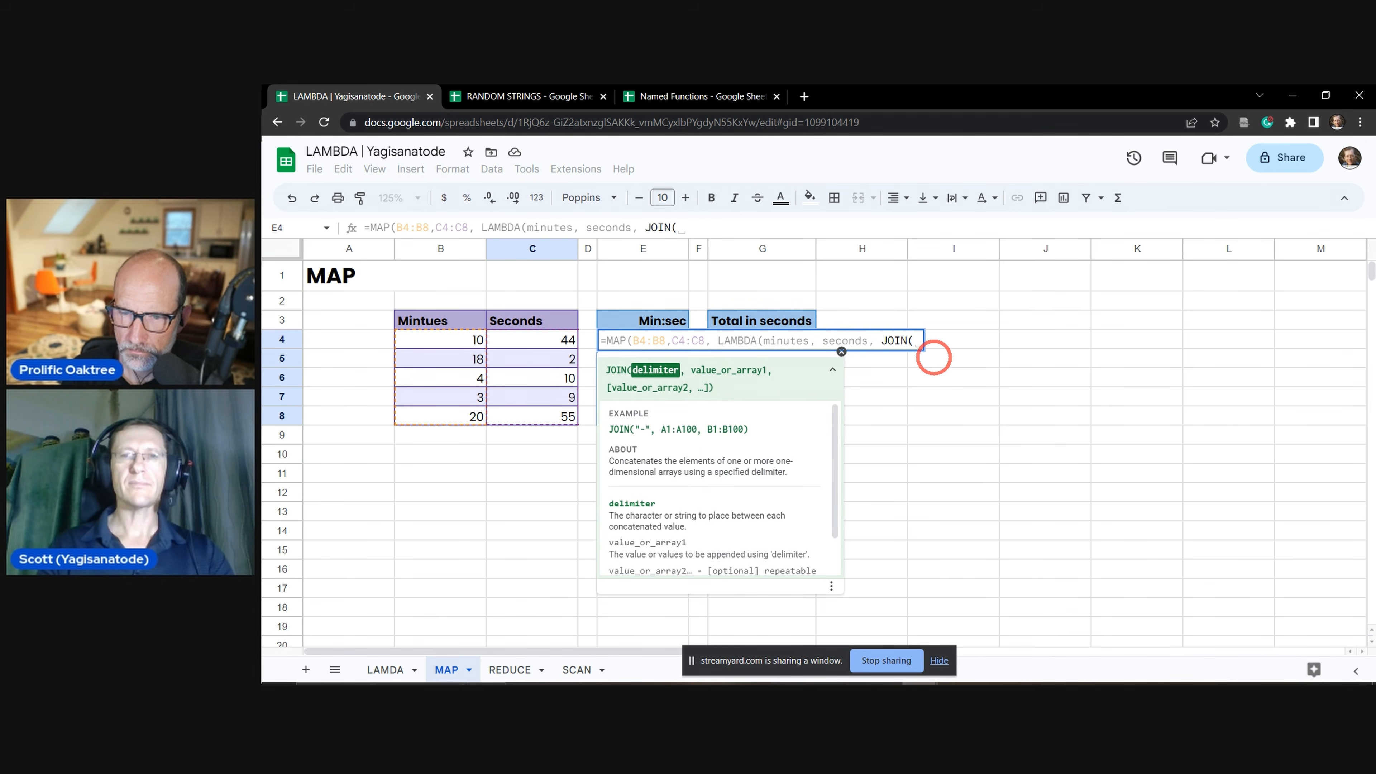
pyautogui.write('":"')
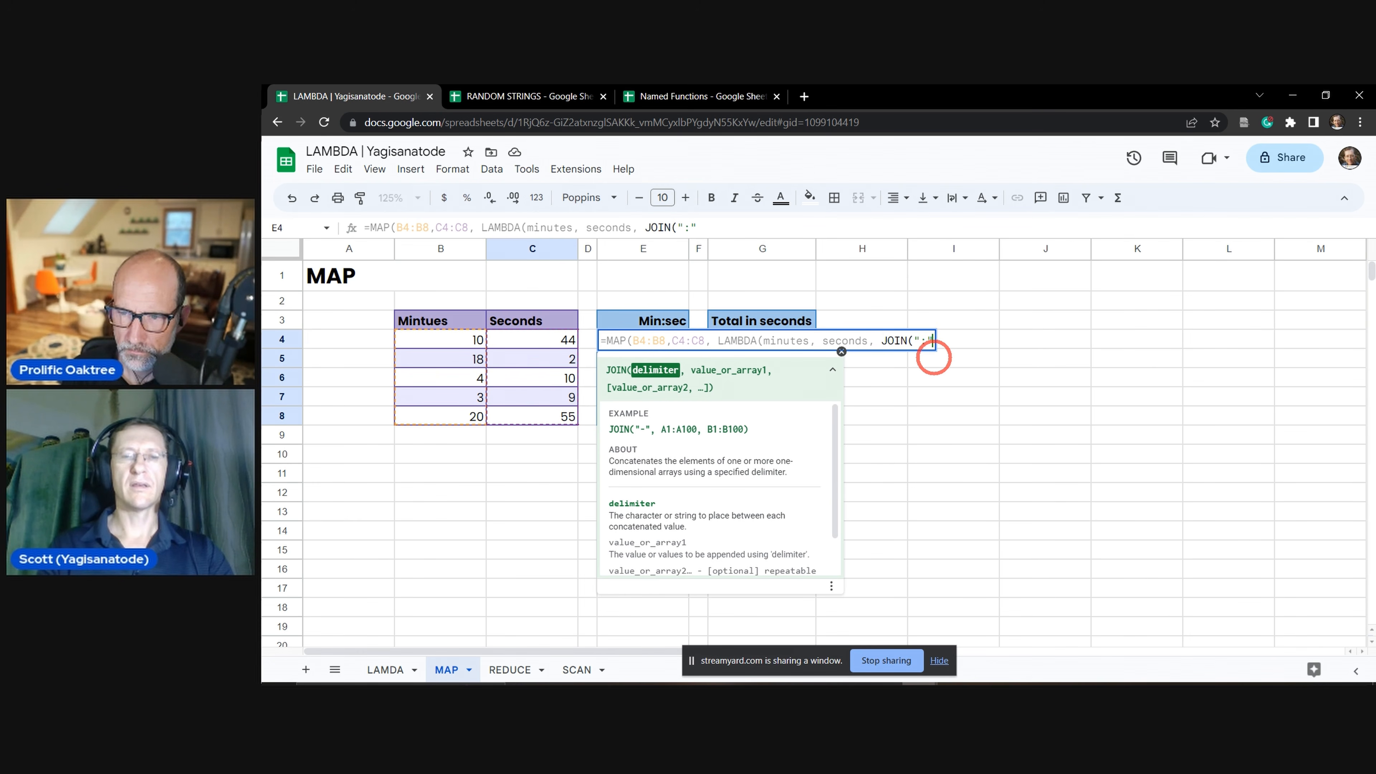
pyautogui.write(':", ')
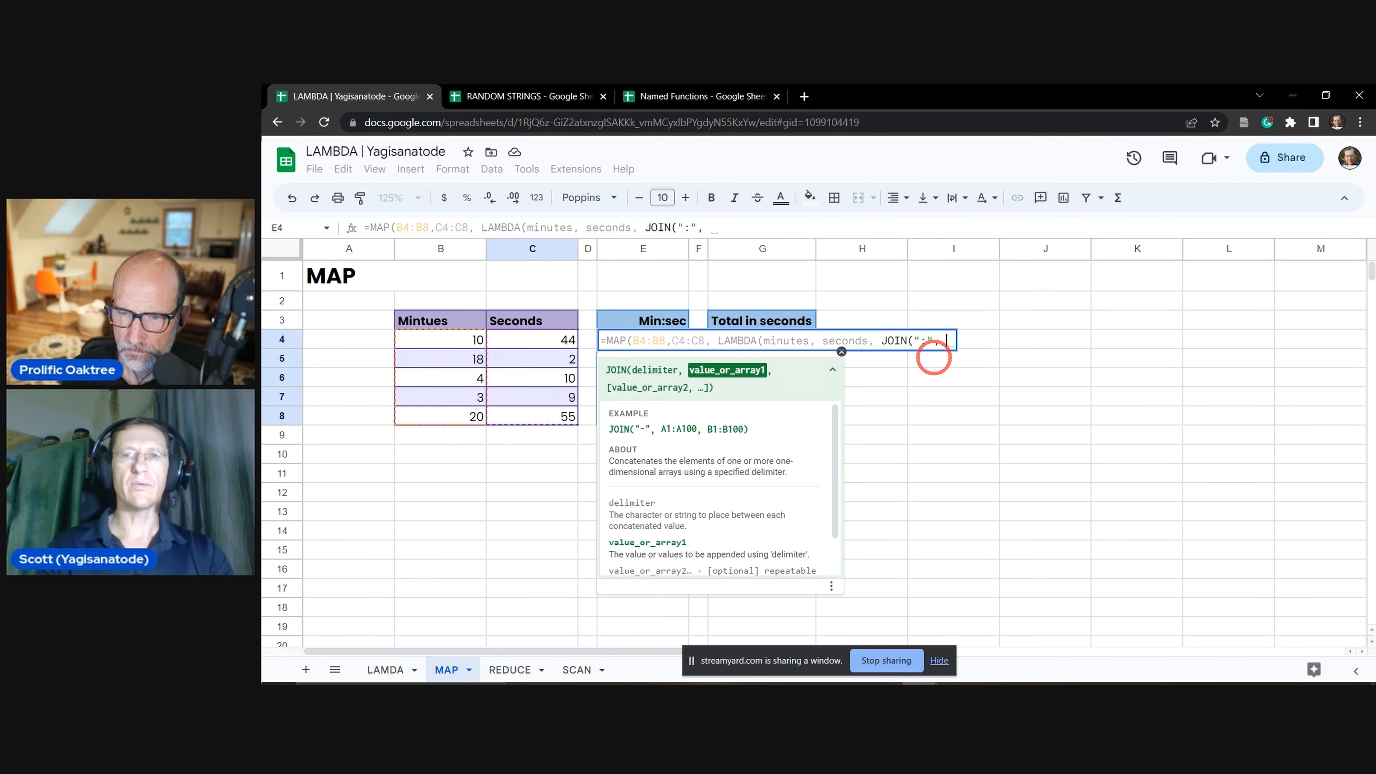
pyautogui.write('minutes,')
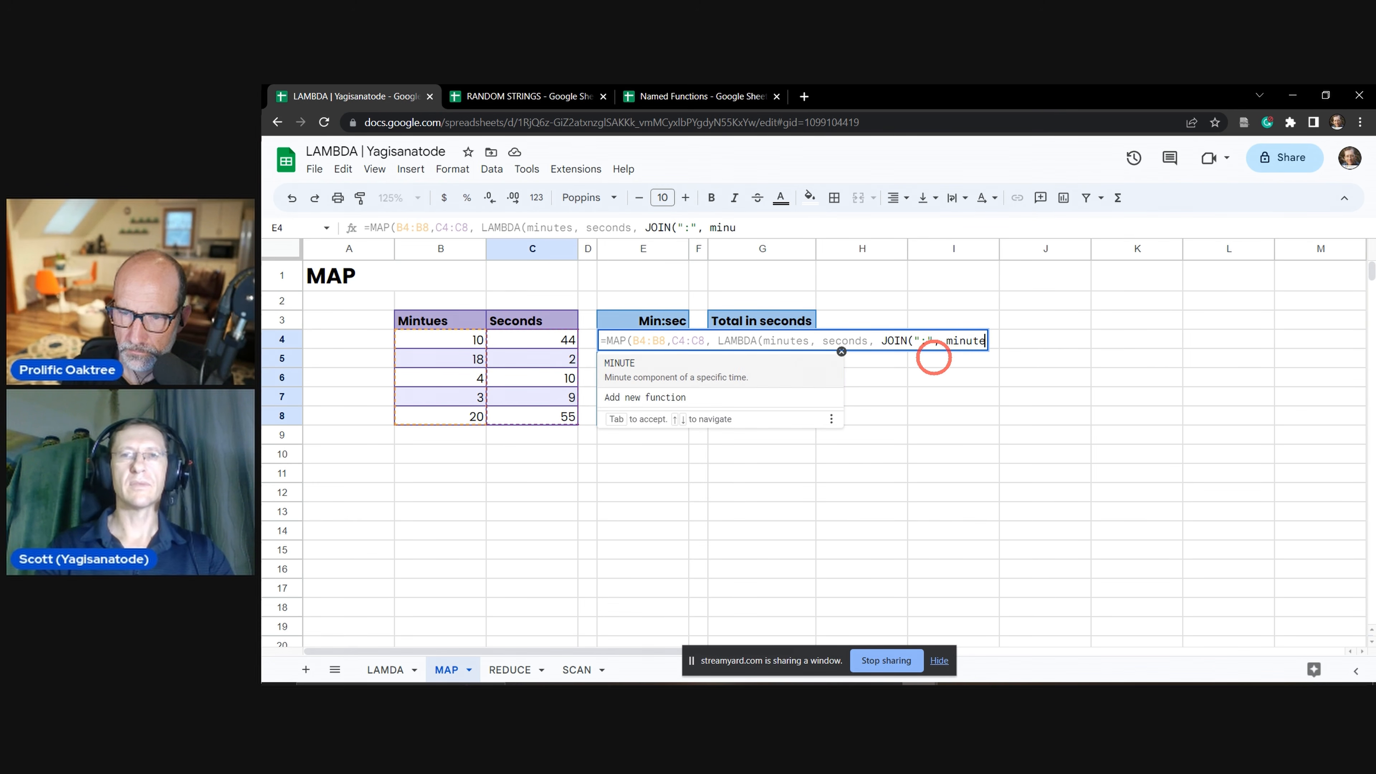
pyautogui.write(' seconds')
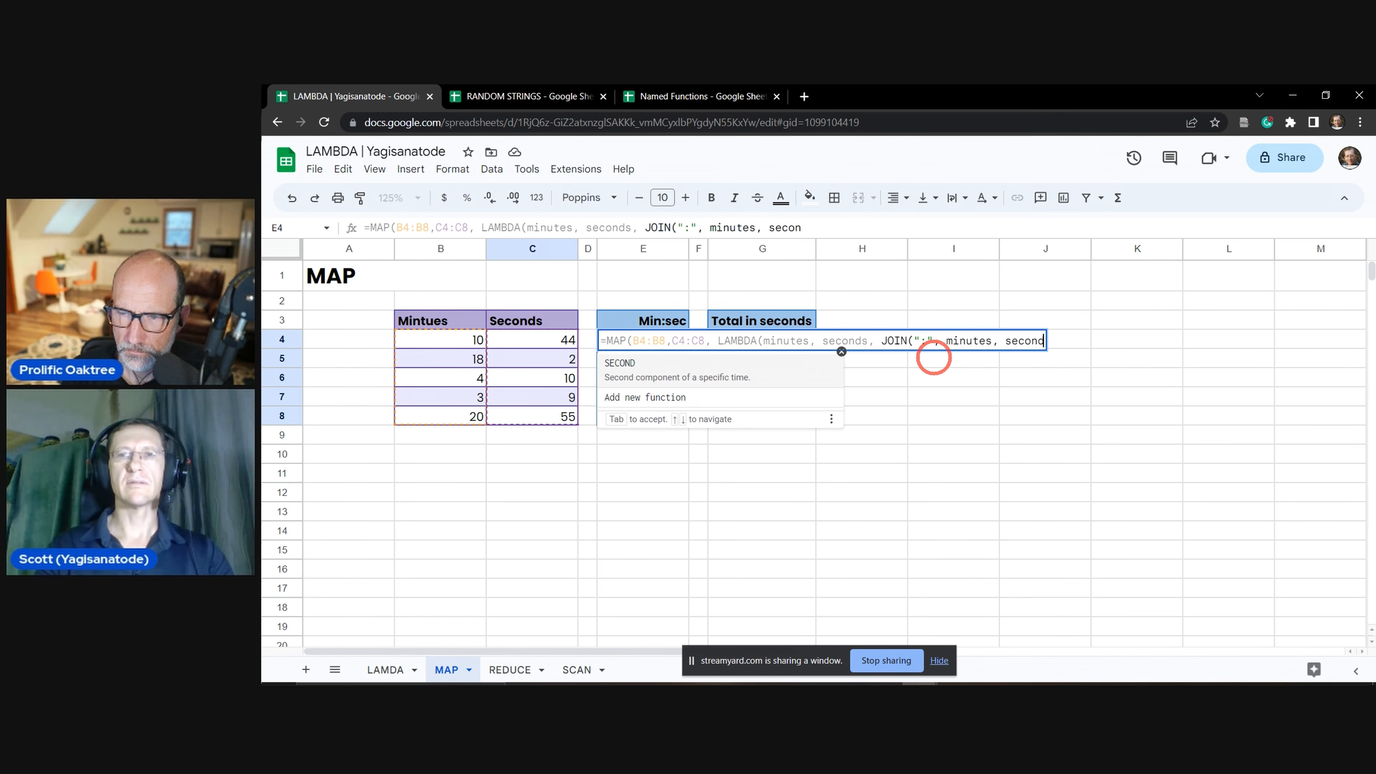
pyautogui.write(')')
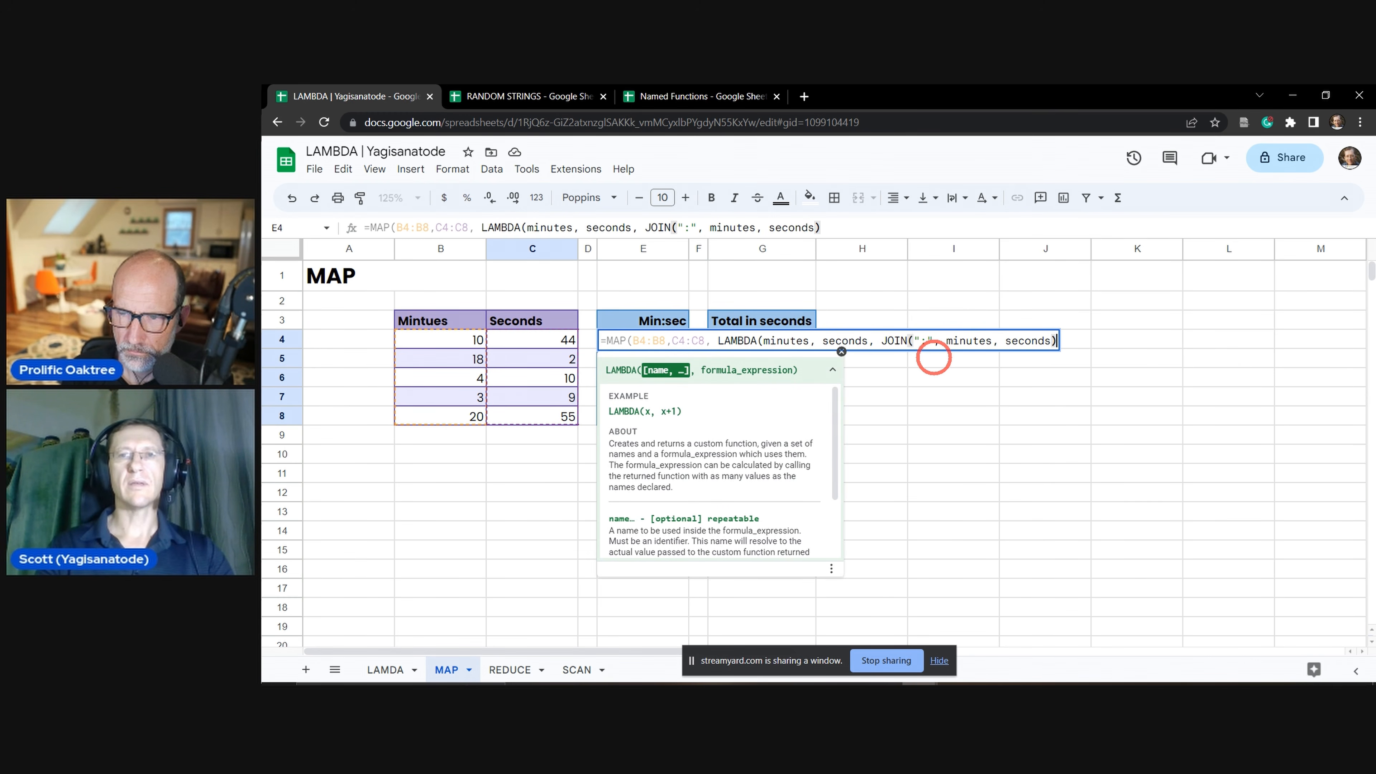
pyautogui.write(')')
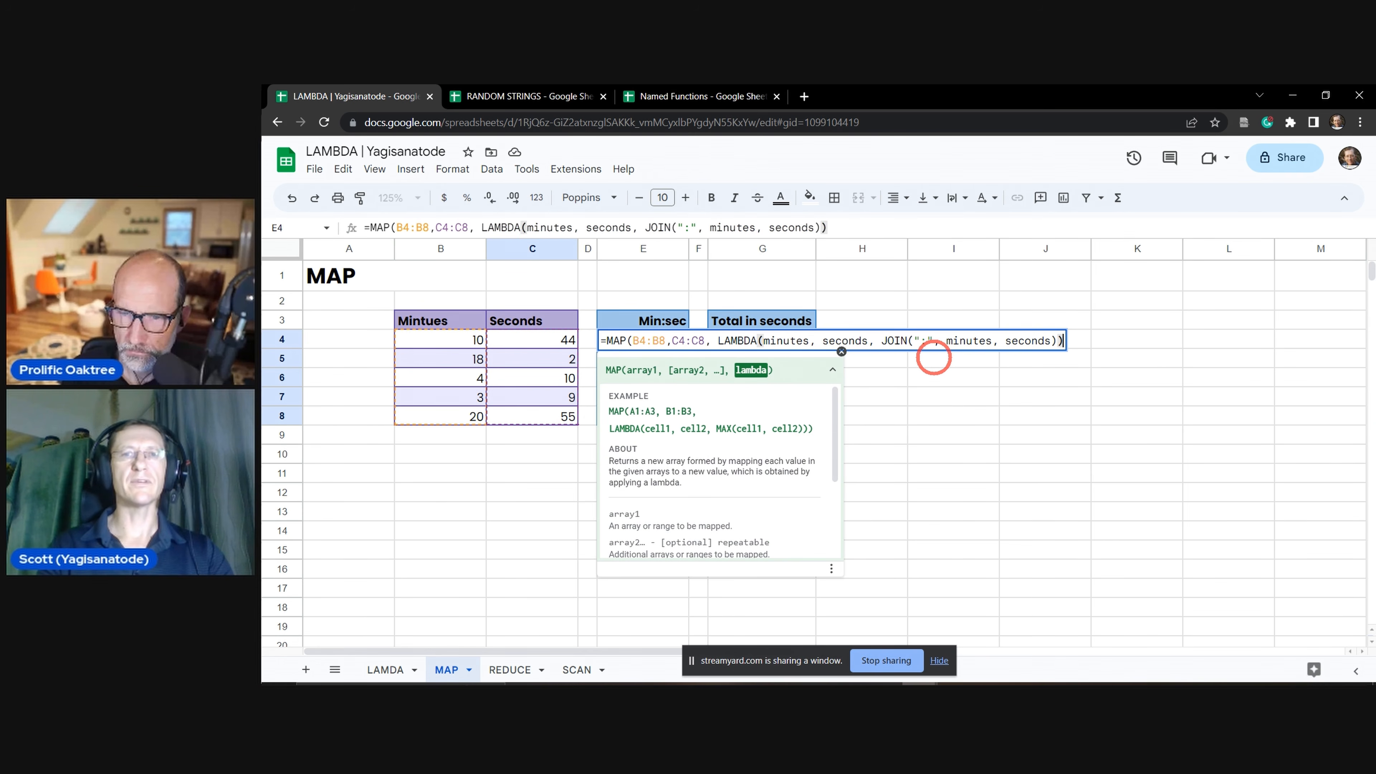
pyautogui.write(')')
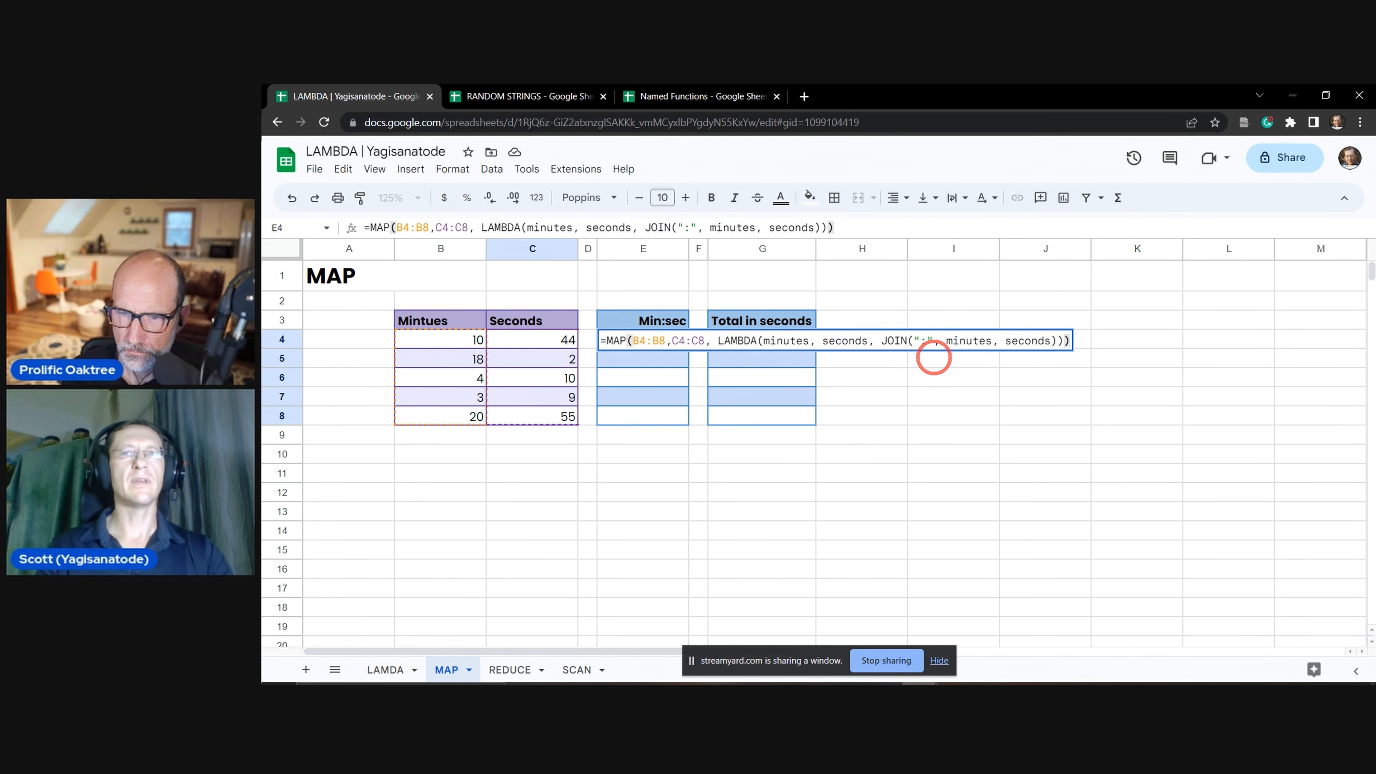
pyautogui.press('Tab')
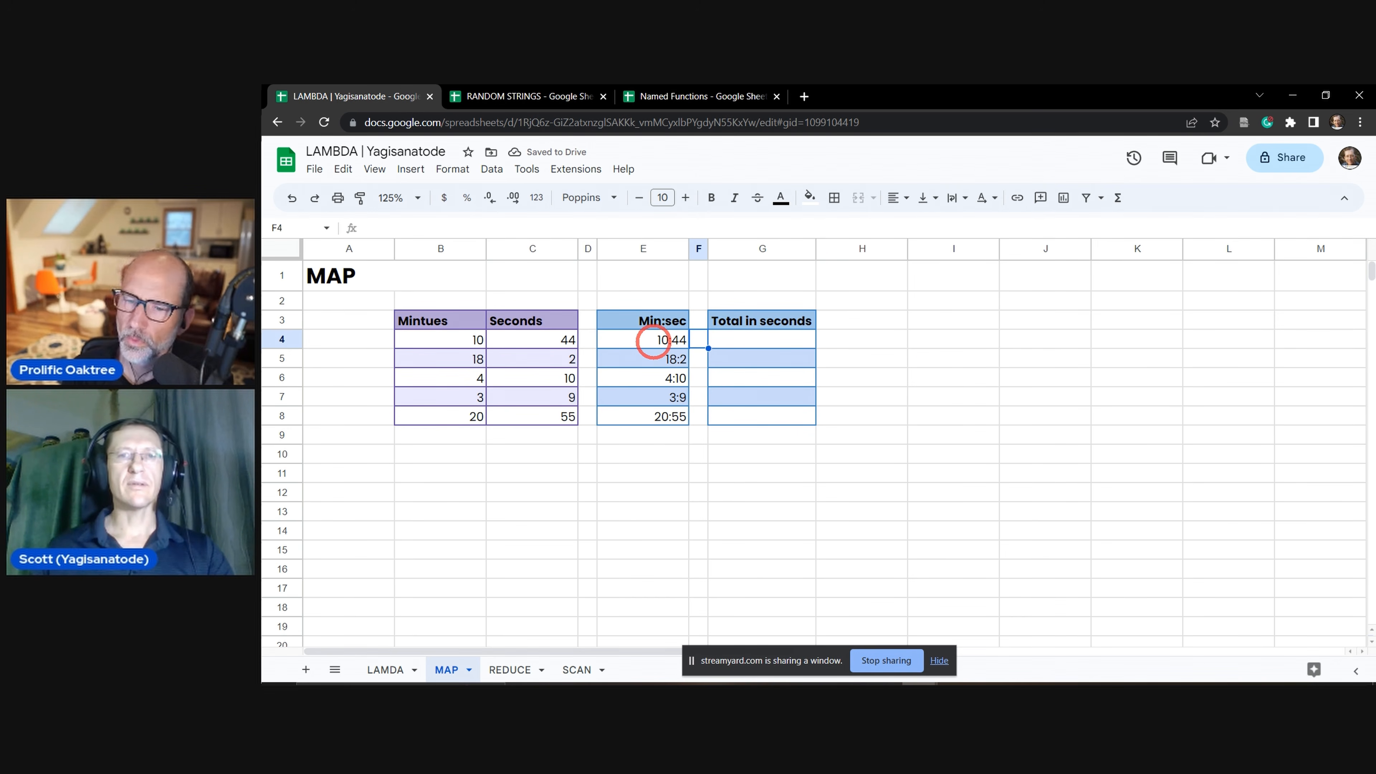
# Compare the MAP formula in E4 with the contents of the Min:sec cells E5 to E8 below it.
pyautogui.click(654, 341)
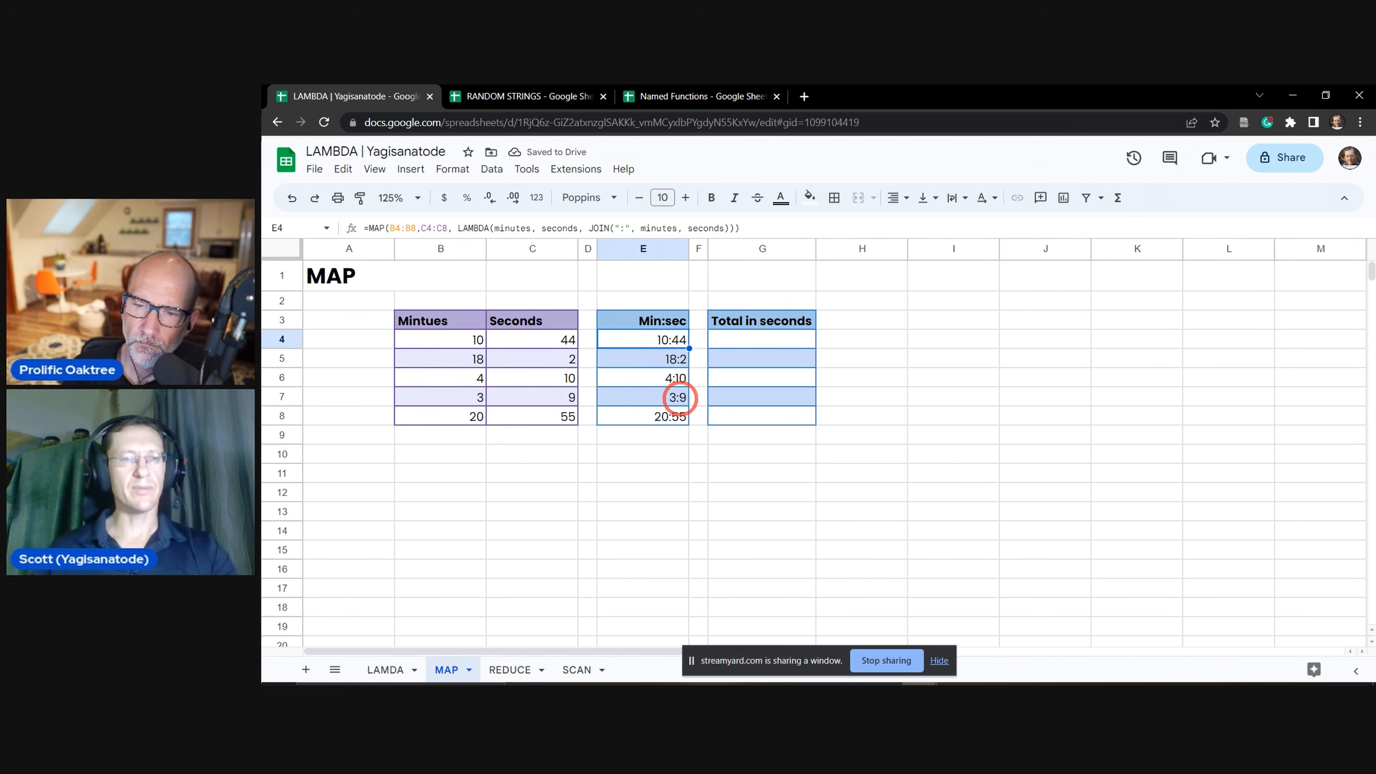
pyautogui.click(648, 357)
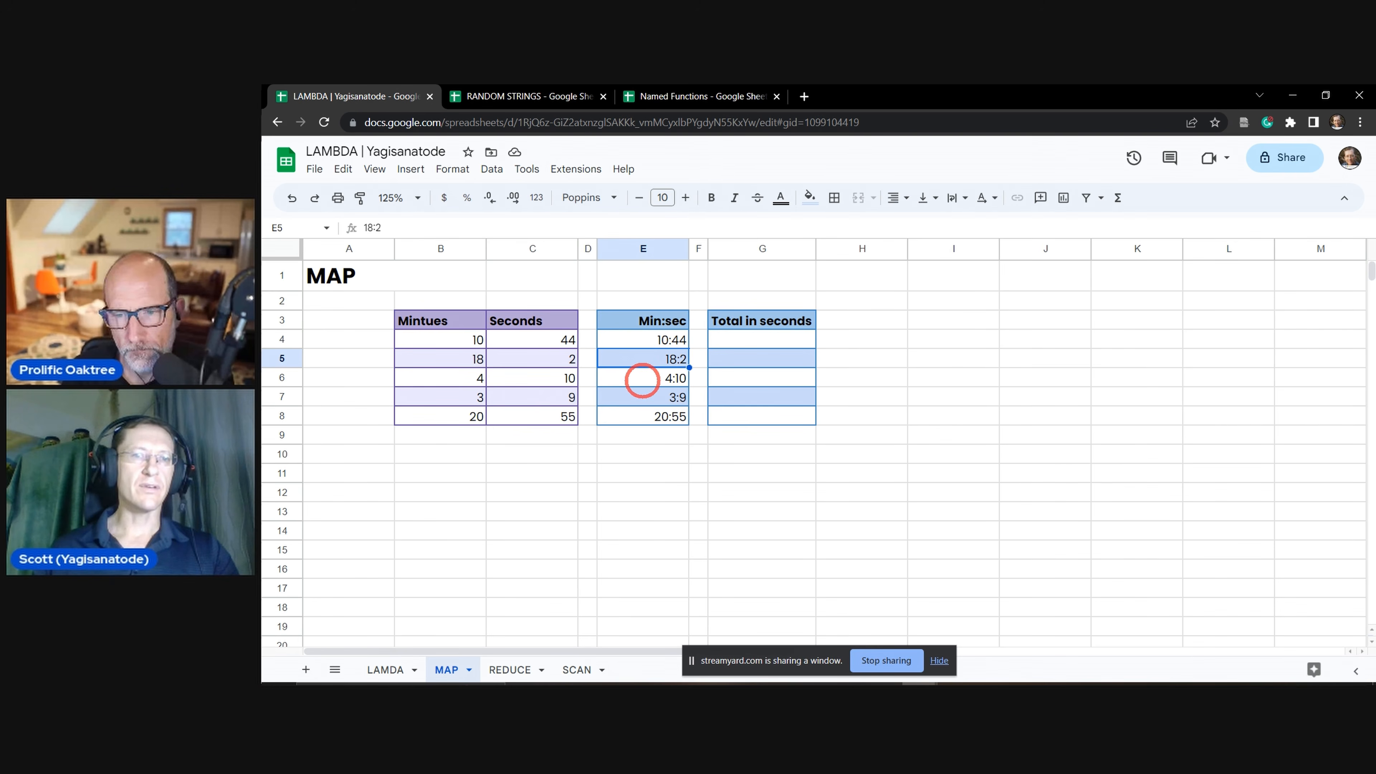
pyautogui.press('Down')
pyautogui.press('Down')
pyautogui.press('Down')
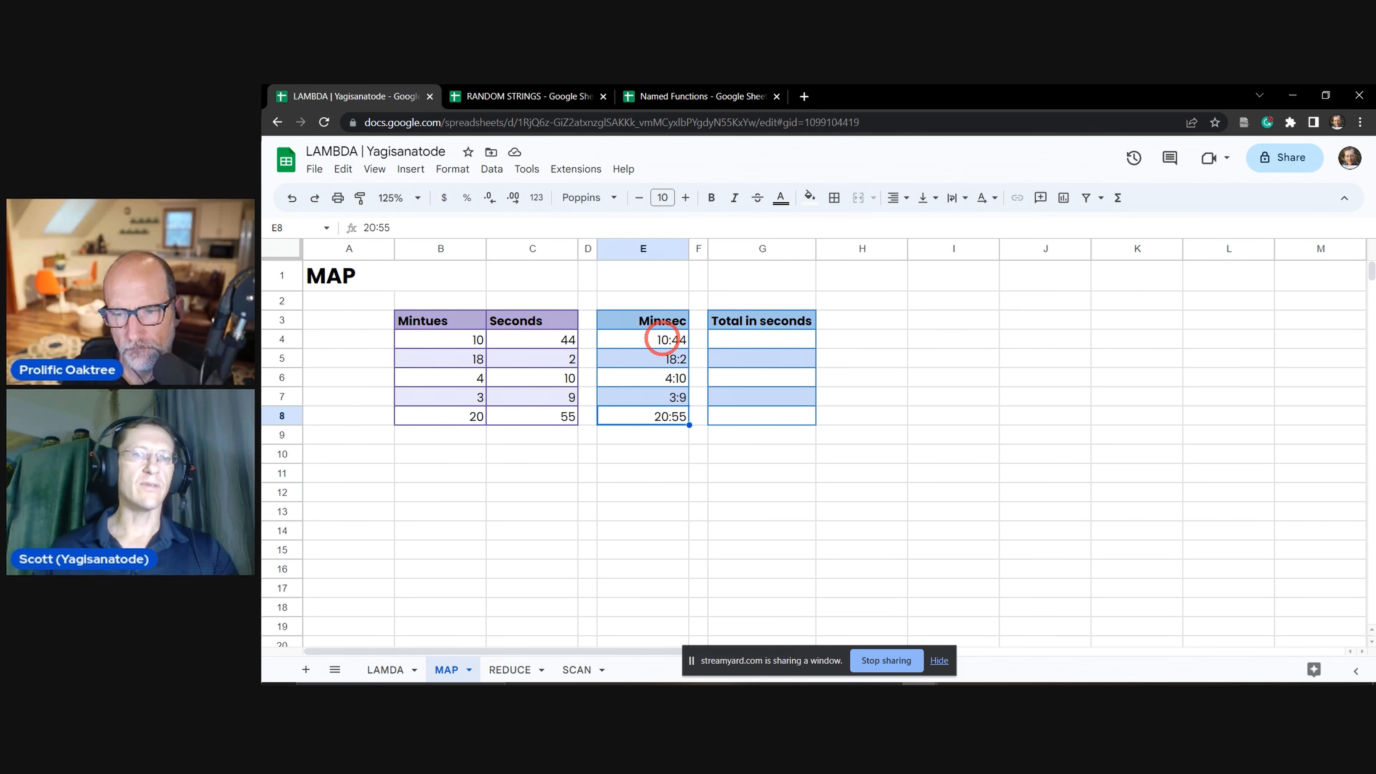
pyautogui.click(662, 339)
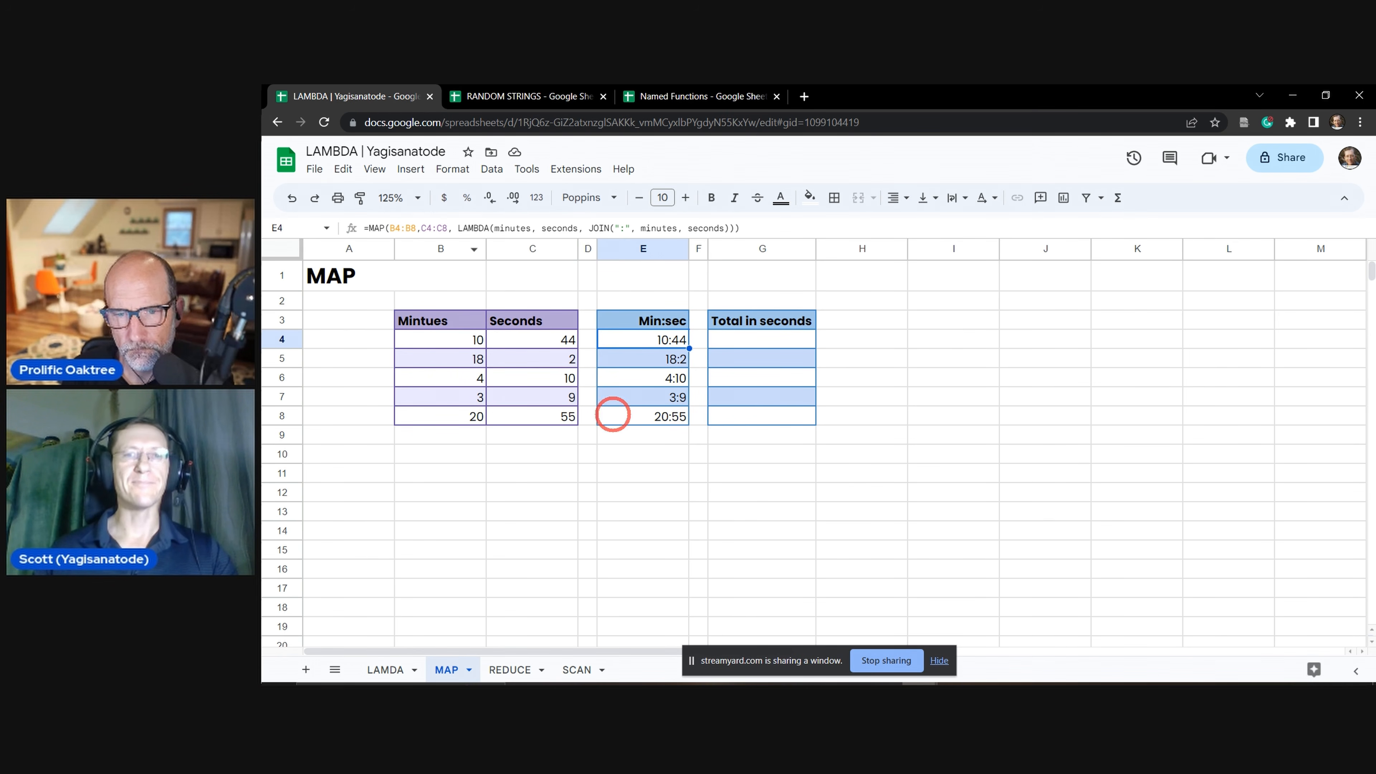
pyautogui.click(713, 486)
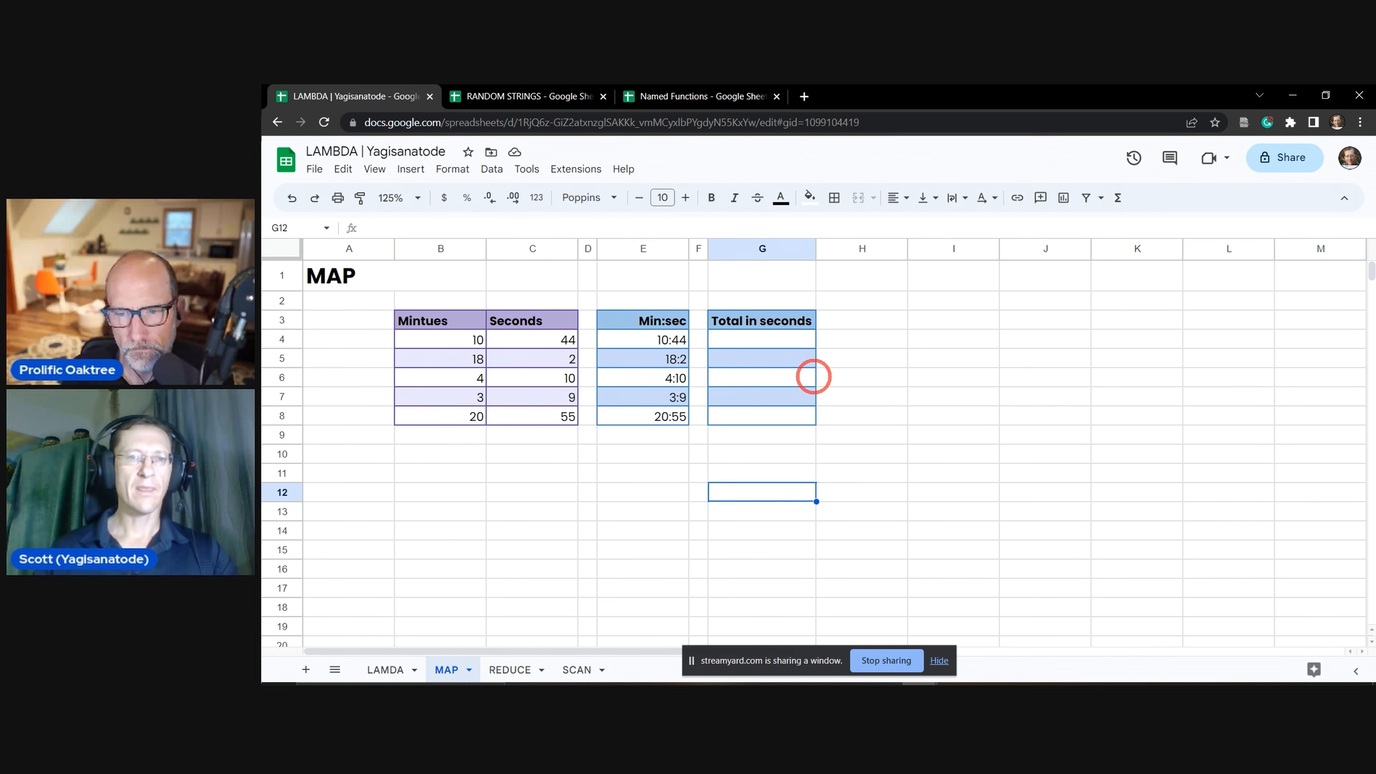
pyautogui.click(681, 340)
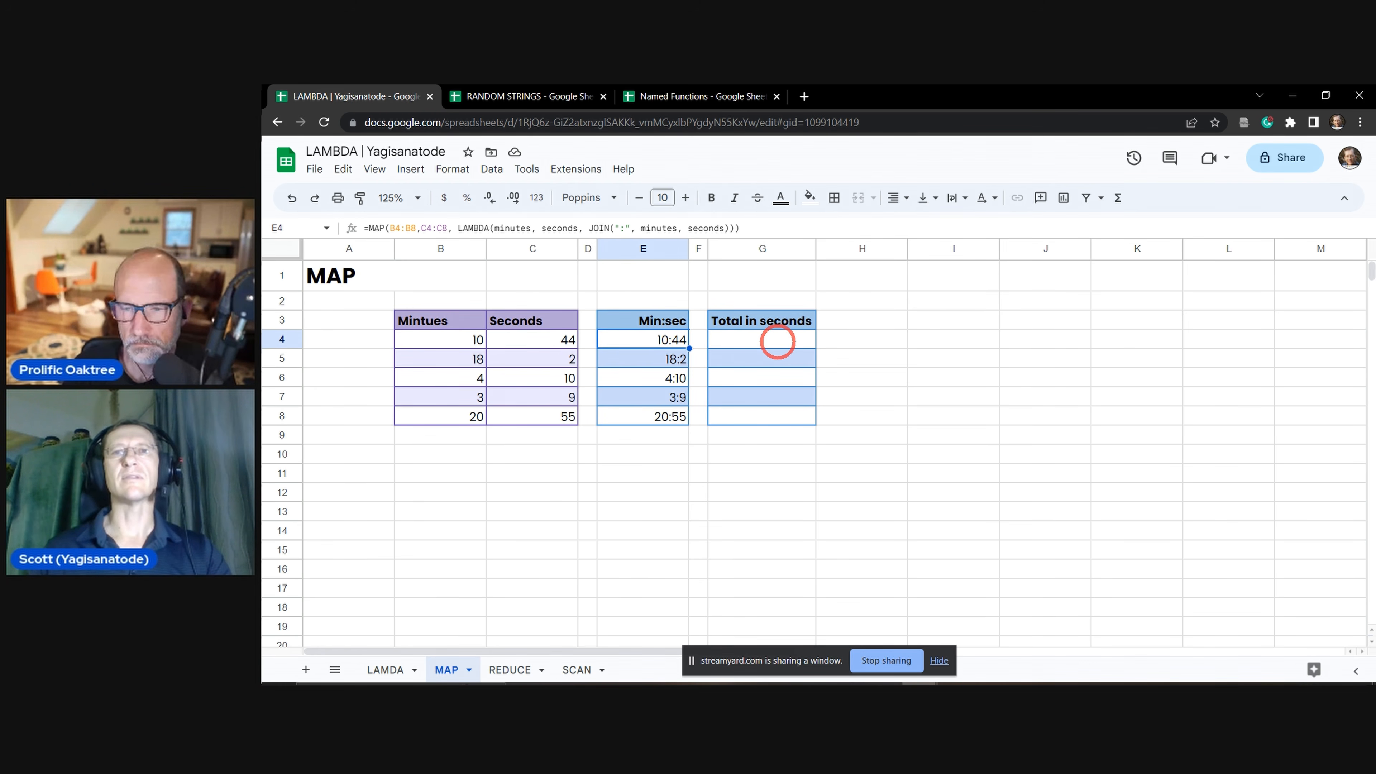
# Review B4 and C4 as the source values for the Total in seconds column and select G4.
pyautogui.click(777, 341)
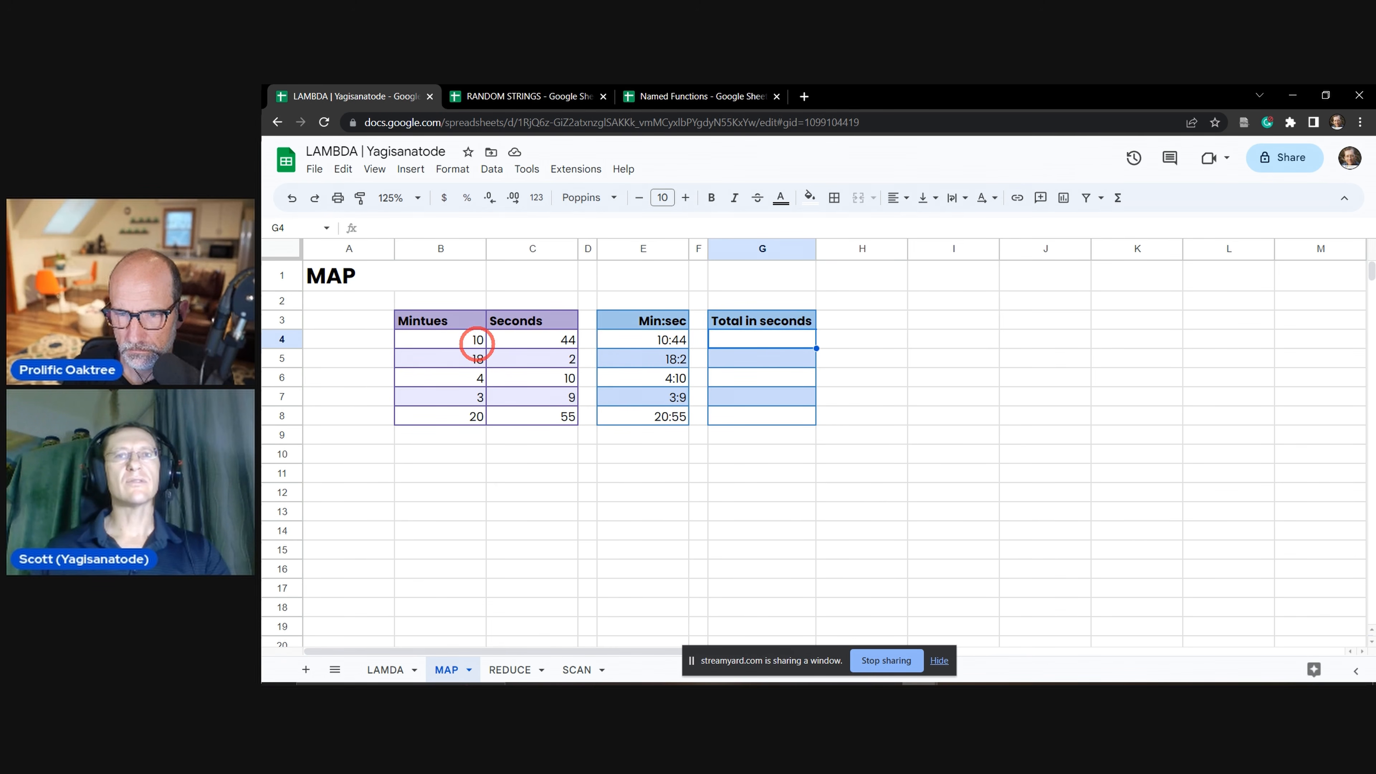
pyautogui.click(469, 342)
pyautogui.click(538, 340)
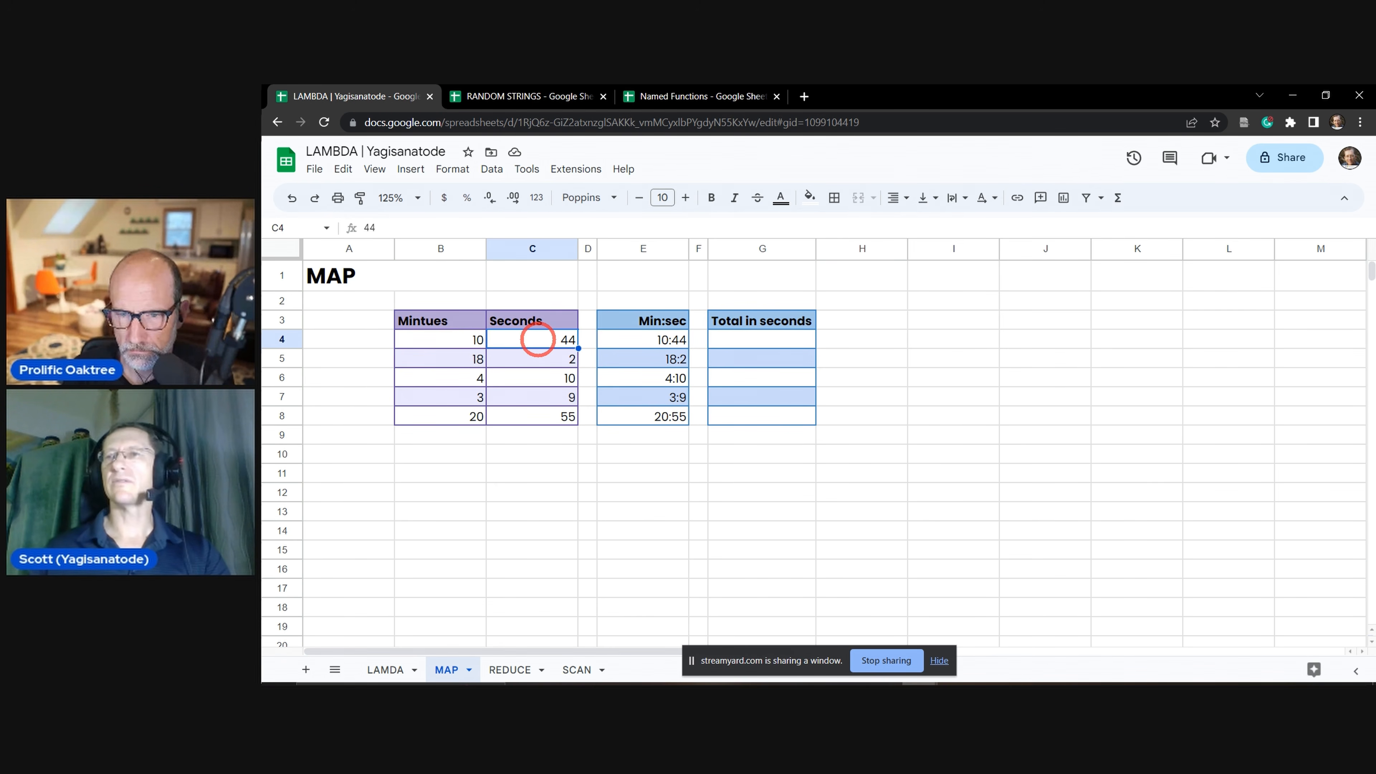
pyautogui.click(745, 338)
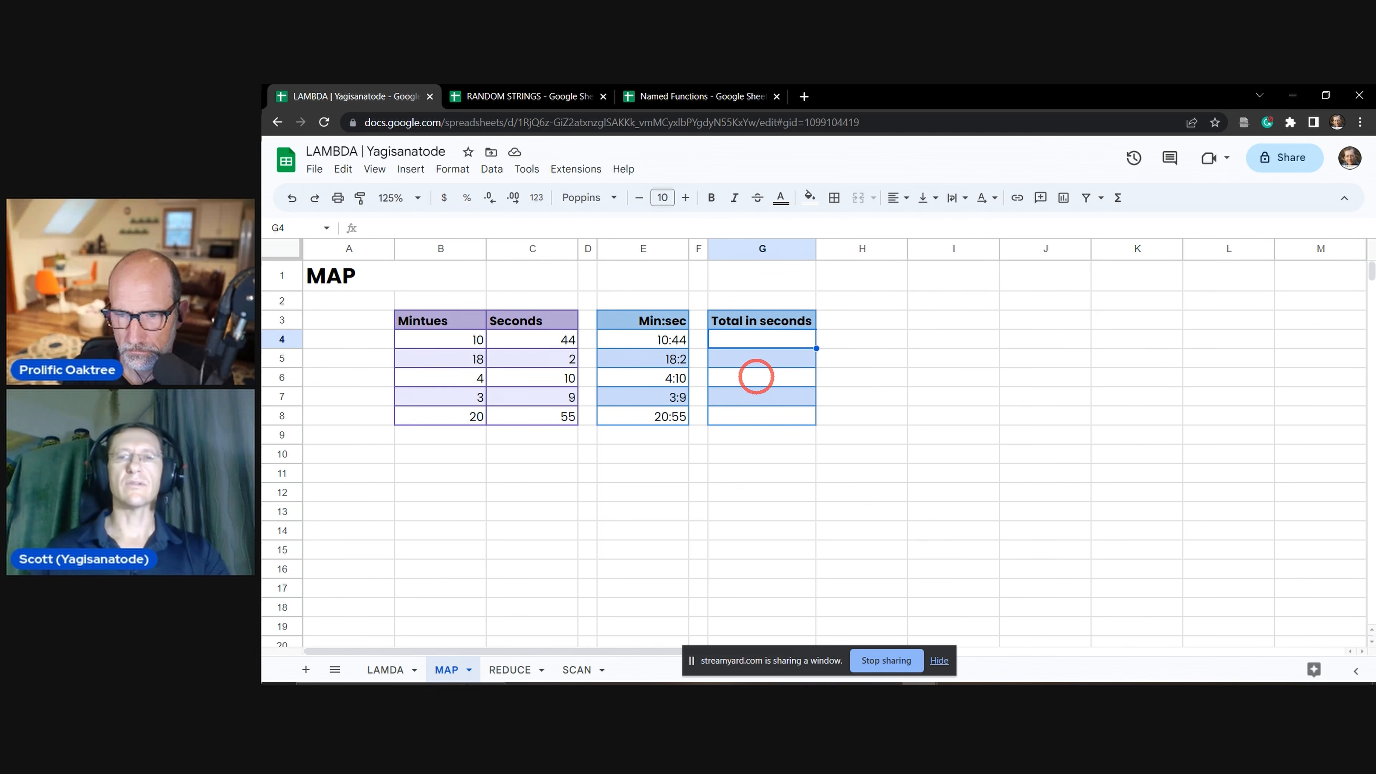
# Start a MAP formula in G4 with the Mintues range B4:B8 and the Seconds range C4:C8 as its arrays.
pyautogui.write('=')
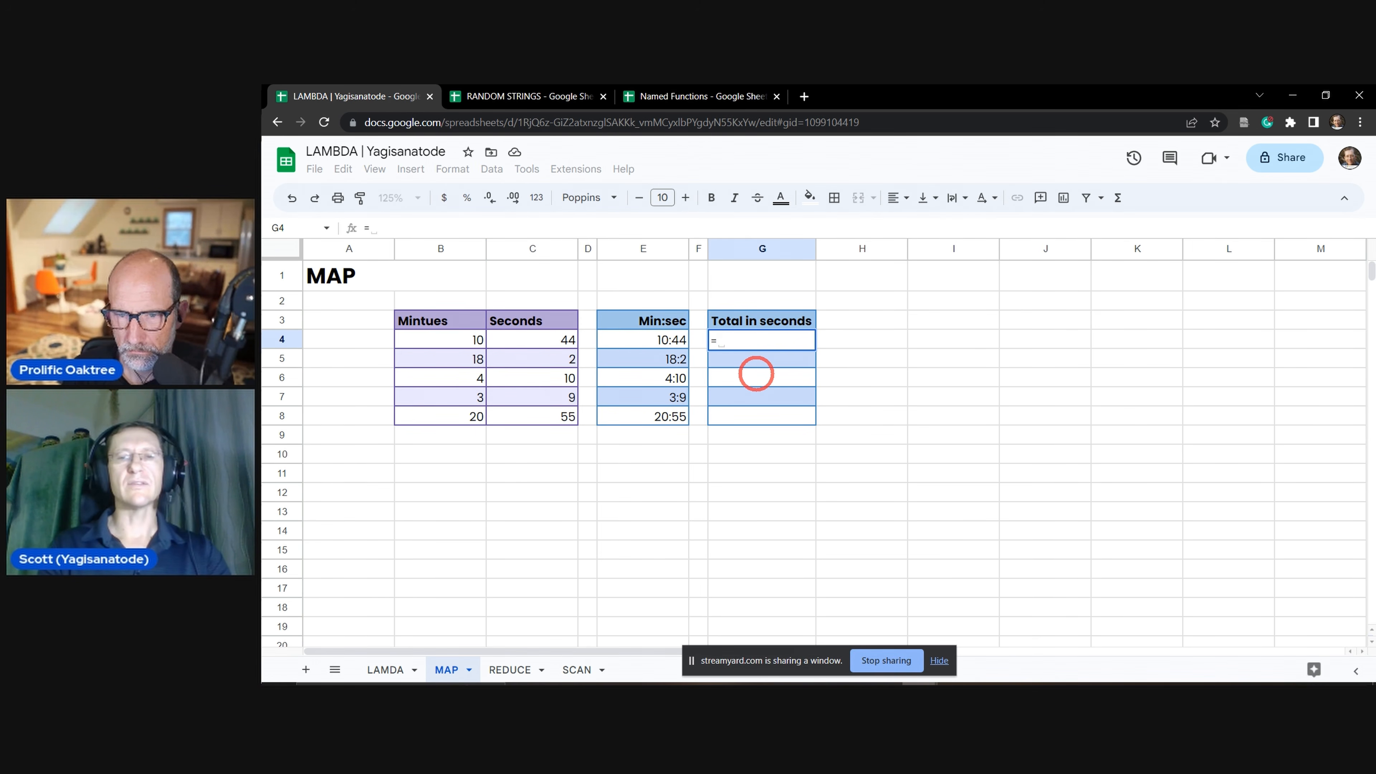
pyautogui.write('m')
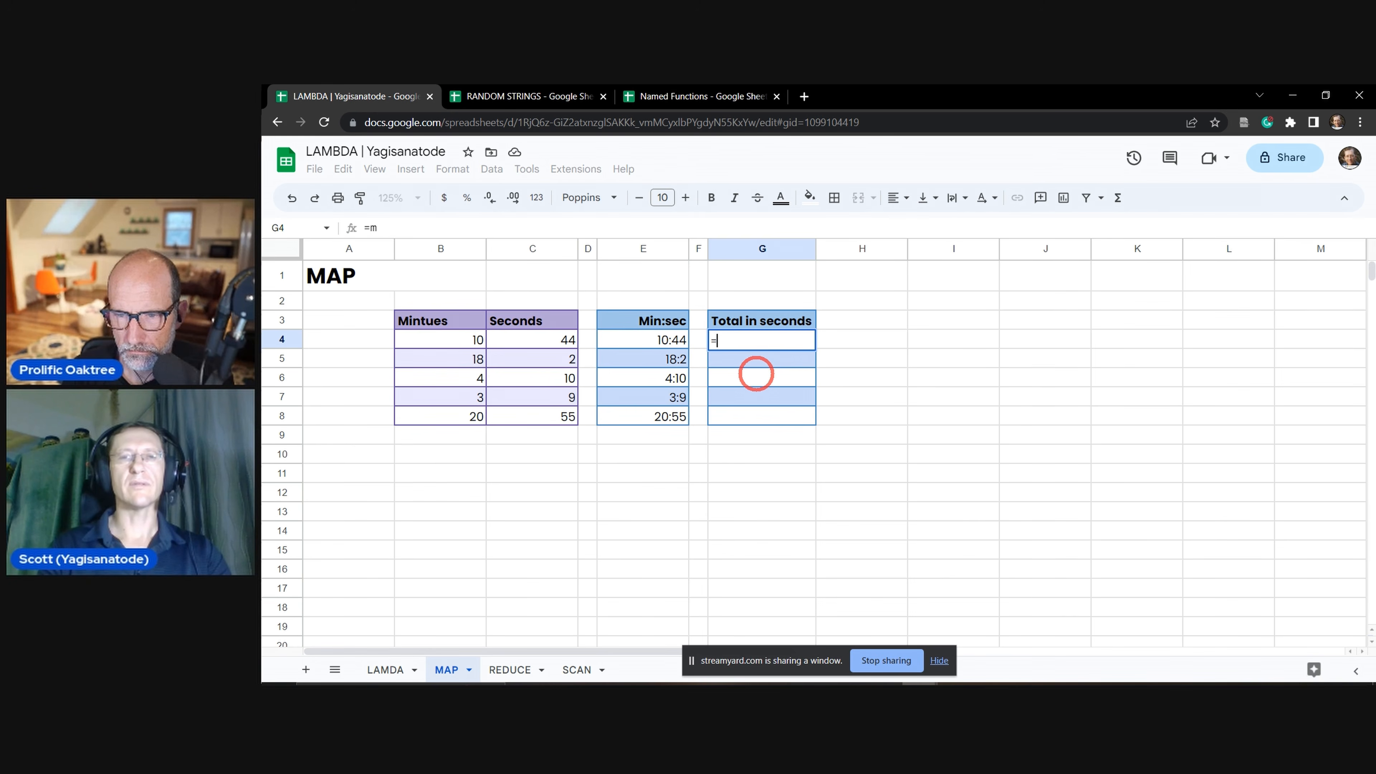
pyautogui.write('map')
pyautogui.press('Tab')
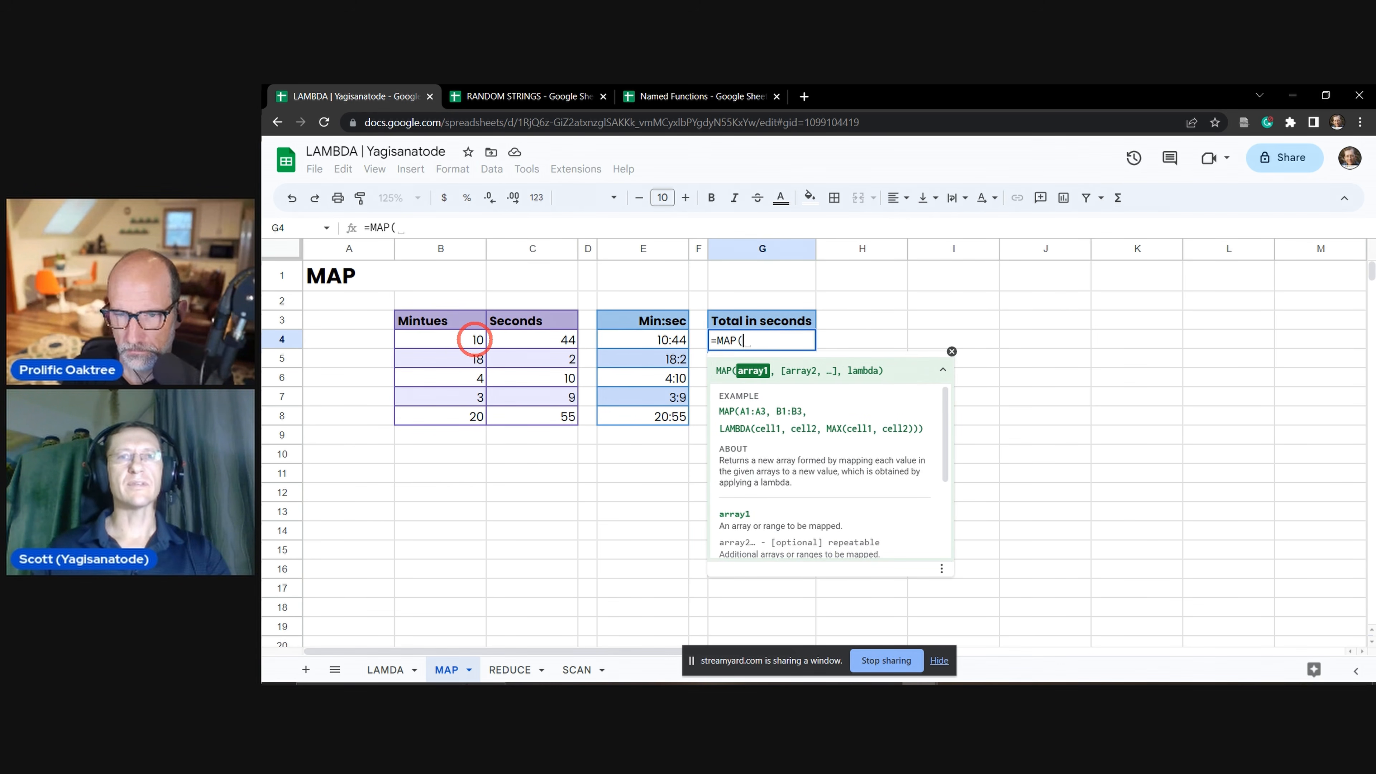
pyautogui.moveTo(475, 339); pyautogui.dragTo(467, 413)
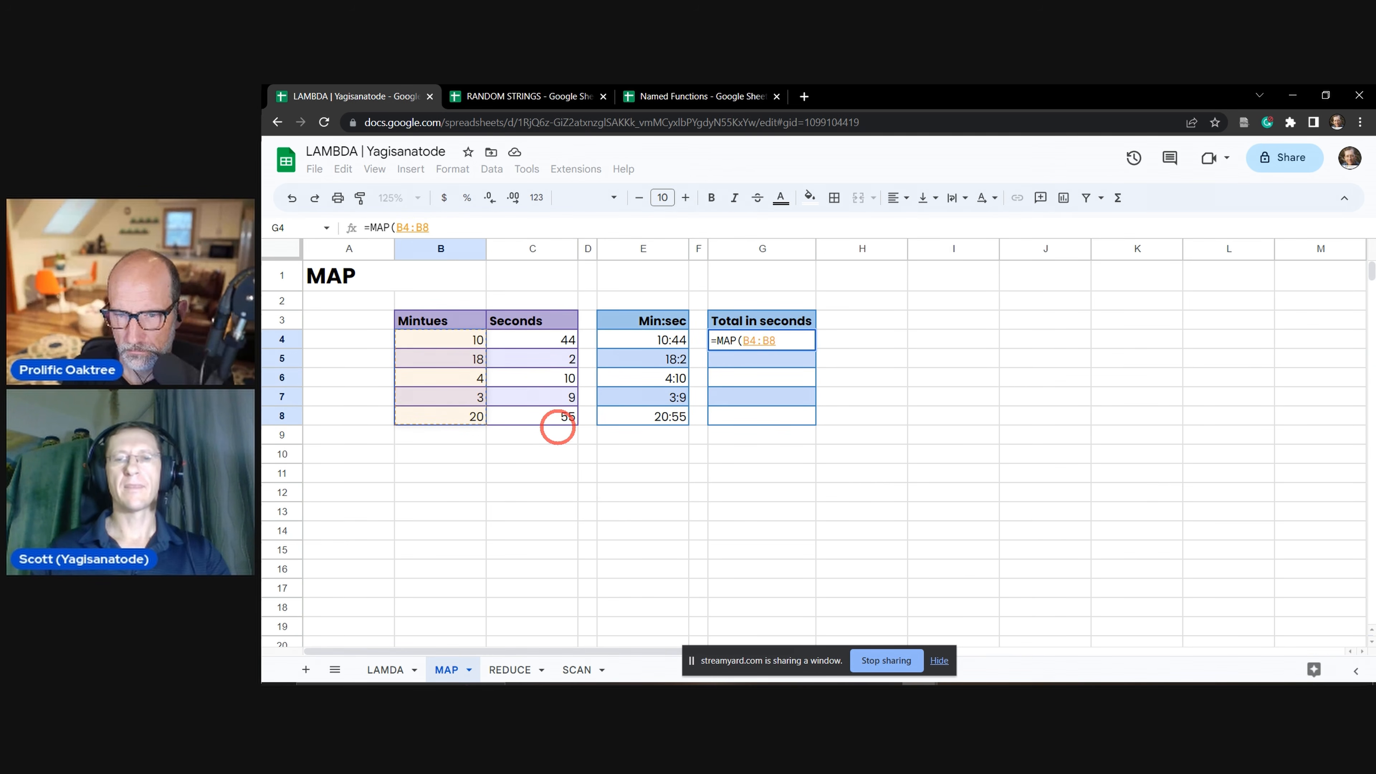
pyautogui.write(',')
pyautogui.moveTo(539, 337); pyautogui.dragTo(540, 407)
pyautogui.write(',')
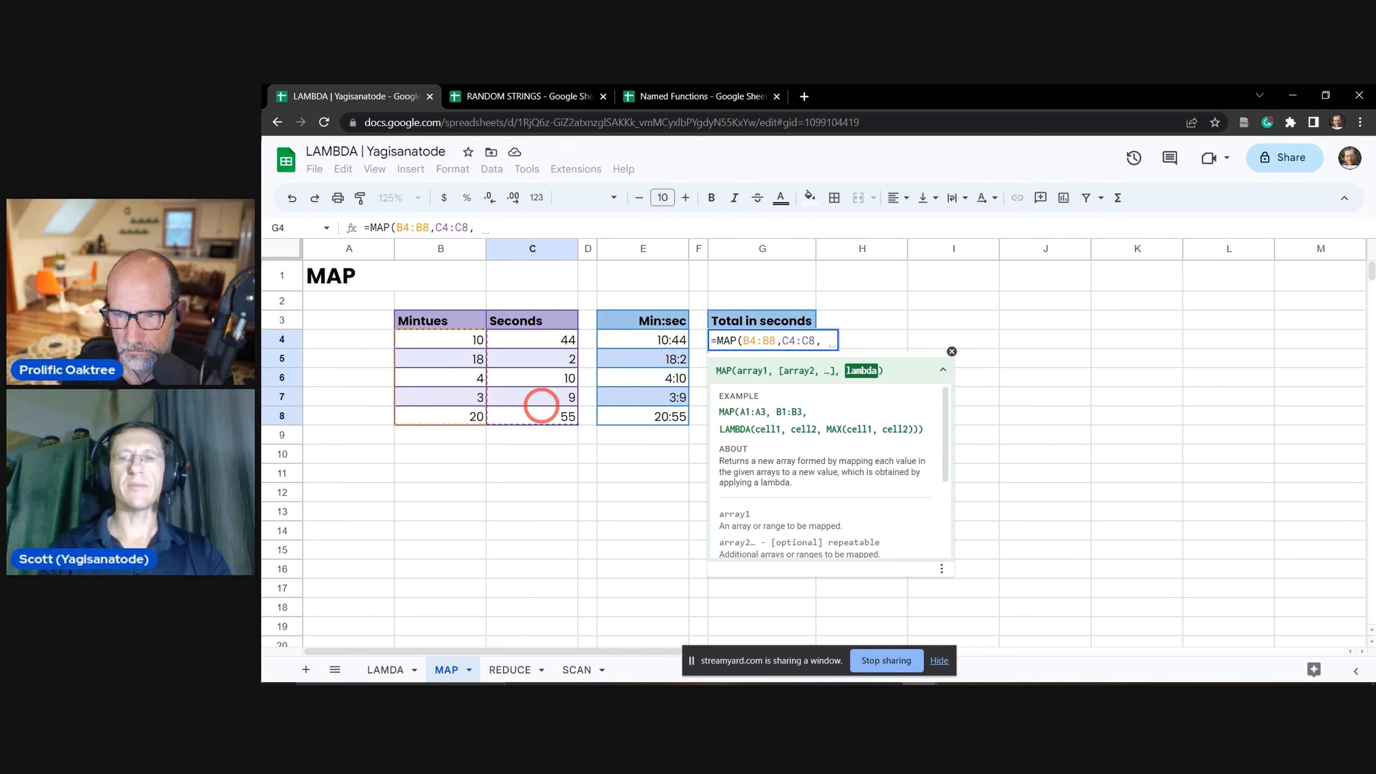
# Add a LAMBDA as the last argument of MAP in G4, naming its arguments minutes and seconds.
pyautogui.write(' LAMBDA')
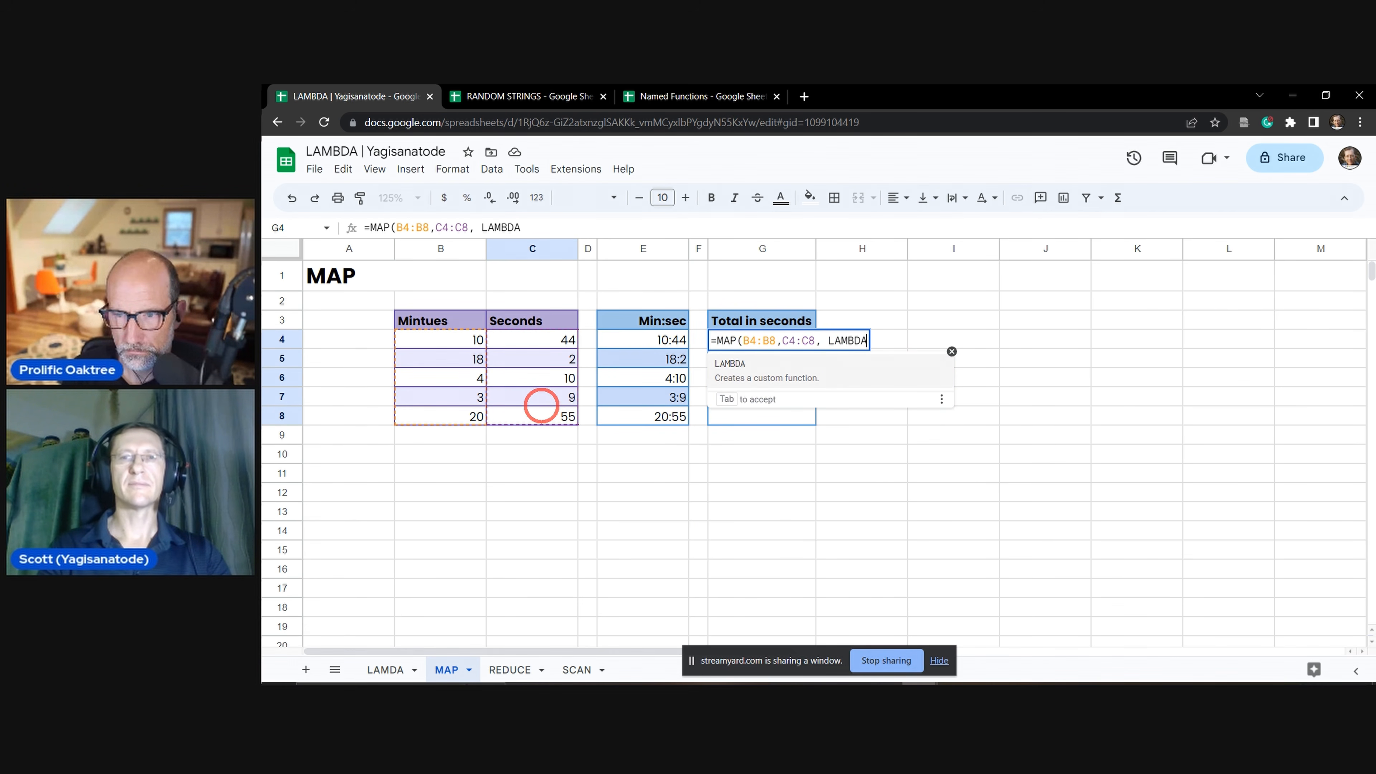
pyautogui.write('(')
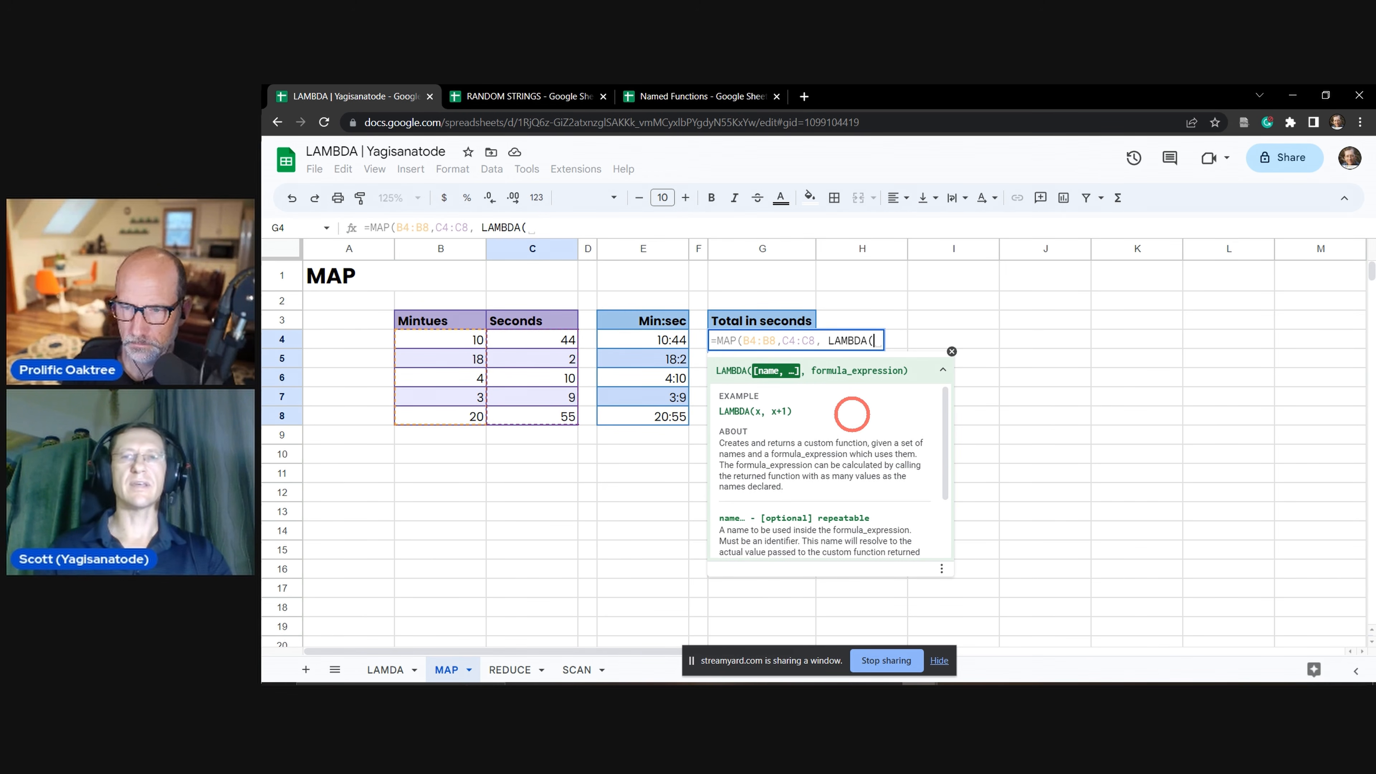
pyautogui.write(' minu')
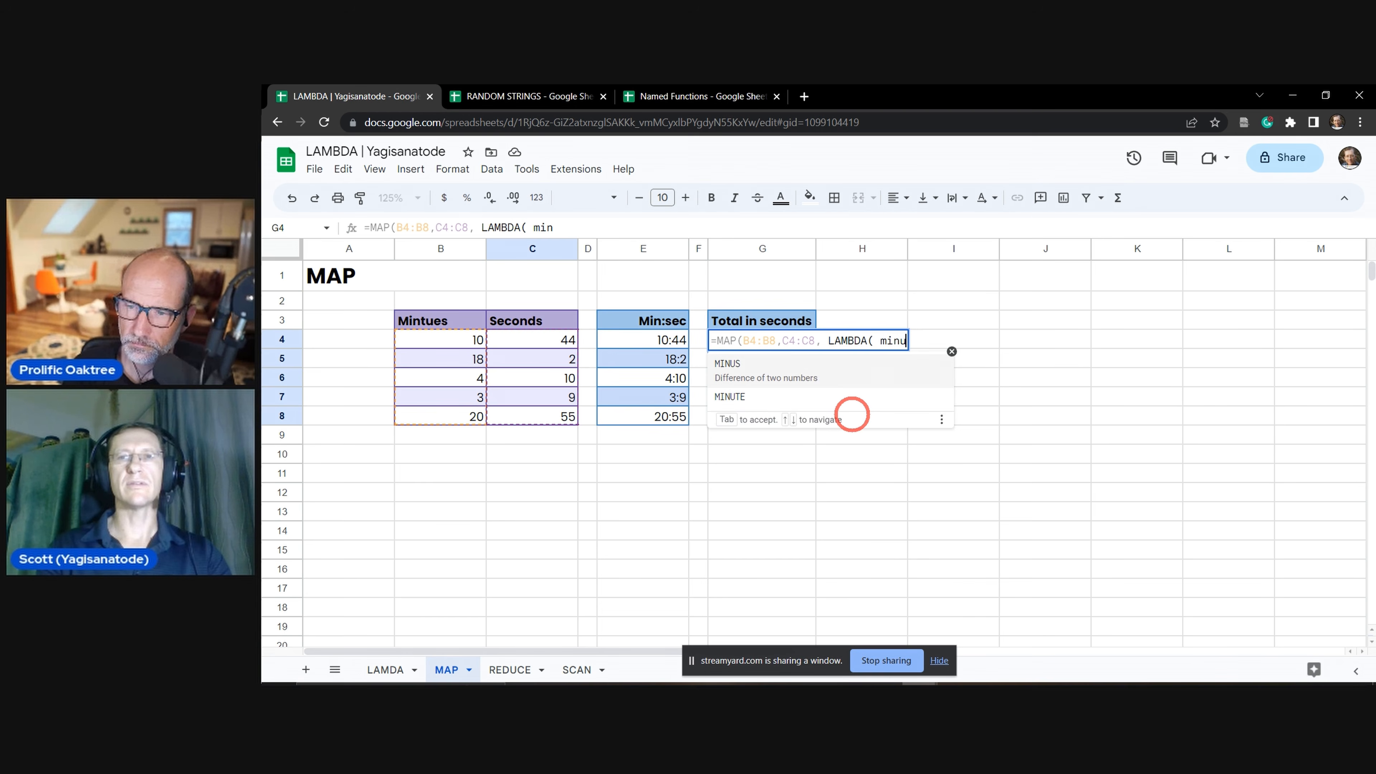
pyautogui.write('tes, sec')
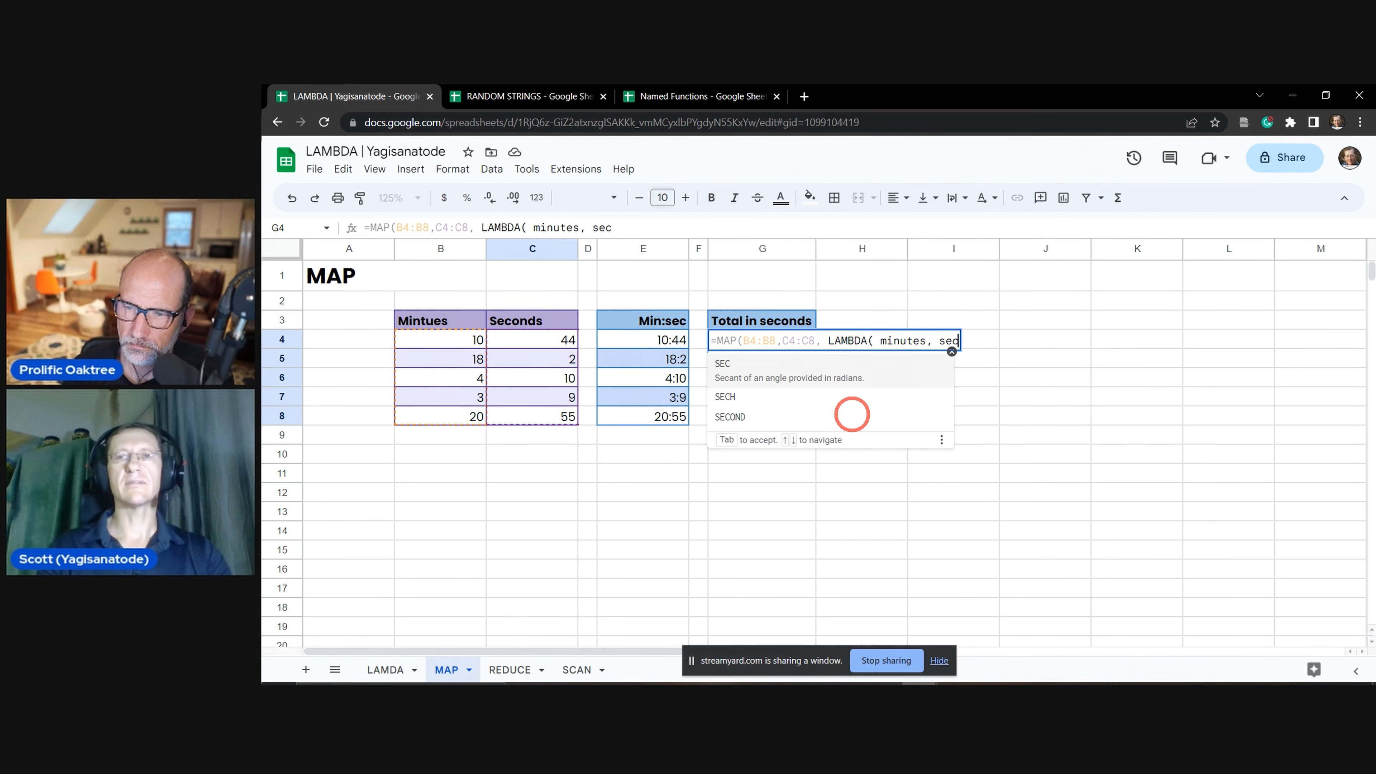
pyautogui.write('onds')
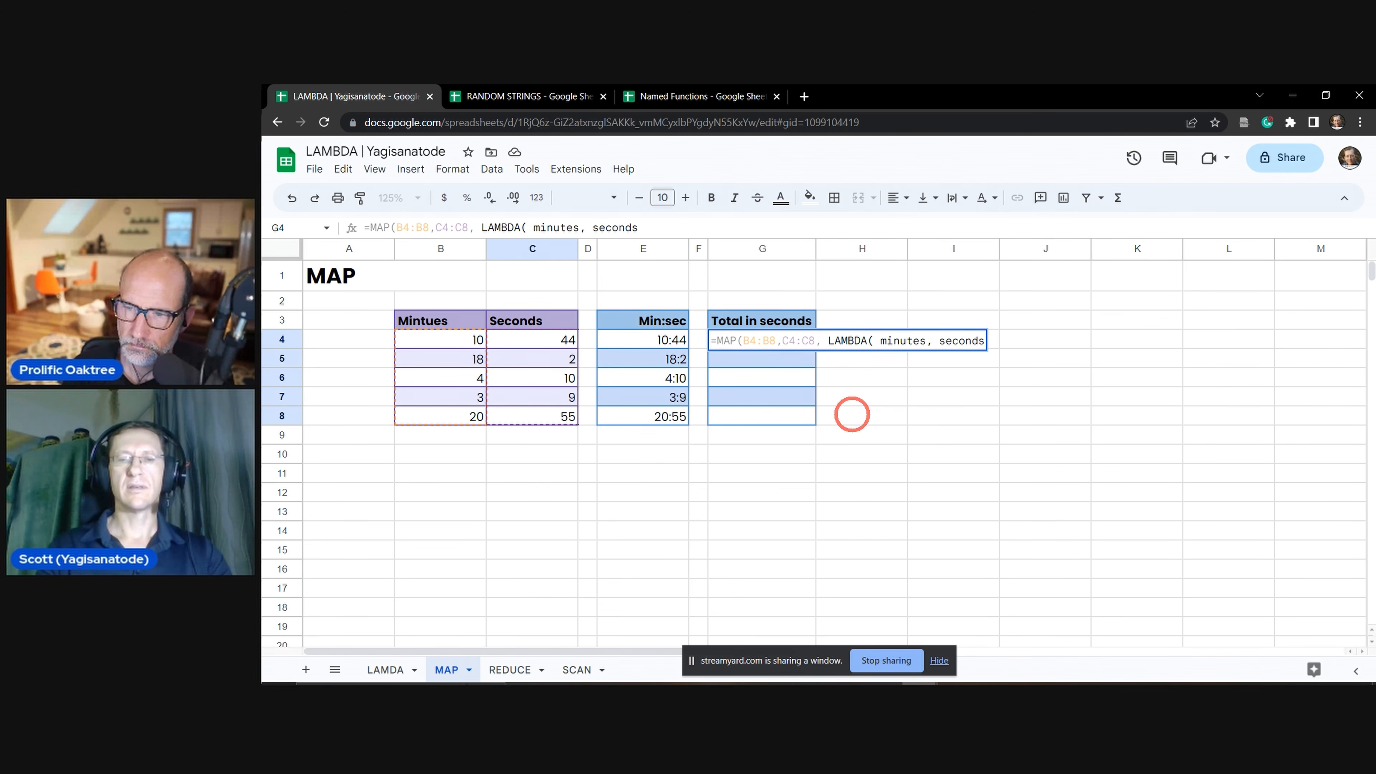
pyautogui.write(',')
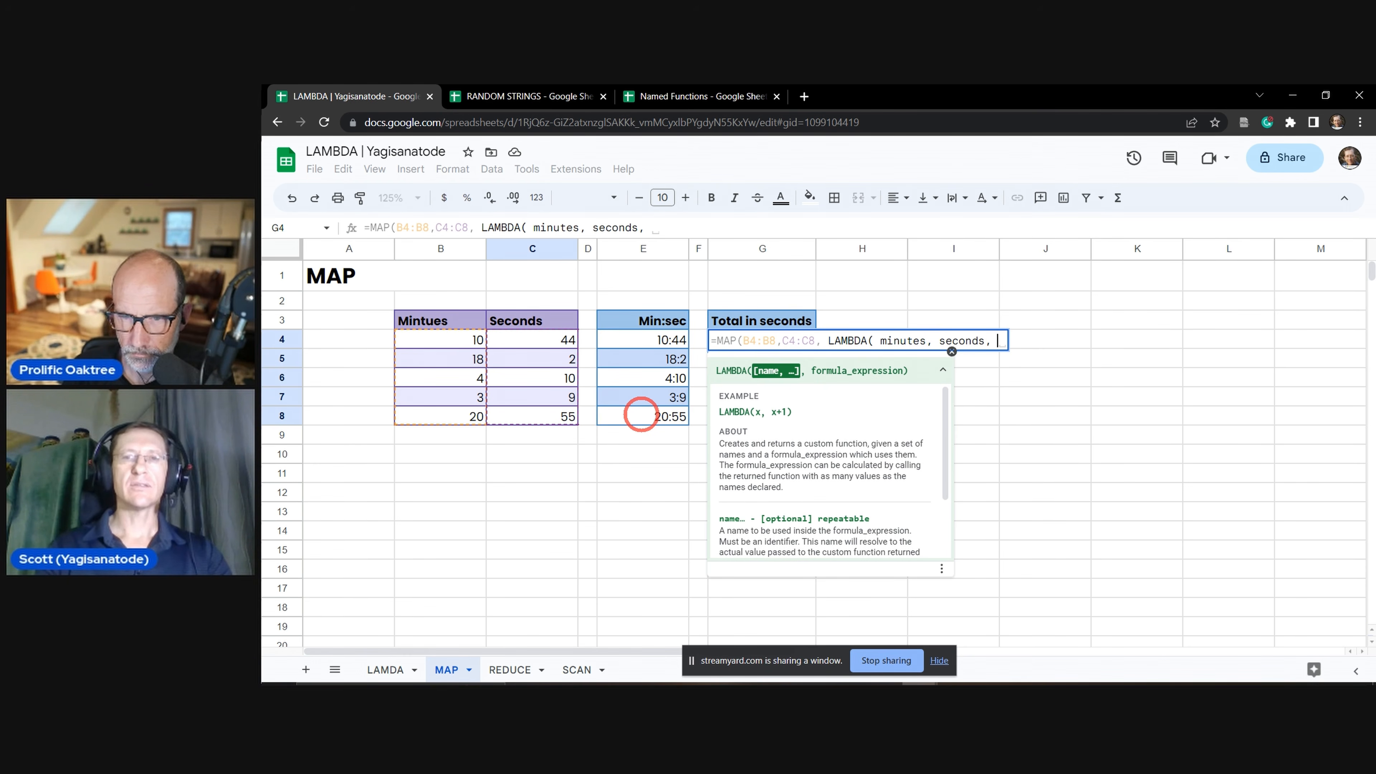
# Complete the LAMBDA in G4 with the expression minutes * 60 + seconds, close both parentheses and commit the formula.
pyautogui.write('minutes * ')
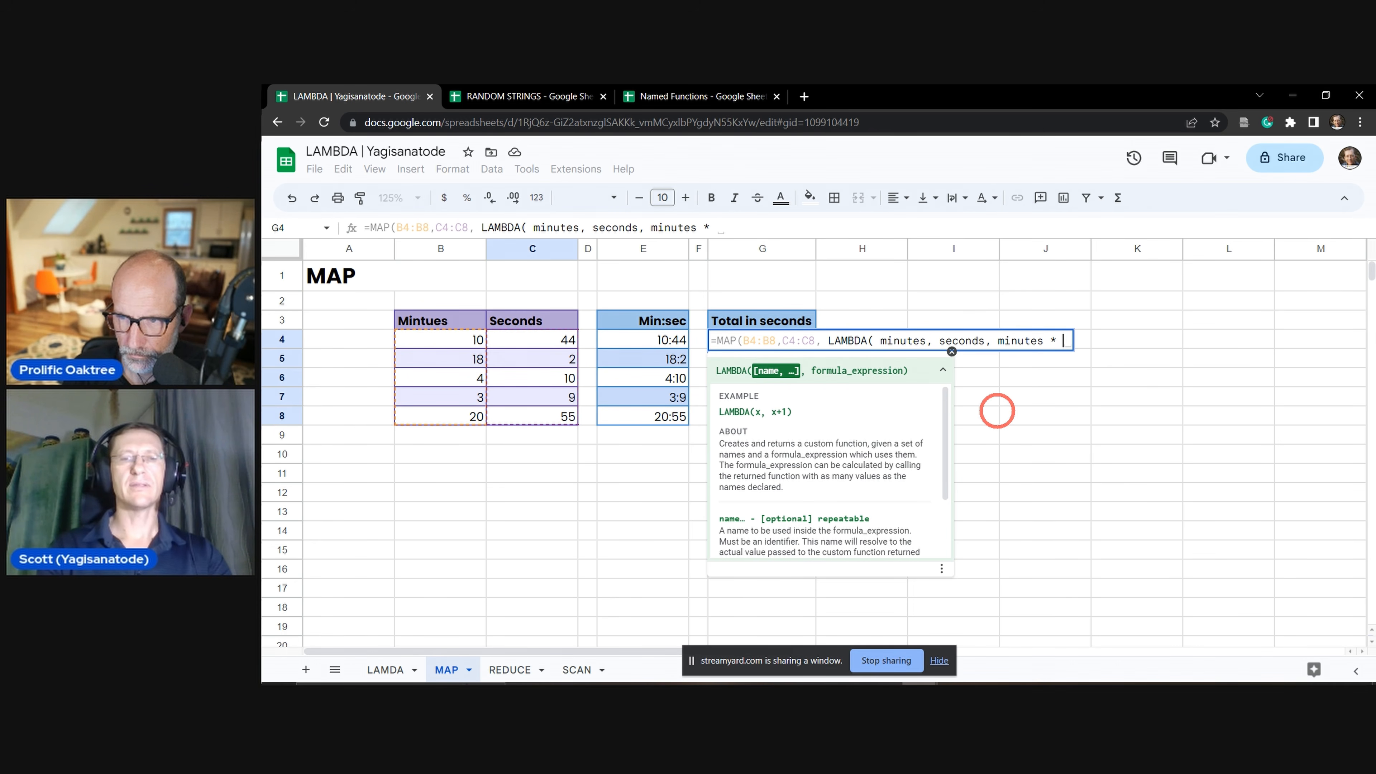
pyautogui.write(' 60')
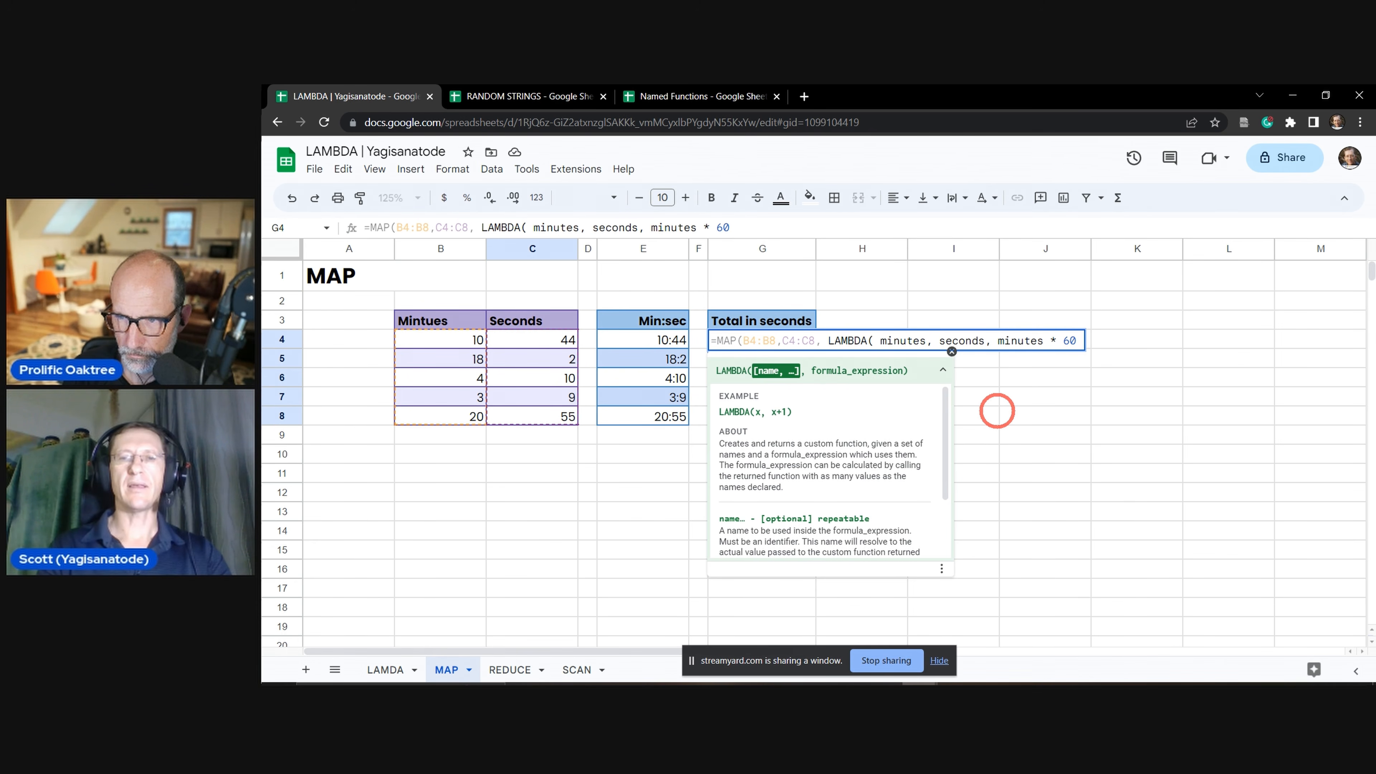
pyautogui.write(' + seconds')
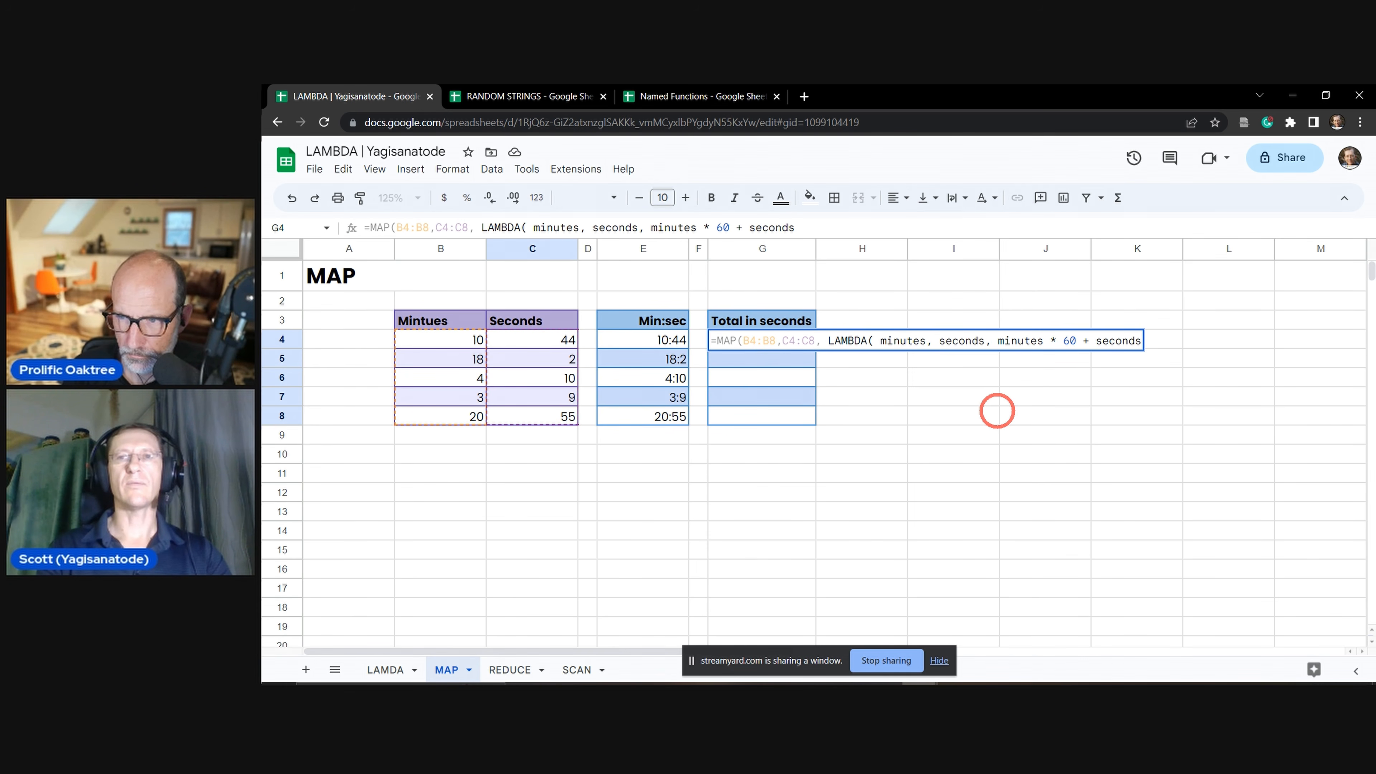
pyautogui.write(')')
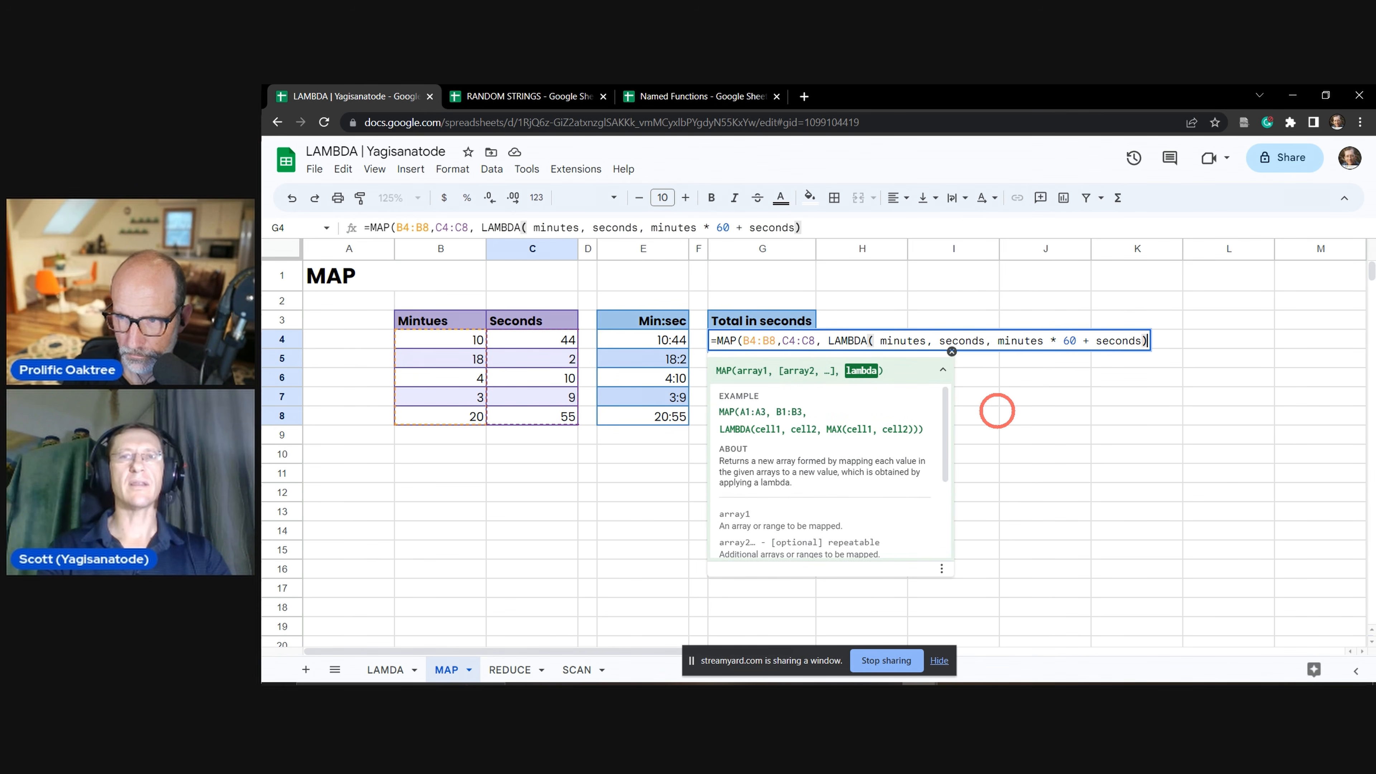
pyautogui.write(')')
pyautogui.press('Tab')
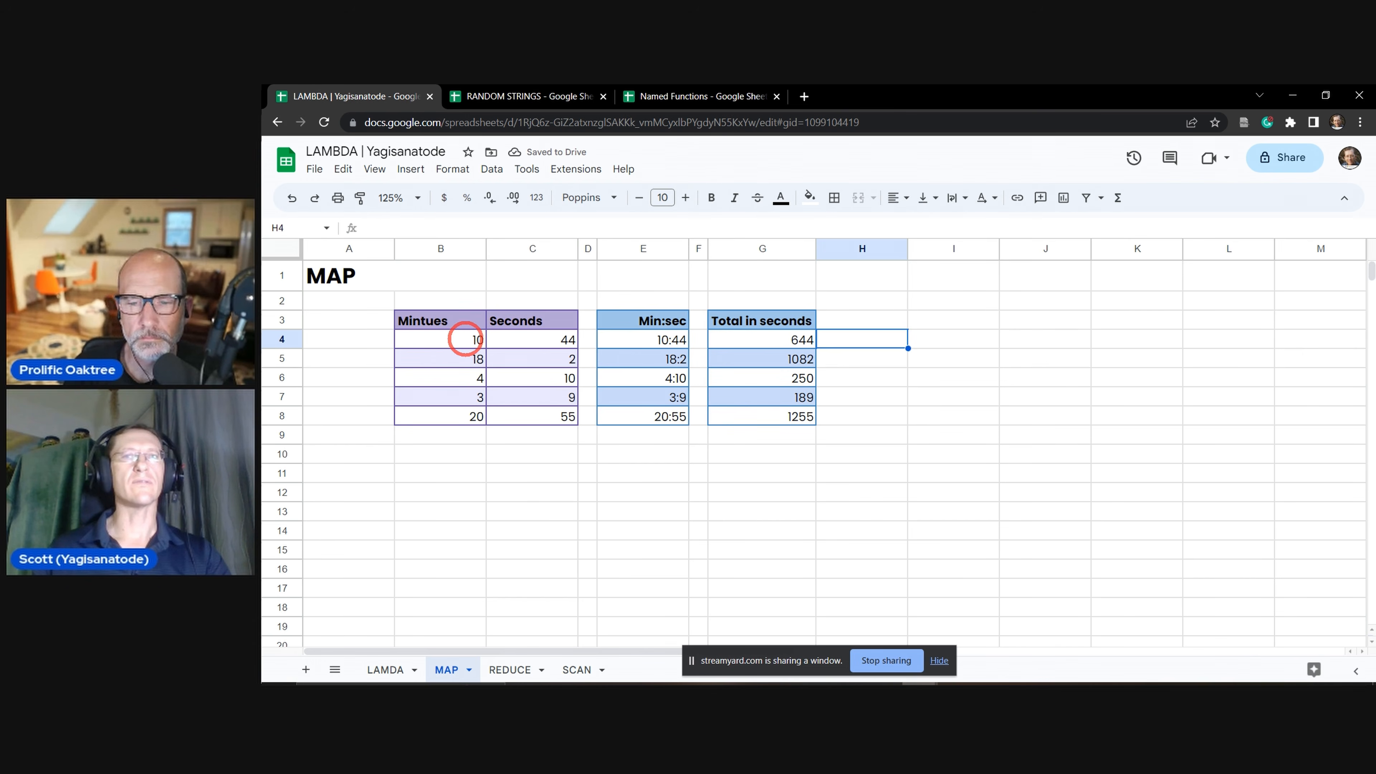
# Compare the source minutes and seconds row by row with the values in the Total in seconds column.
pyautogui.moveTo(463, 338); pyautogui.dragTo(491, 386)
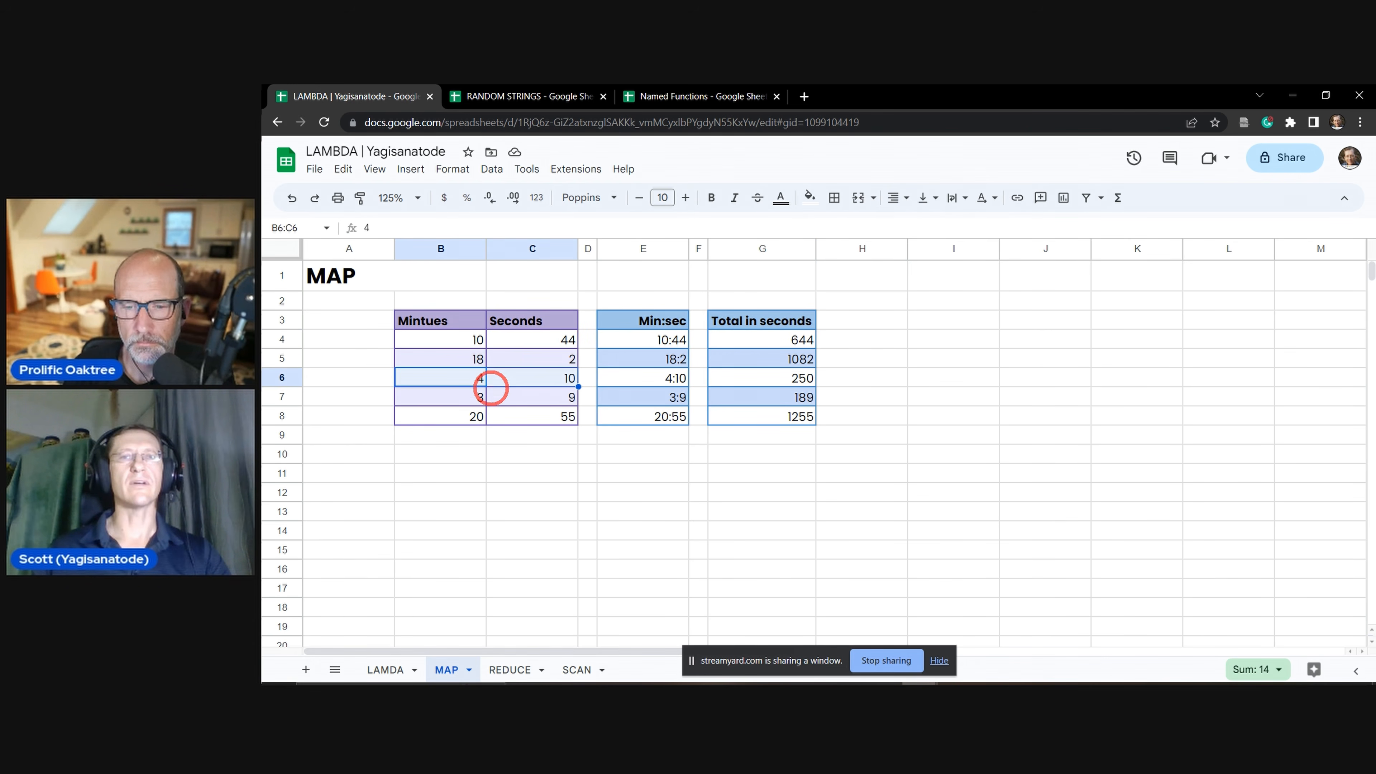
pyautogui.click(834, 510)
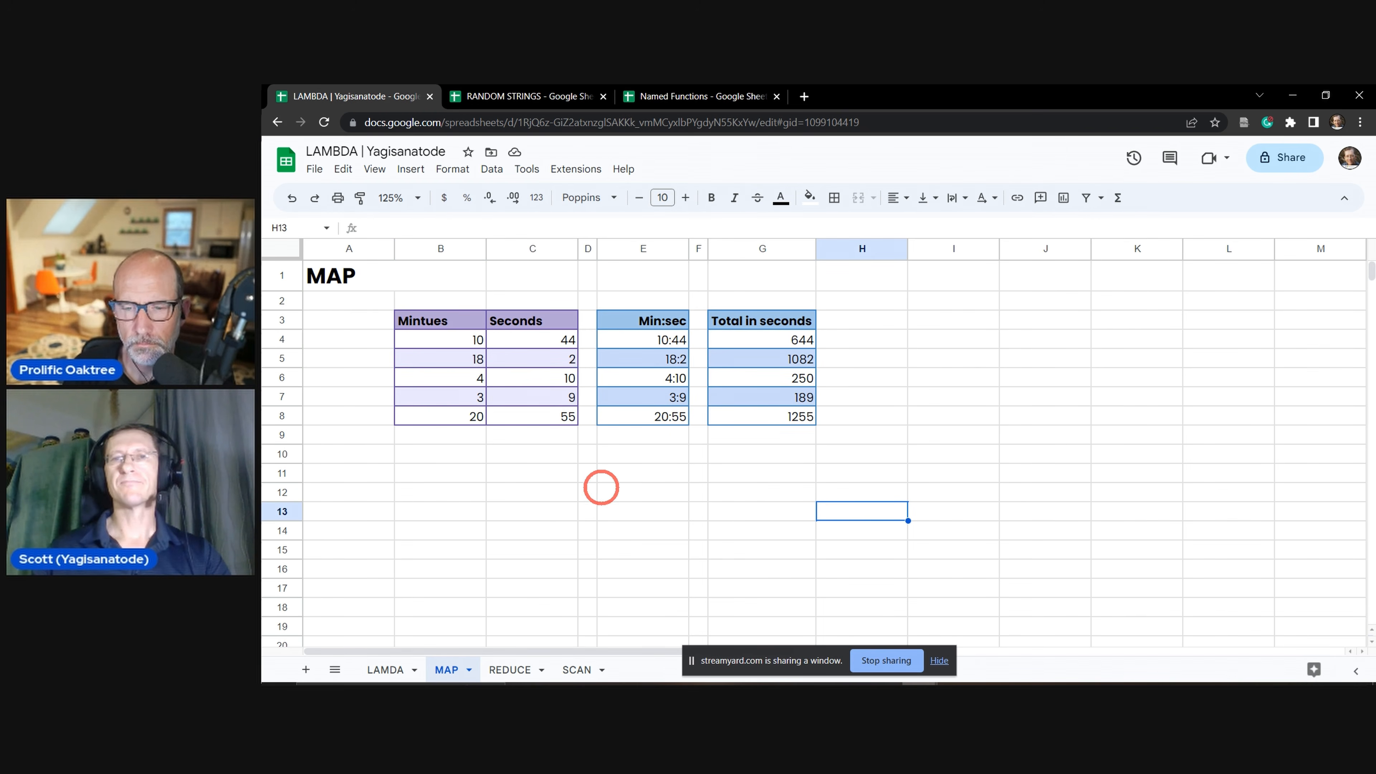
pyautogui.click(605, 455)
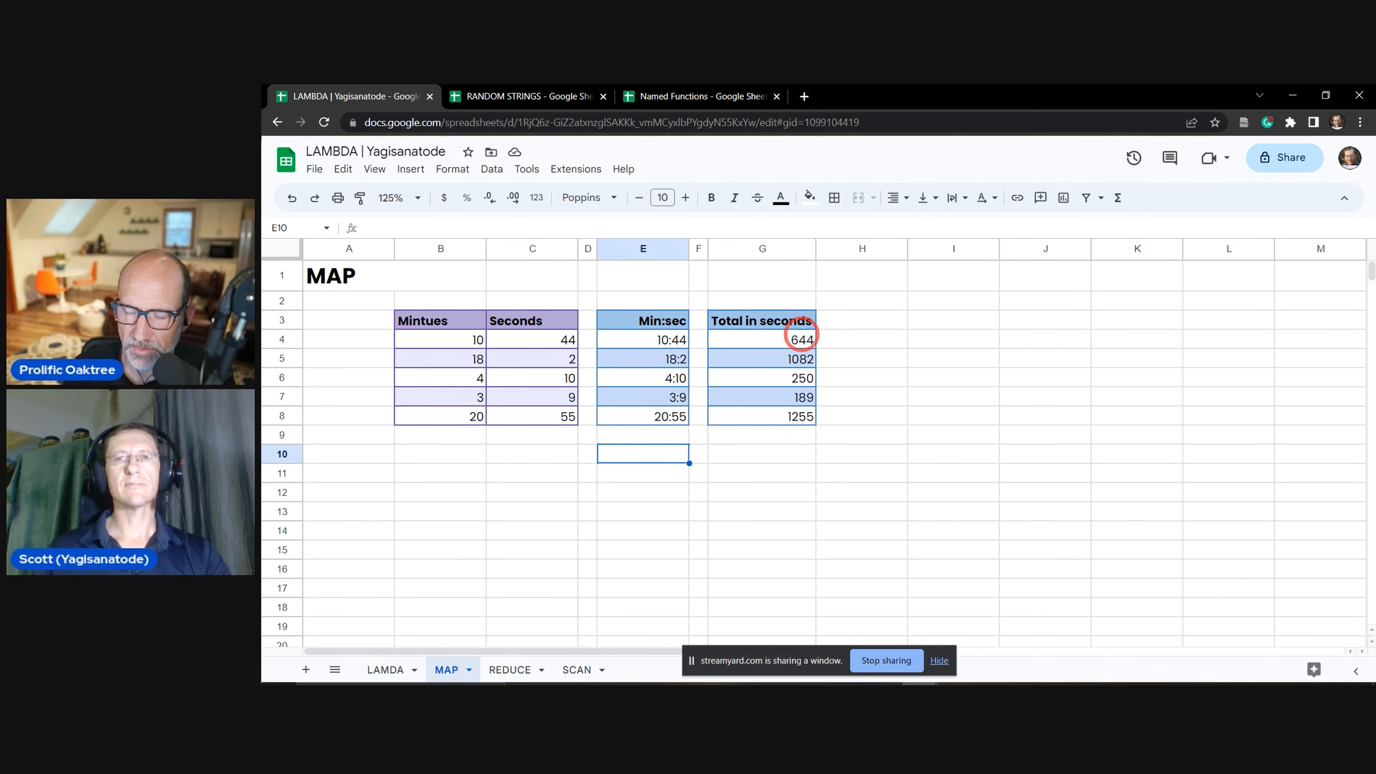
# Change the MAP ranges in G4 to the open-ended B4:B and C4:C, and inspect G9 below the table.
pyautogui.click(801, 341)
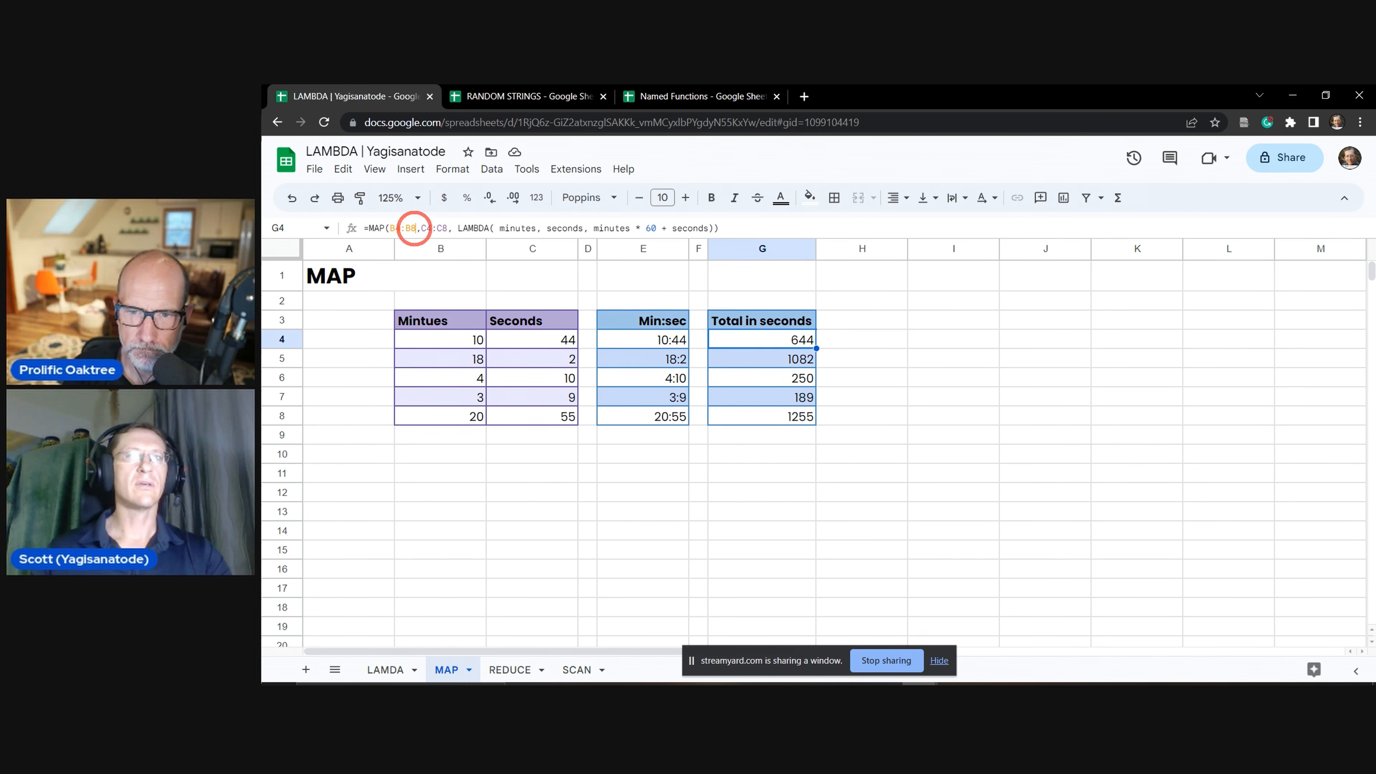
pyautogui.click(414, 227)
pyautogui.press('BackSpace')
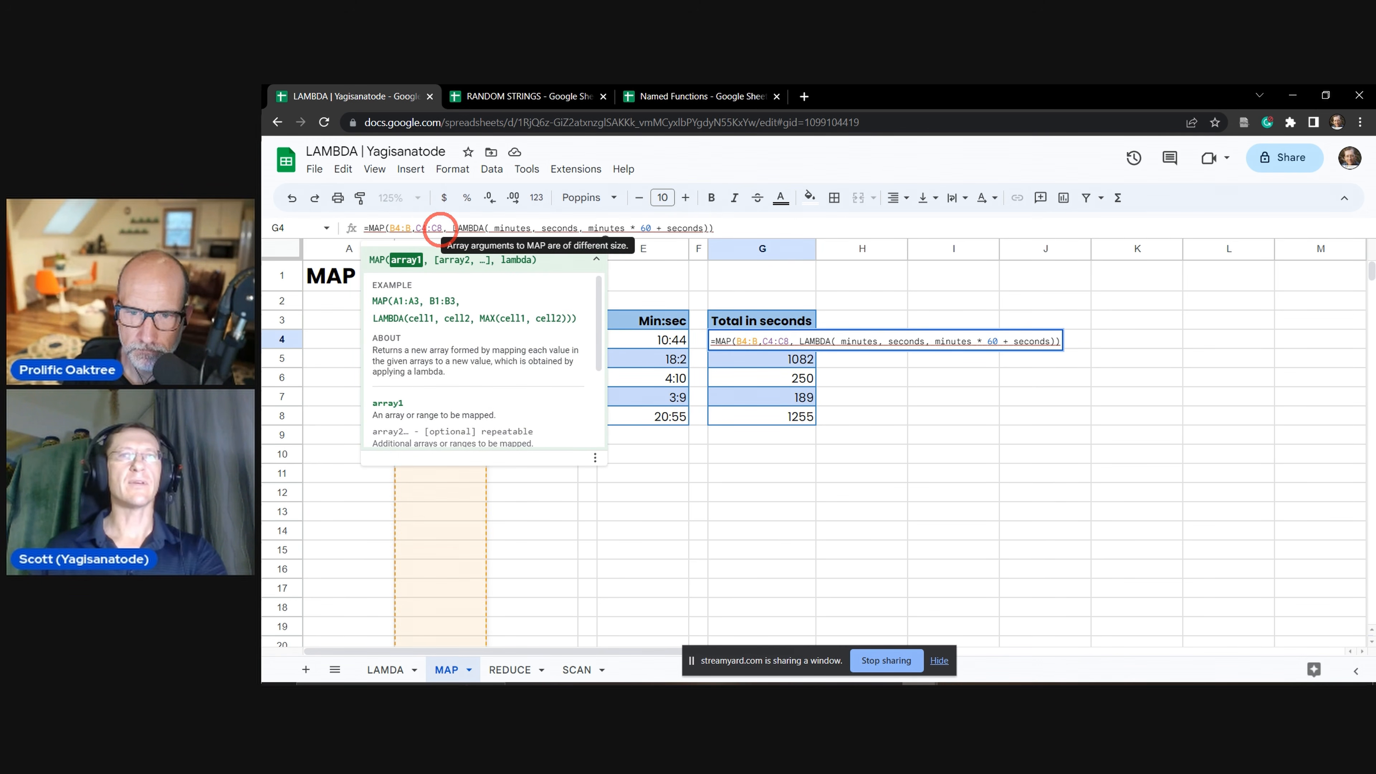
pyautogui.press('Tab')
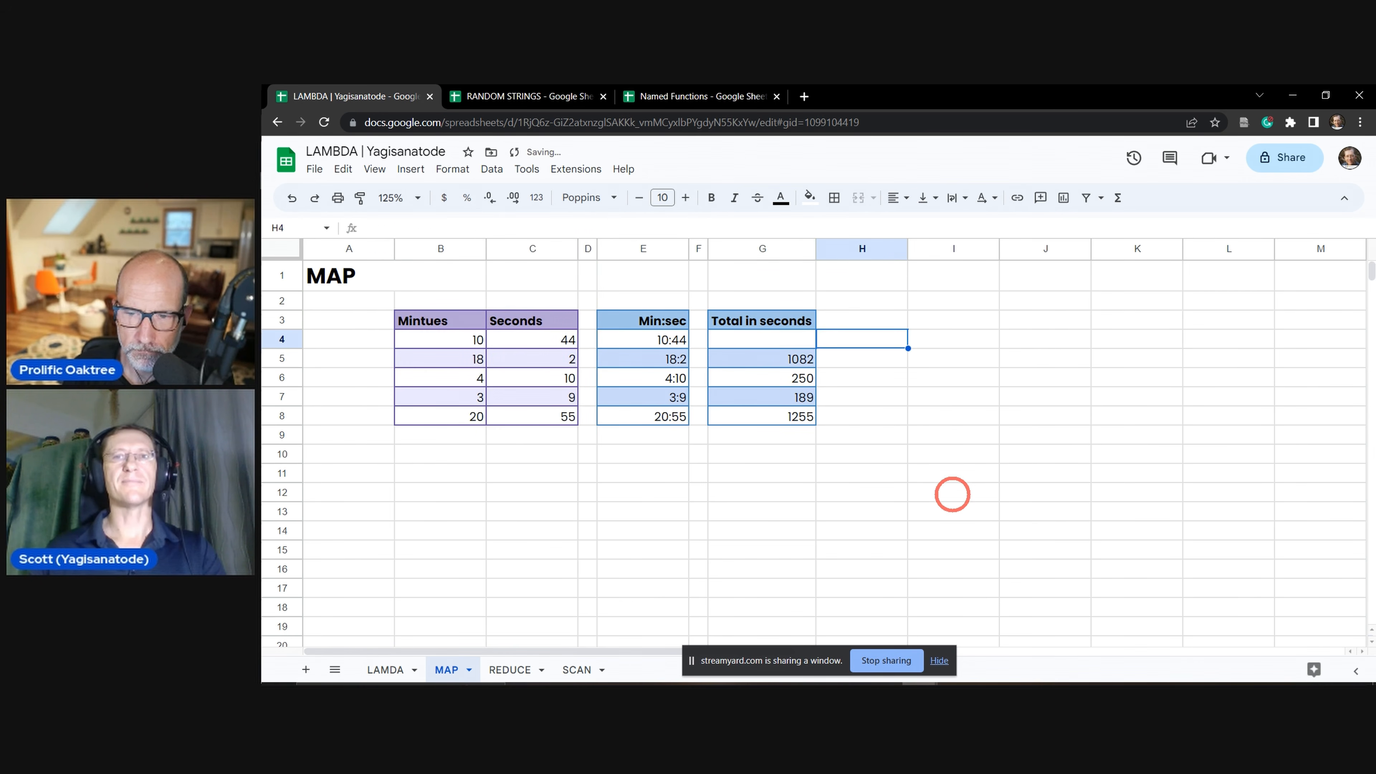
pyautogui.click(780, 439)
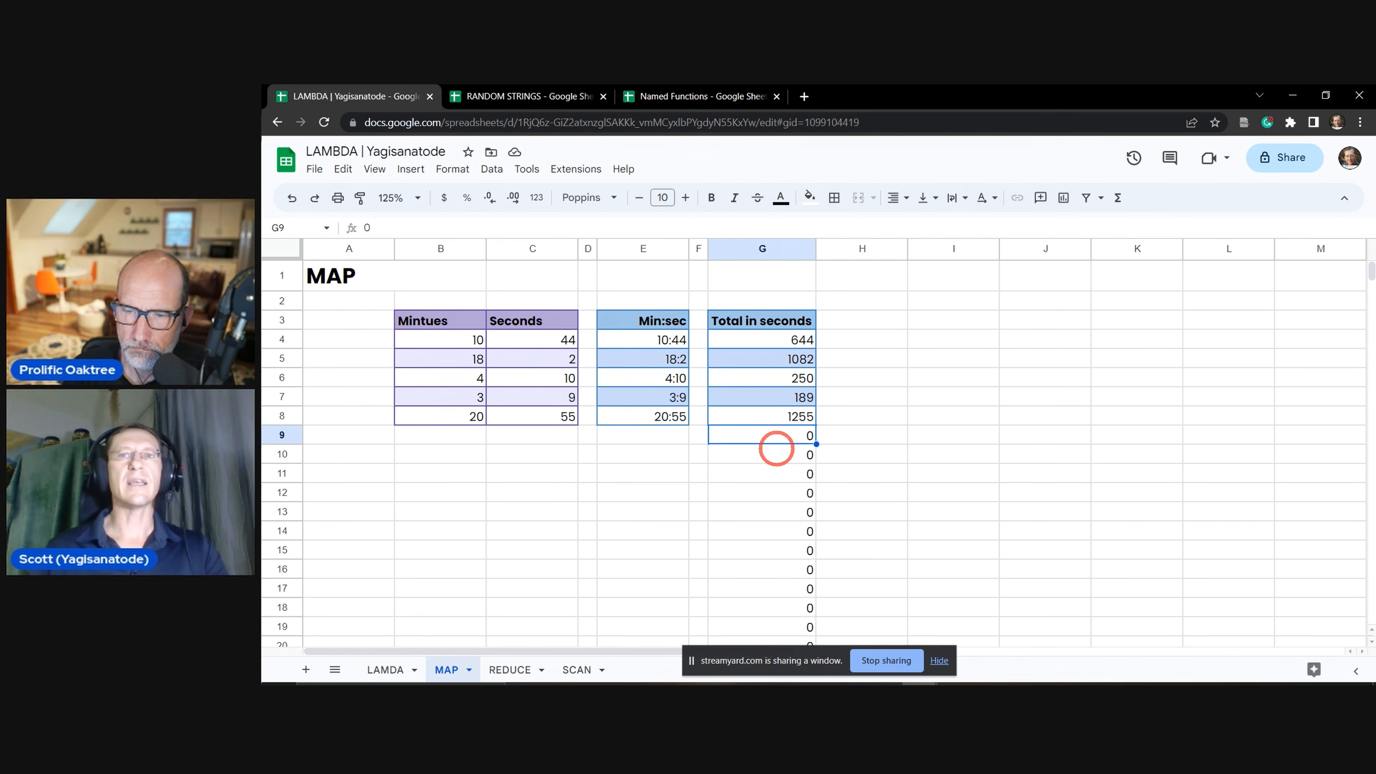
# Restore the MAP ranges in G4 to B4:B8 and C4:C8 and commit the formula.
pyautogui.click(801, 340)
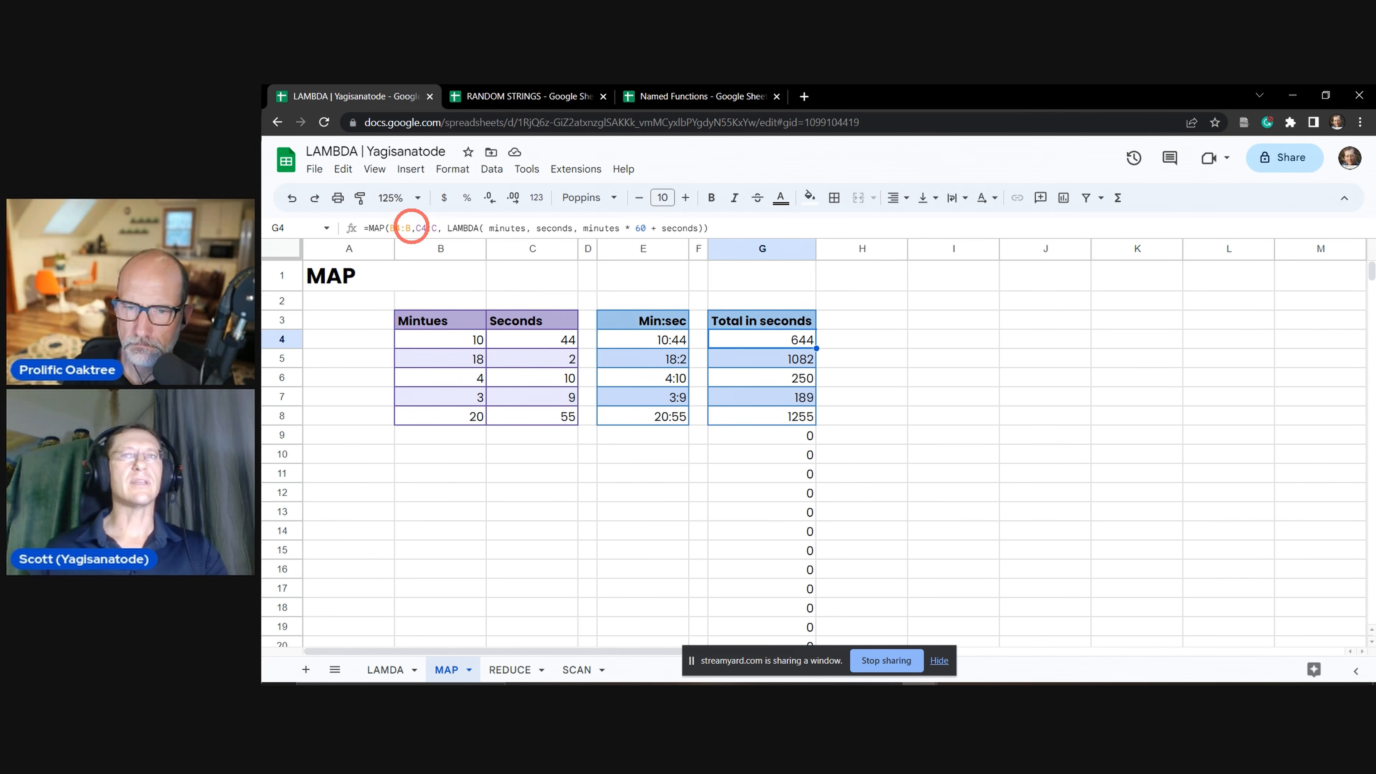
pyautogui.click(410, 226)
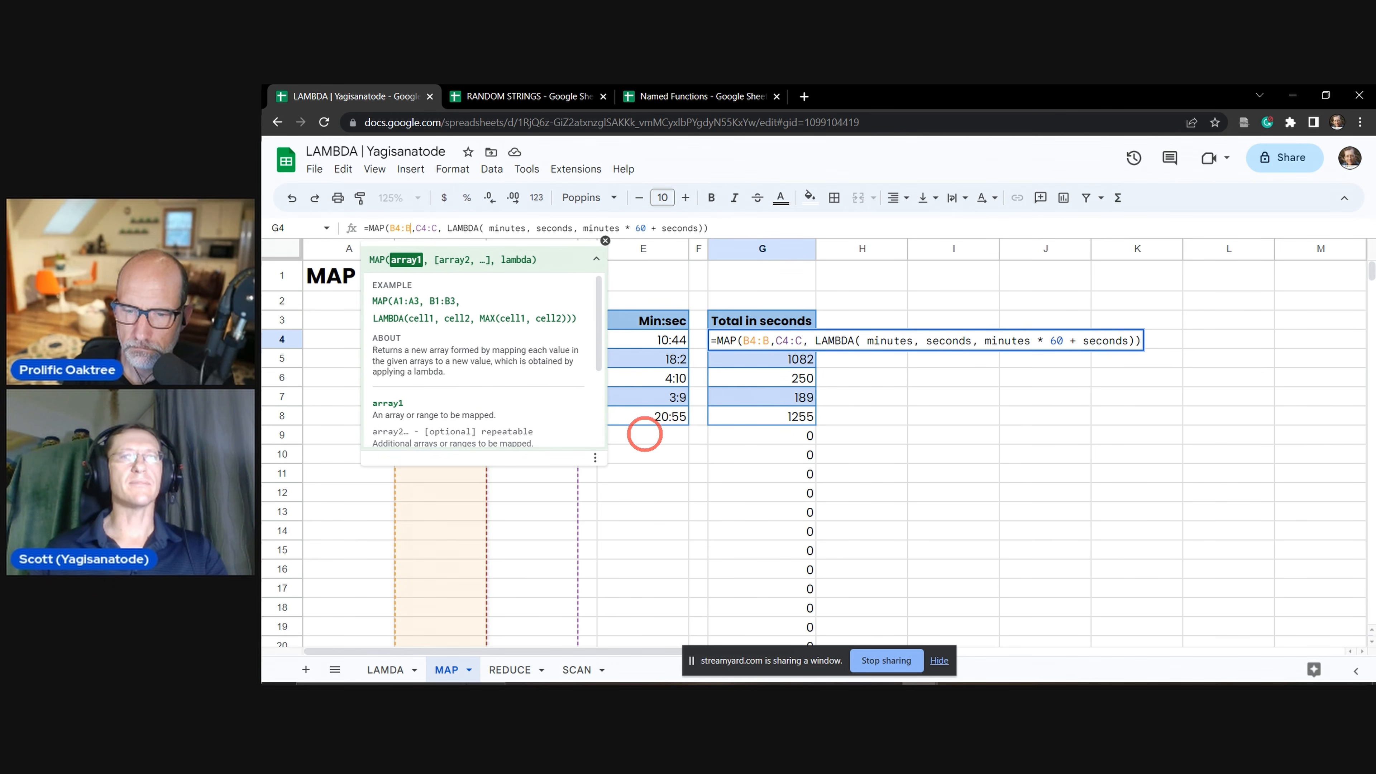
pyautogui.click(638, 451)
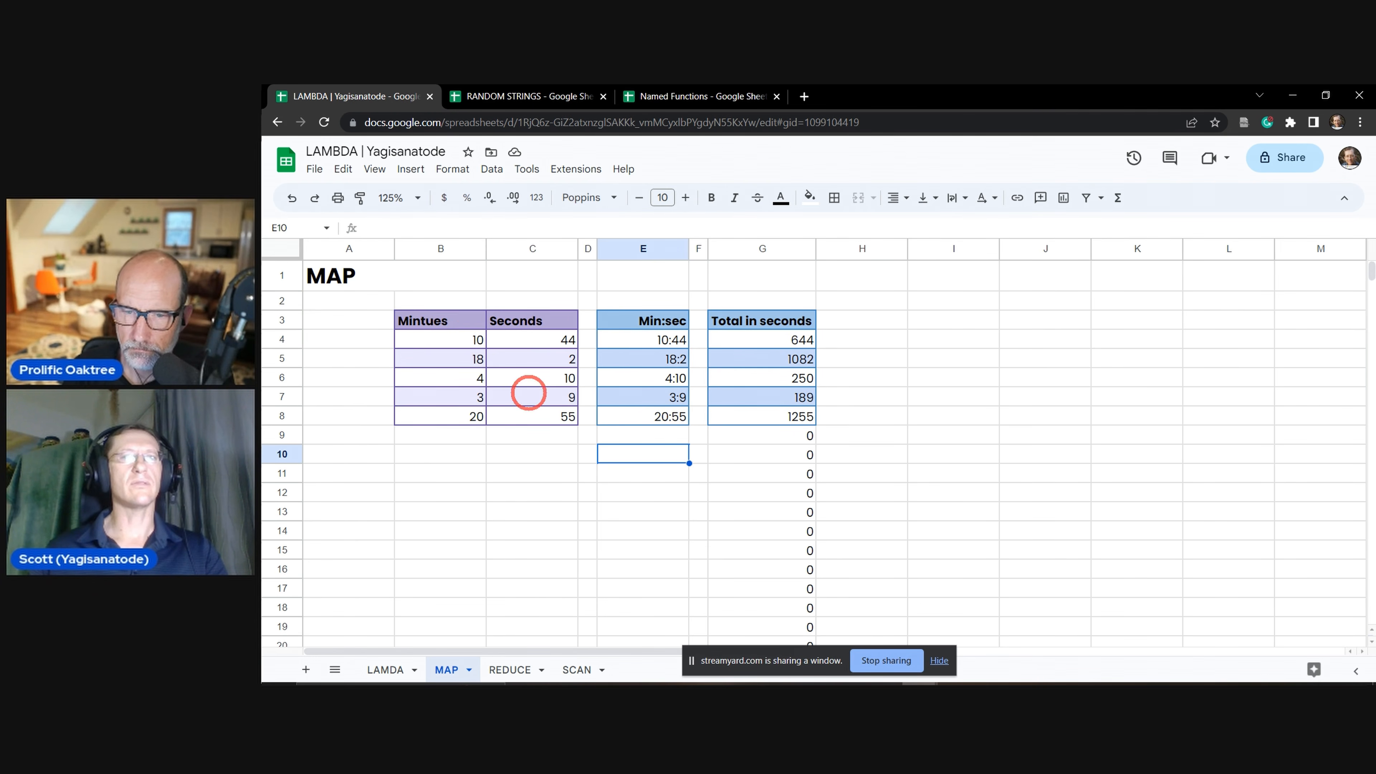
pyautogui.click(762, 343)
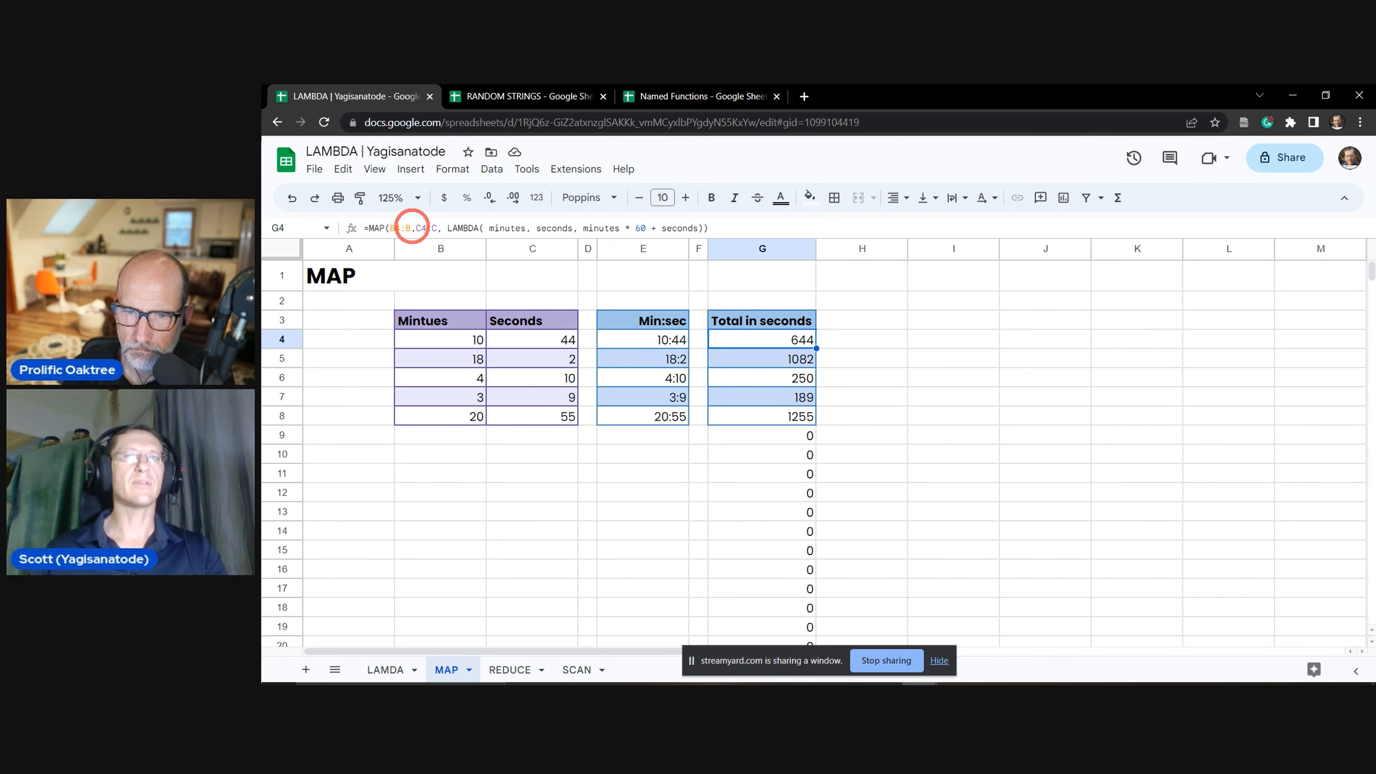
pyautogui.click(410, 228)
pyautogui.write('8')
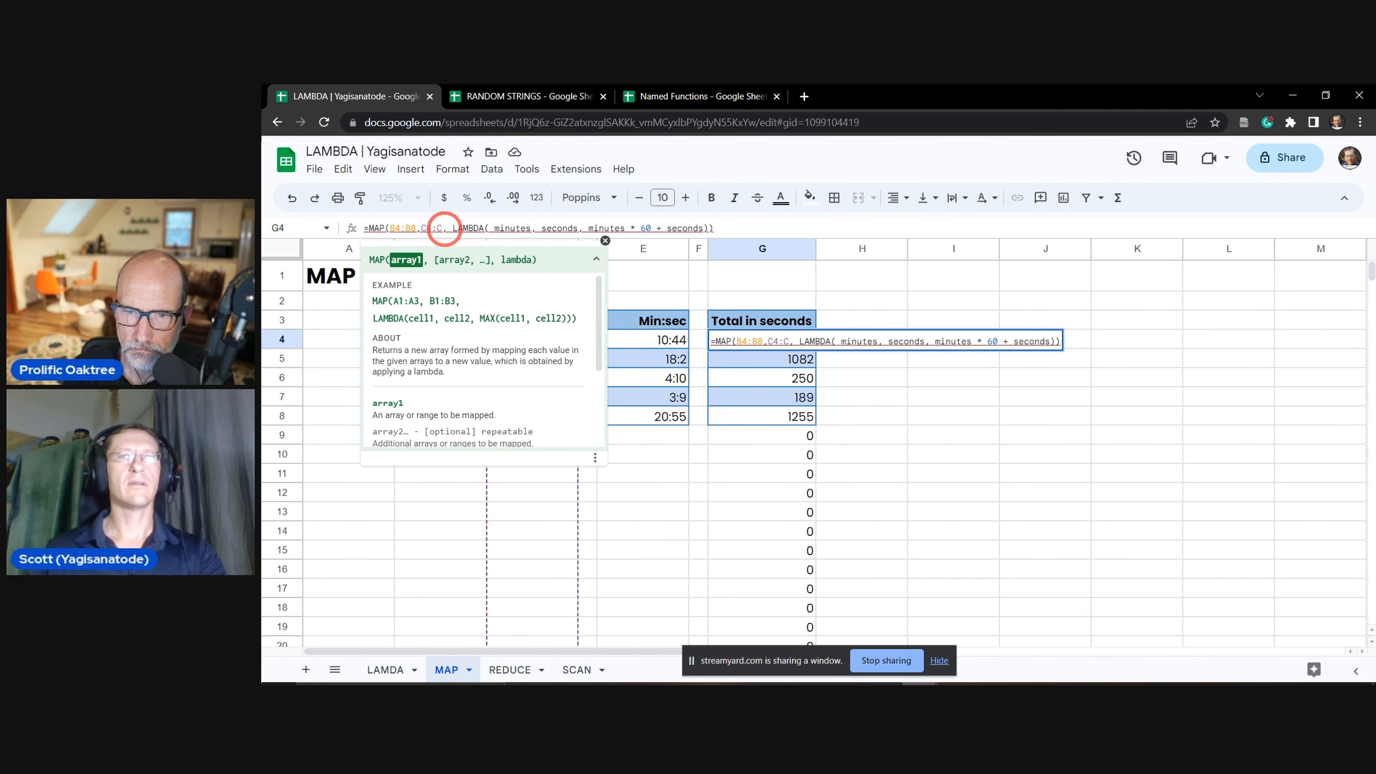
pyautogui.click(441, 228)
pyautogui.press('Tab')
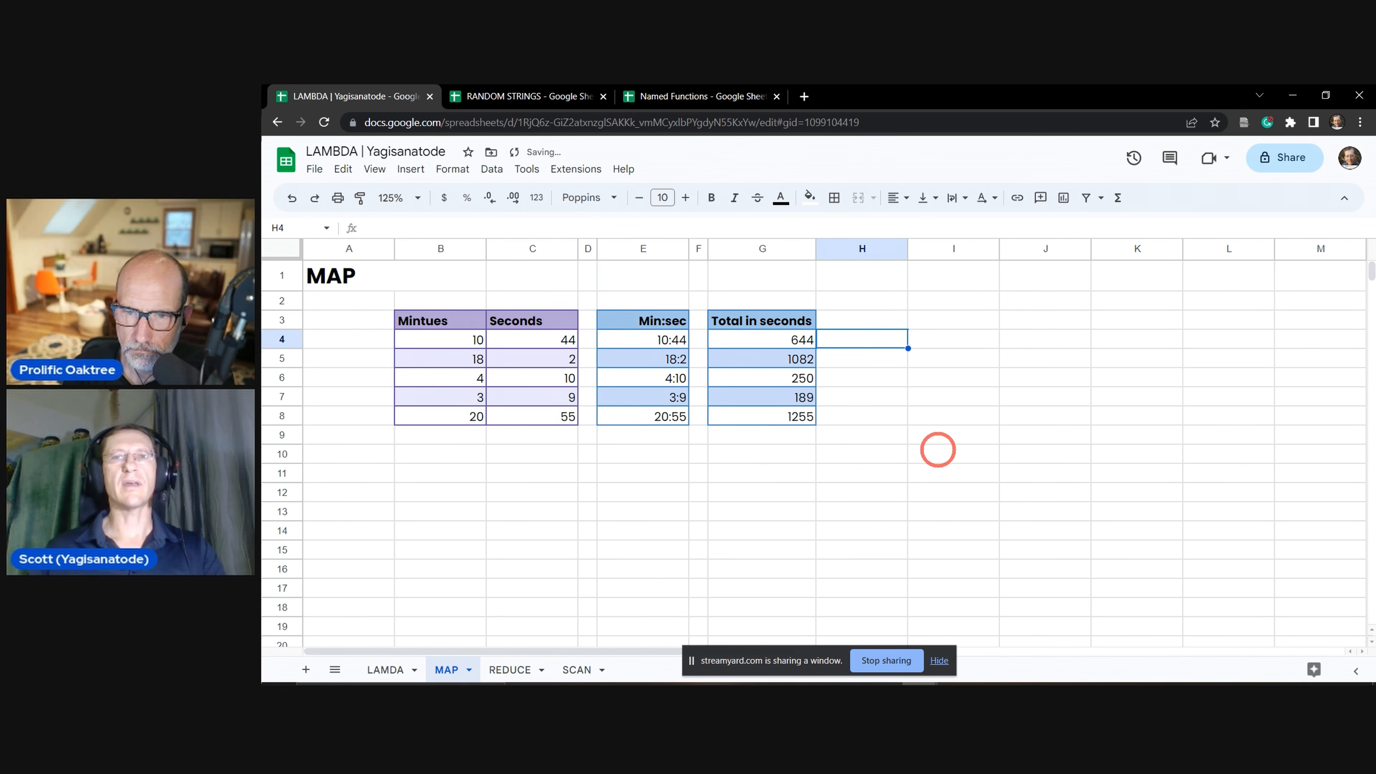
pyautogui.click(926, 454)
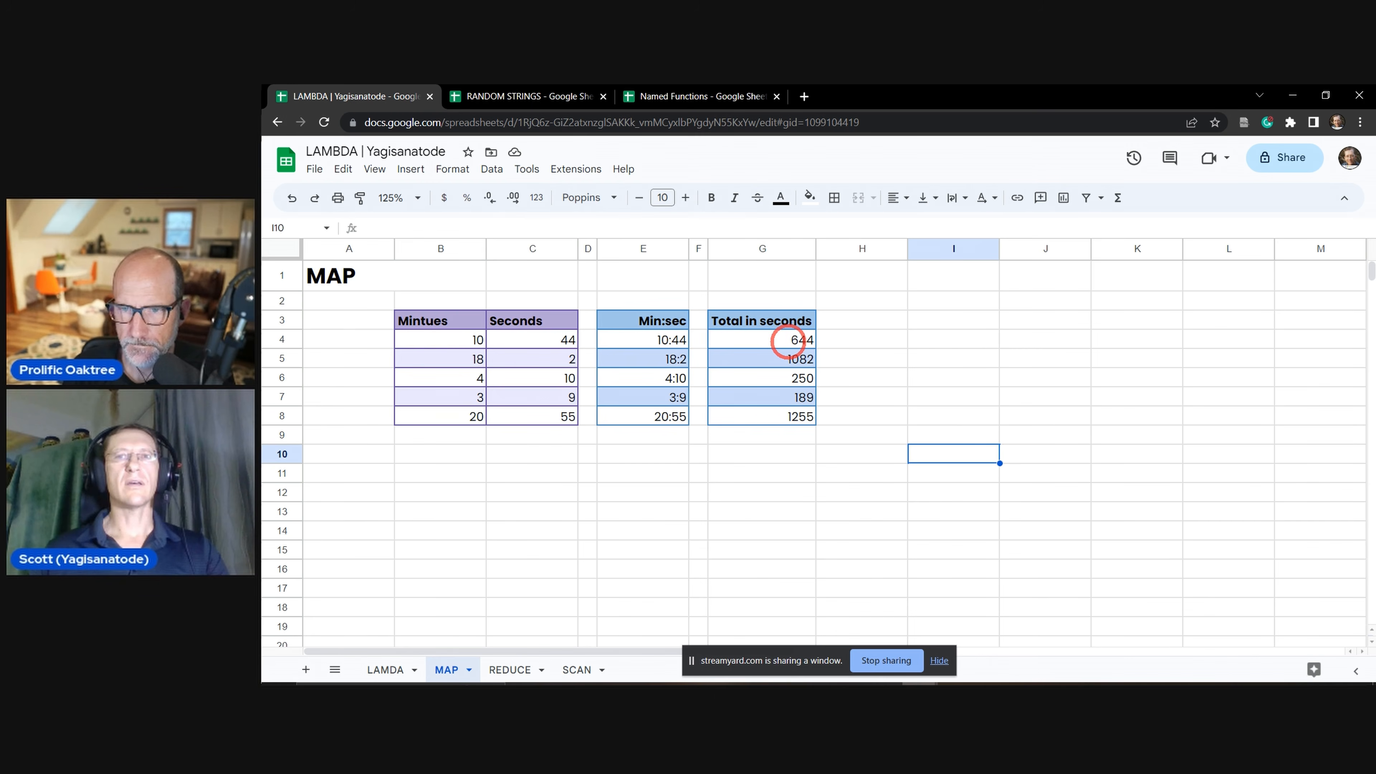
# Start a new named function for the total-seconds formula in G4 and name it MINUTES_SECONDS_TO_TOTALSECONDS.
pyautogui.click(788, 341)
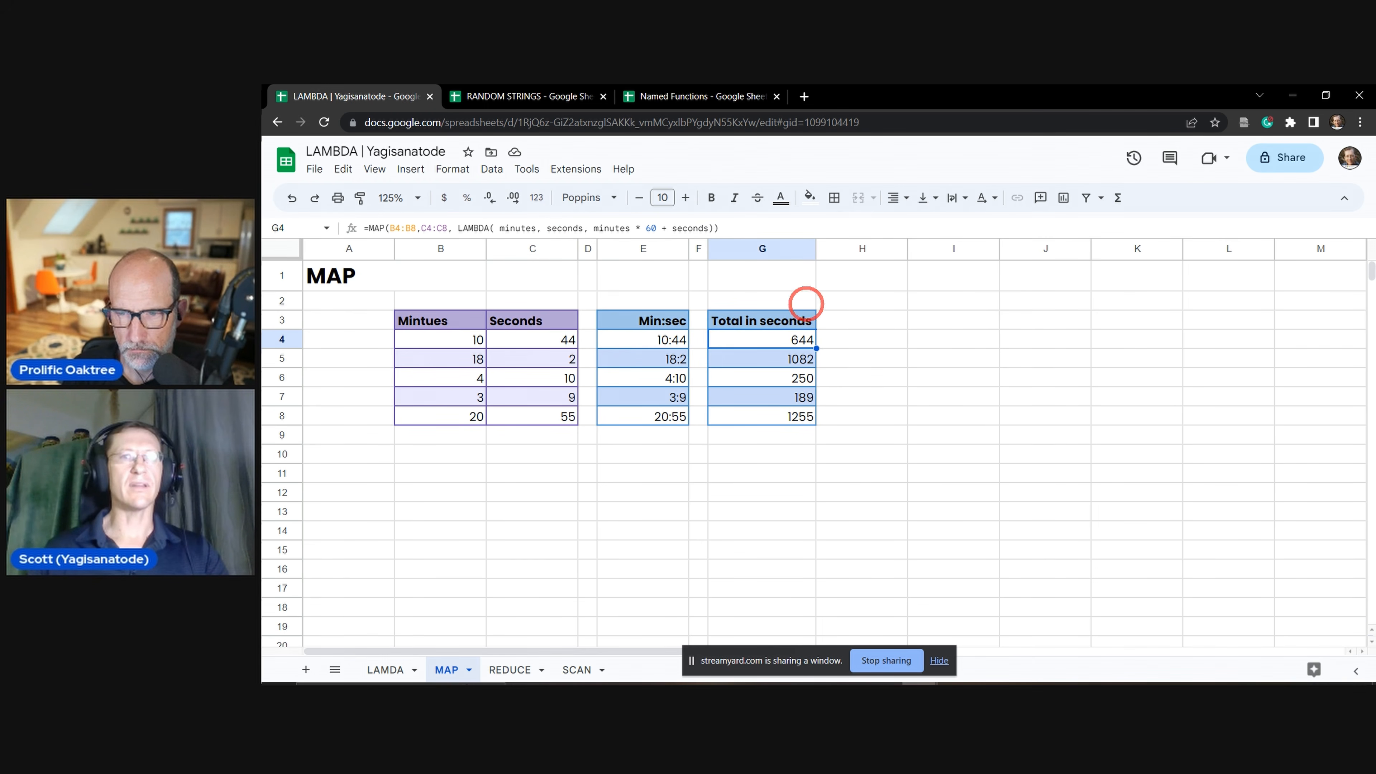
pyautogui.click(492, 169)
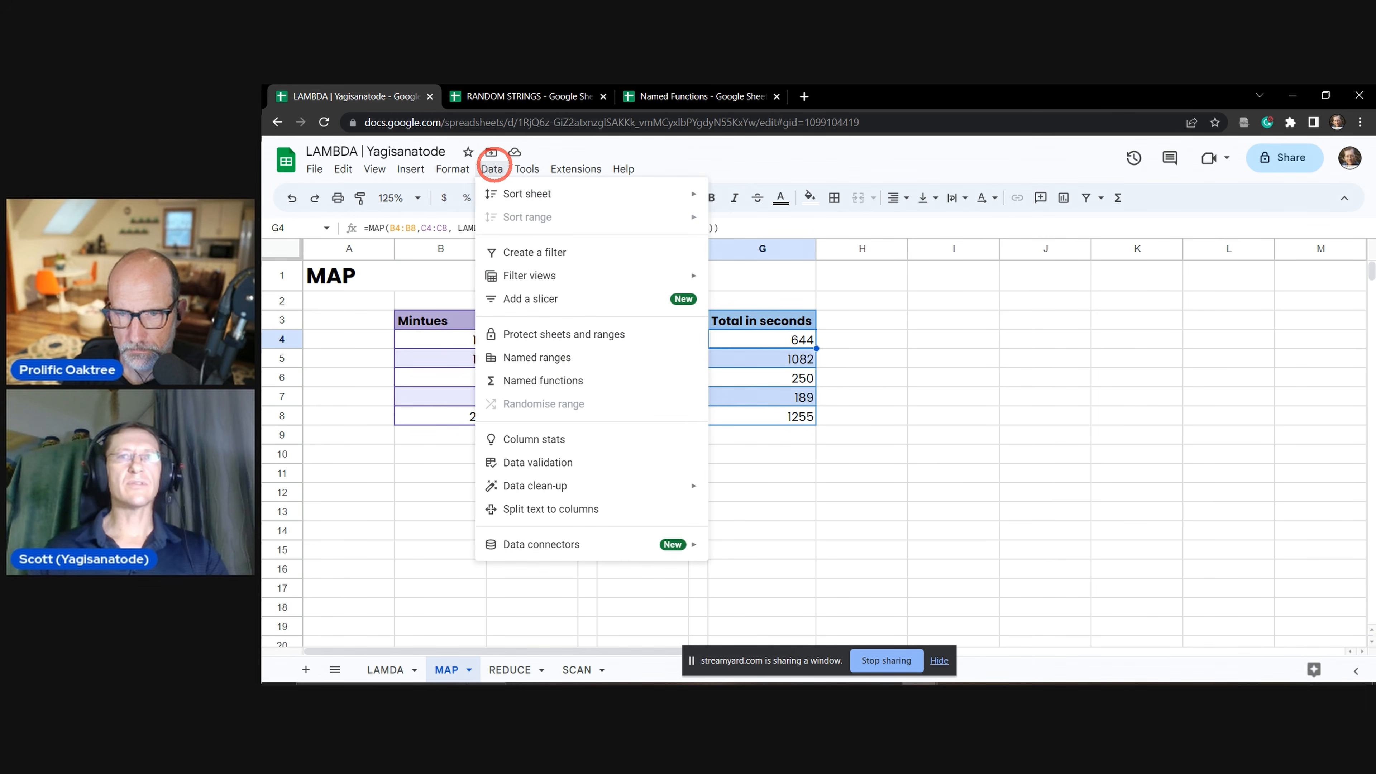
pyautogui.click(568, 381)
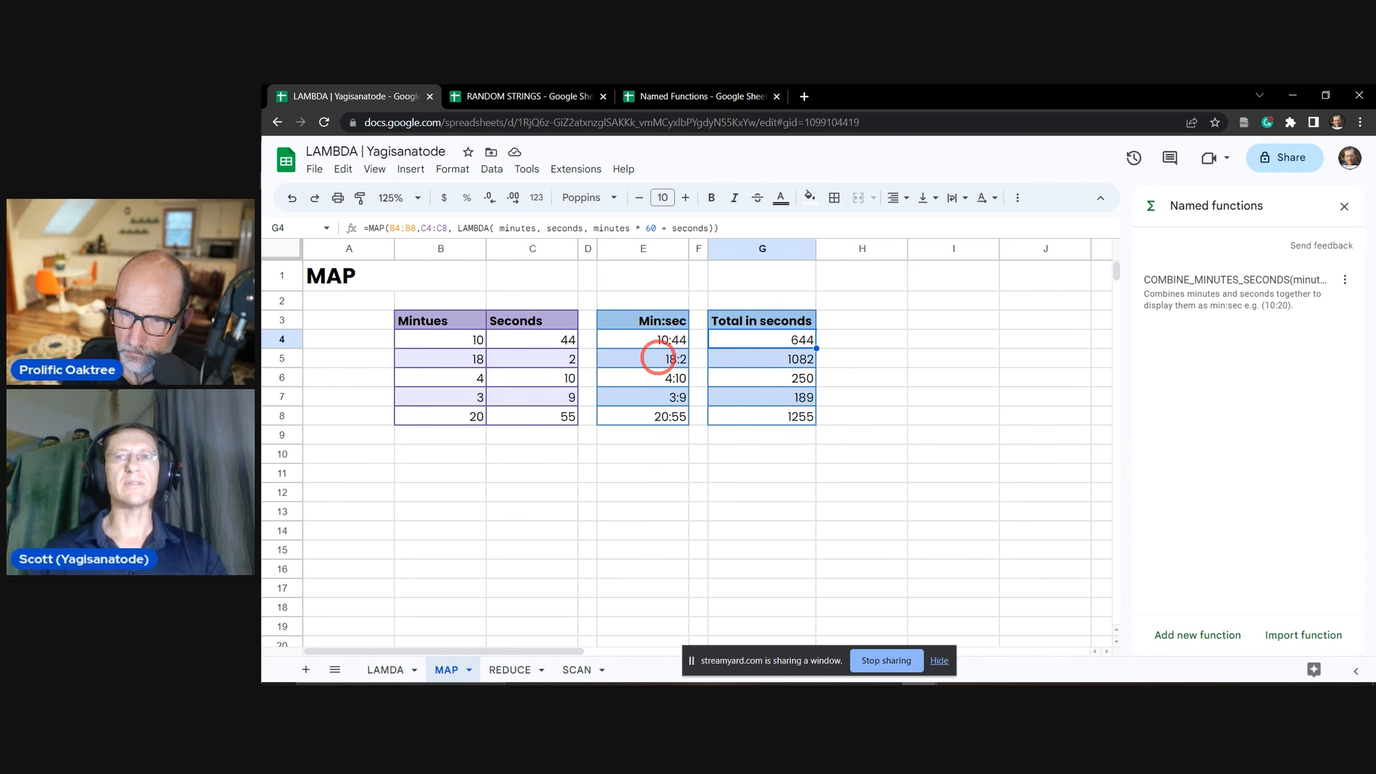
pyautogui.click(1193, 639)
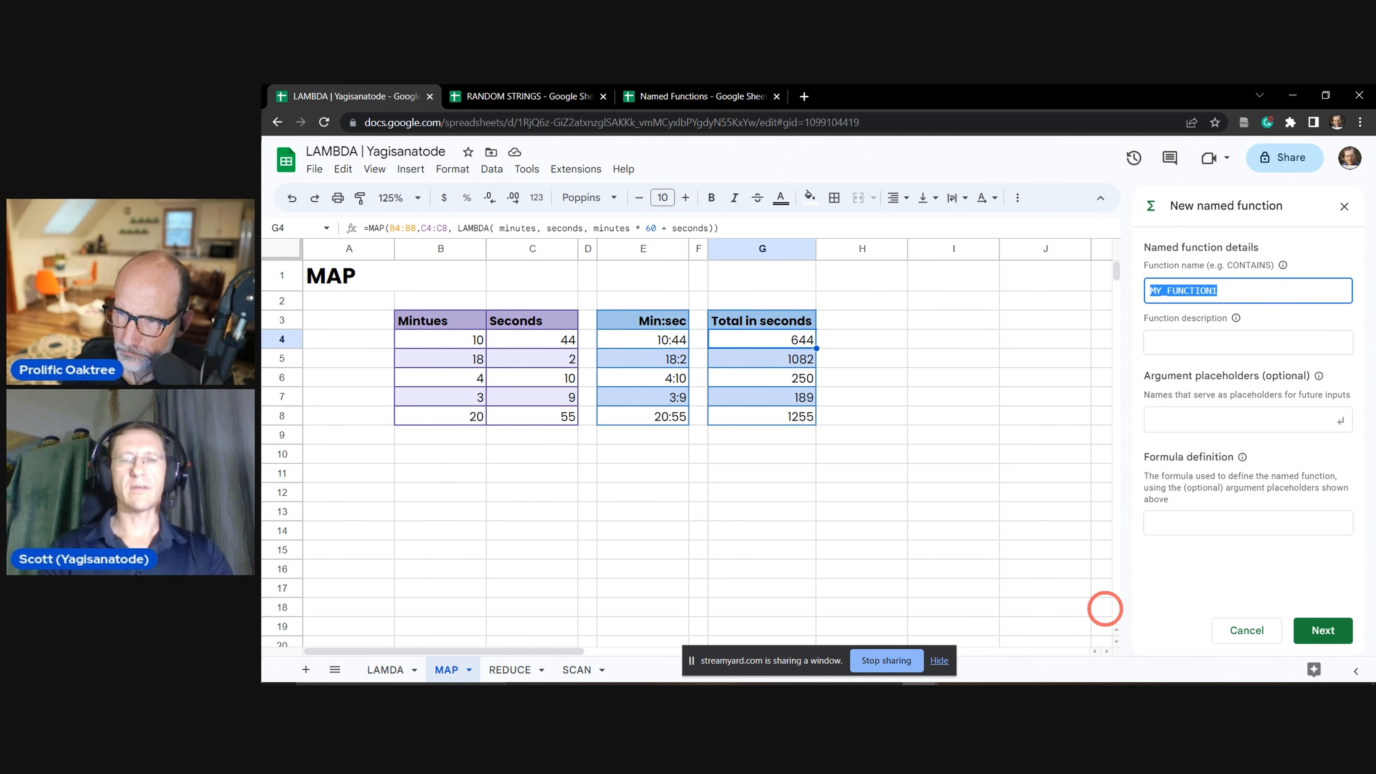
pyautogui.write('MIN')
pyautogui.write('U')
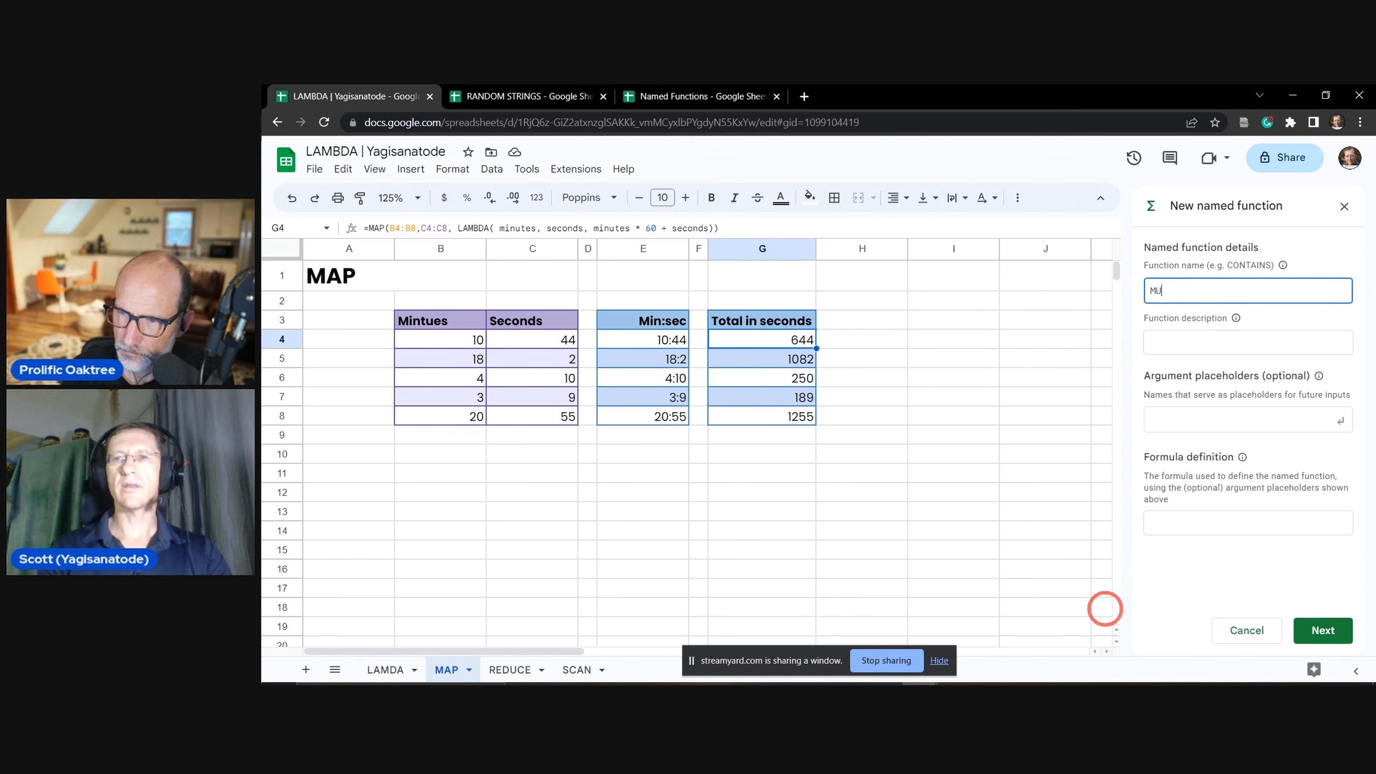
pyautogui.press('BackSpace')
pyautogui.write('INUTES_')
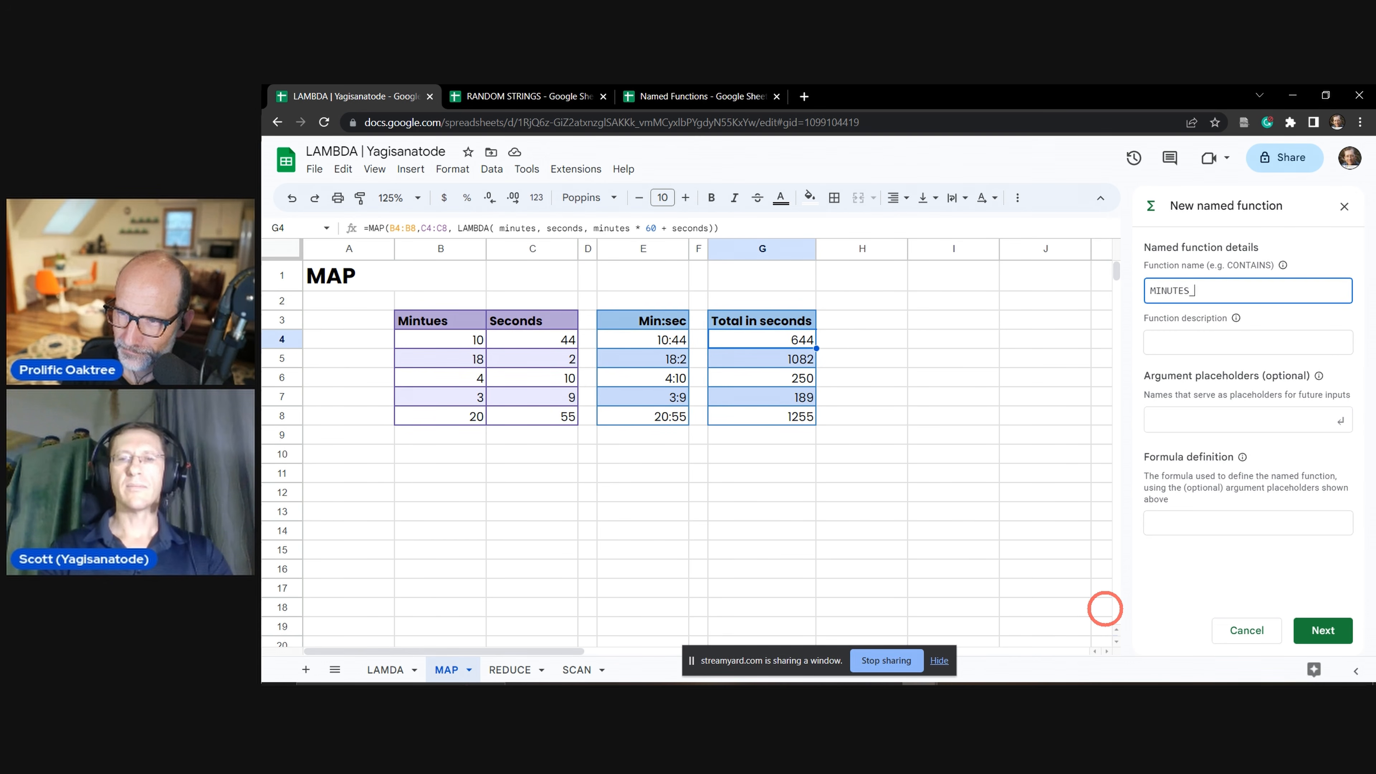
pyautogui.write('SECONDS_TO_')
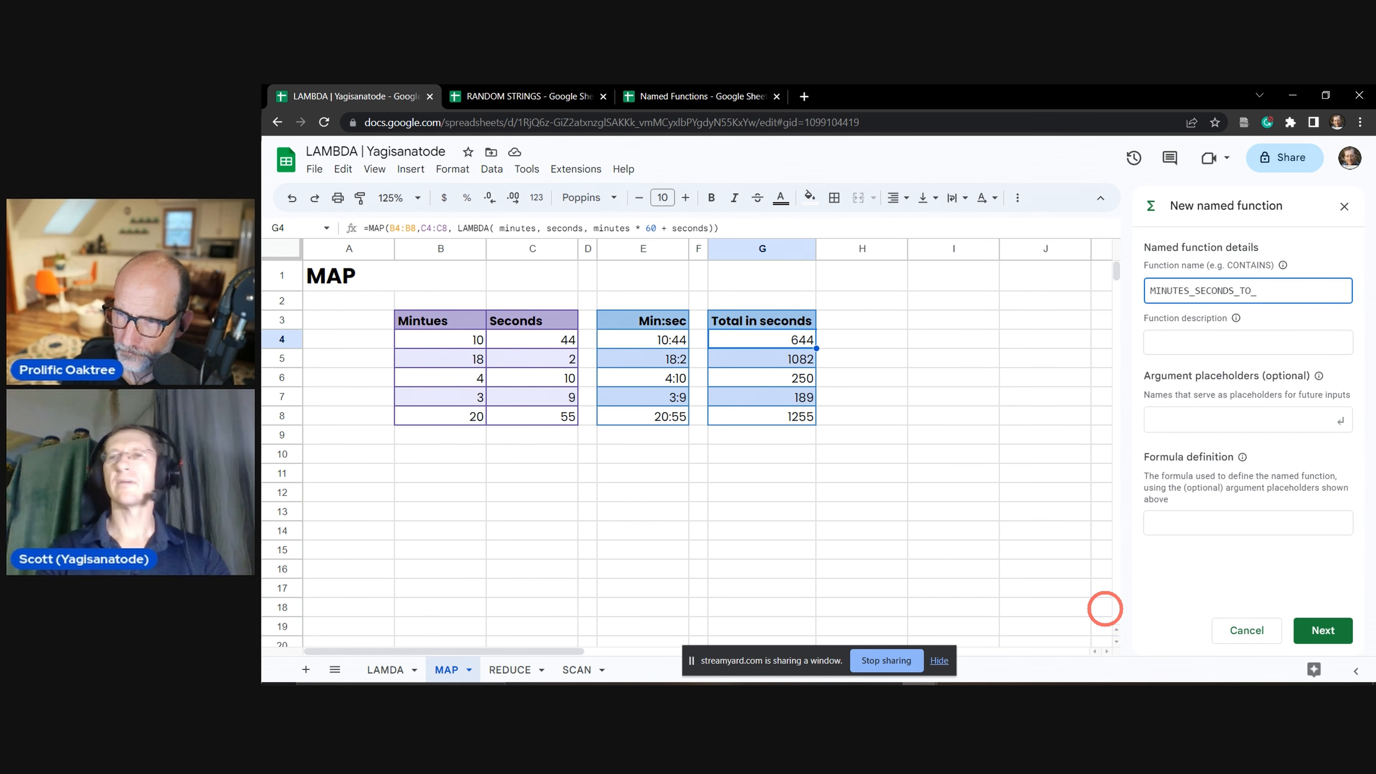
pyautogui.write('TOTALSE')
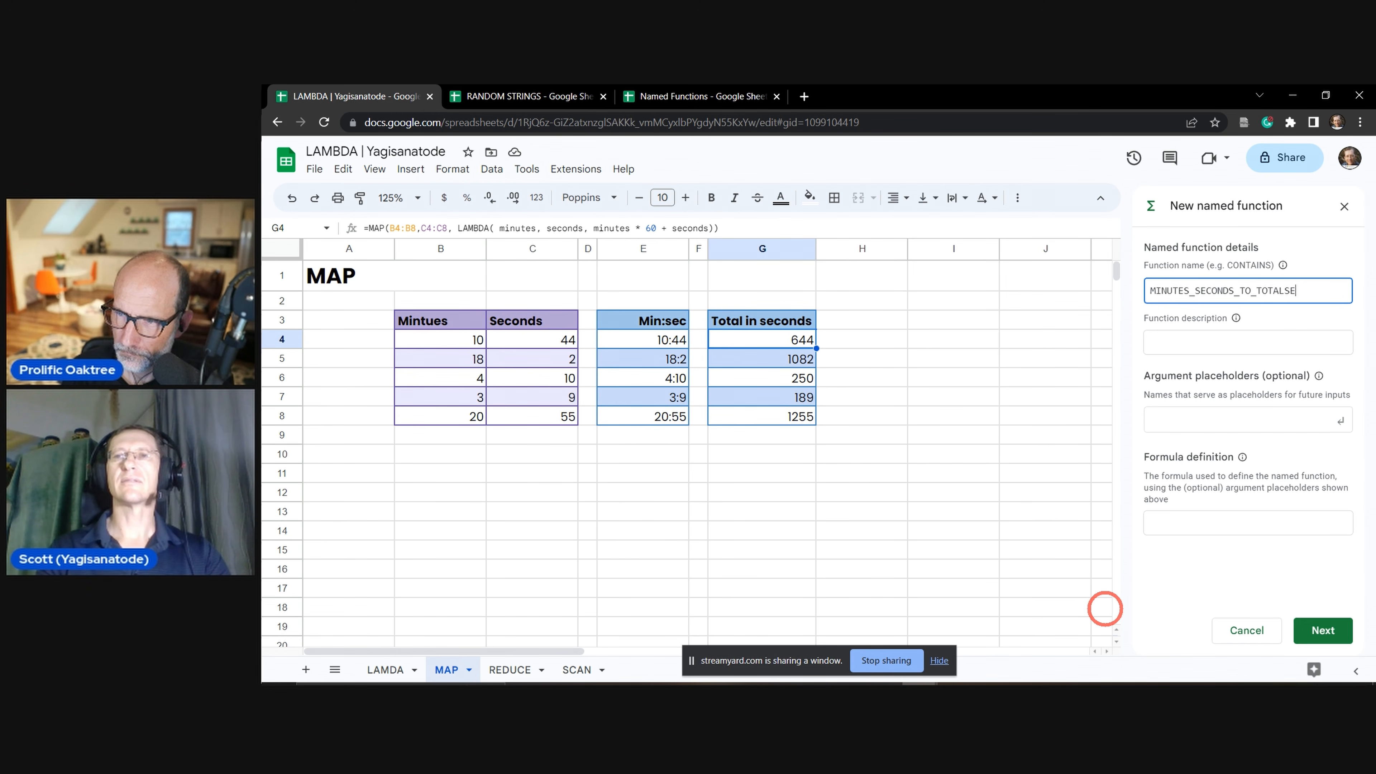
pyautogui.write('CONDS')
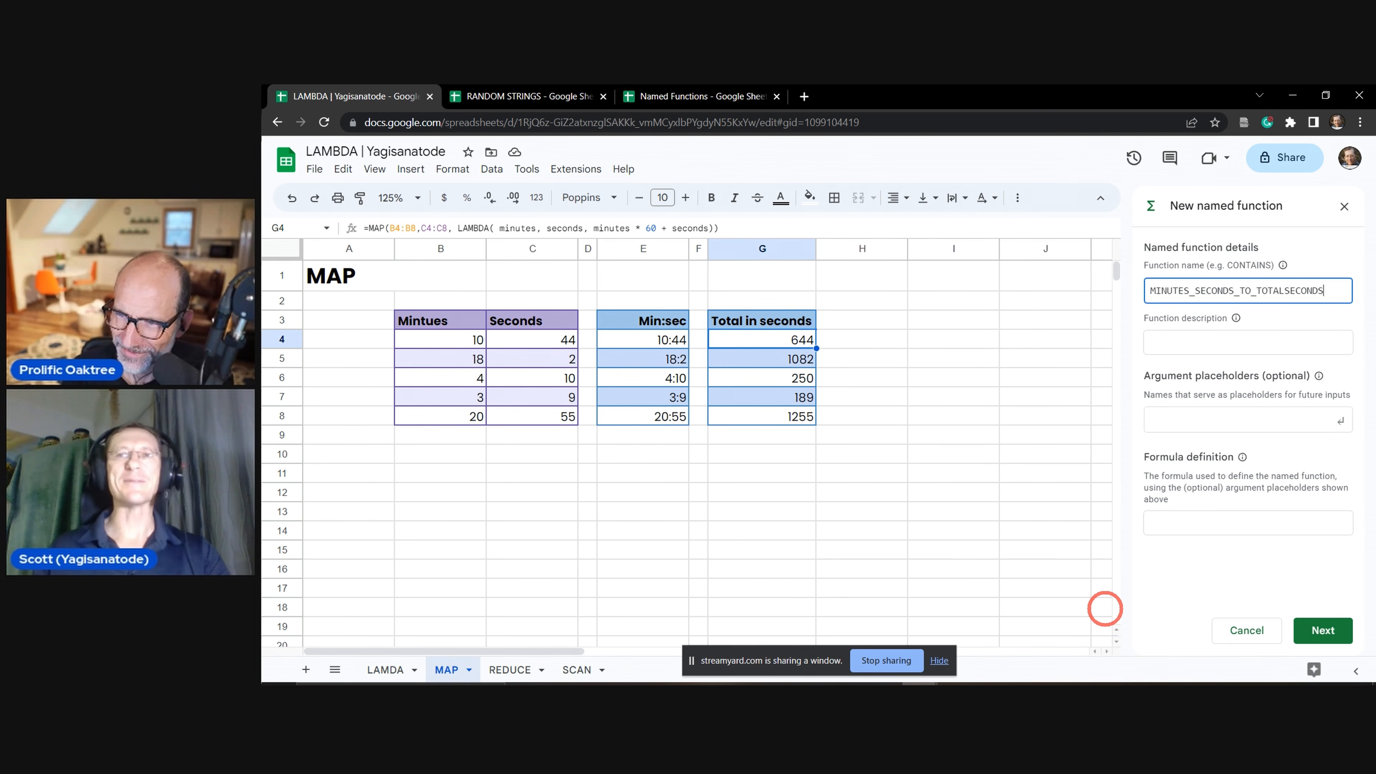
# Describe the function as "Calculates the total time in seconds for each row where one range is in minutes and the other is in seconds.".
pyautogui.click(1220, 342)
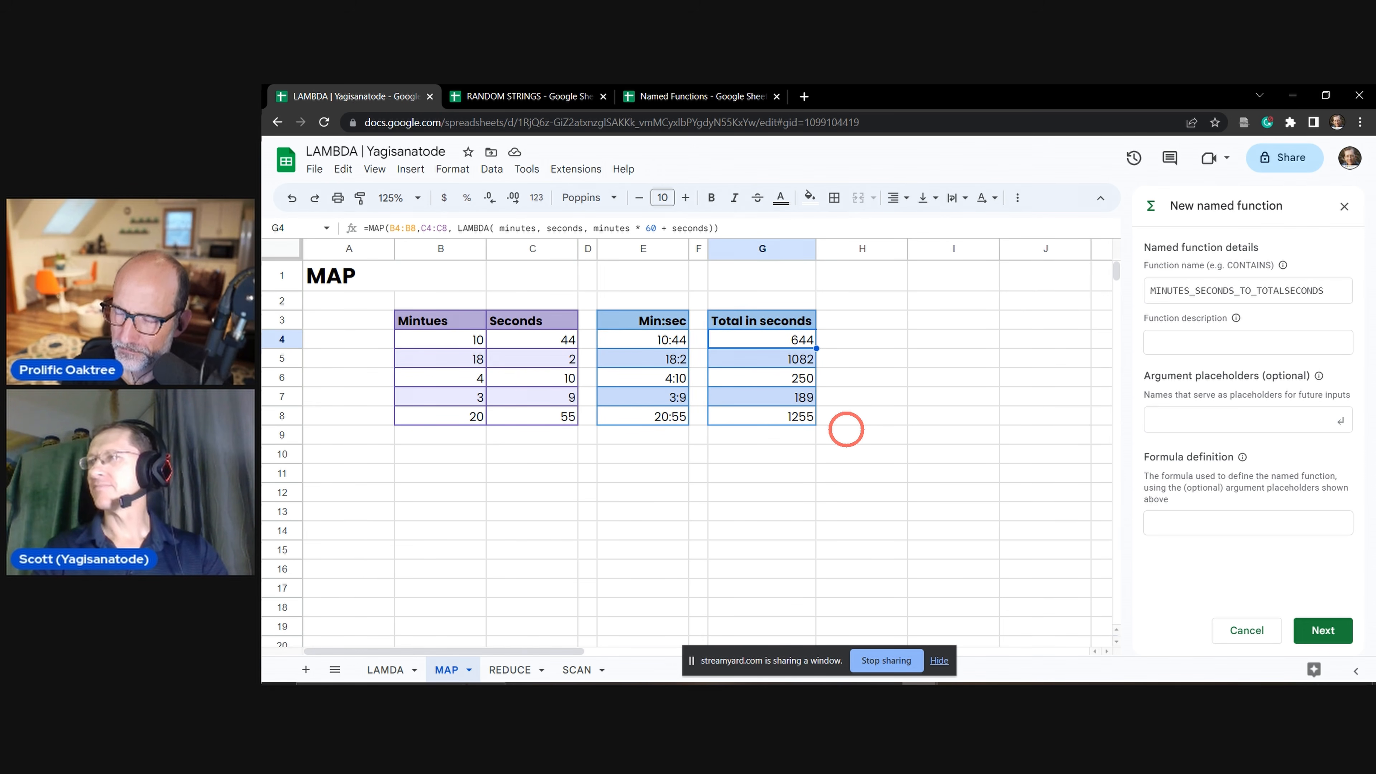
pyautogui.write('cA')
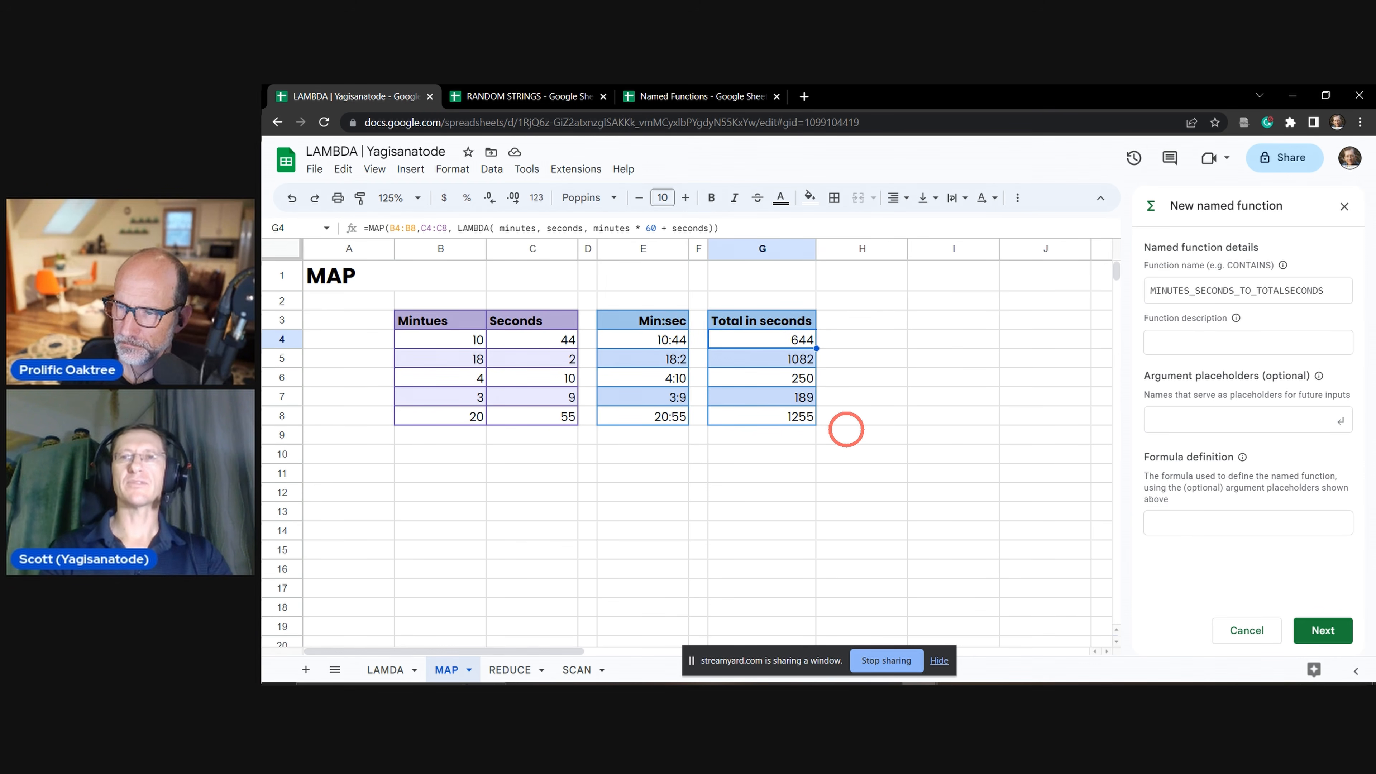
pyautogui.write('Calculates the to')
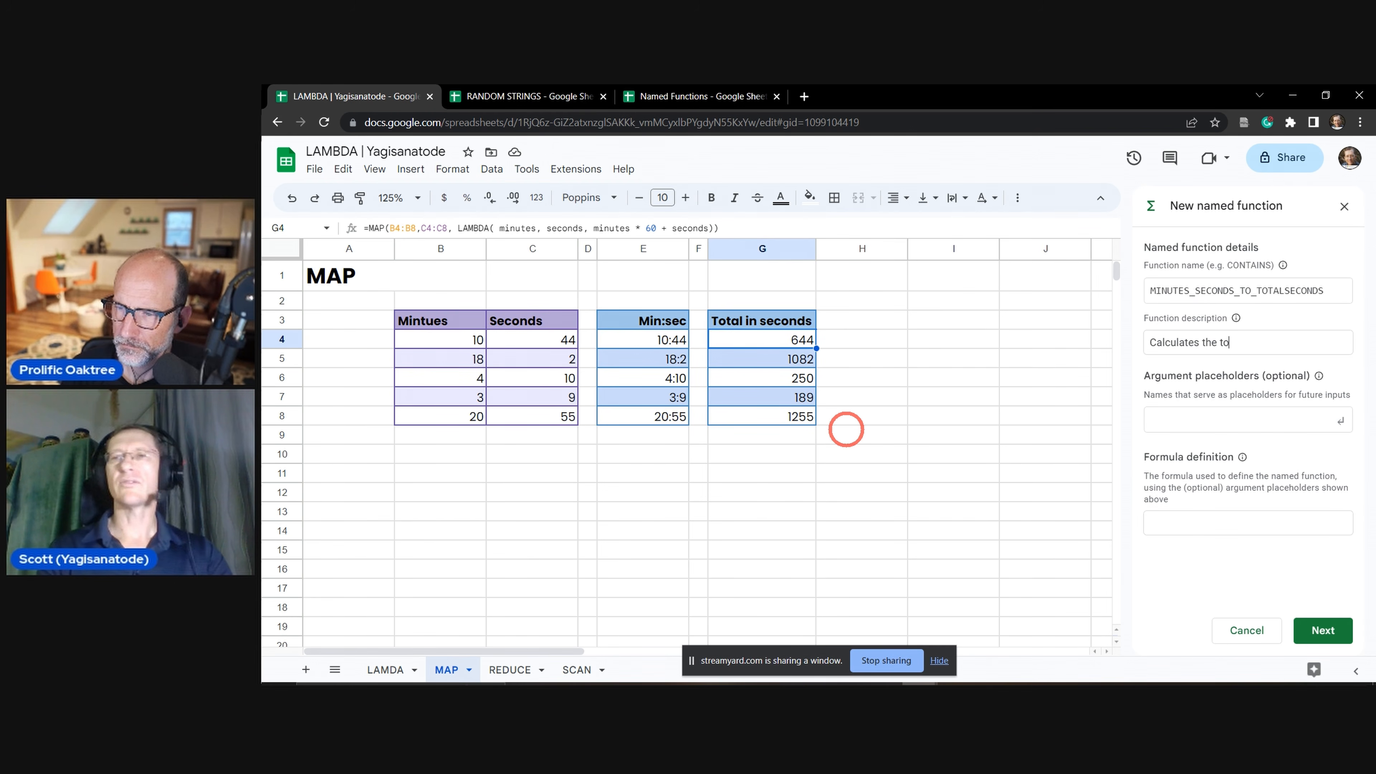
pyautogui.write('tal time in second')
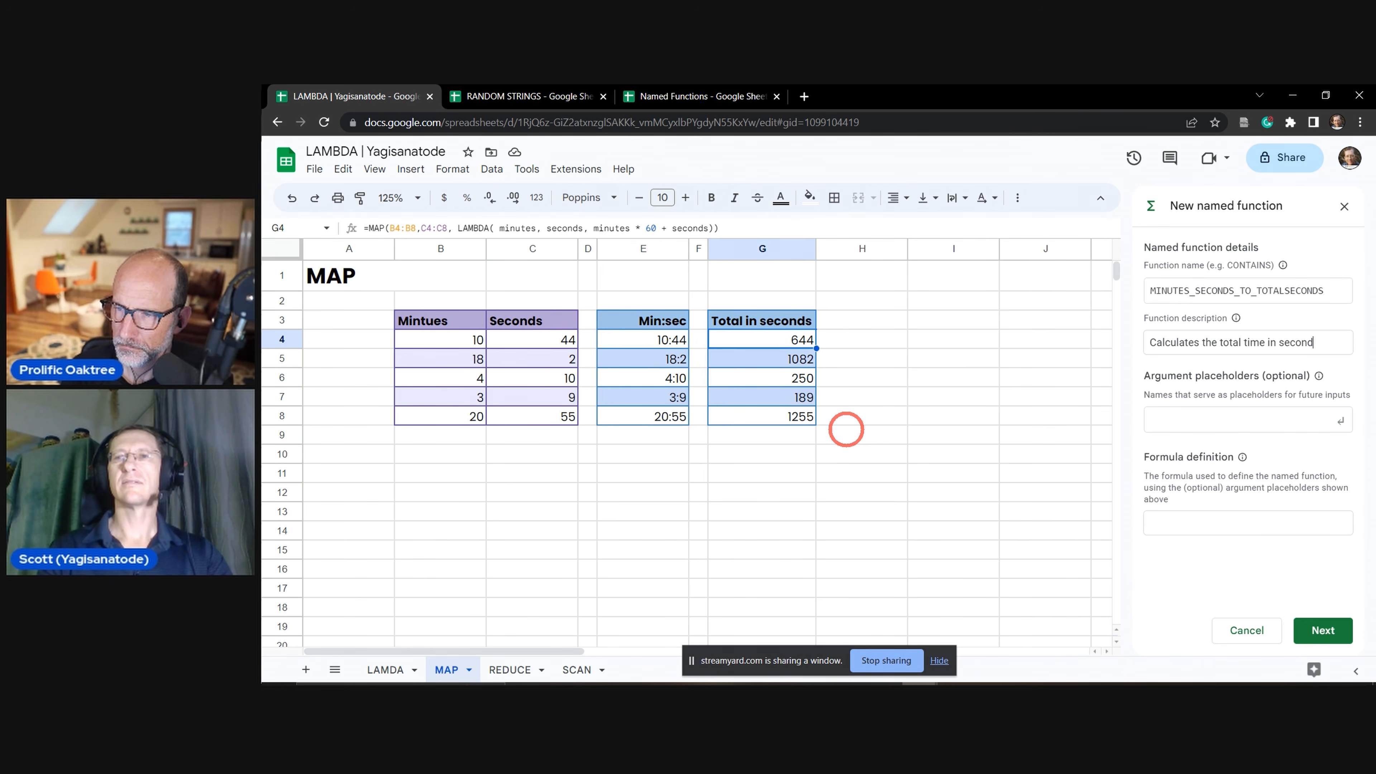
pyautogui.write('s for eac')
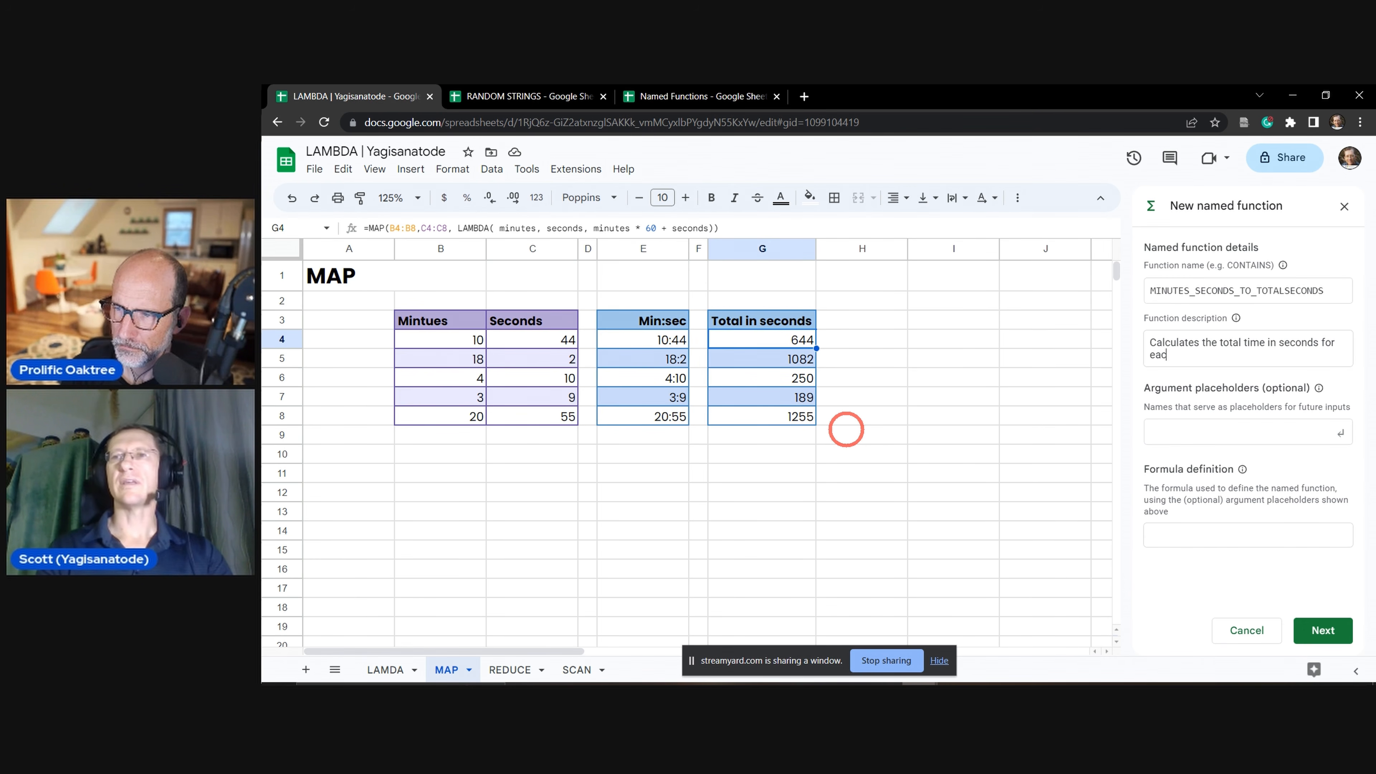
pyautogui.write('h row where one range is i')
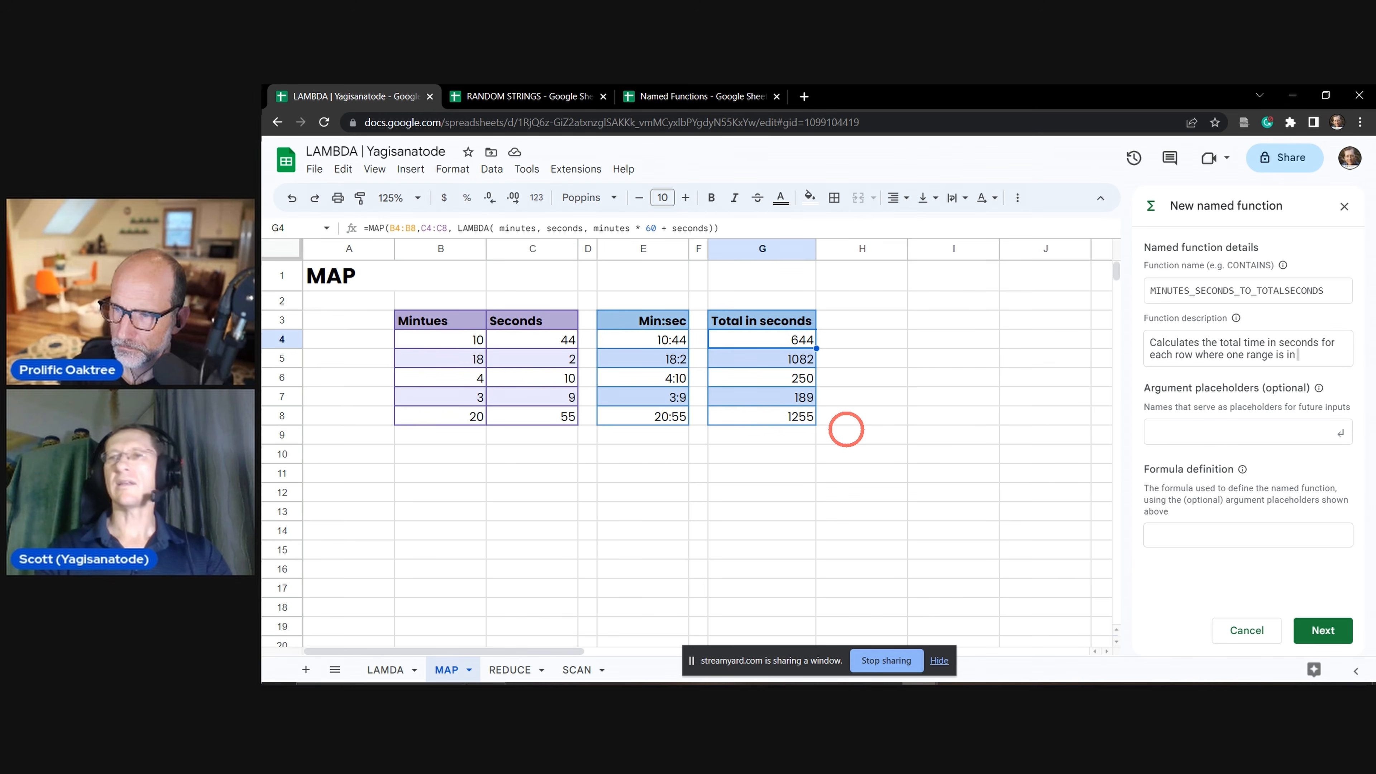
pyautogui.write('nd teh oth')
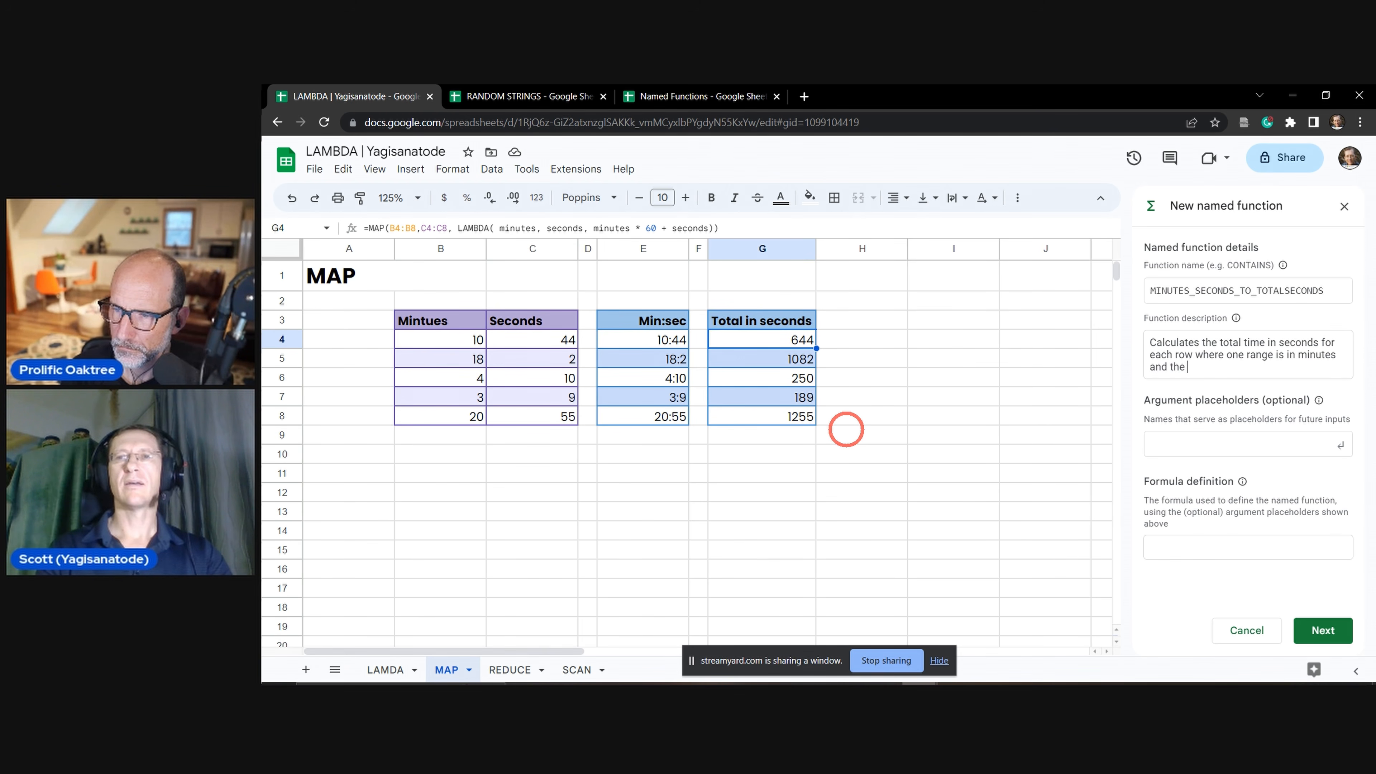
pyautogui.write('er is in seconds.')
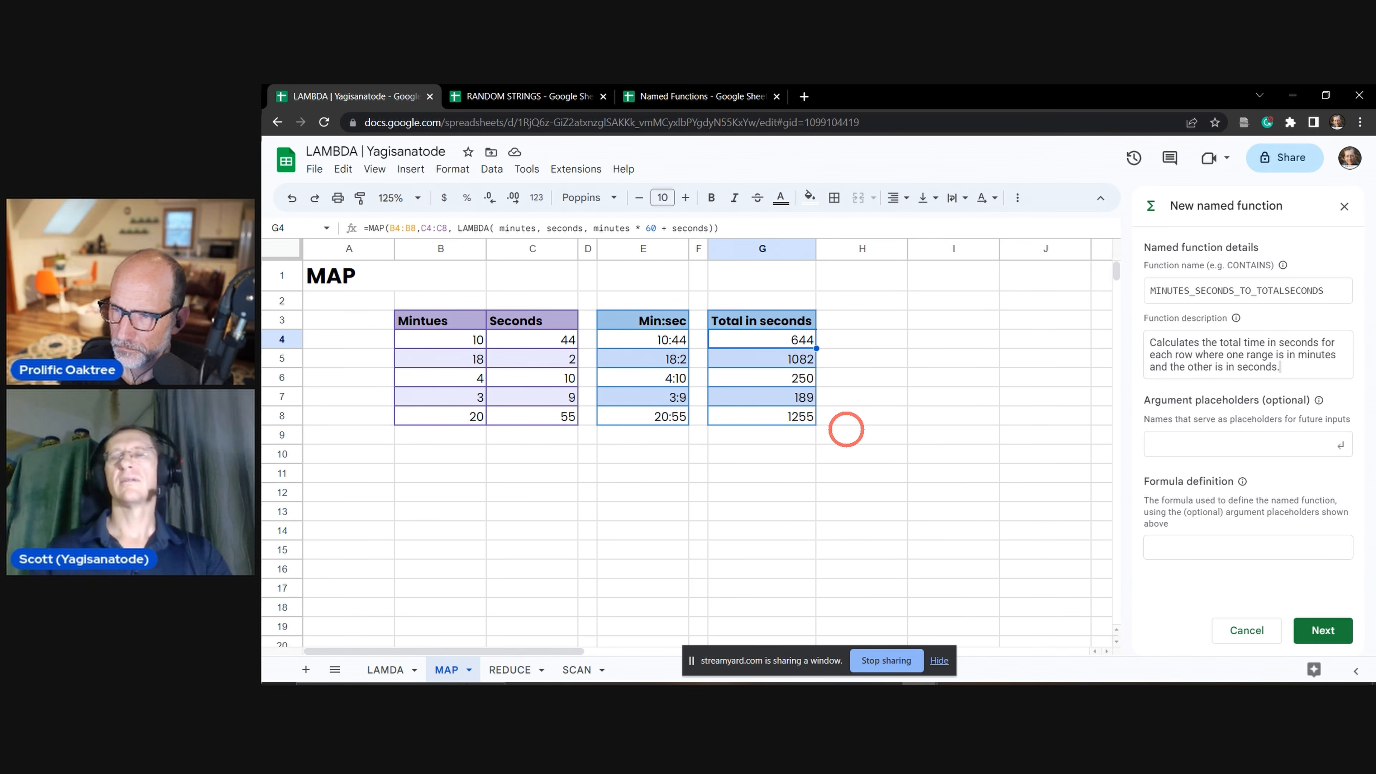
pyautogui.press('Tab')
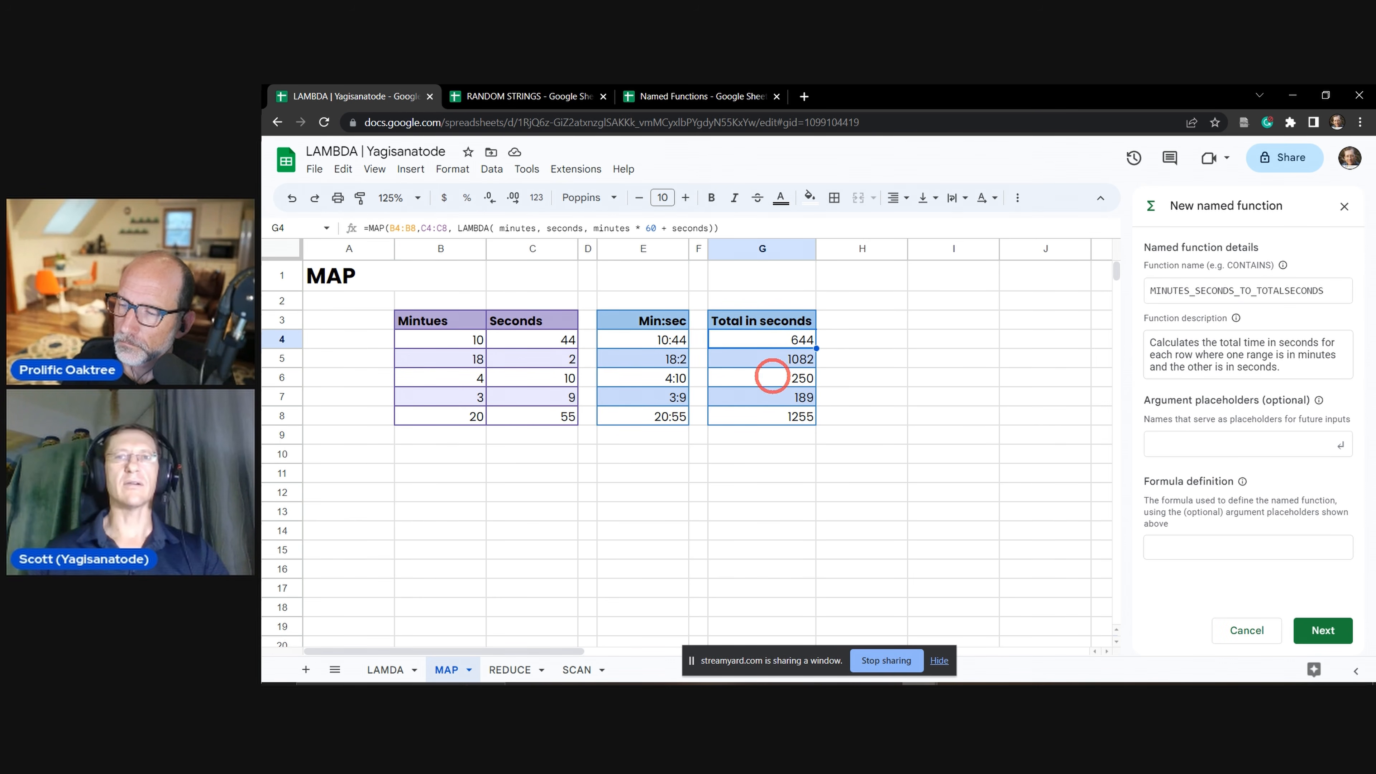
# Copy the full MAP formula from G4 and paste it as the named function's formula definition.
pyautogui.click(758, 227)
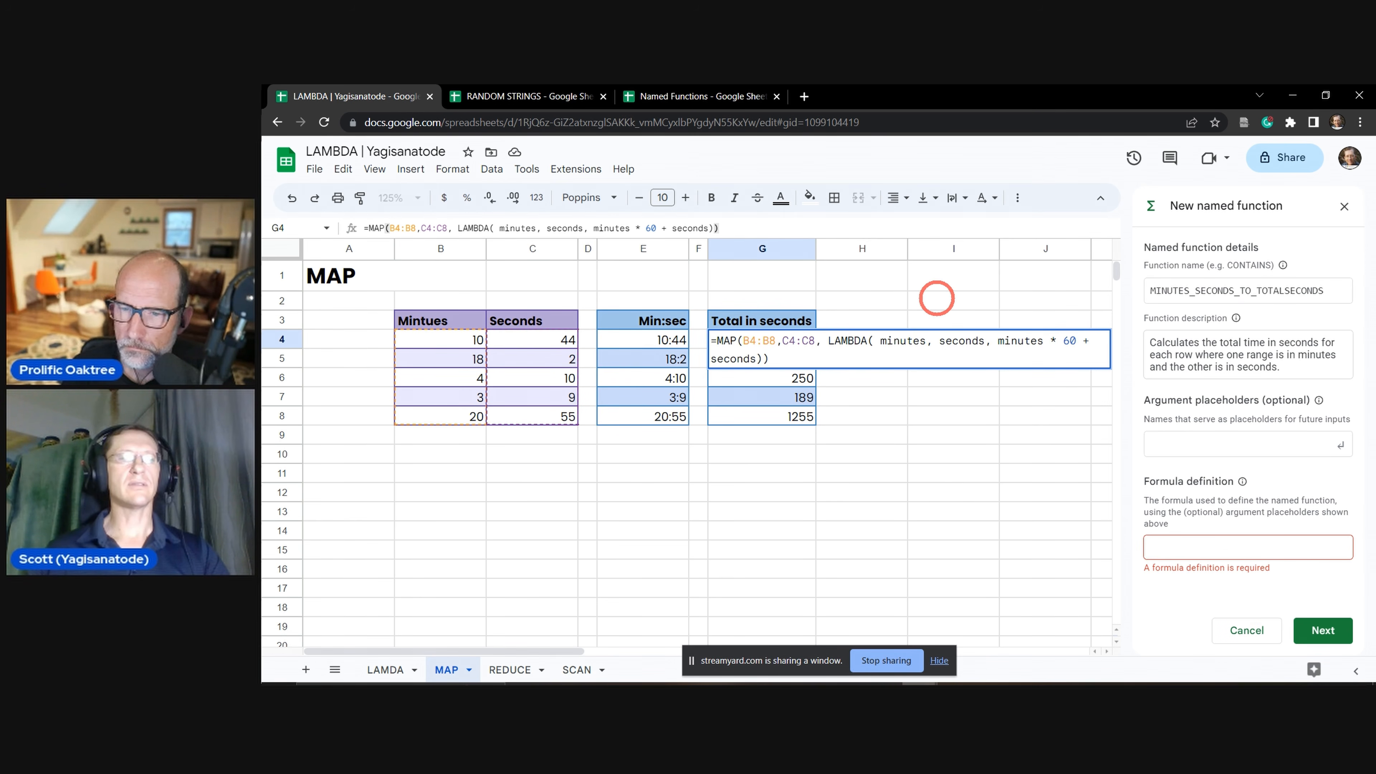
pyautogui.hotkey('ctrl', 'a')
pyautogui.hotkey('ctrl', 'c')
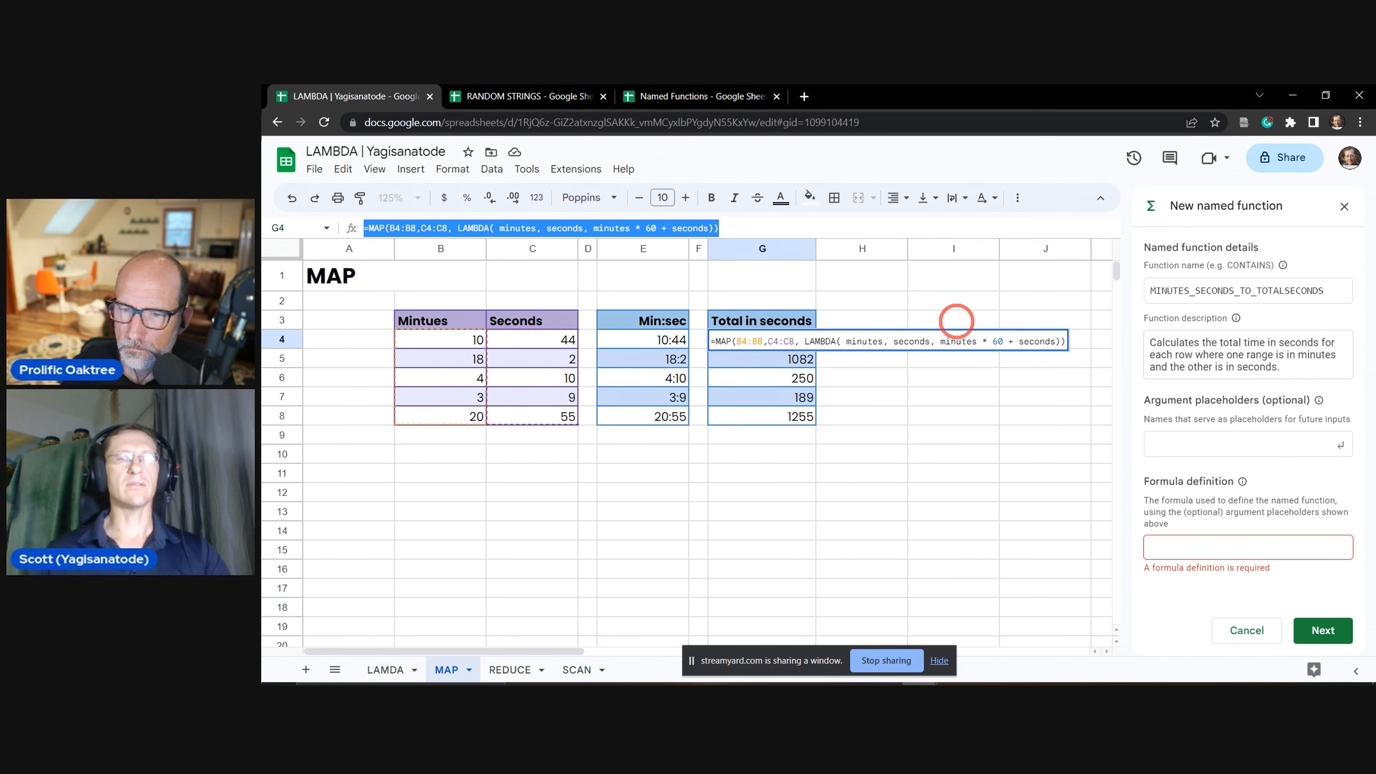
pyautogui.click(1176, 547)
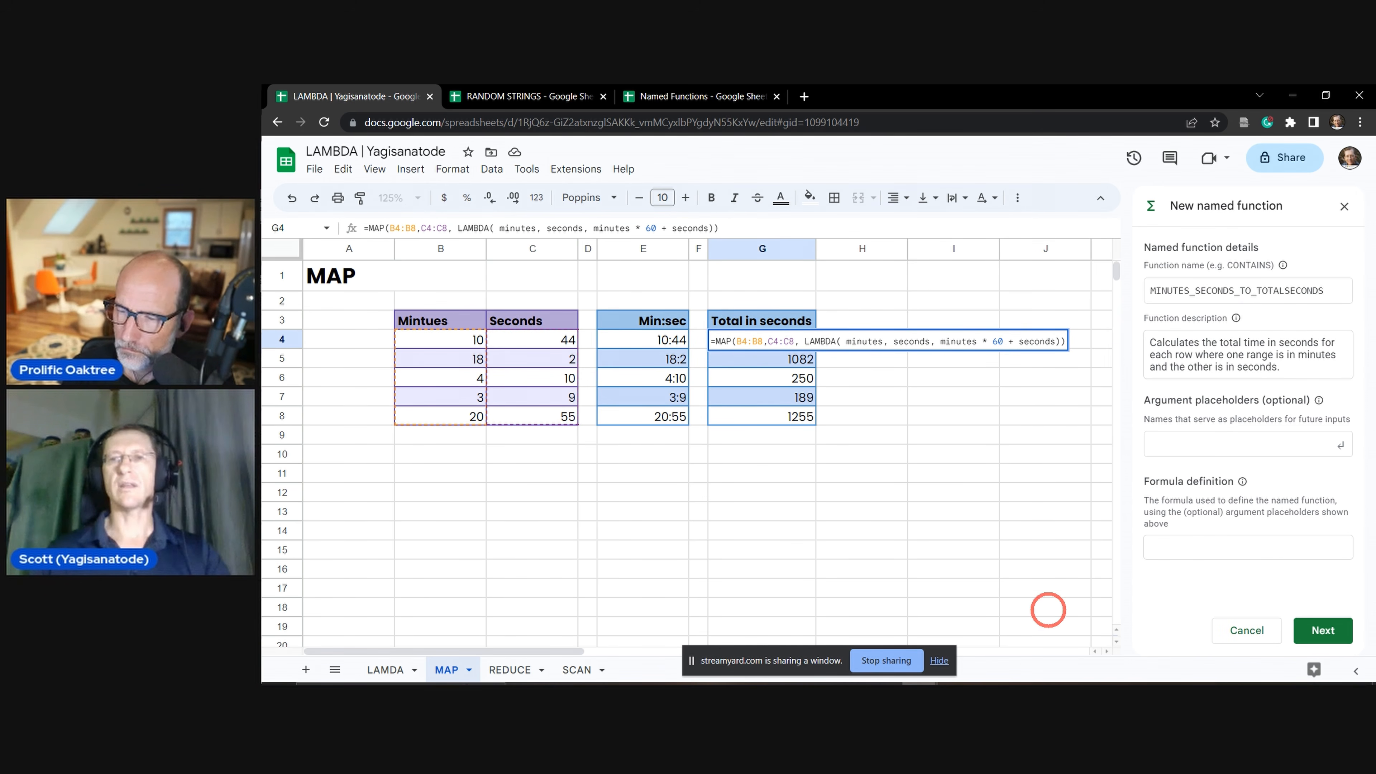
pyautogui.hotkey('ctrl', 'v')
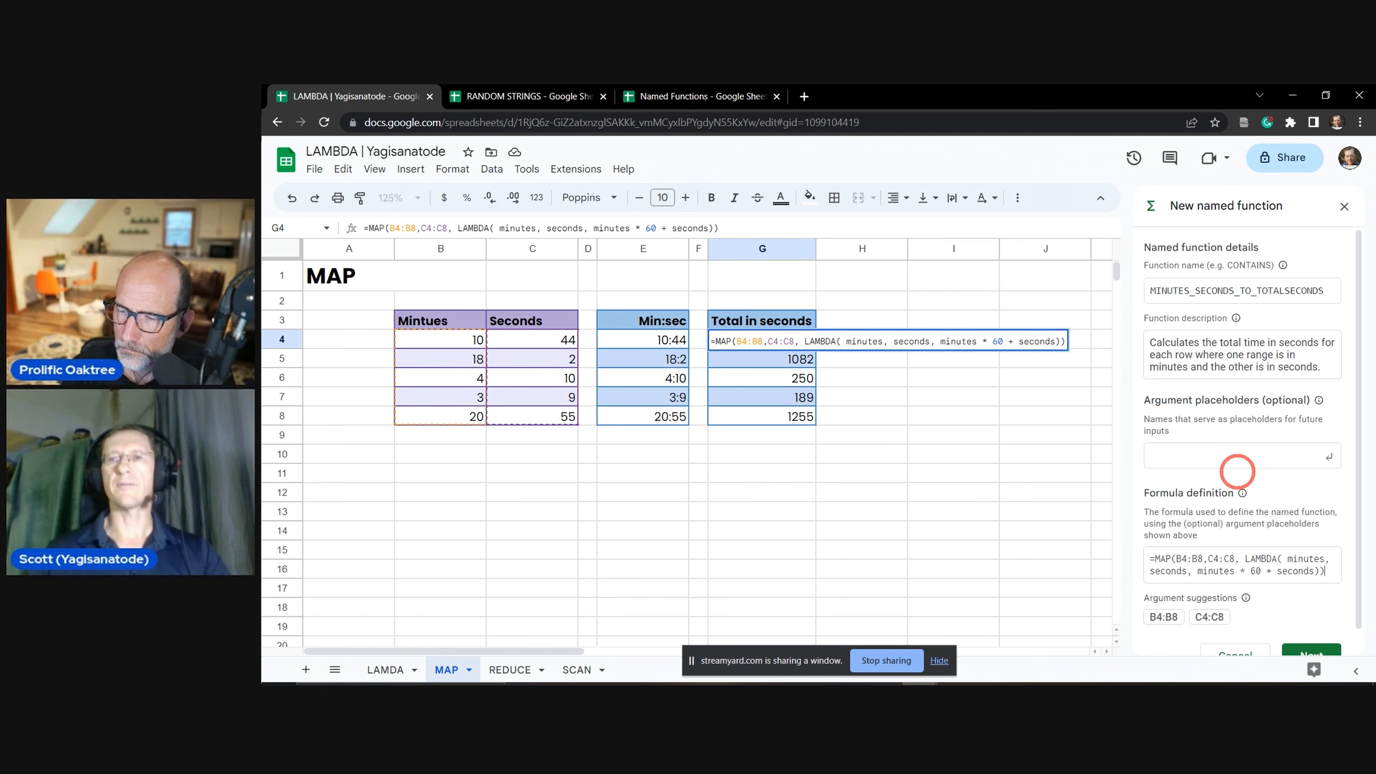
# Replace the B4:B8 range in the formula definition with the argument minutes and C4:C8 with the argument seconds.
pyautogui.scroll(-2, 1237, 471)
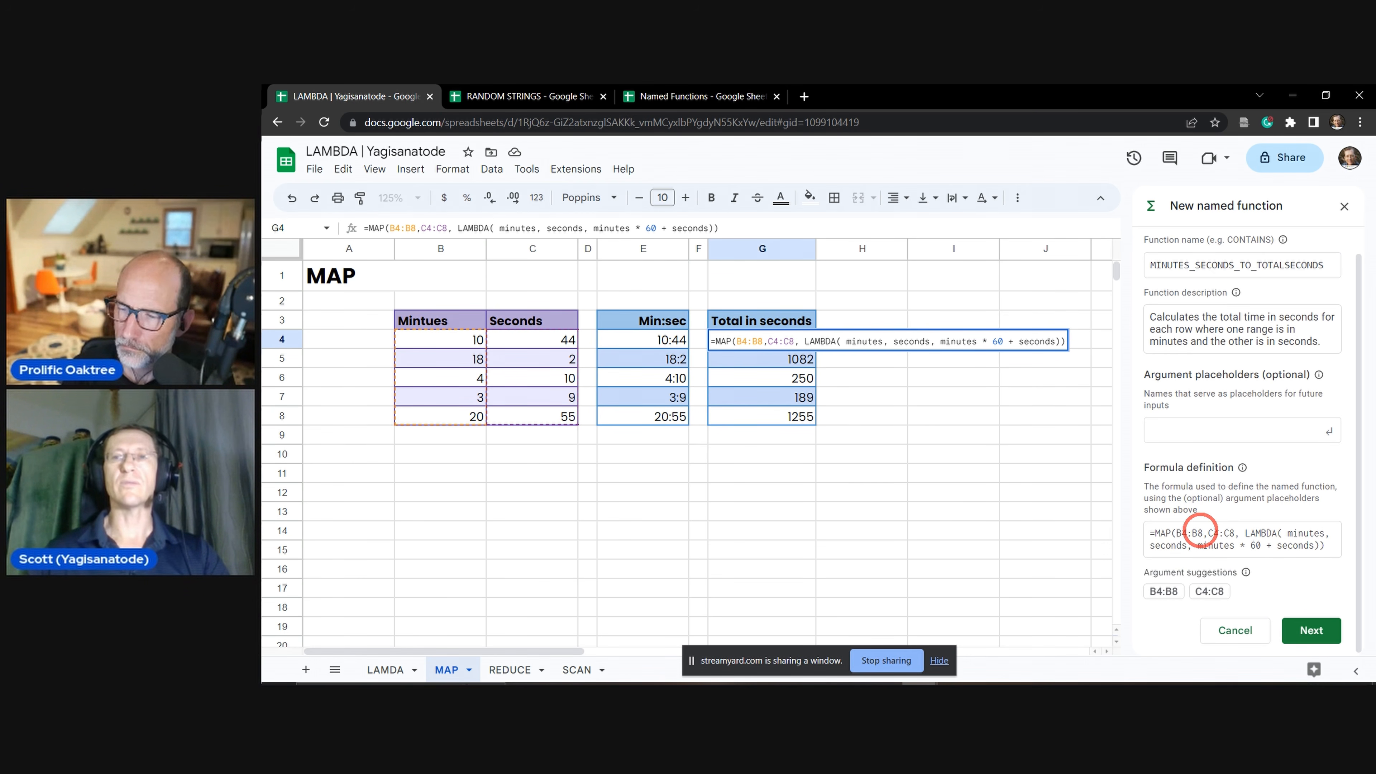
pyautogui.moveTo(1183, 533); pyautogui.dragTo(1203, 533)
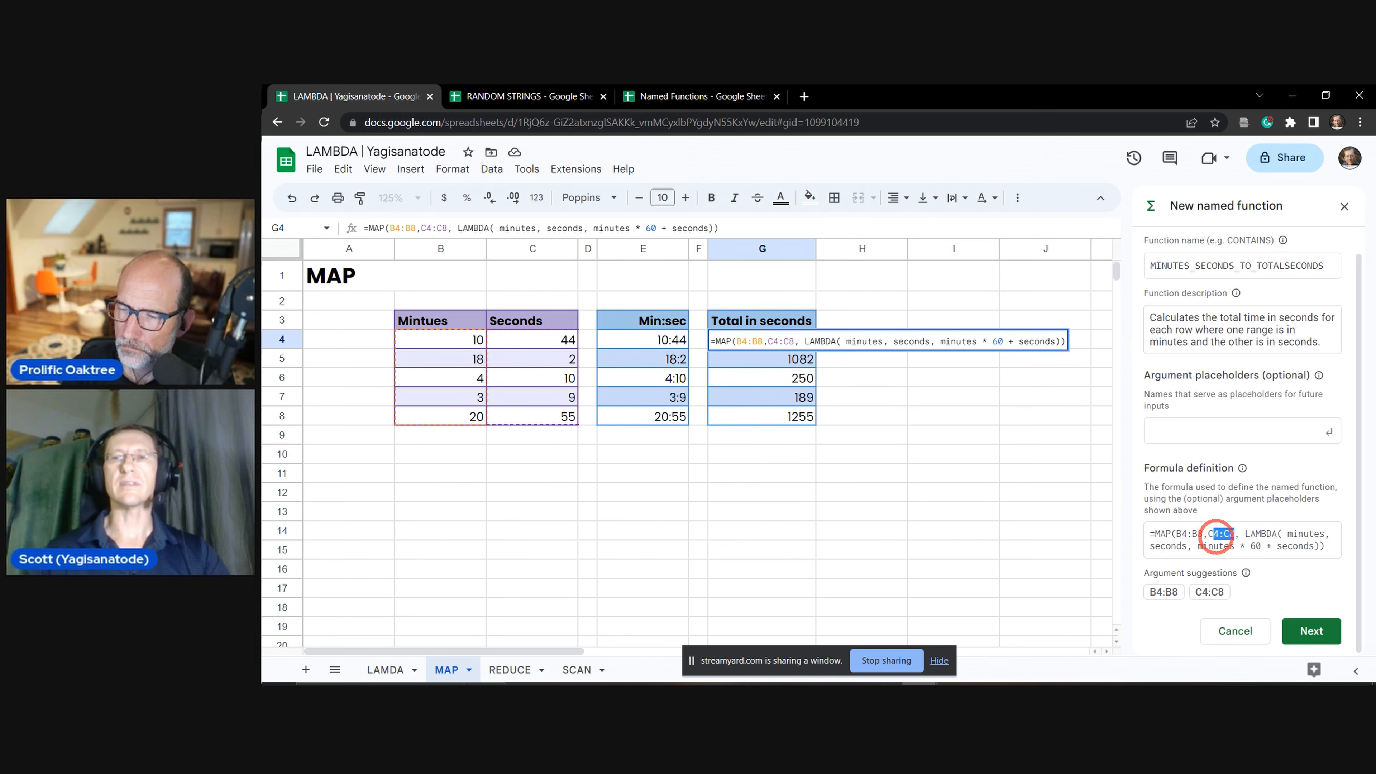
pyautogui.click(1163, 591)
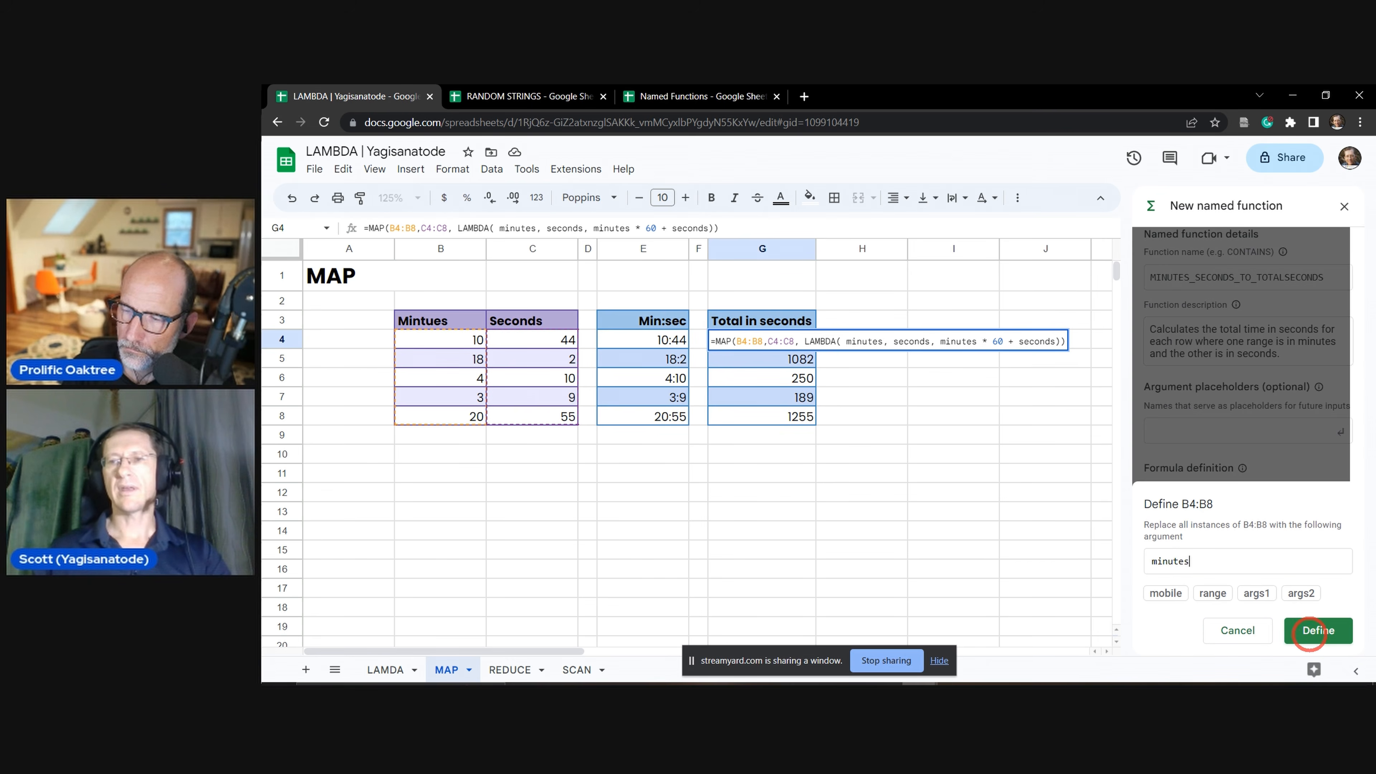
pyautogui.click(1318, 630)
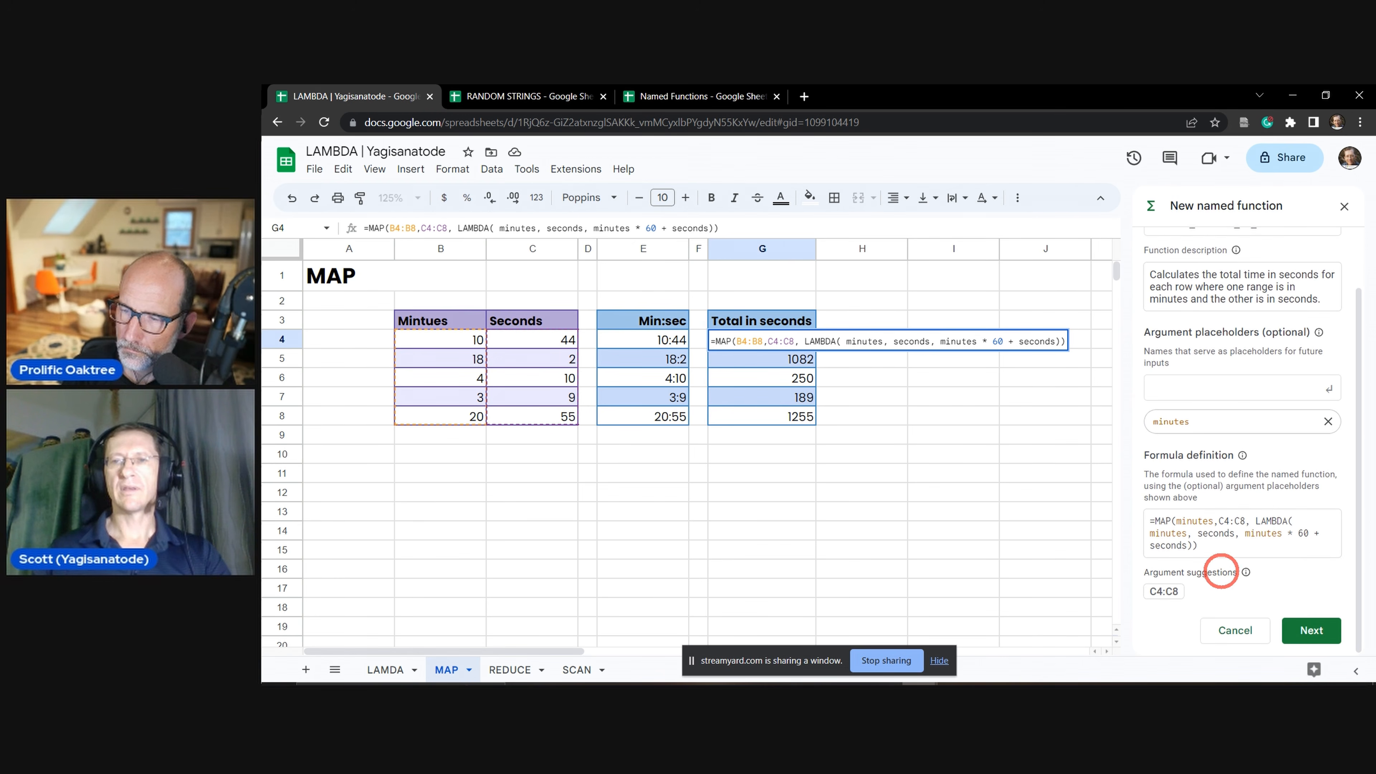
pyautogui.click(1162, 592)
pyautogui.write('seconds')
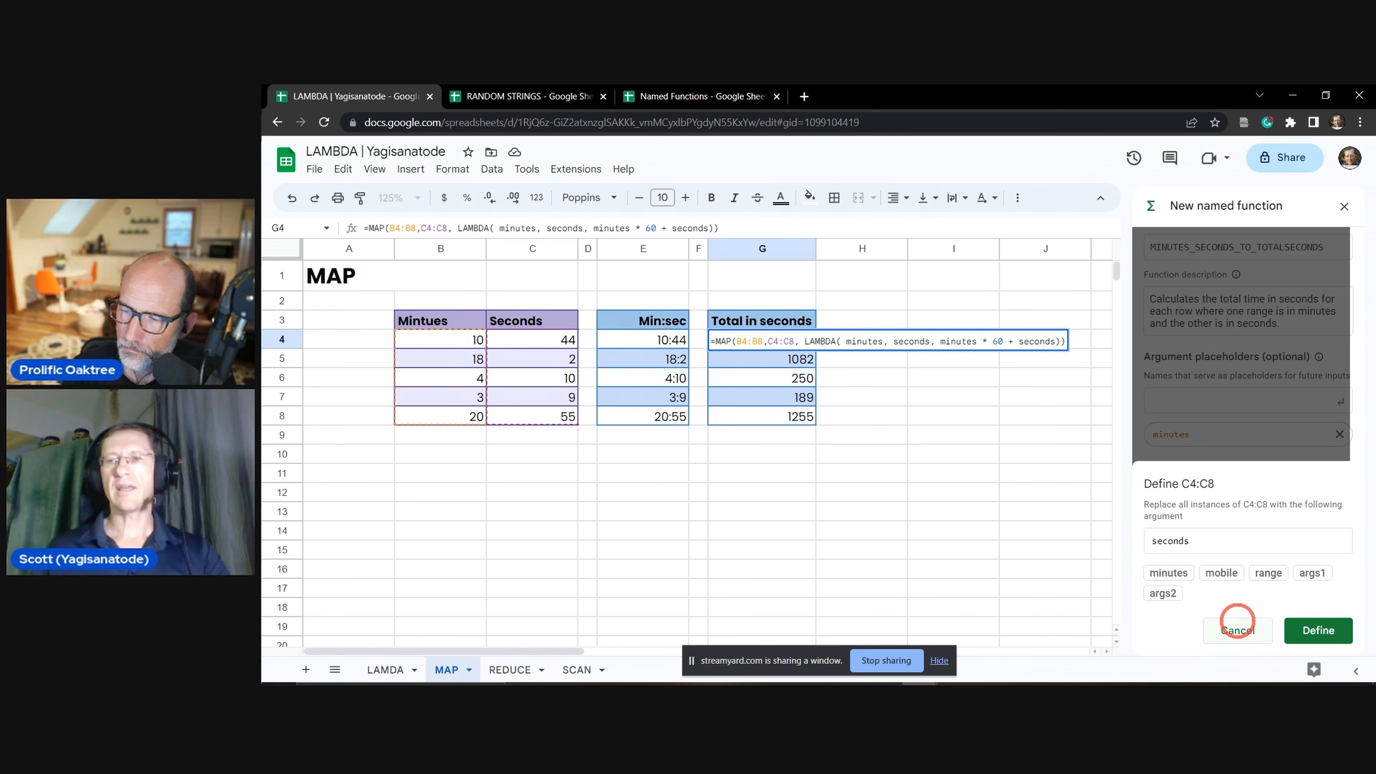
pyautogui.click(1316, 630)
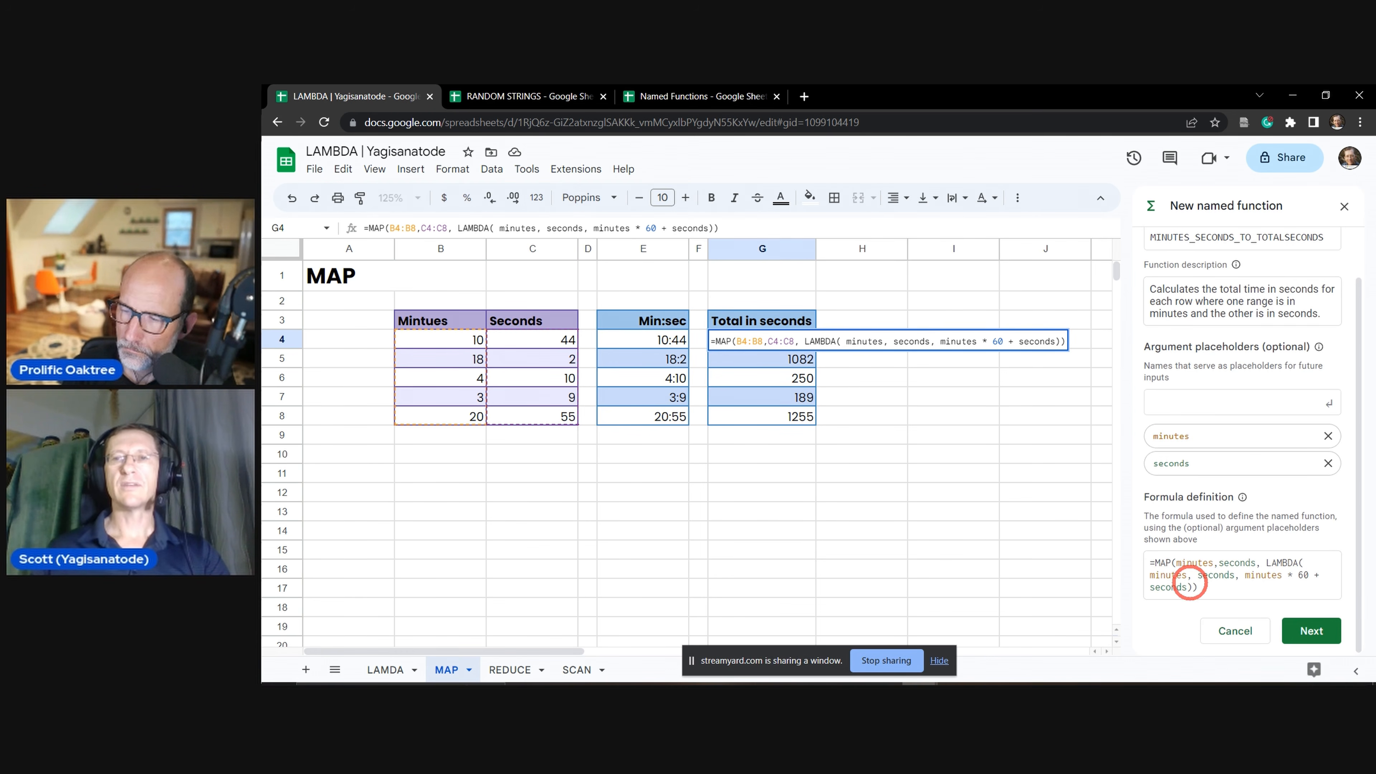
# Proceed to the function's additional details and give the minutes argument the description "A range of minutes" and the example B4:B8.
pyautogui.scroll(1, 1252, 282)
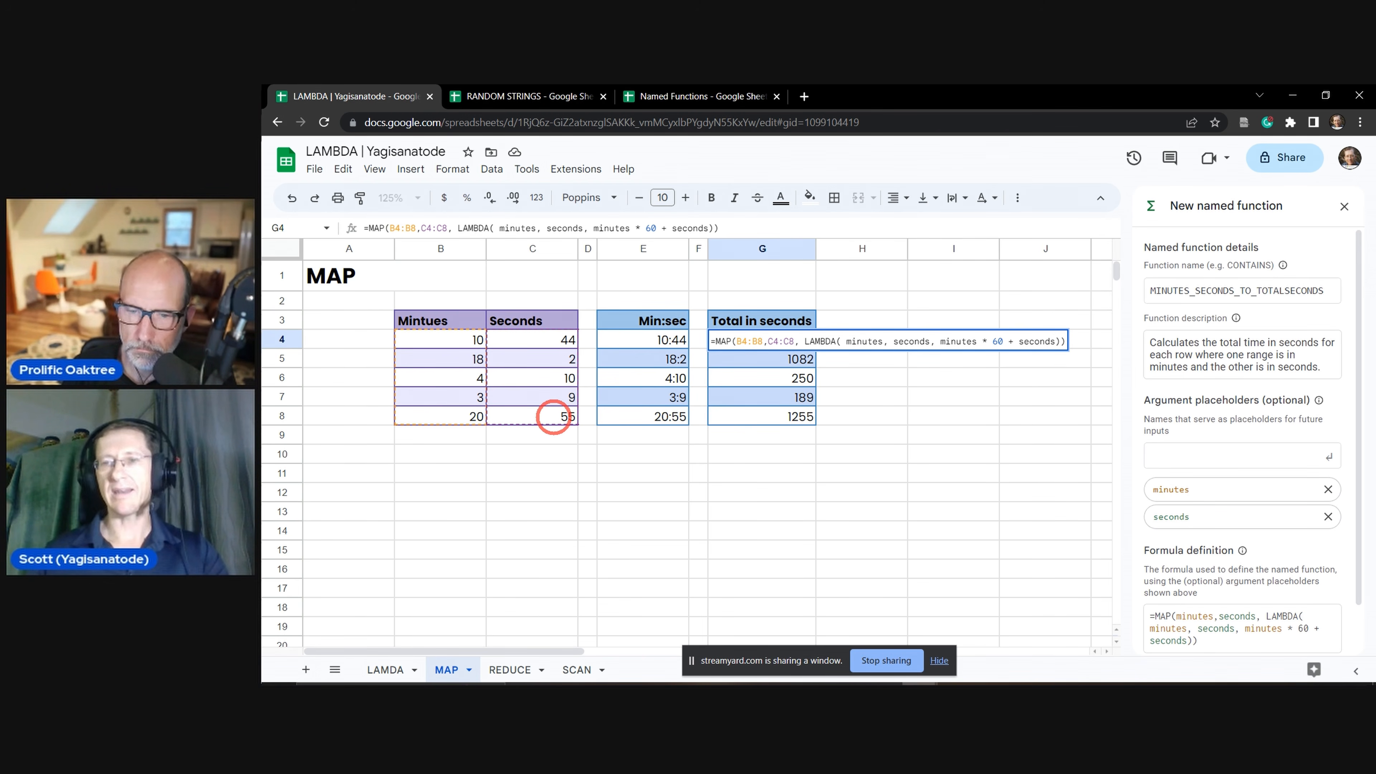
pyautogui.scroll(-1, 1246, 515)
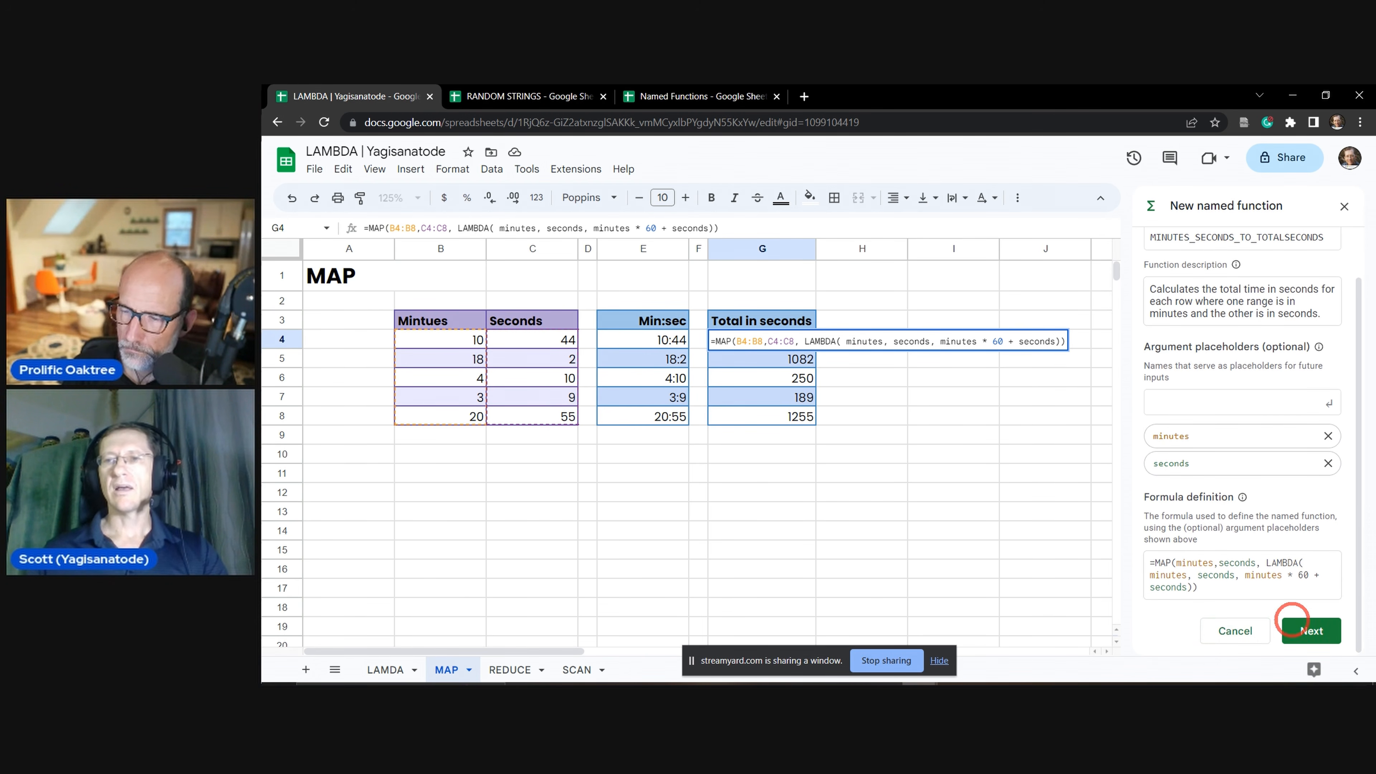
pyautogui.click(1292, 620)
pyautogui.click(1187, 419)
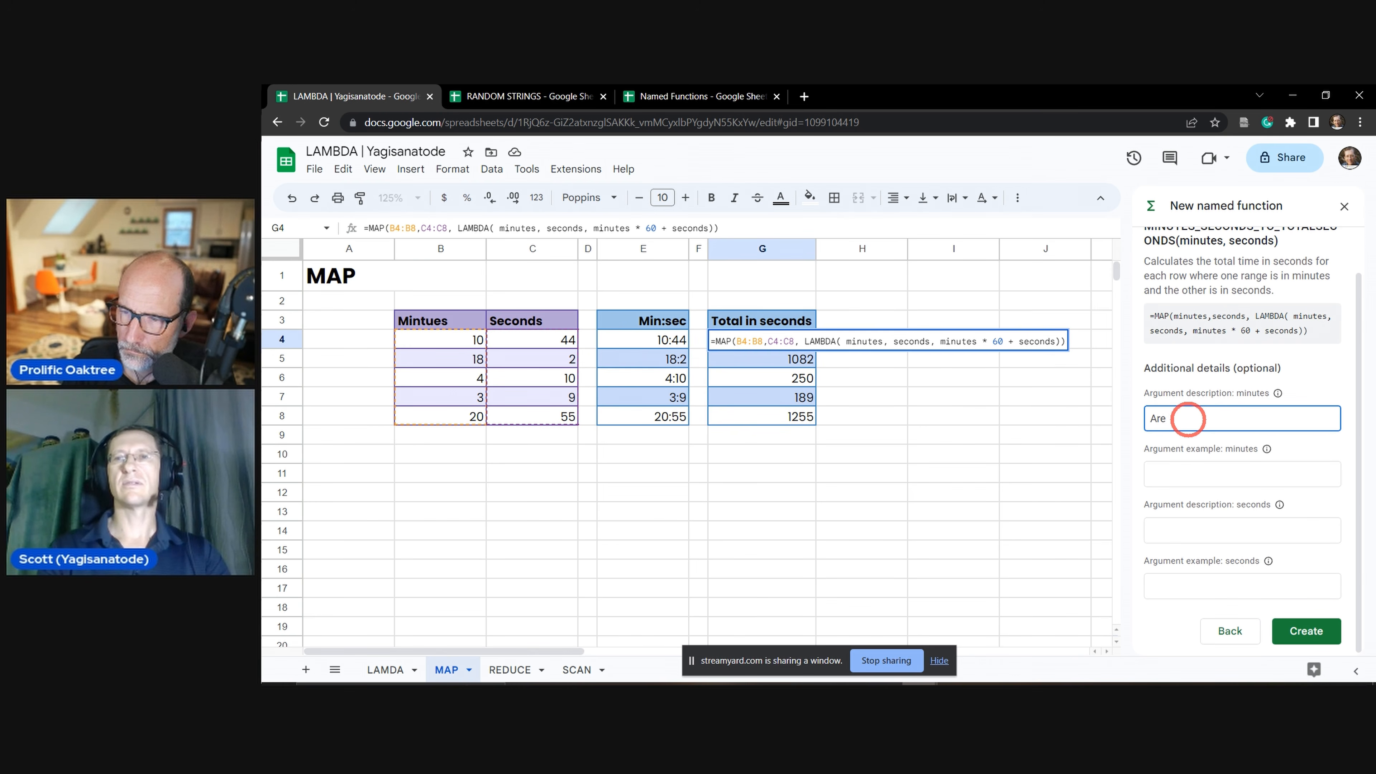
pyautogui.write('A range of minutes')
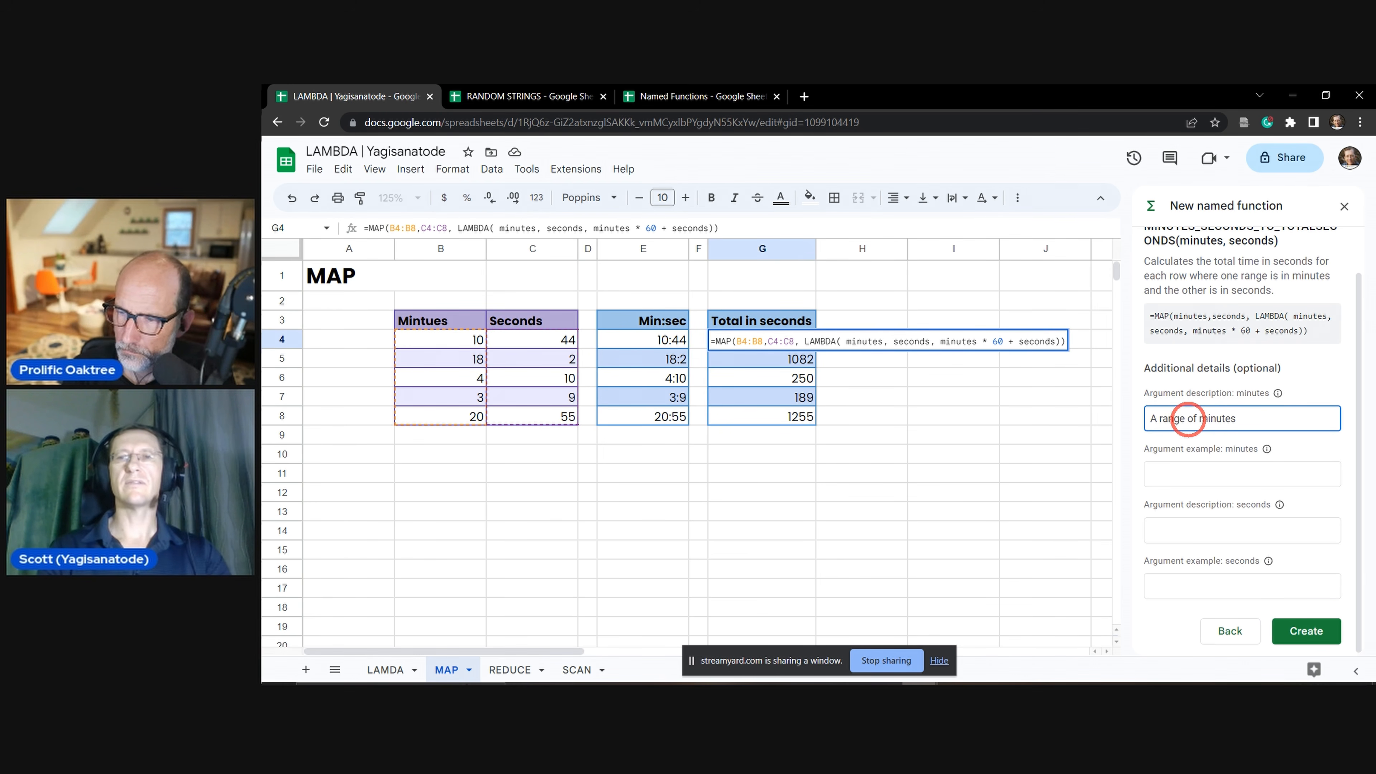
pyautogui.click(1166, 475)
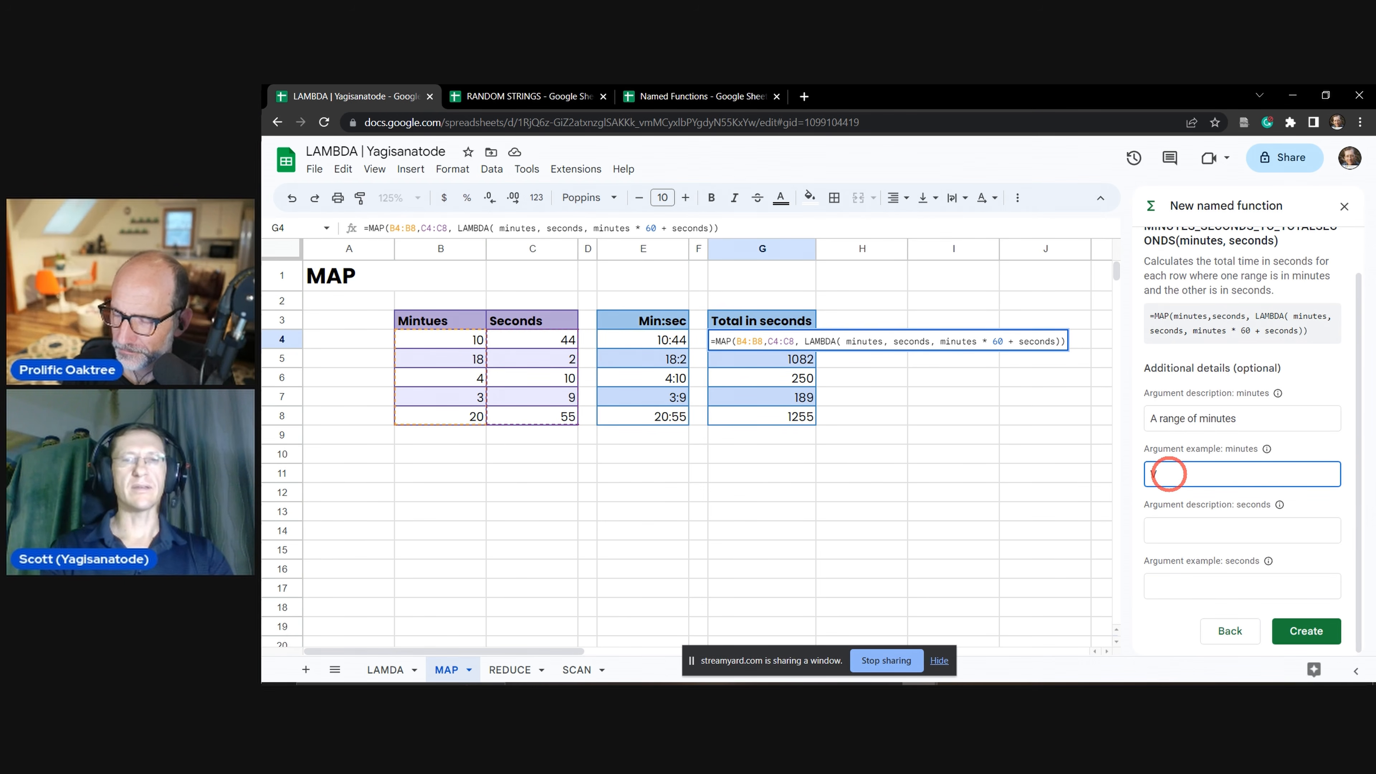
pyautogui.write('B')
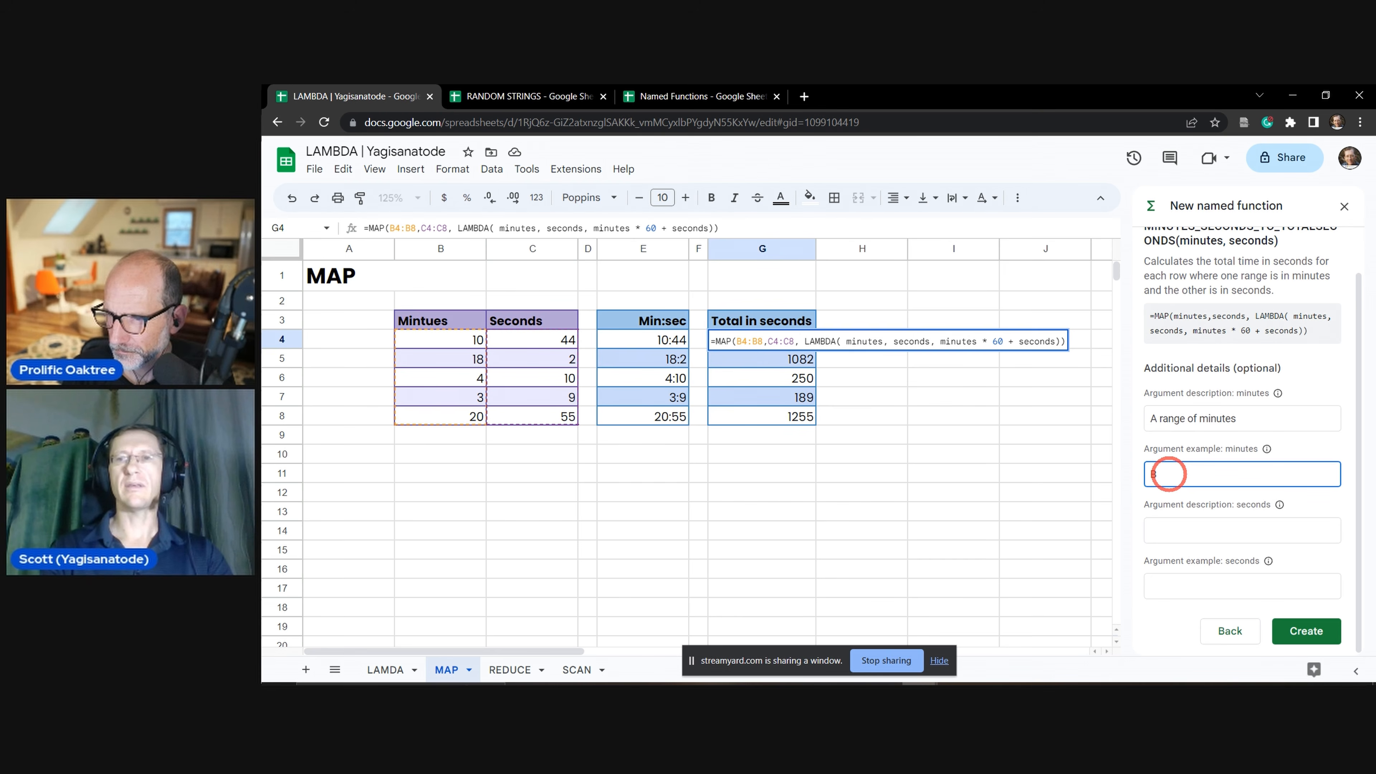
pyautogui.write('4:B8')
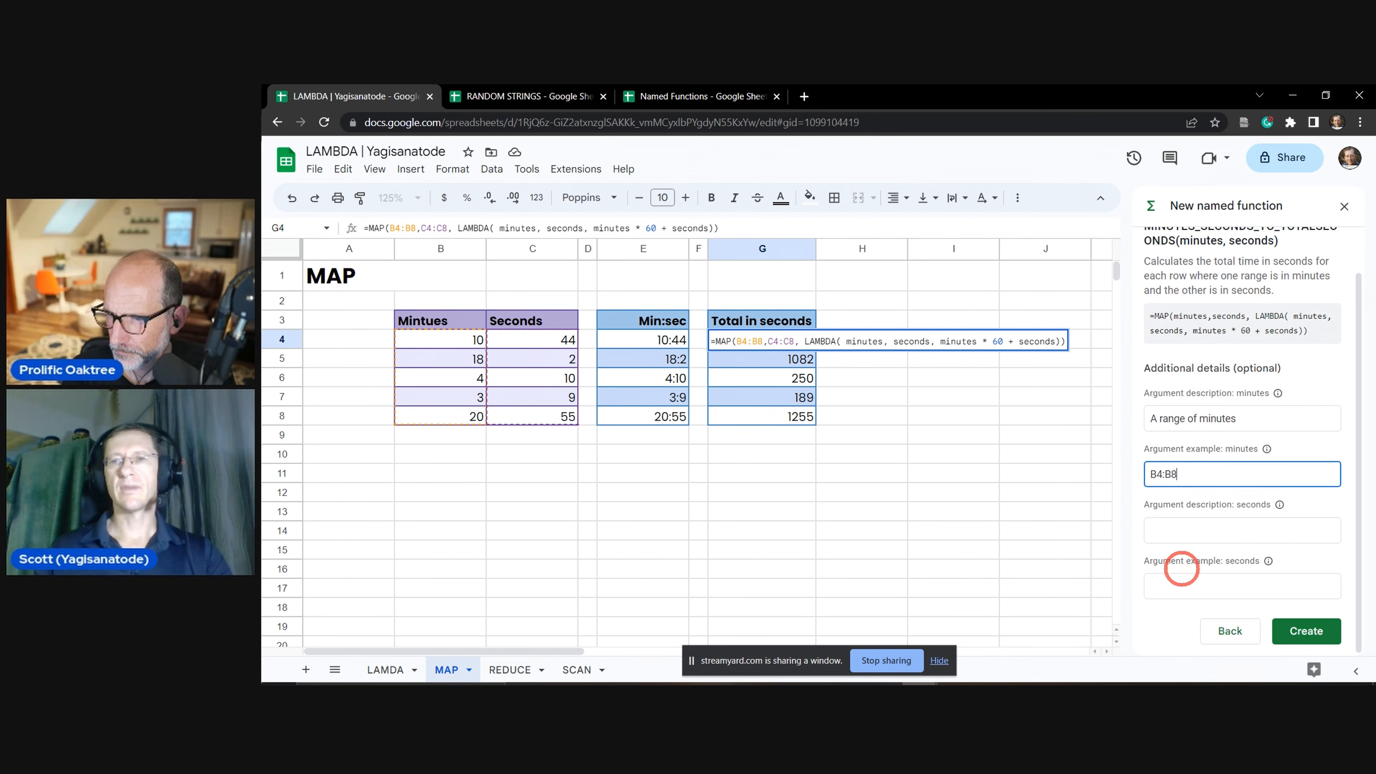
# Give the seconds argument the description "A range of seconds" and the example C4:C8, and create the named function.
pyautogui.click(1183, 523)
pyautogui.write('A ra')
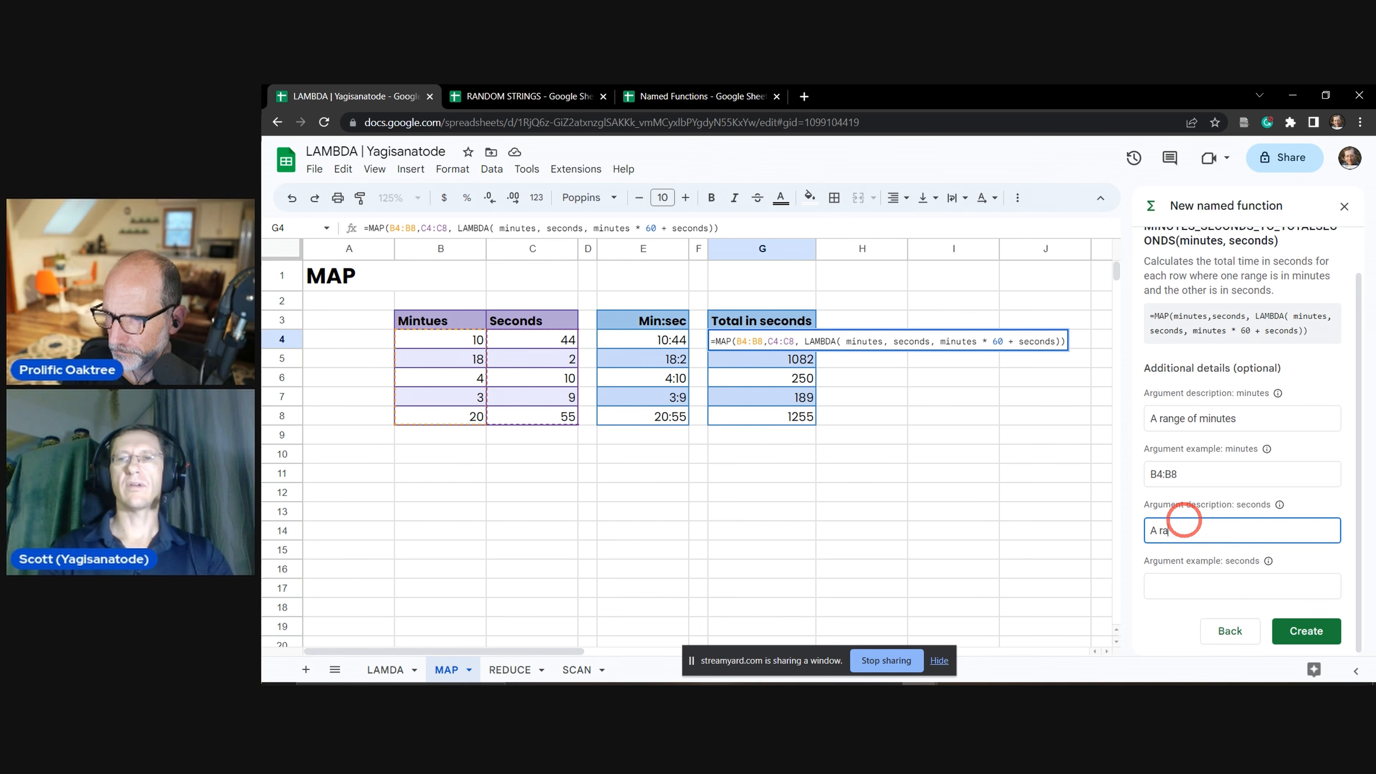
pyautogui.write('nge of seconds')
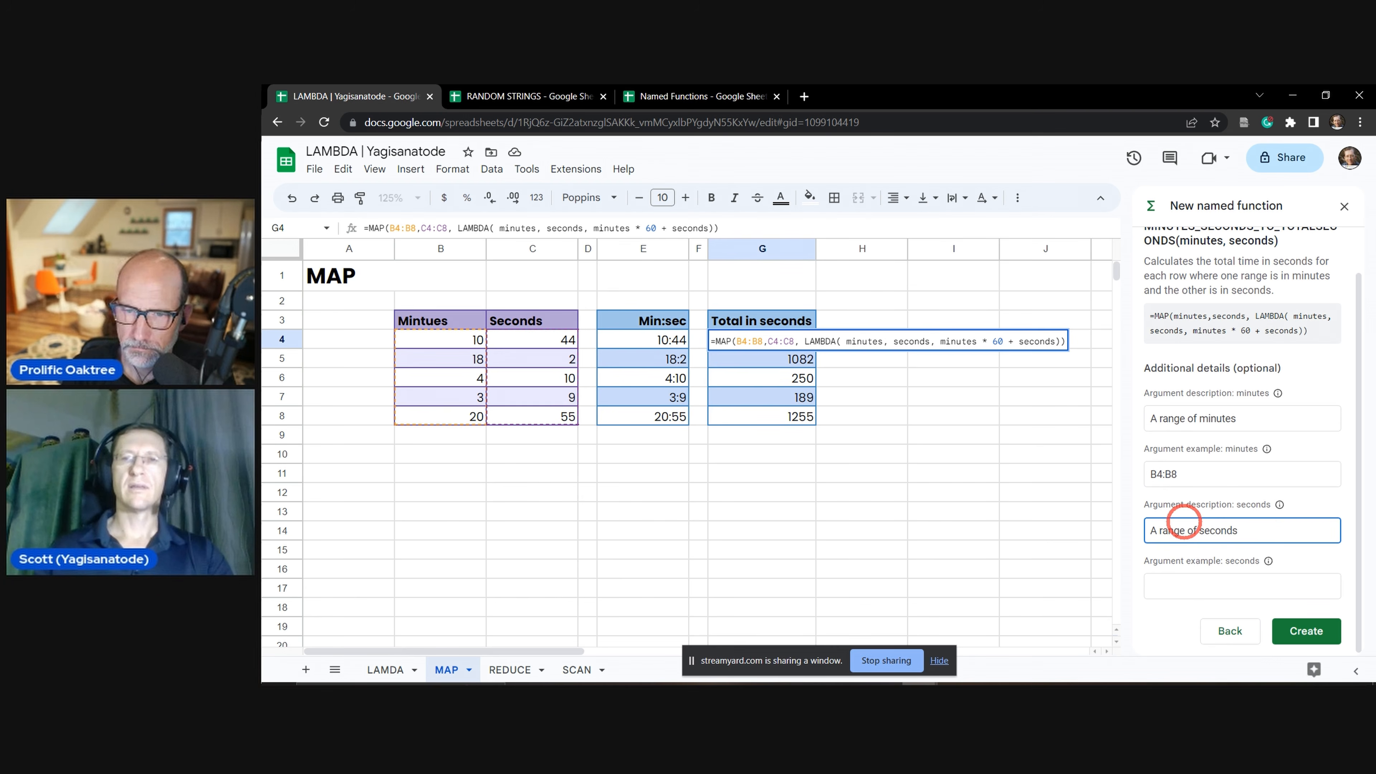
pyautogui.click(1210, 587)
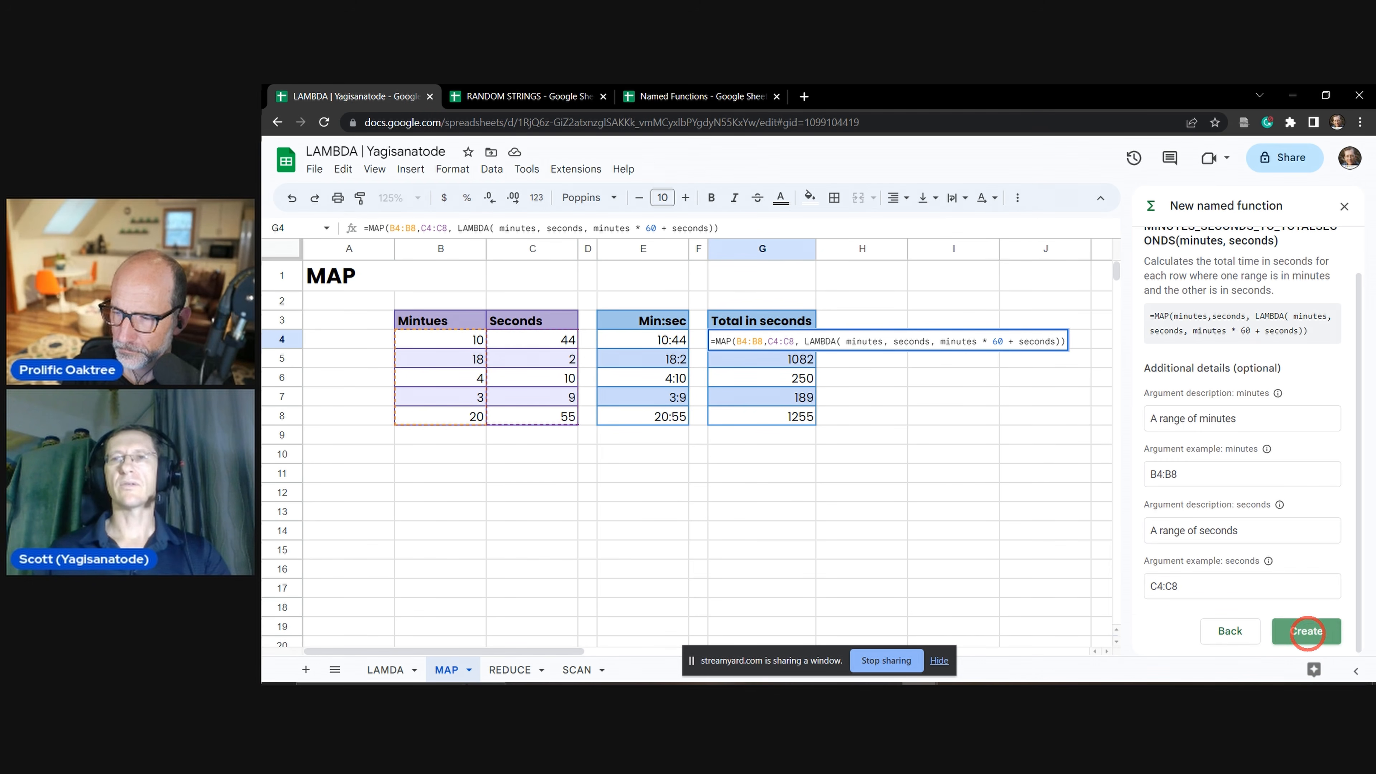
pyautogui.click(1305, 633)
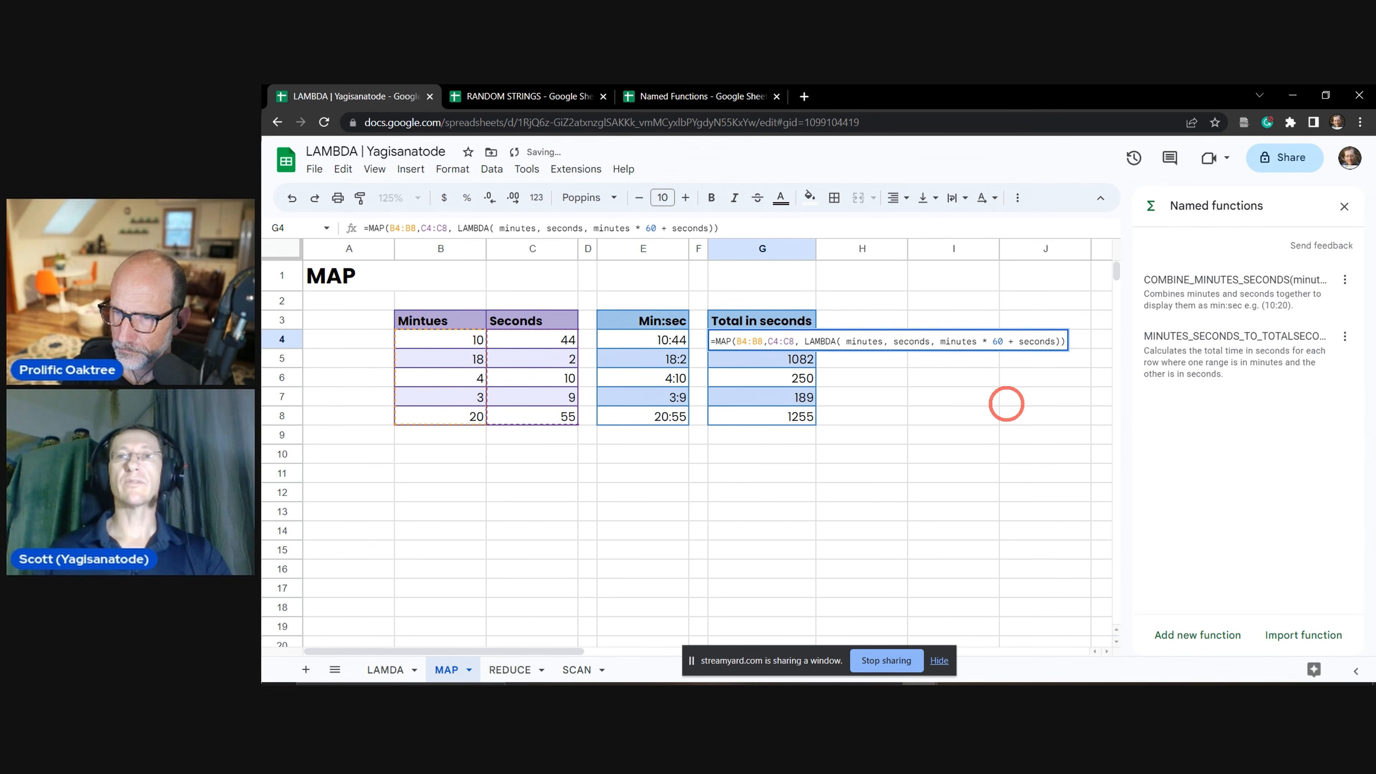
# Start a formula in H4 with the named function MINUTES_SECONDS_TO_TOTALSECONDS and read through its help text.
pyautogui.click(895, 453)
pyautogui.click(875, 339)
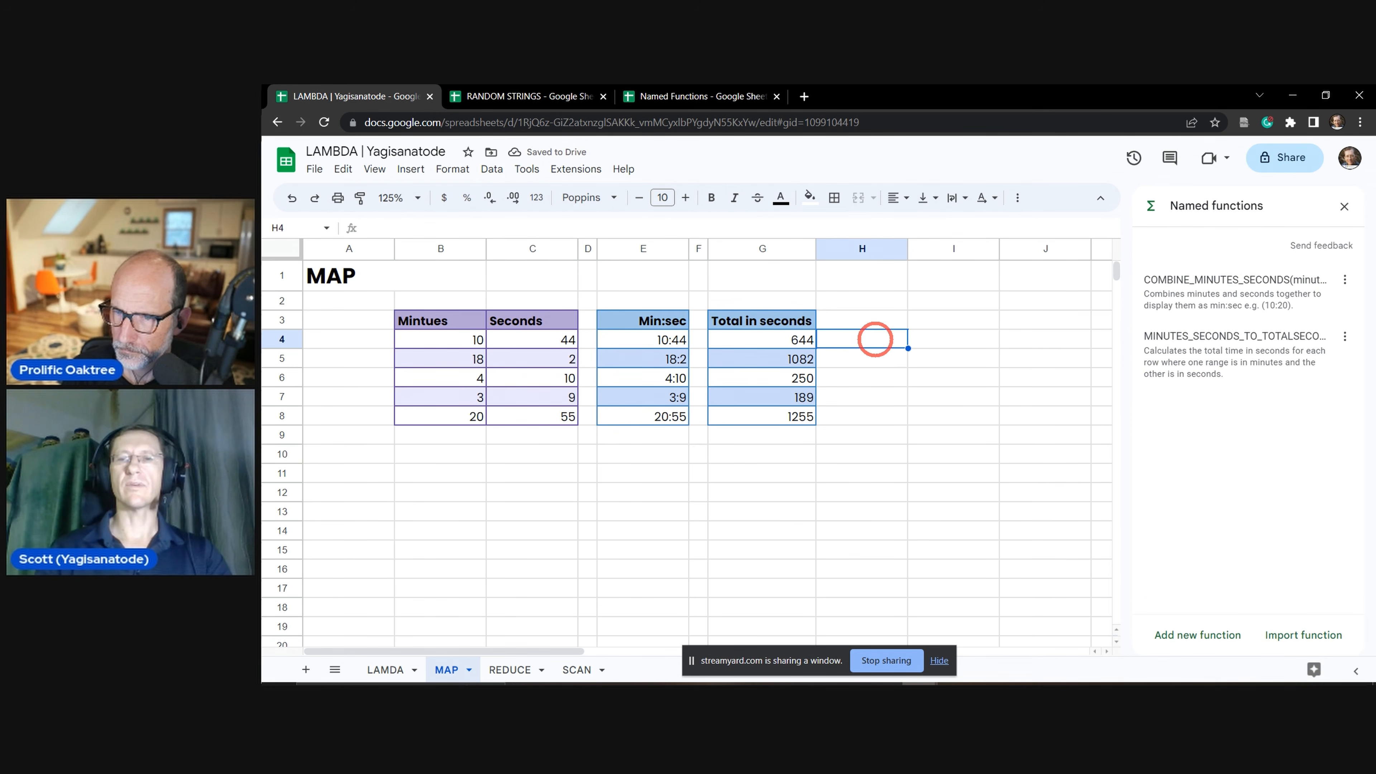
pyautogui.write('=')
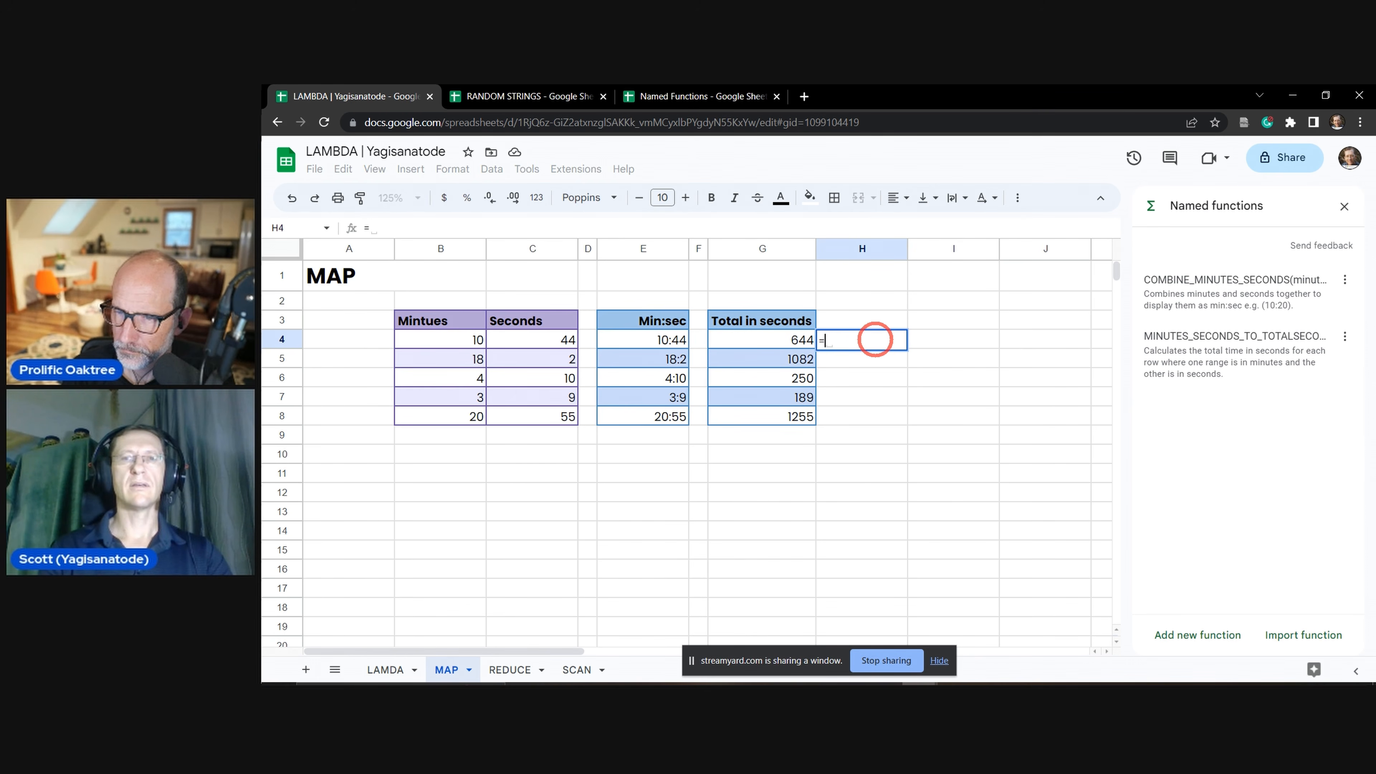
pyautogui.write('MINUTE')
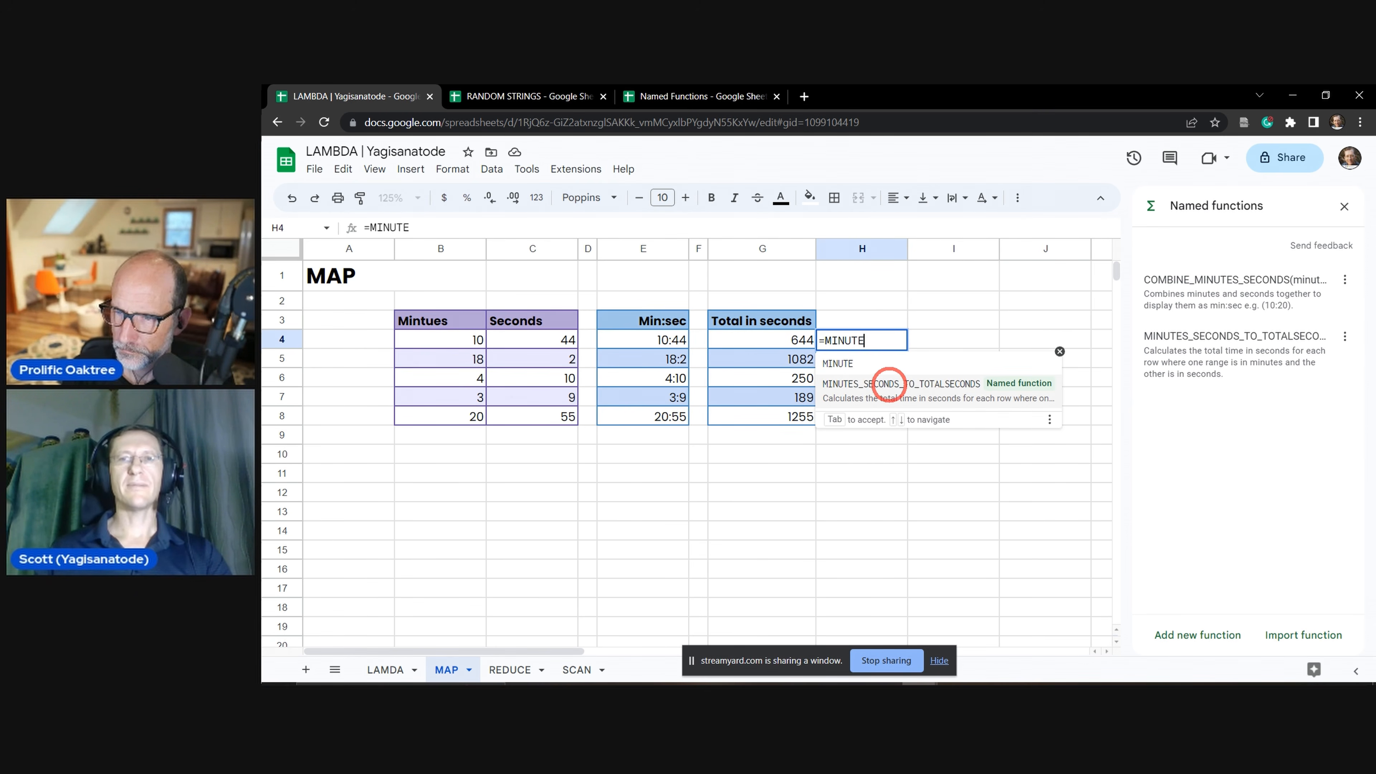
pyautogui.click(889, 384)
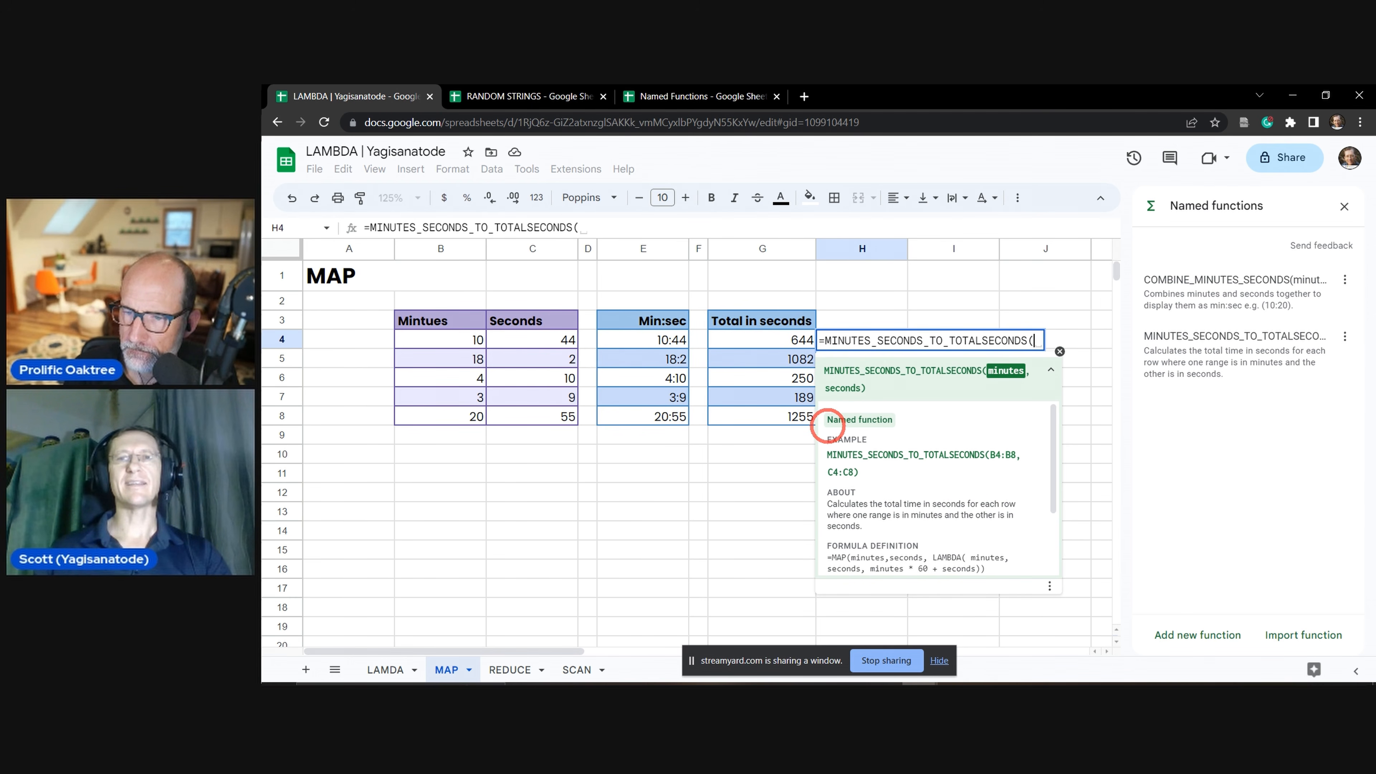
pyautogui.scroll(-2, 891, 460)
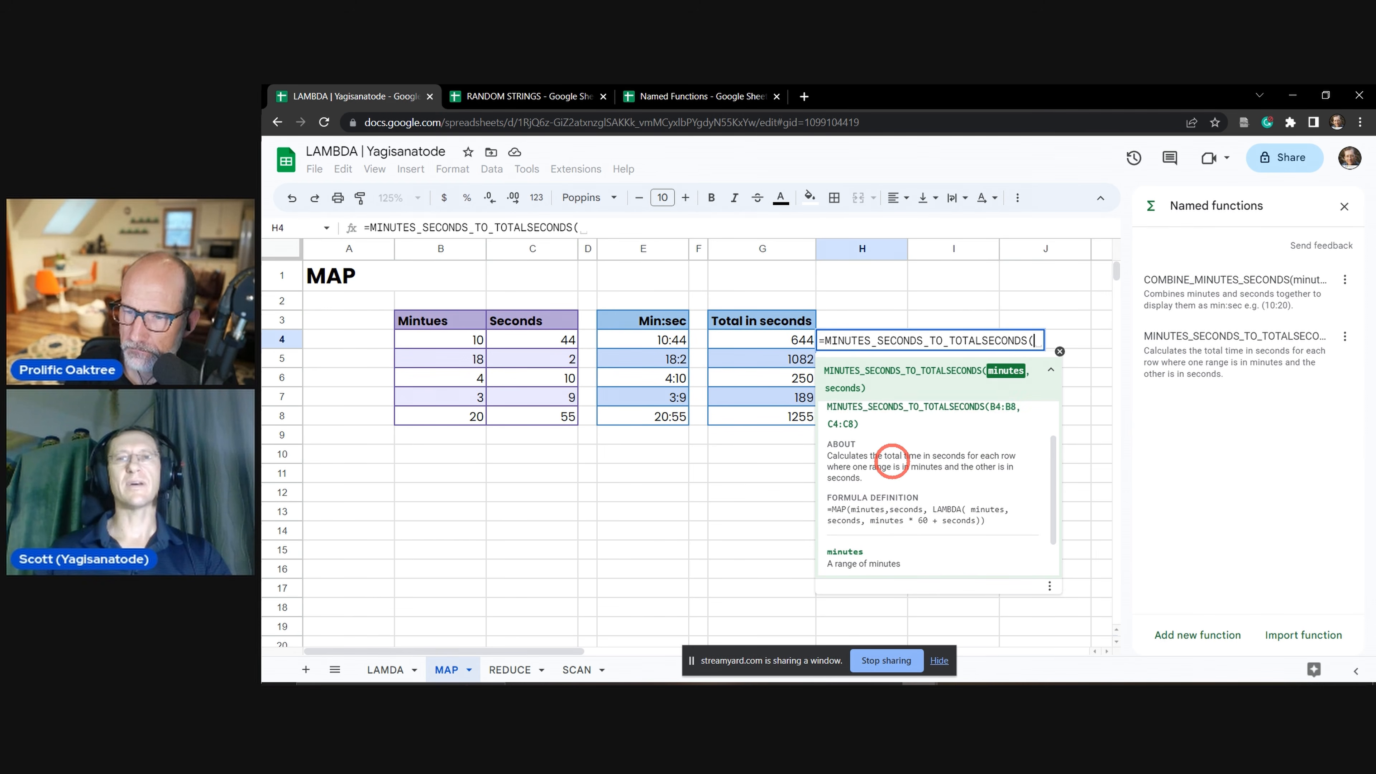
pyautogui.scroll(-2, 891, 460)
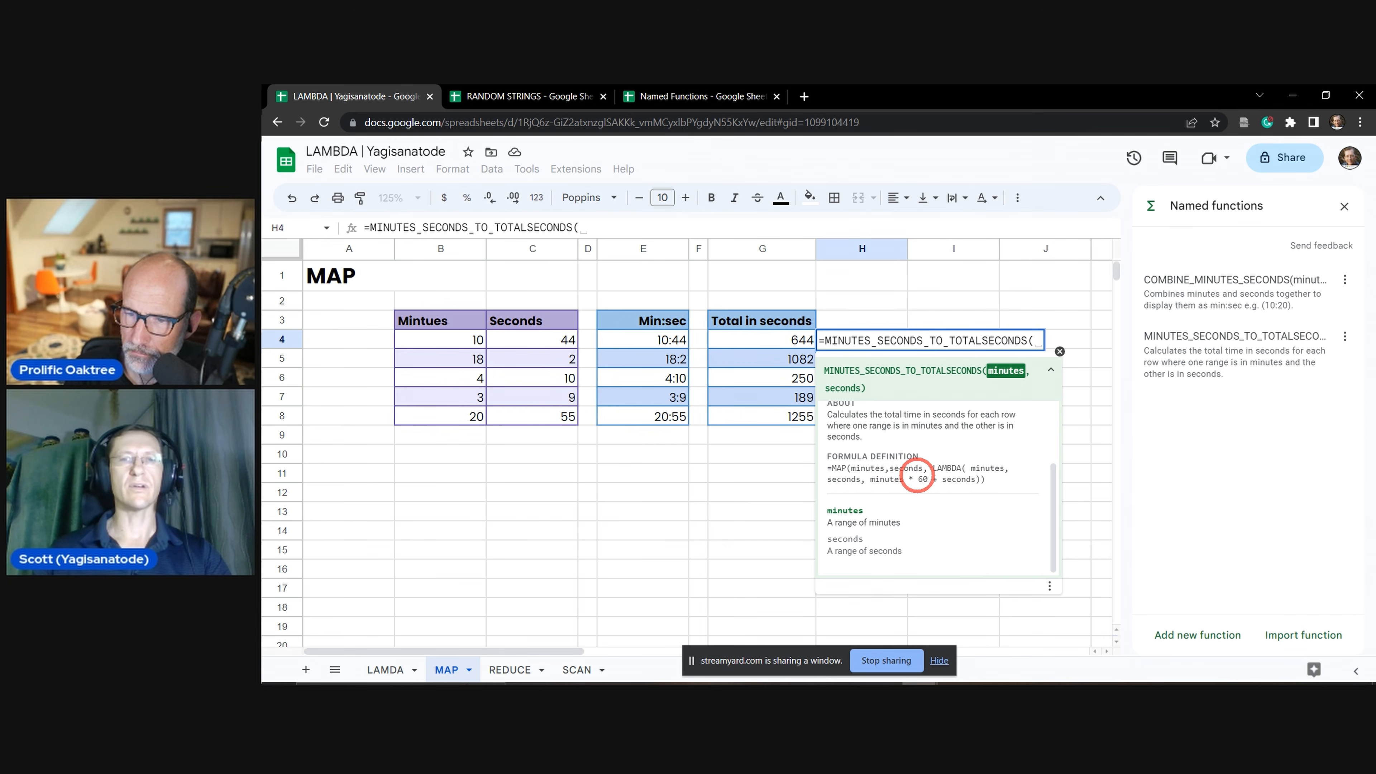
pyautogui.scroll(3, 900, 471)
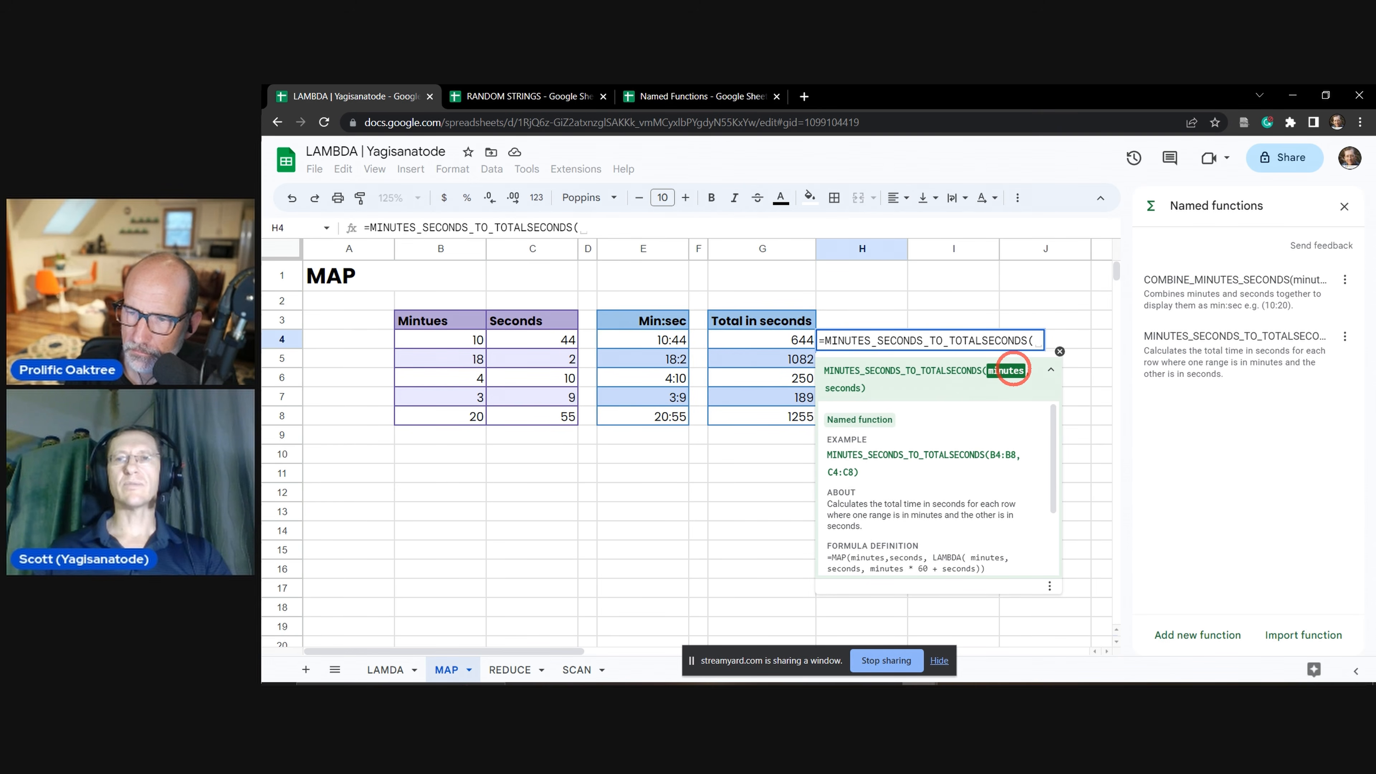
# Complete the H4 formula with B4:B8 as the minutes range and C4:C8 as the seconds range.
pyautogui.moveTo(467, 337); pyautogui.dragTo(450, 418)
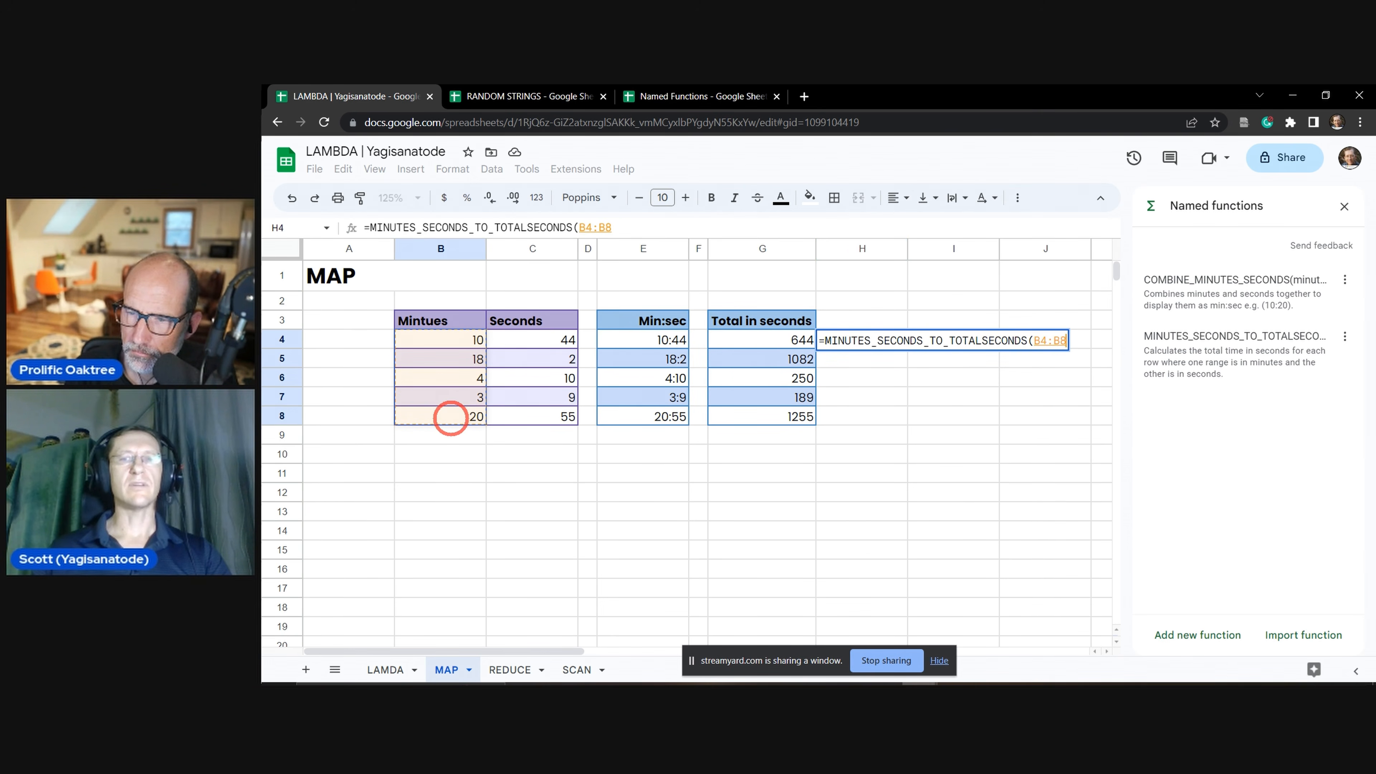
pyautogui.write(',')
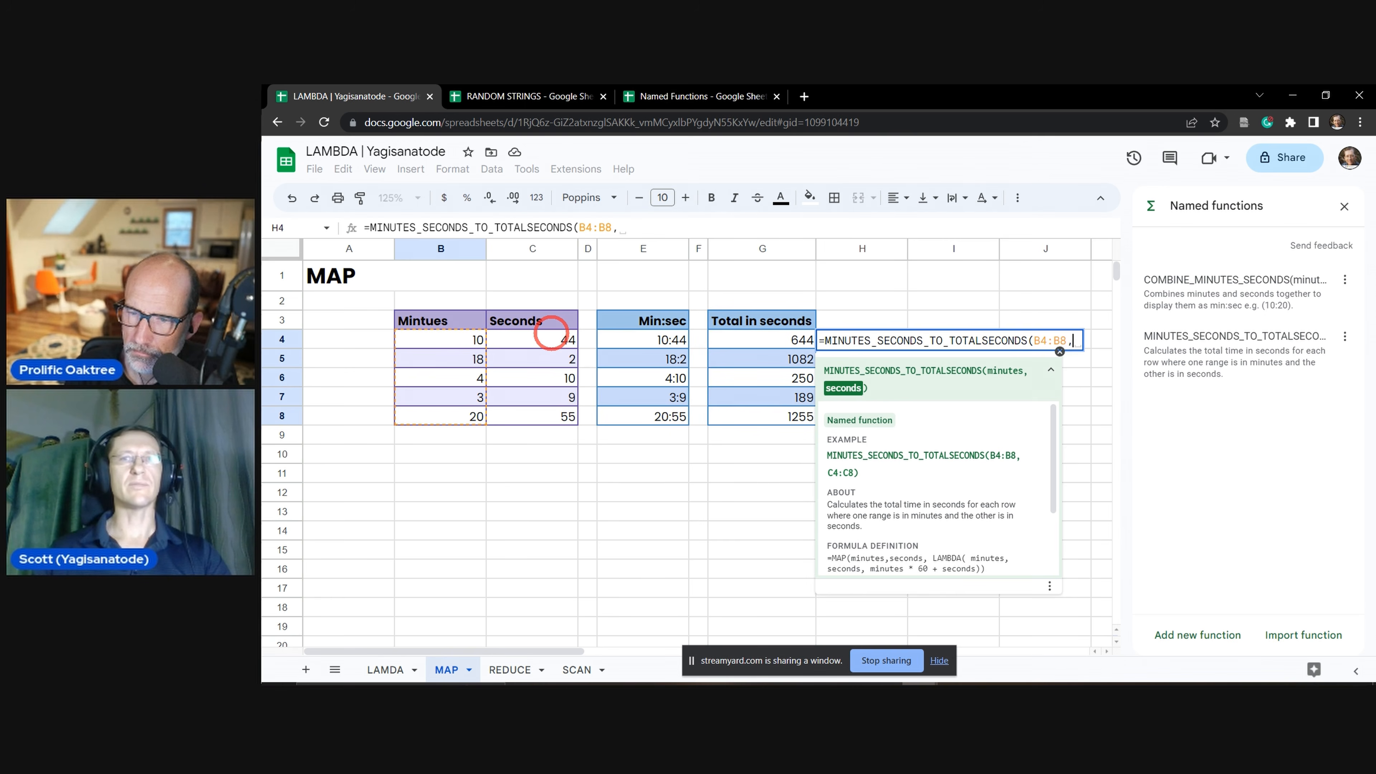
pyautogui.moveTo(552, 336); pyautogui.dragTo(526, 413)
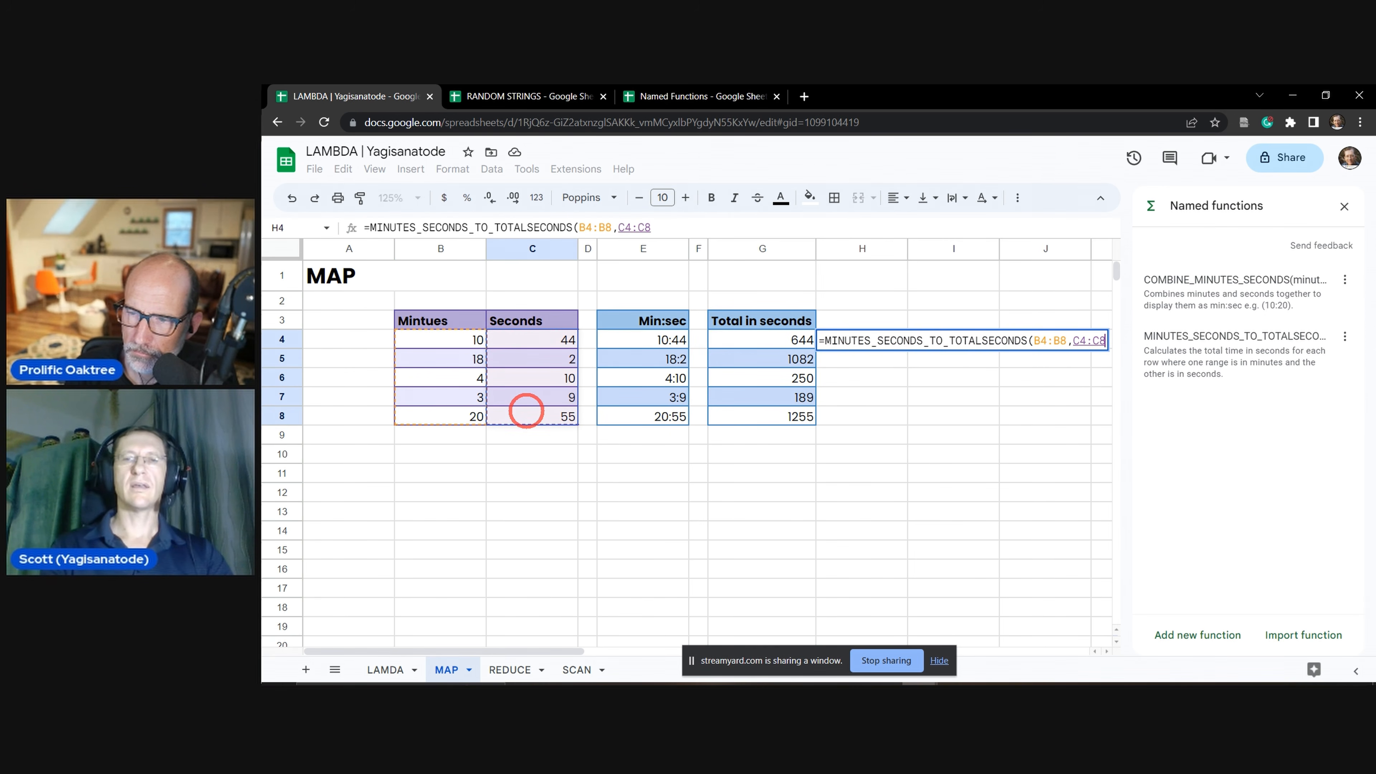
pyautogui.write(')')
pyautogui.press('Tab')
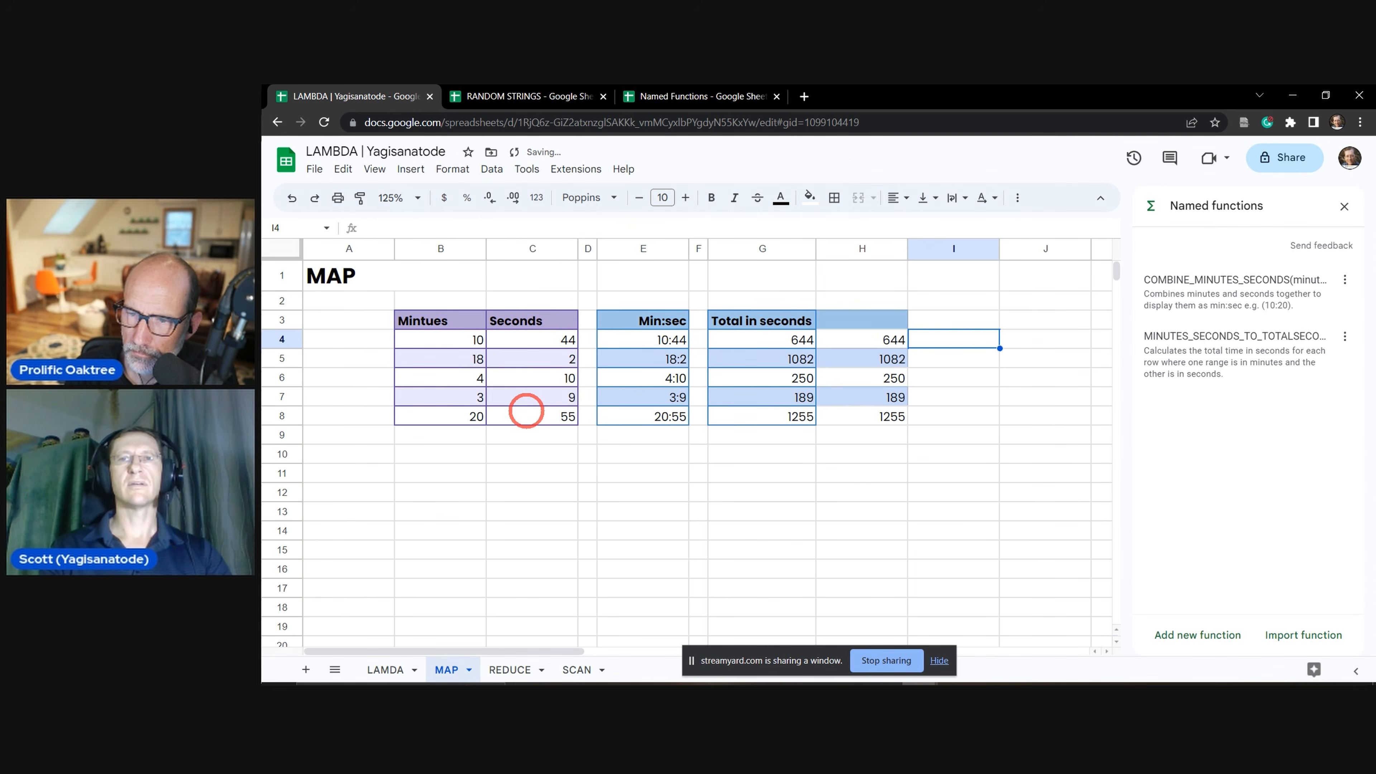
# Compare the named function formula in H4 with the full MAP formula in G4.
pyautogui.click(853, 342)
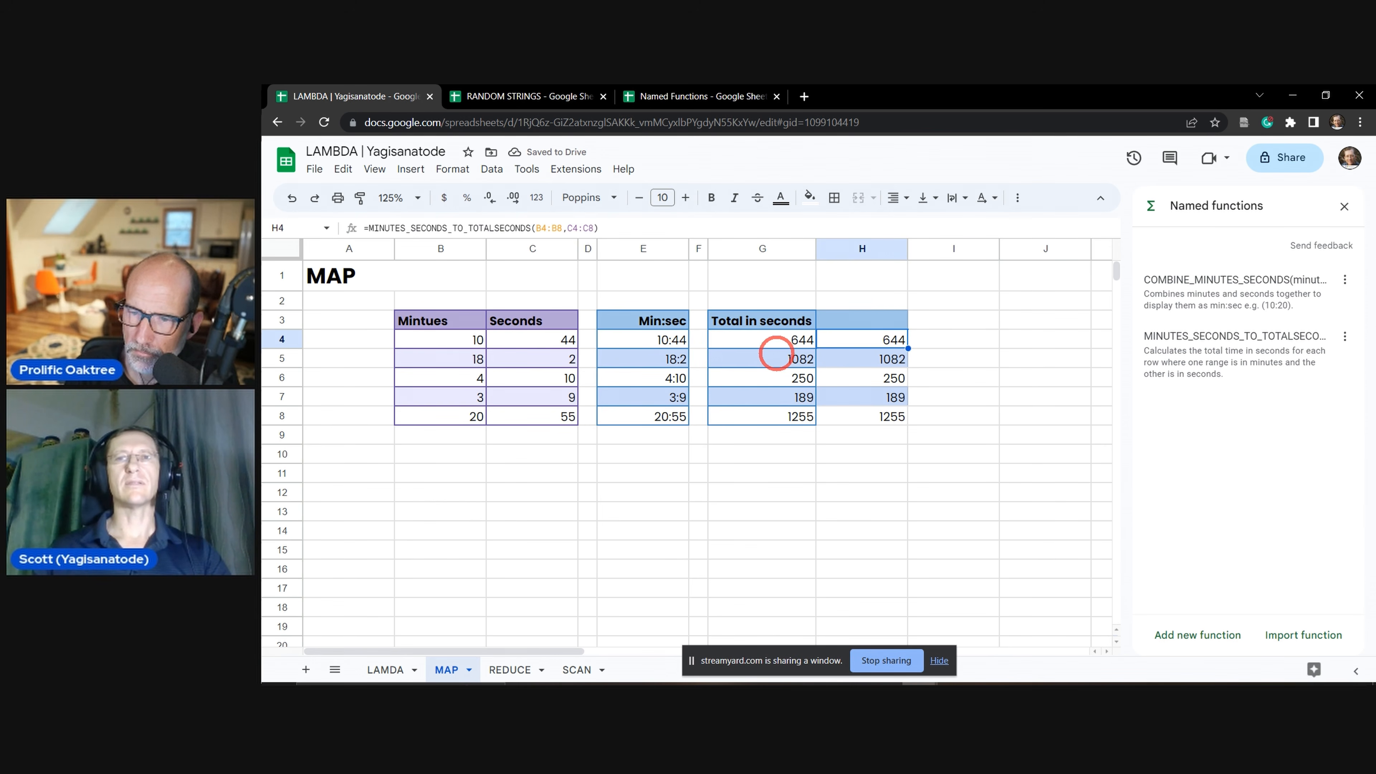
pyautogui.click(776, 341)
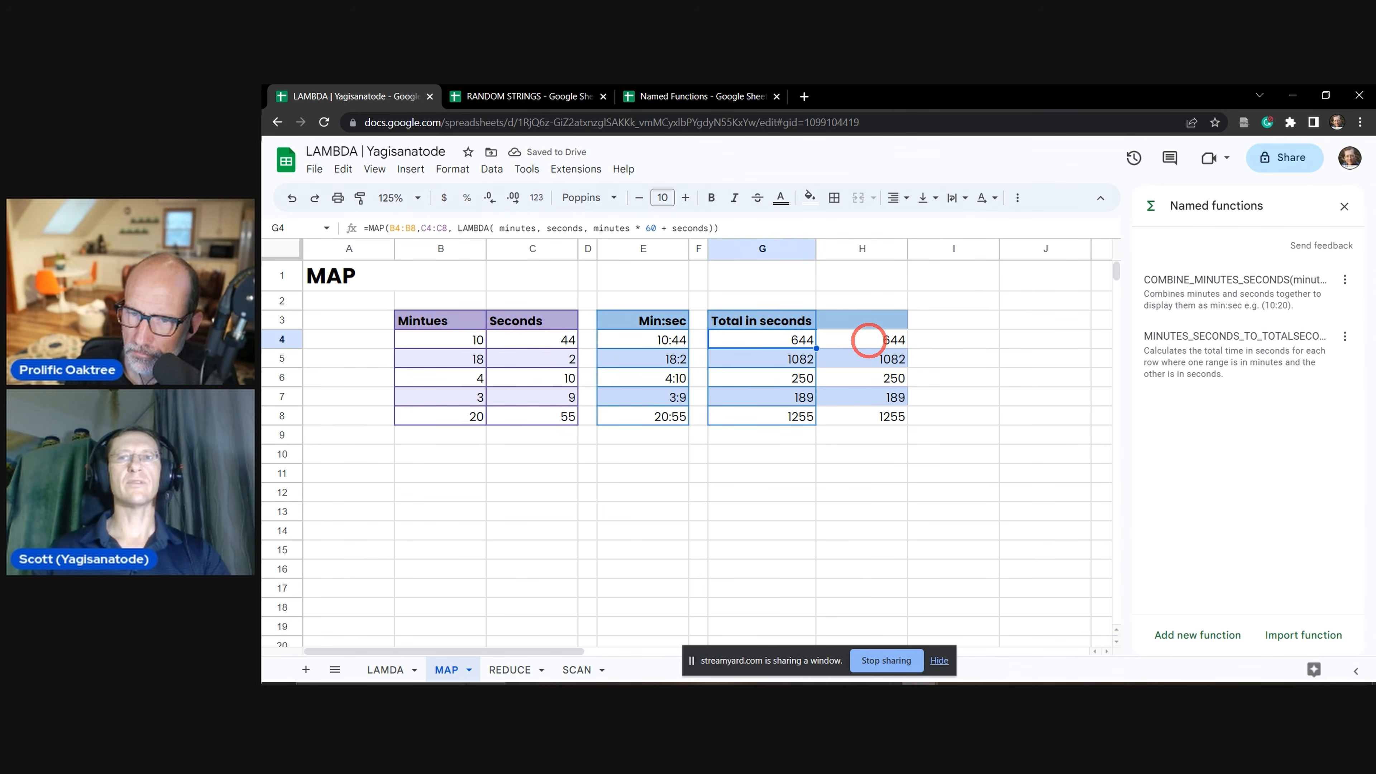
pyautogui.click(870, 342)
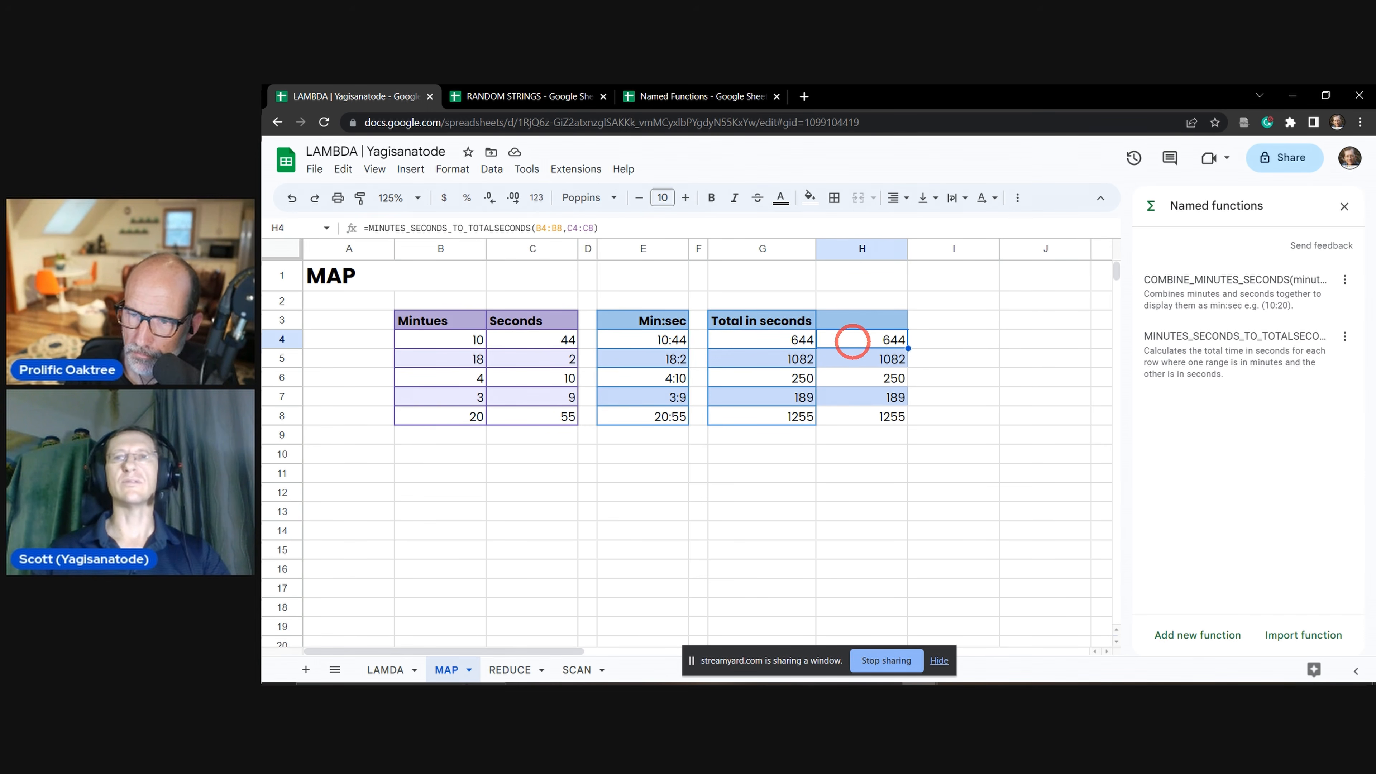
pyautogui.moveTo(921, 512); pyautogui.dragTo(906, 515)
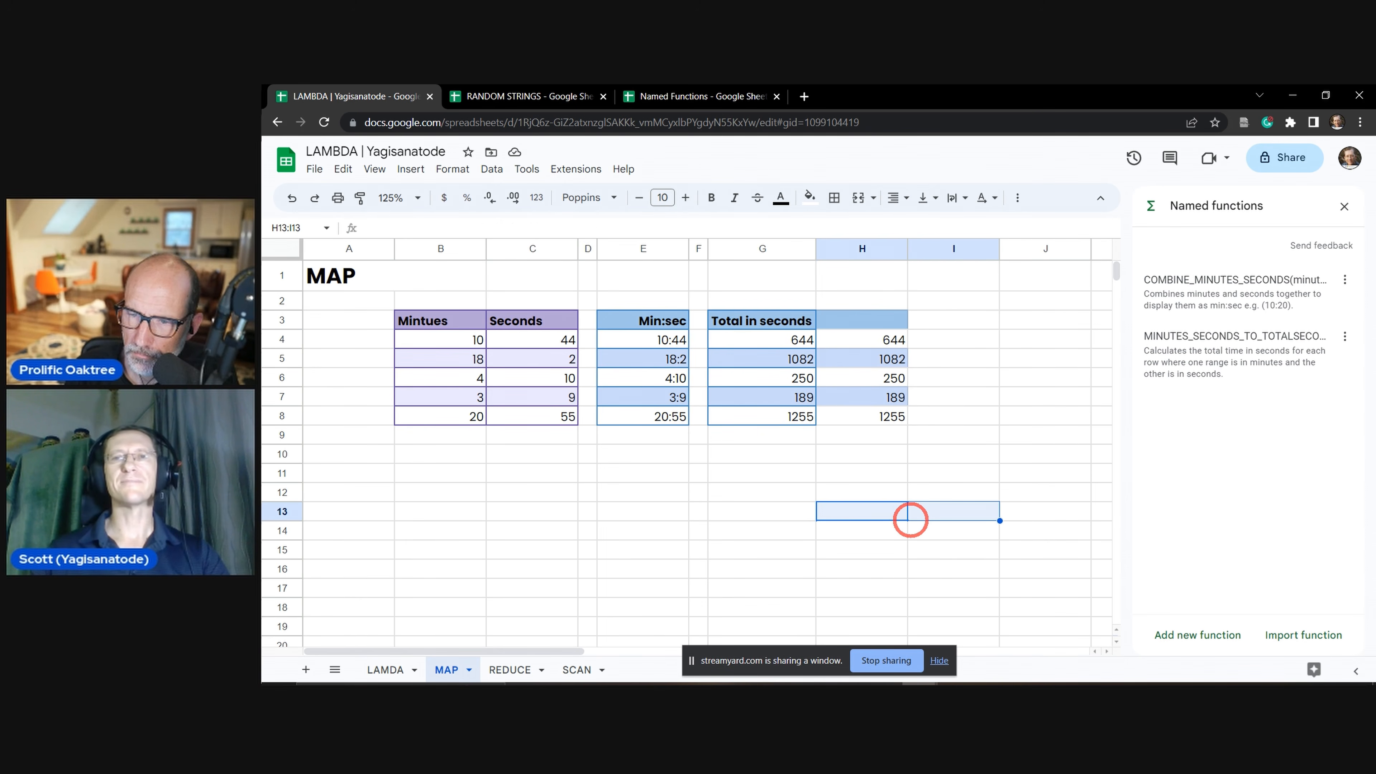
pyautogui.click(640, 492)
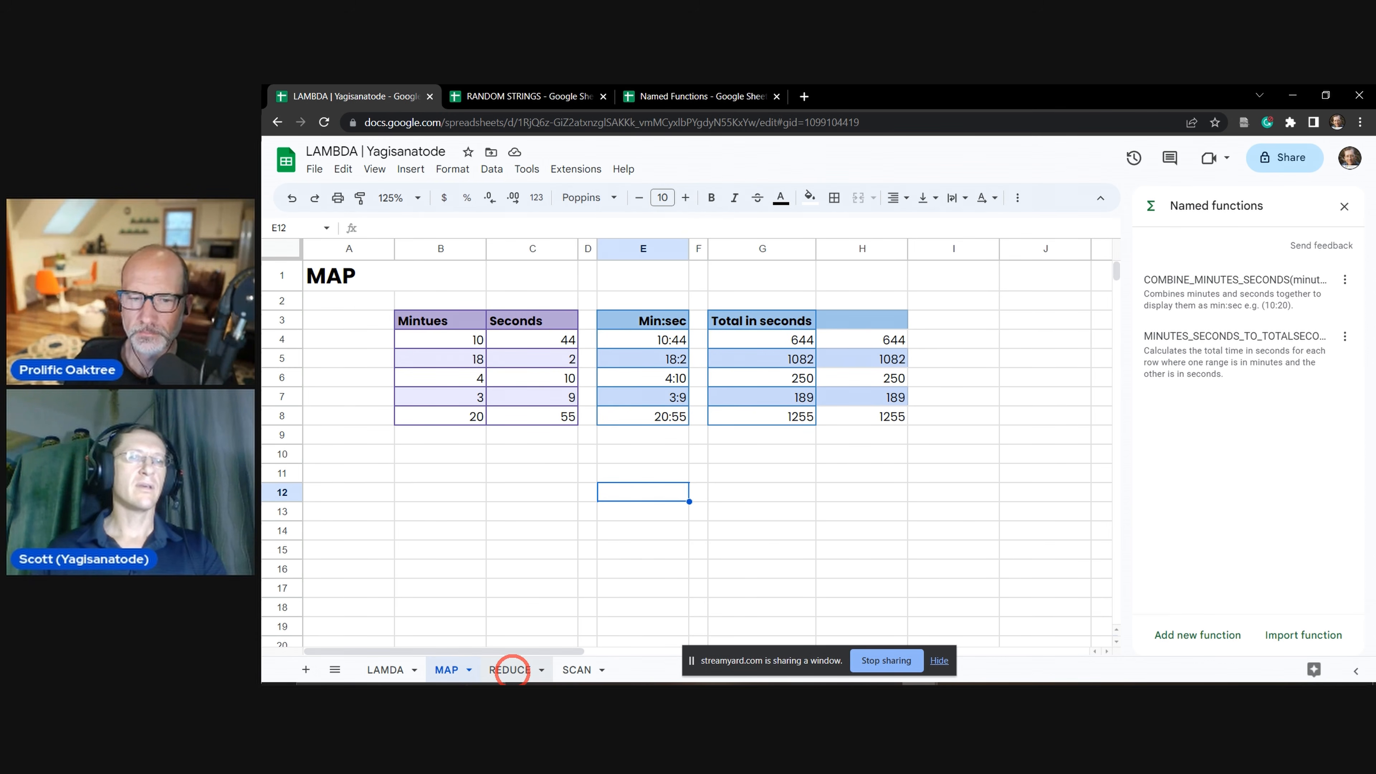
pyautogui.click(812, 496)
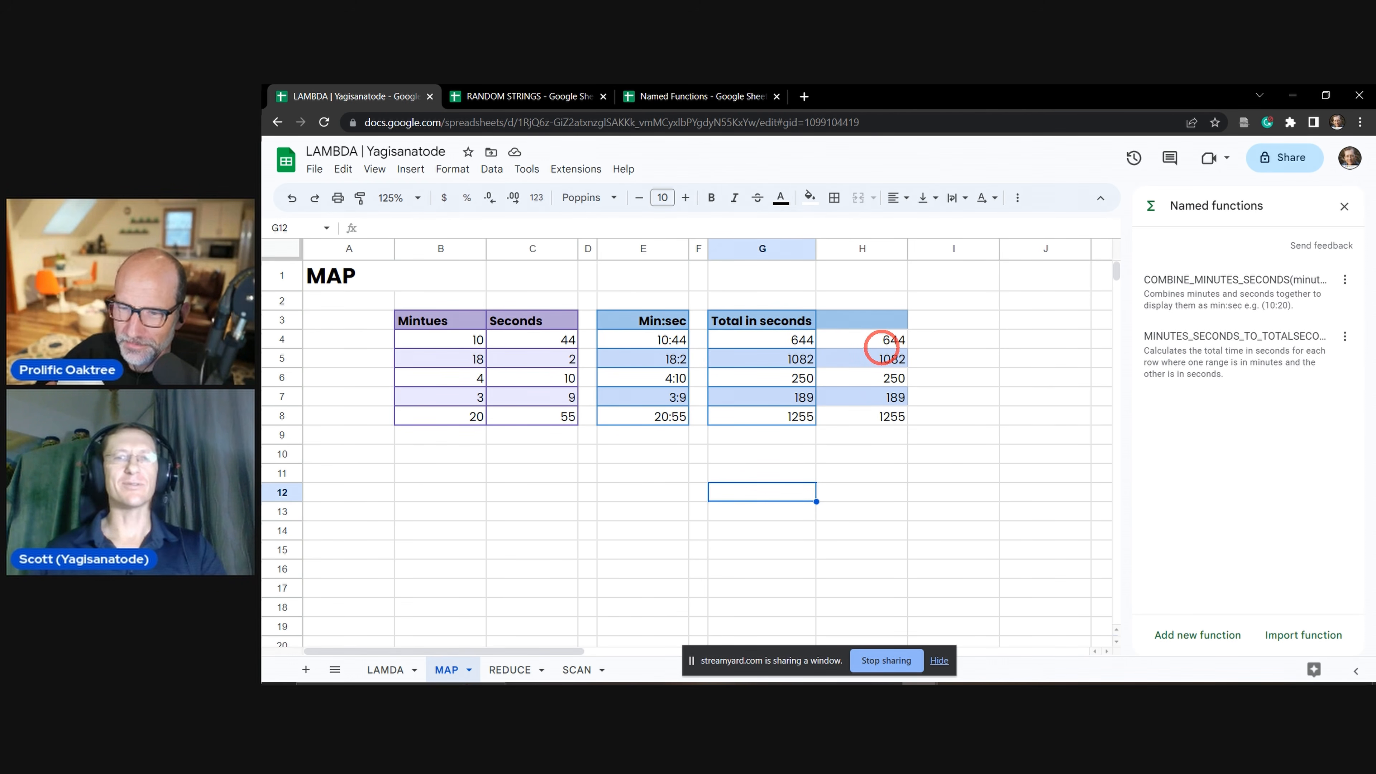
pyautogui.click(849, 488)
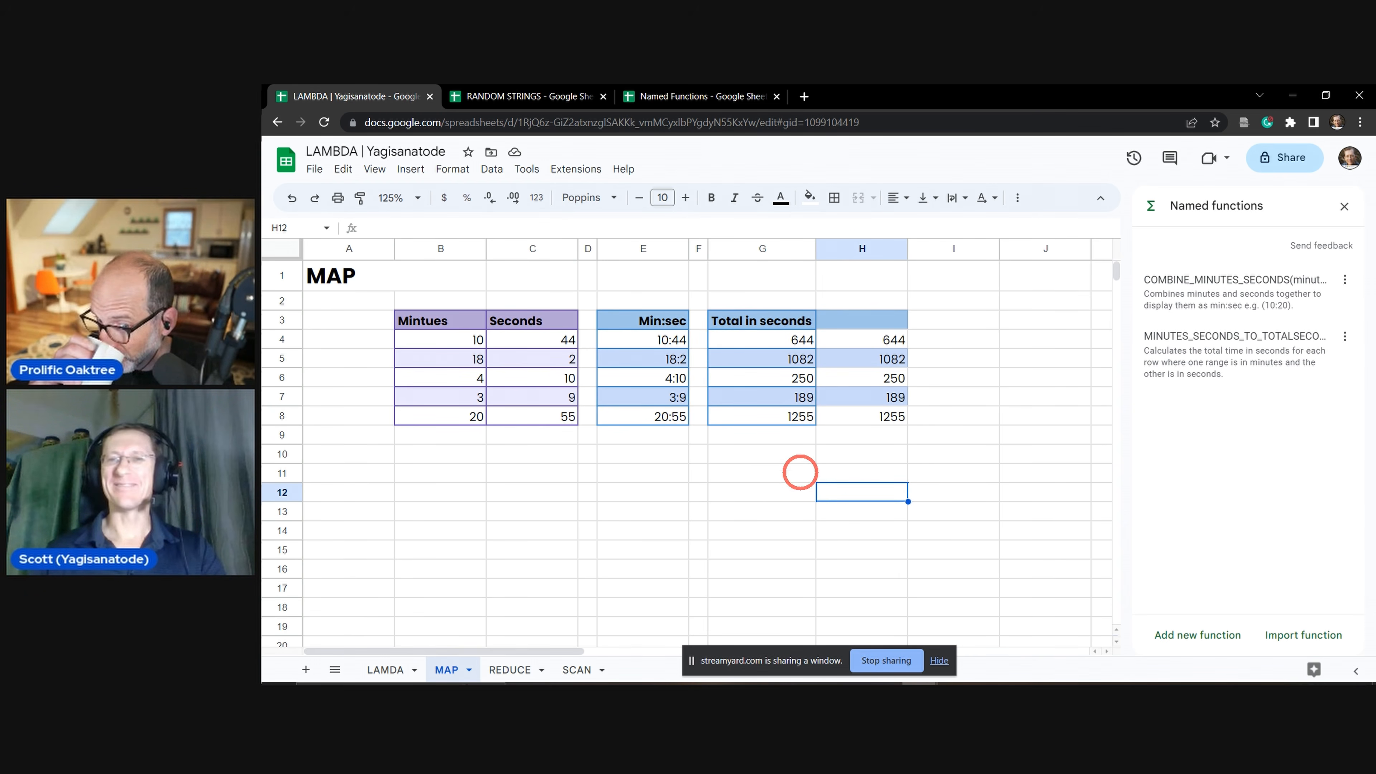
pyautogui.click(823, 461)
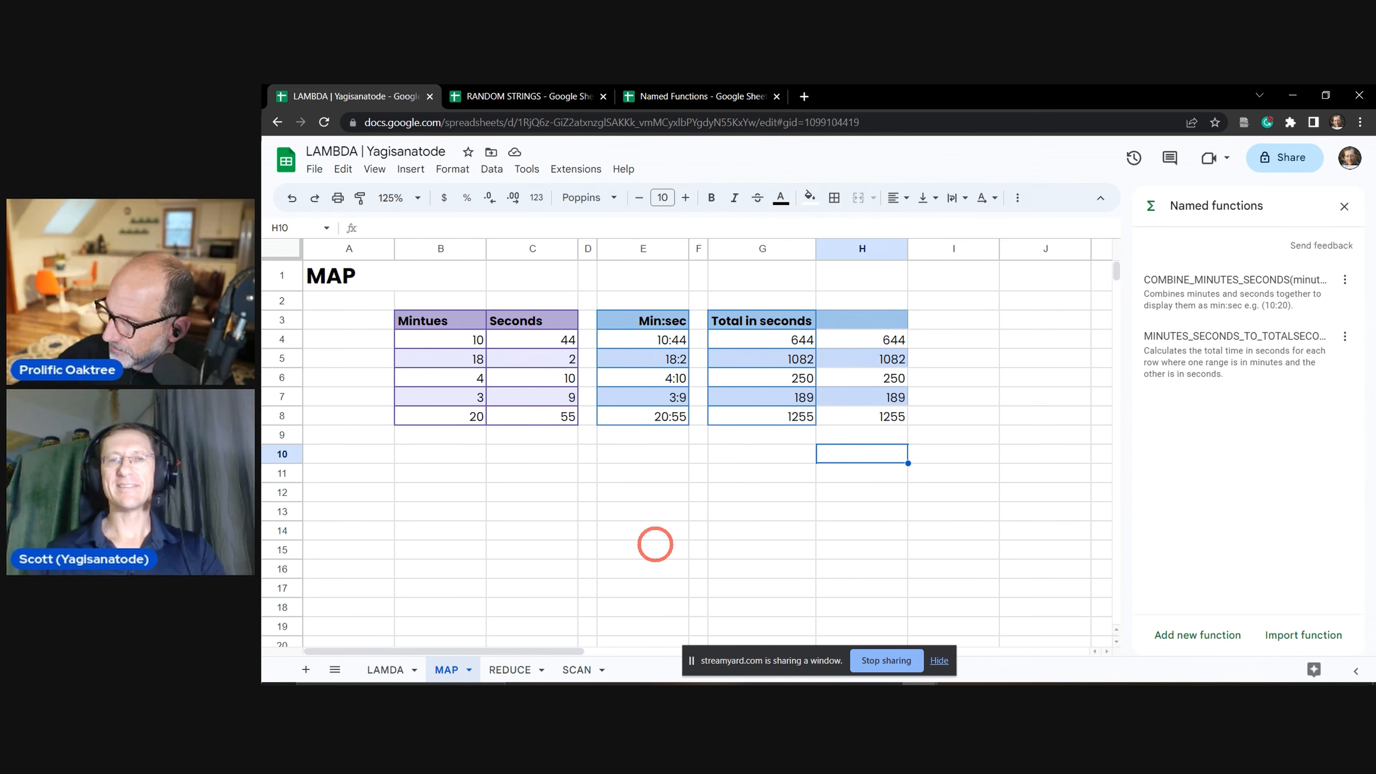
# Switch to the REDUCE sheet and close the named functions list.
pyautogui.click(512, 669)
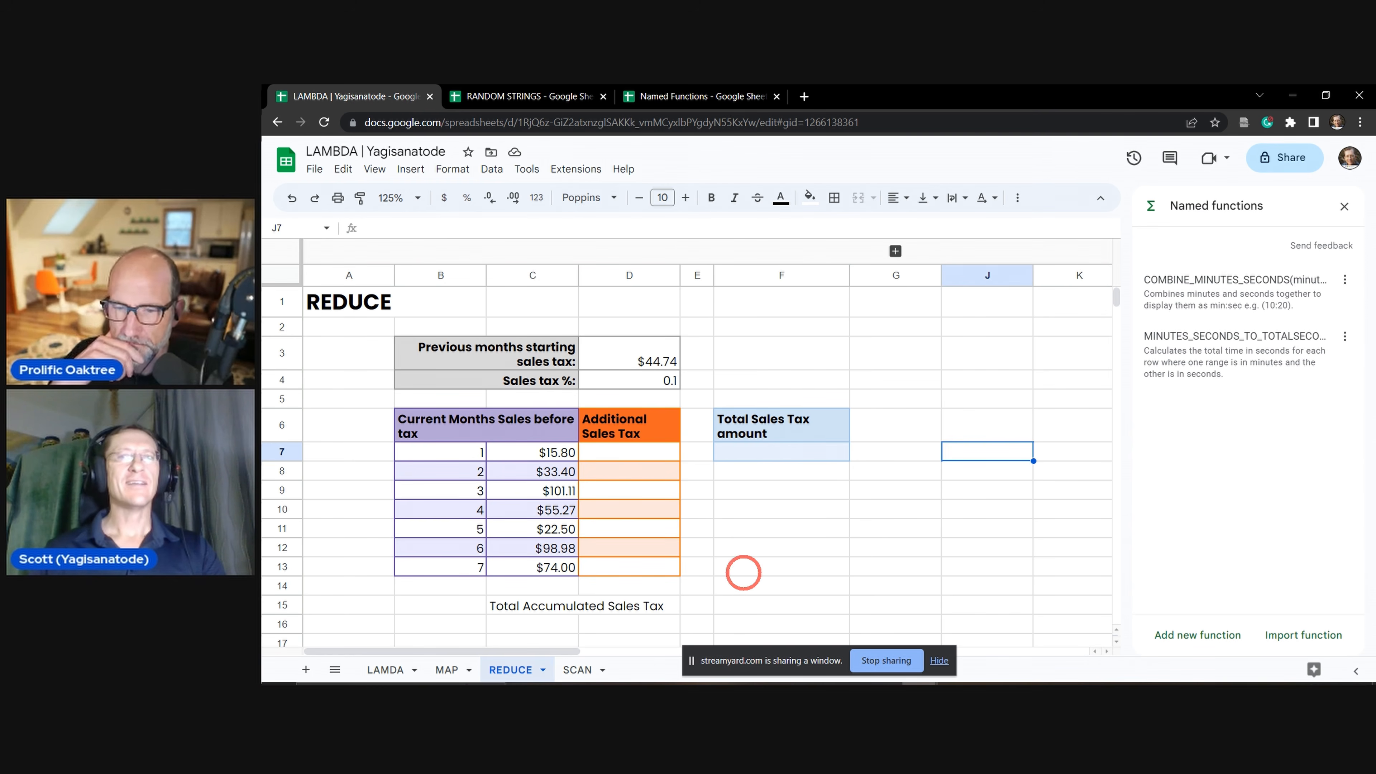
pyautogui.click(845, 493)
pyautogui.click(824, 458)
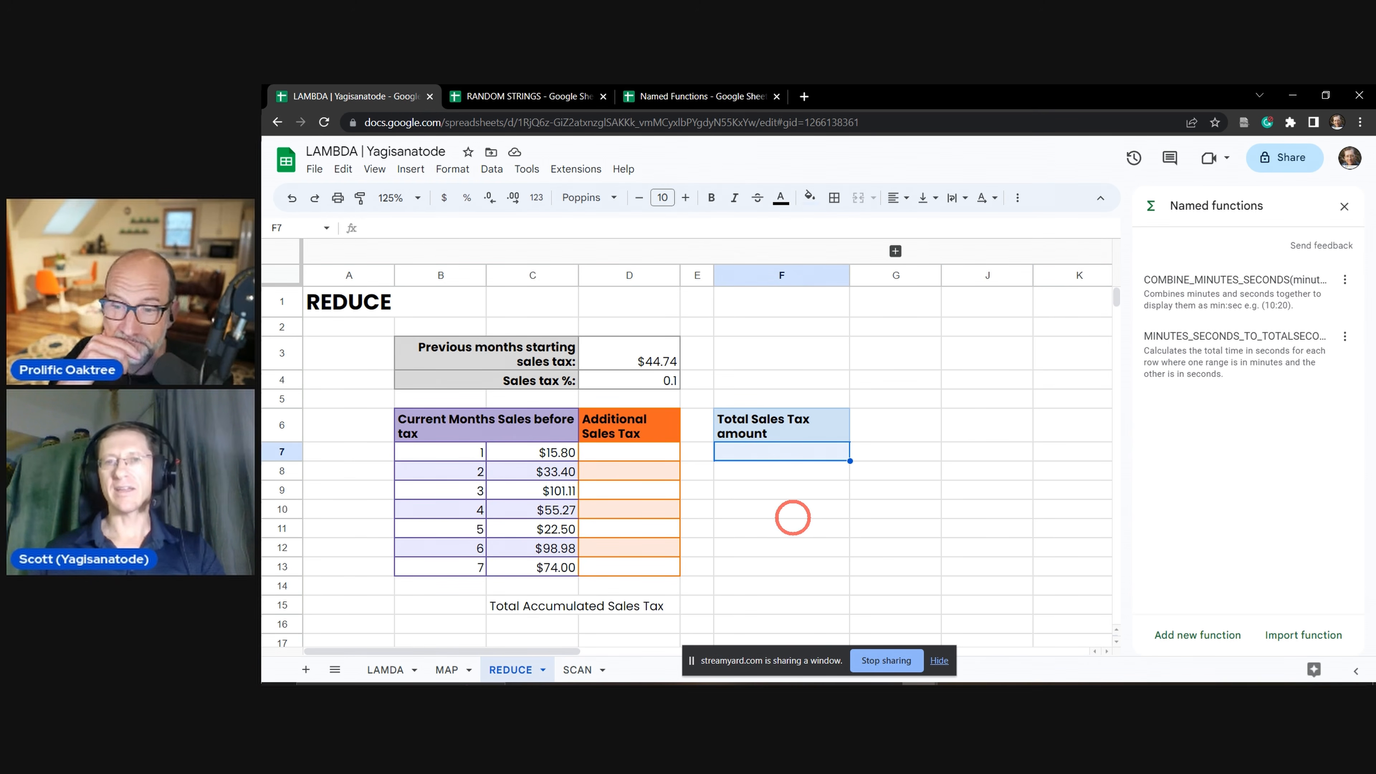
pyautogui.click(807, 514)
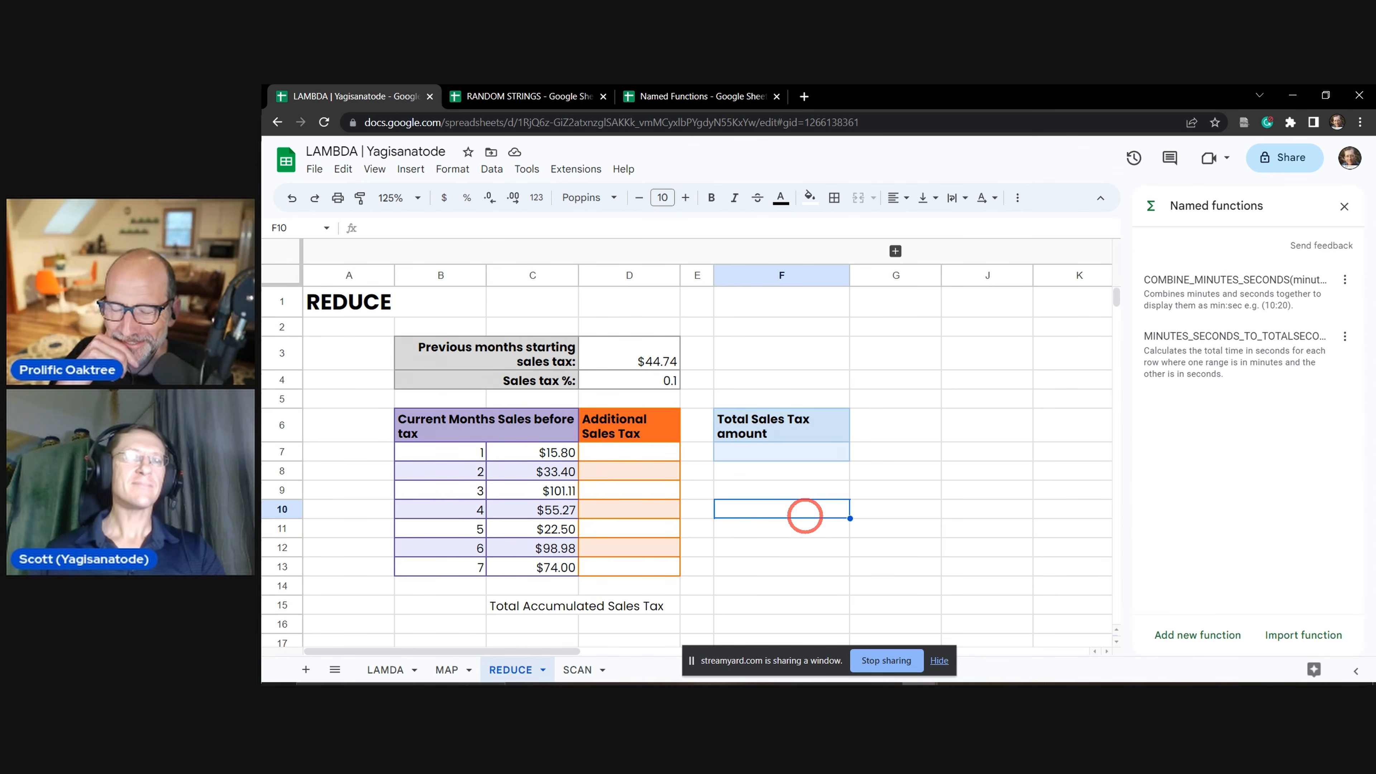
pyautogui.click(785, 454)
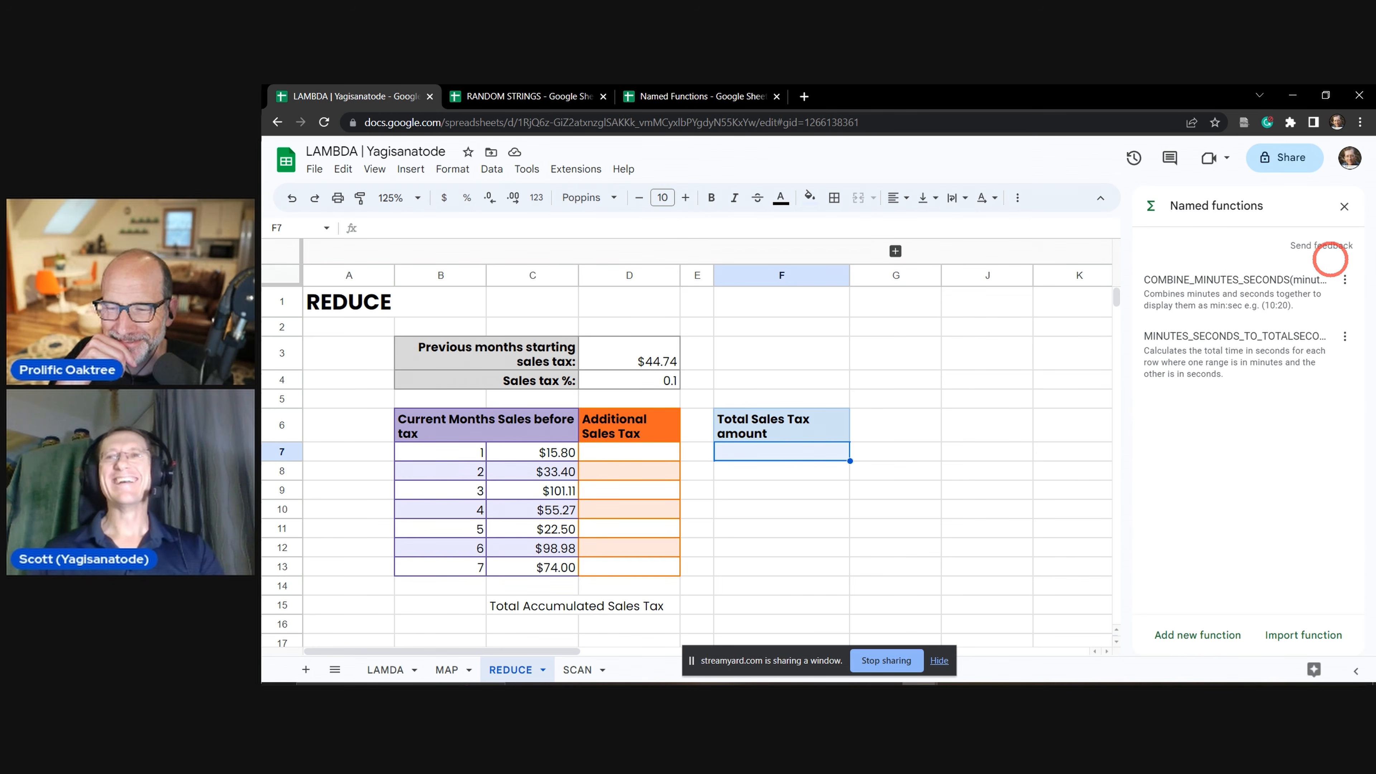
pyautogui.click(1345, 206)
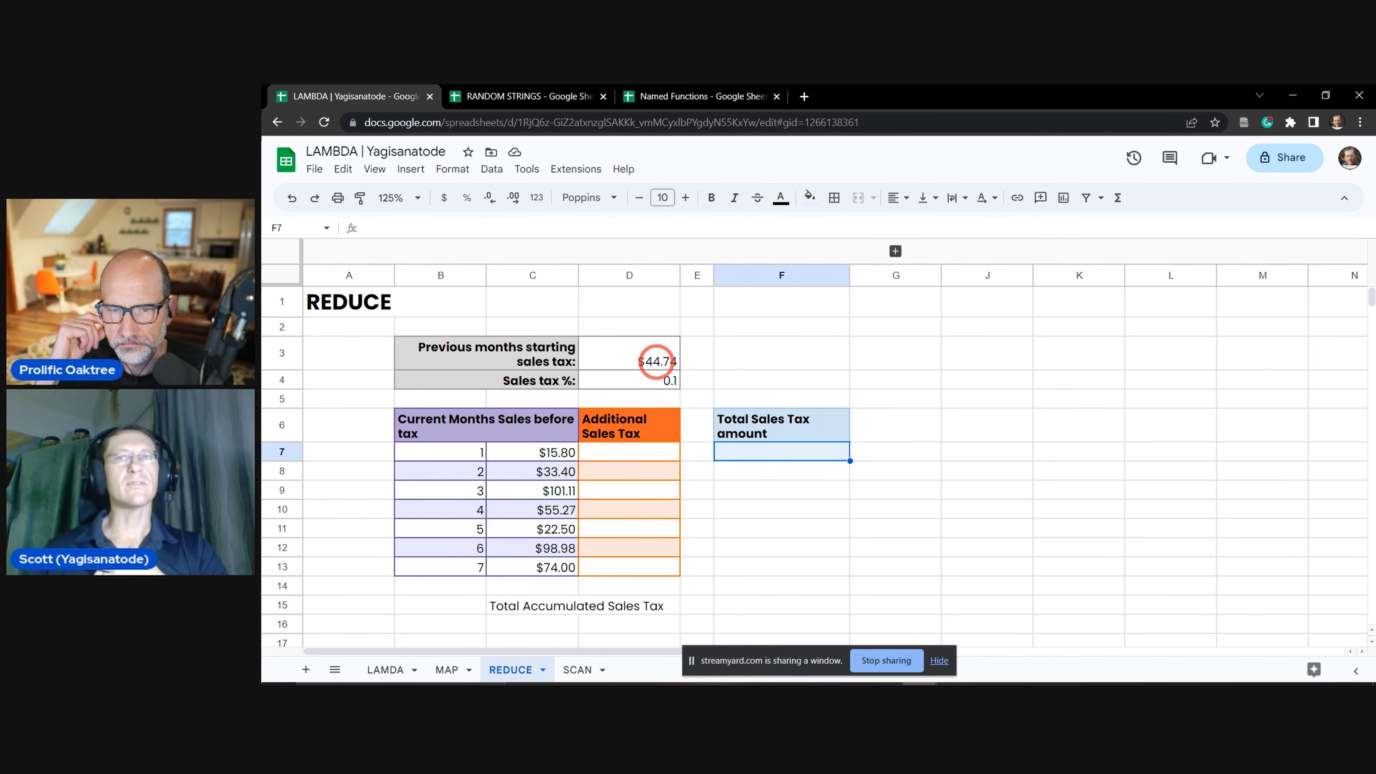
# Calculate the first additional sales tax in D7 with the formula =C7 * $D$4, keeping the tax rate reference absolute.
pyautogui.click(657, 360)
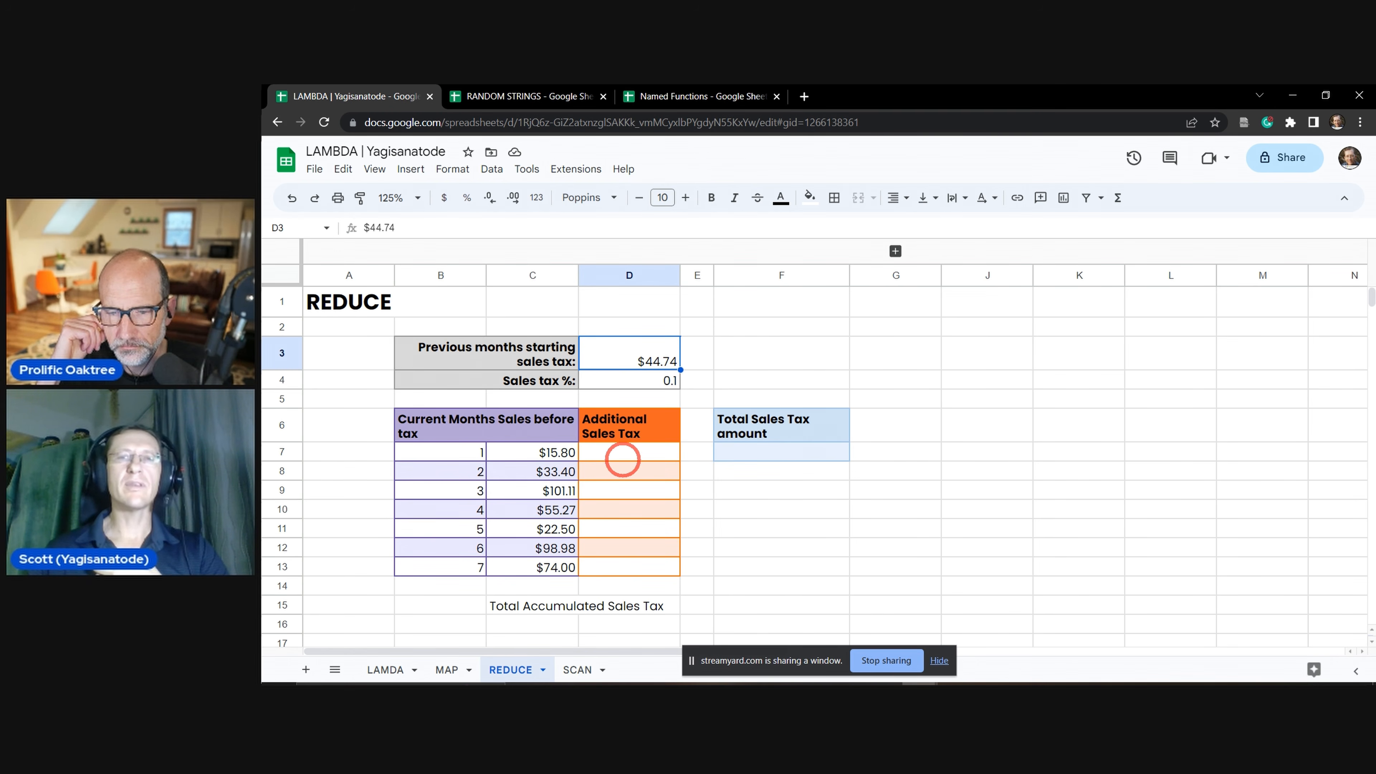
pyautogui.click(624, 452)
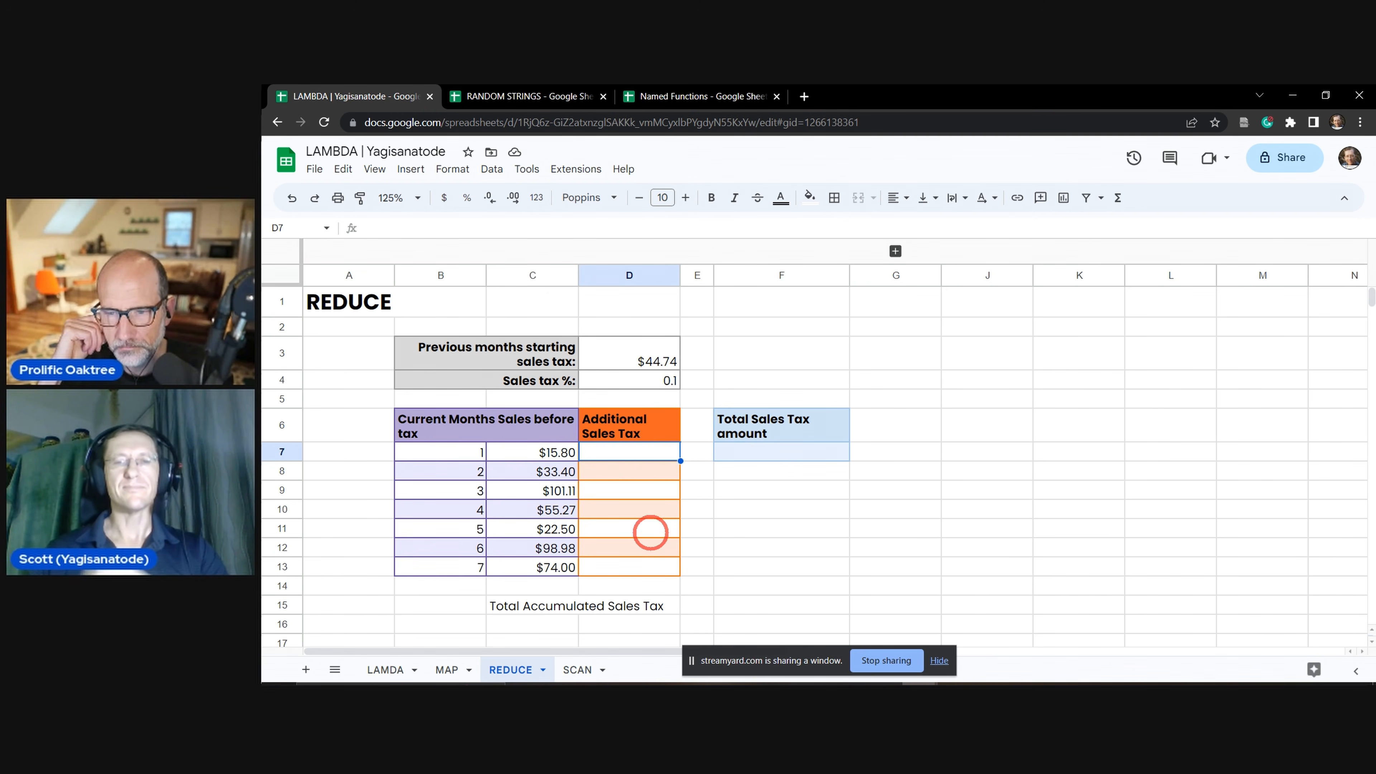
pyautogui.write('=')
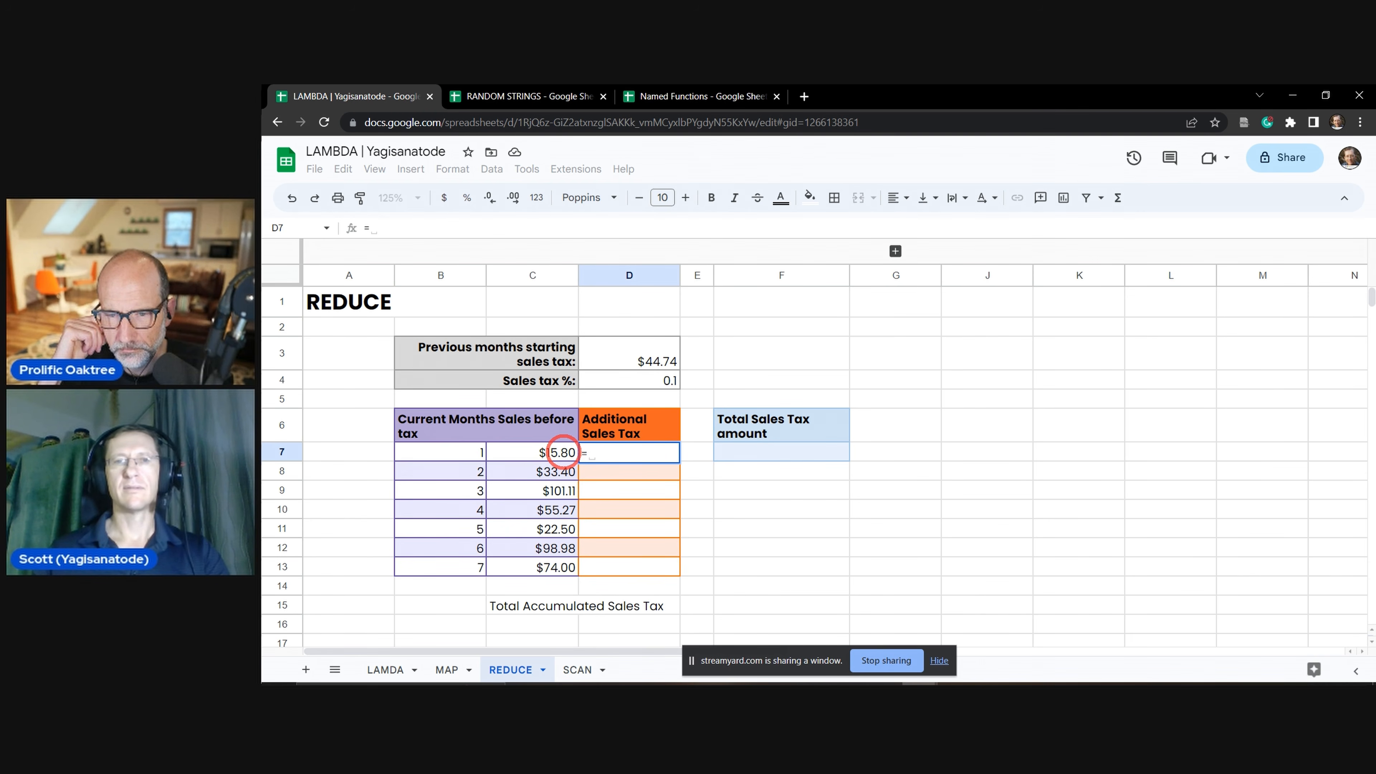
pyautogui.click(562, 452)
pyautogui.write('*')
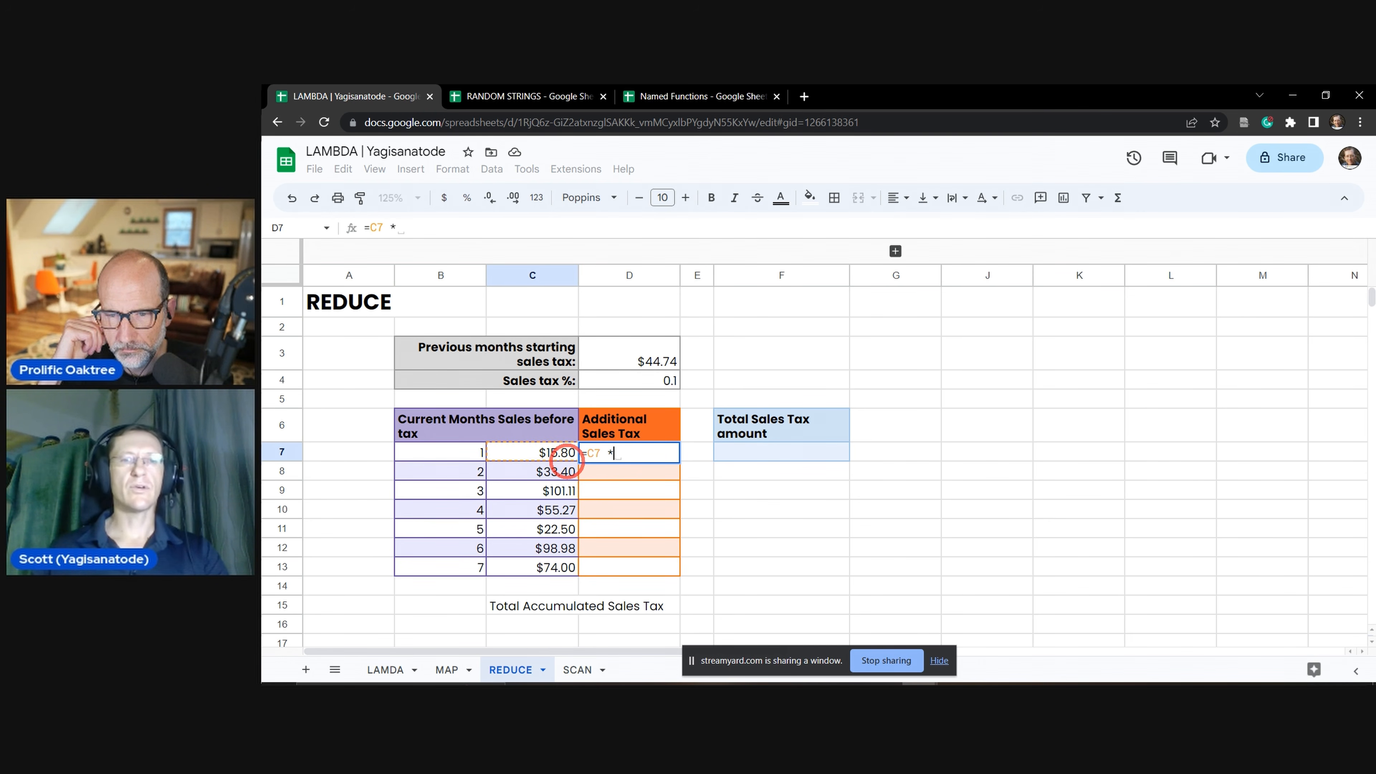
pyautogui.click(650, 380)
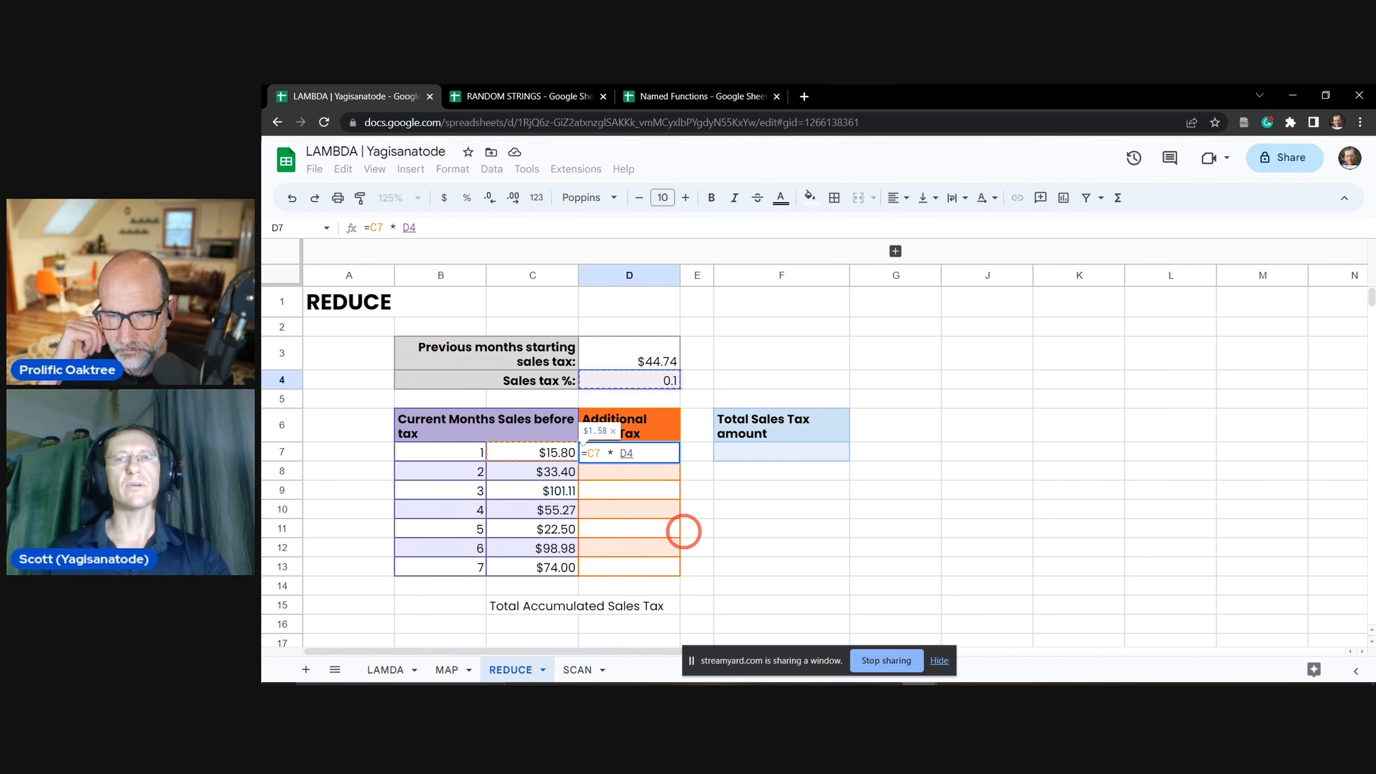
pyautogui.press('F4')
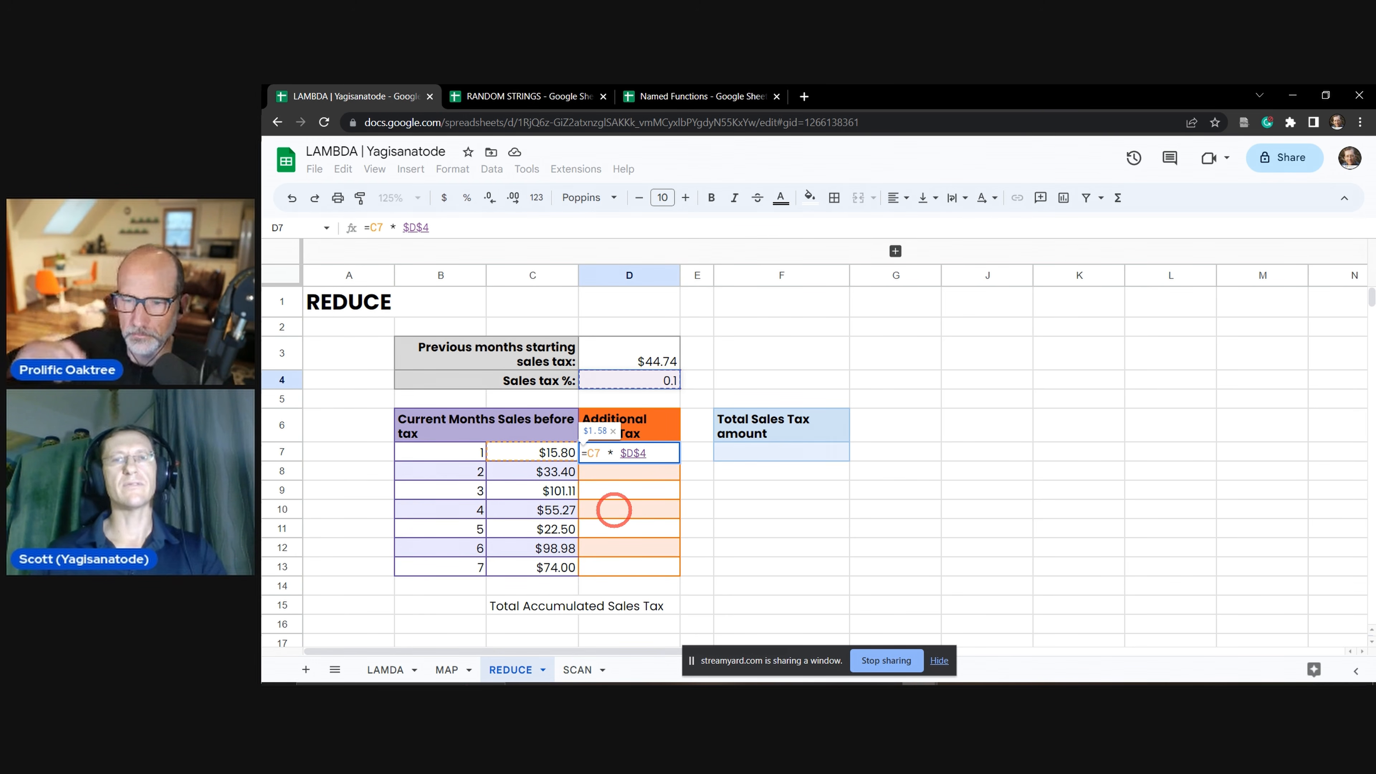
pyautogui.press('Tab')
pyautogui.click(656, 452)
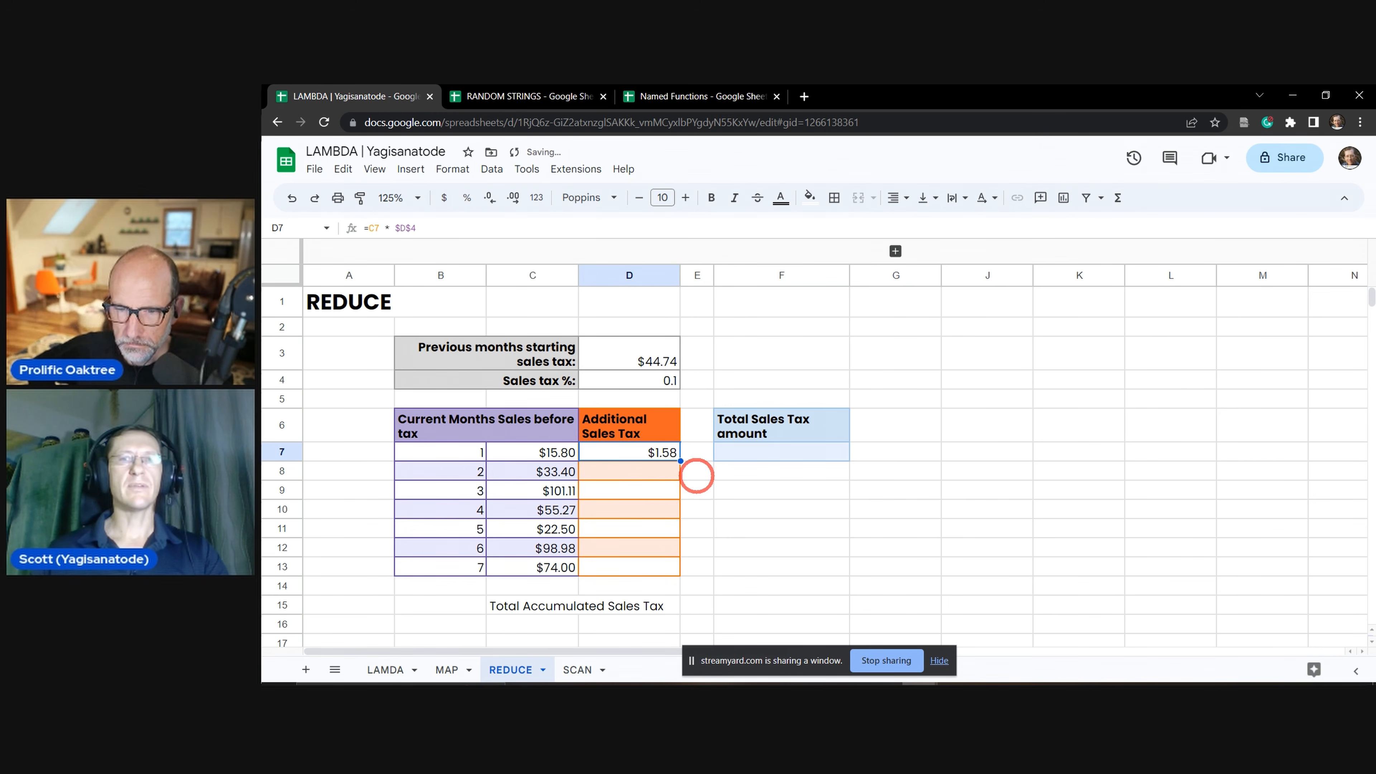
# Fill the additional sales tax formula from D7 down to D13.
pyautogui.moveTo(680, 461); pyautogui.dragTo(677, 575)
pyautogui.click(726, 548)
pyautogui.scroll(-2, 677, 526)
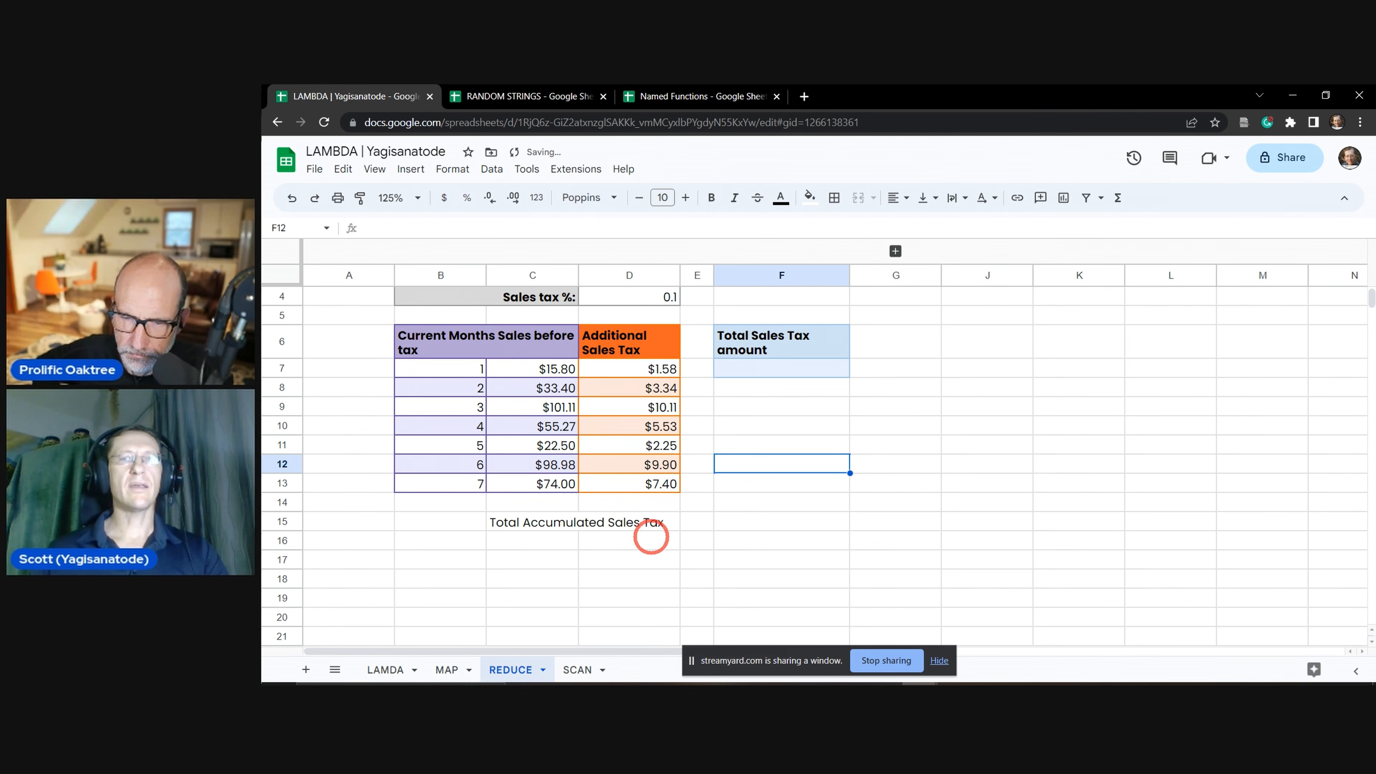
# Calculate the total accumulated sales tax in D16 with the formula =SUM(D7:D13) + D3.
pyautogui.click(648, 537)
pyautogui.scroll(2, 704, 542)
pyautogui.write('=')
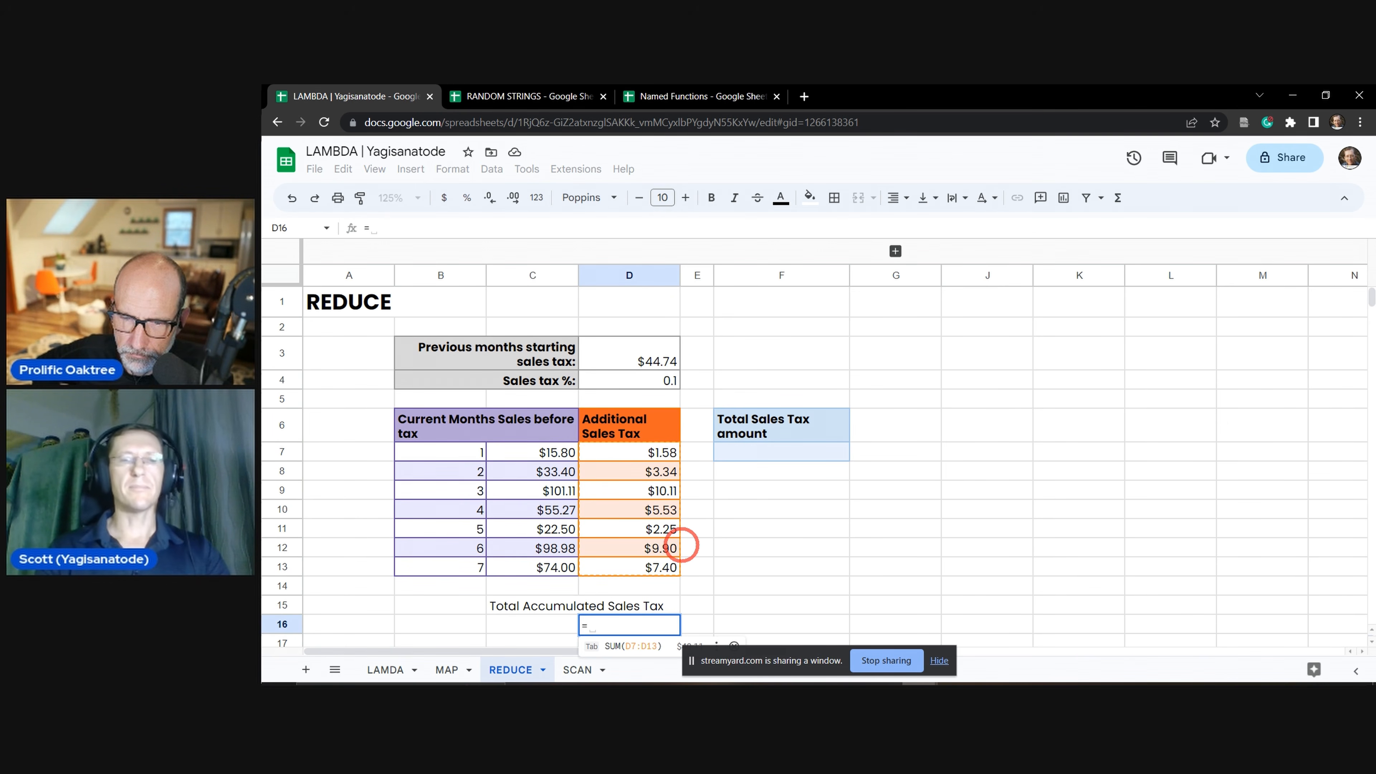
pyautogui.write('SUM(')
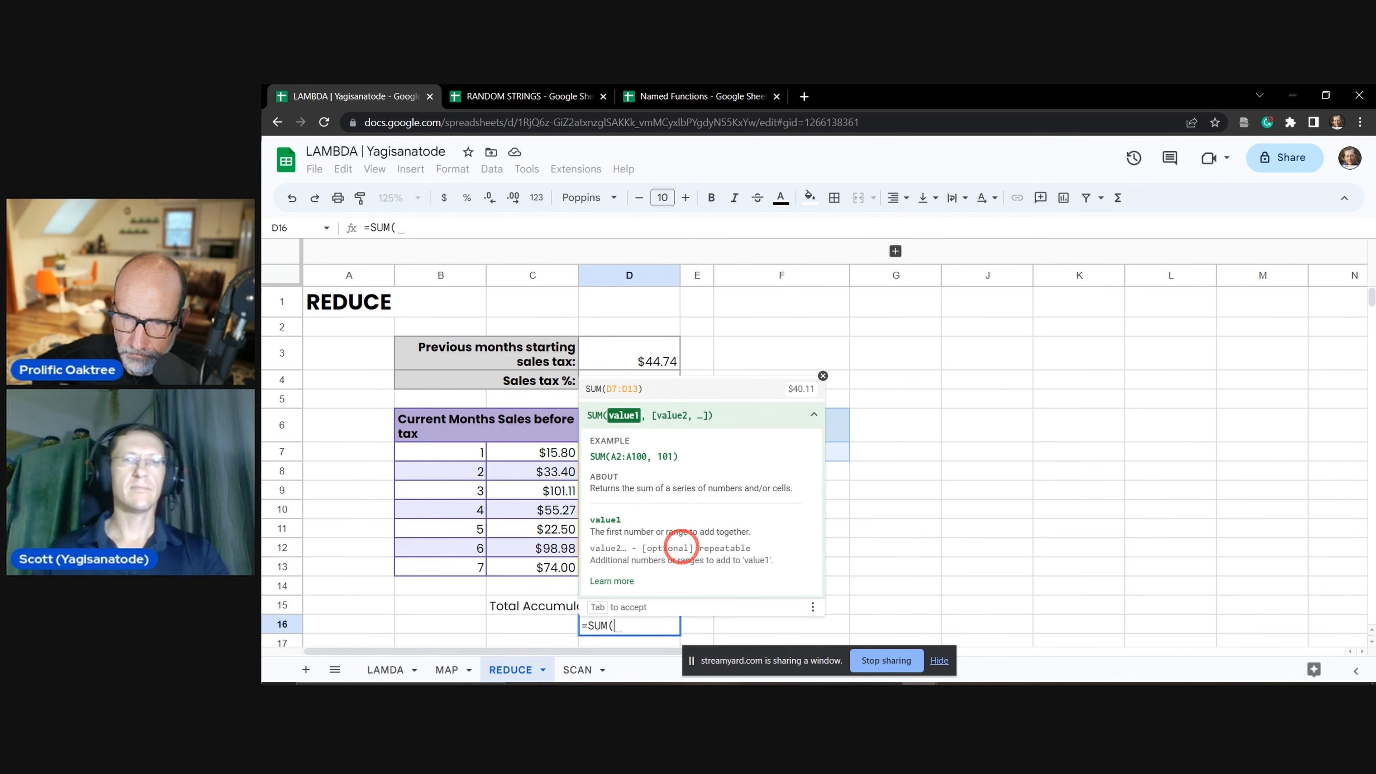
pyautogui.click(823, 376)
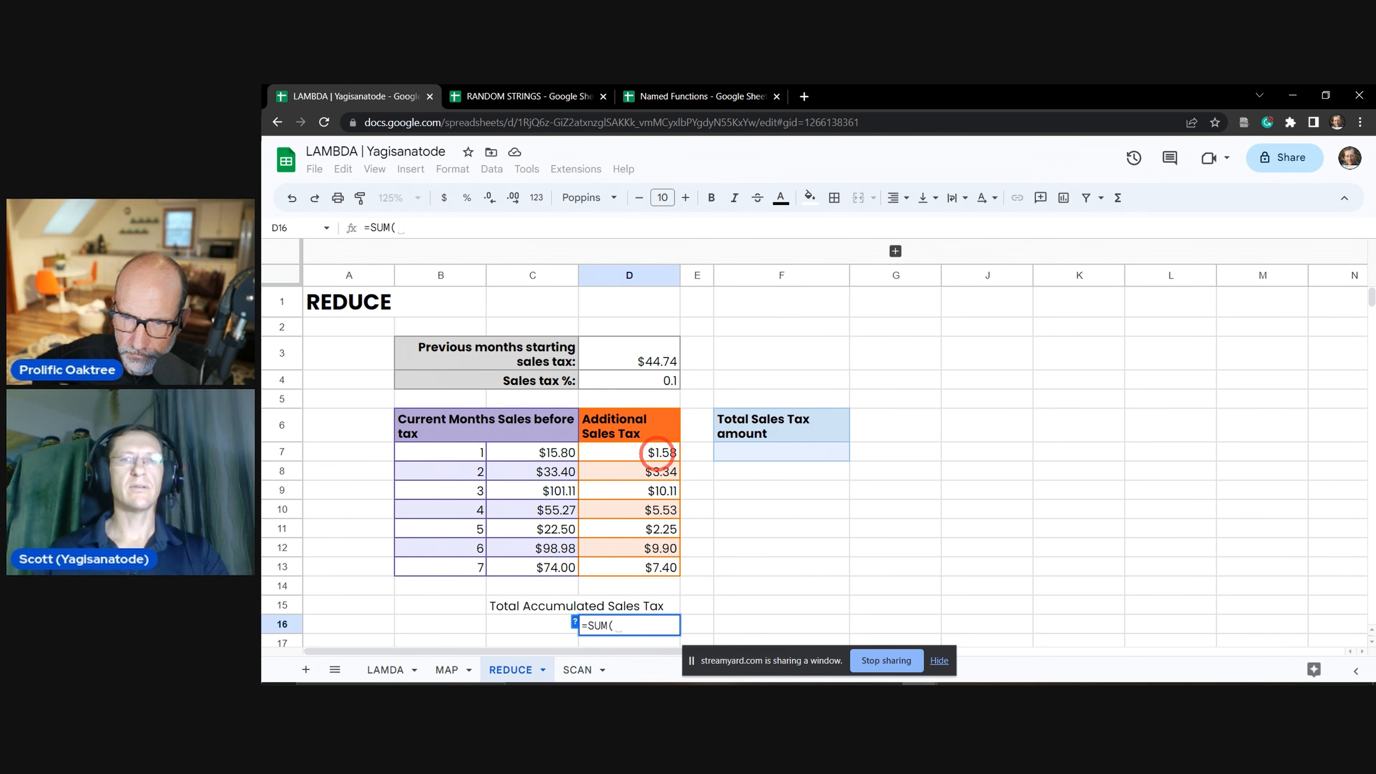
pyautogui.moveTo(658, 453); pyautogui.dragTo(654, 559)
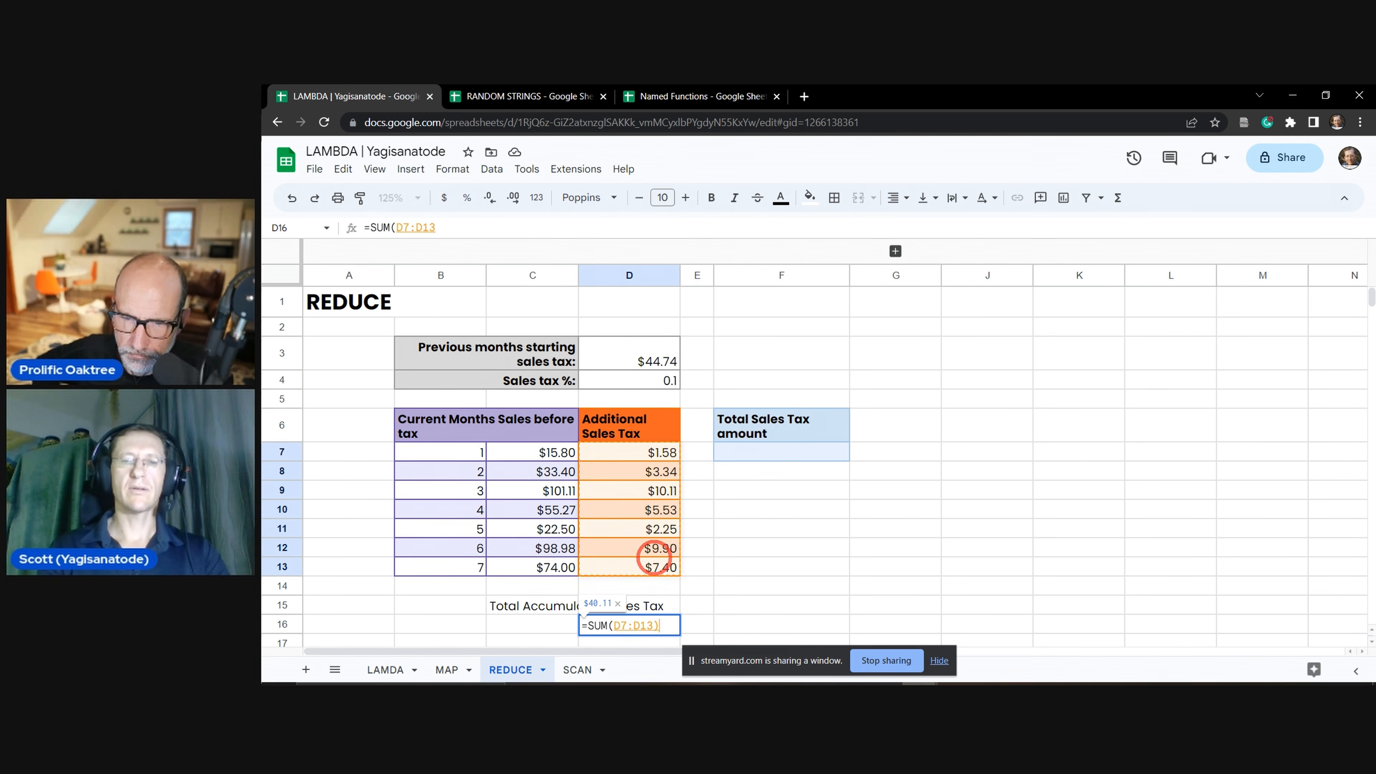
pyautogui.write(') +')
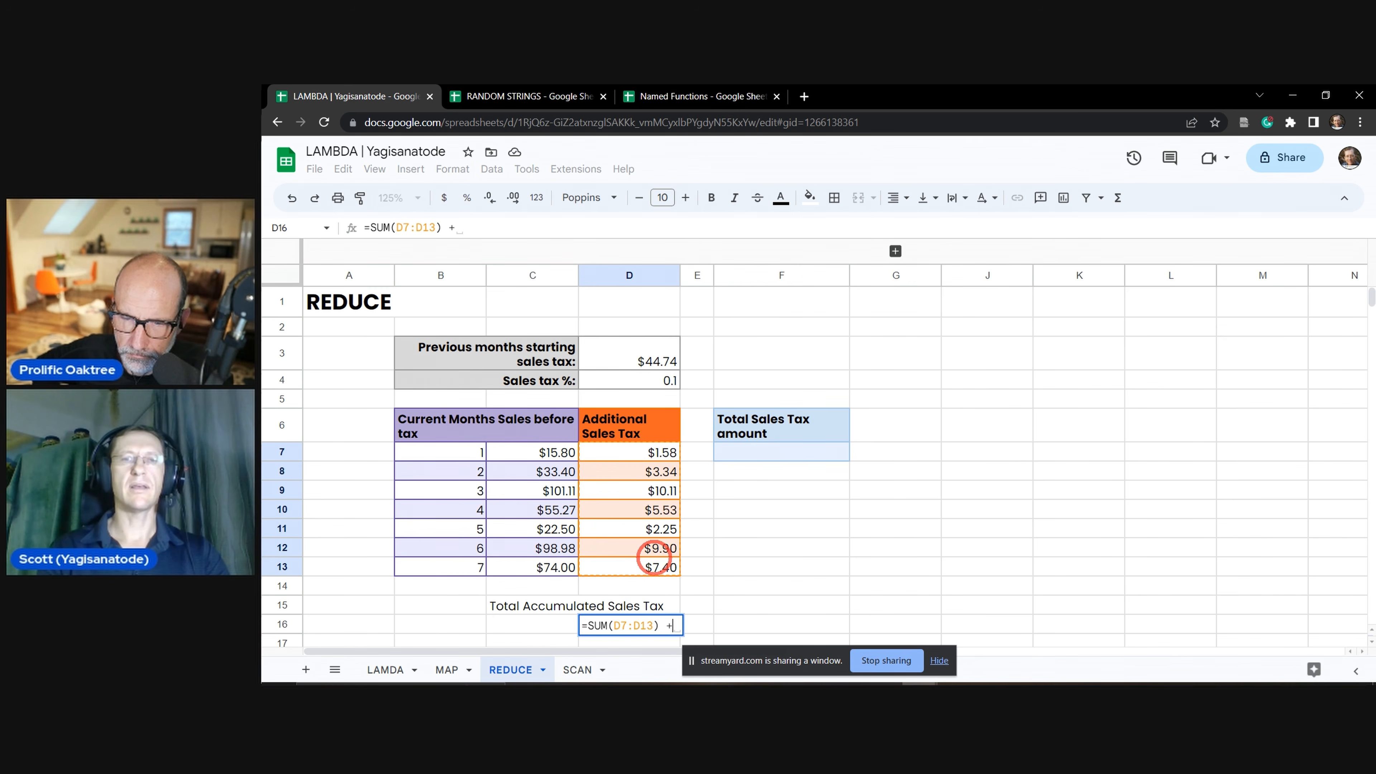
pyautogui.click(672, 355)
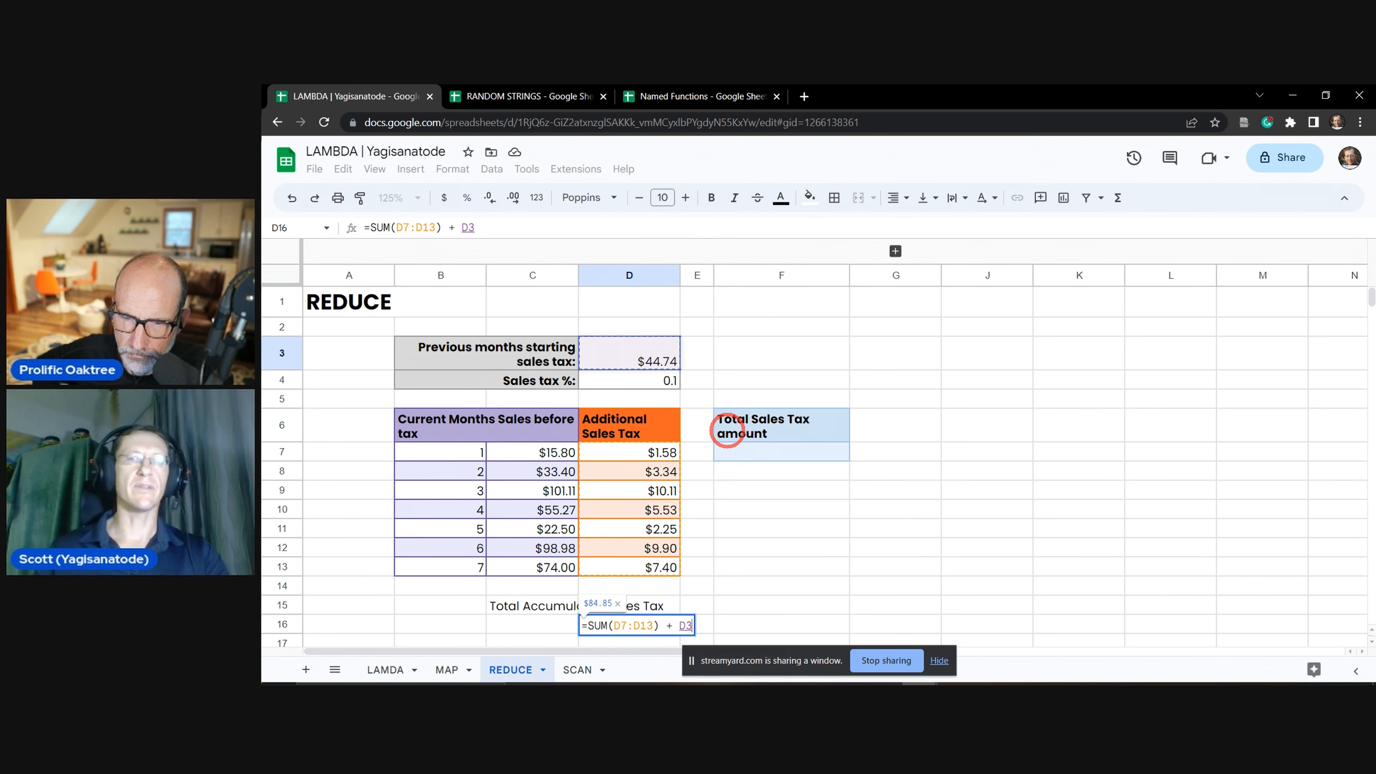
pyautogui.press('Return')
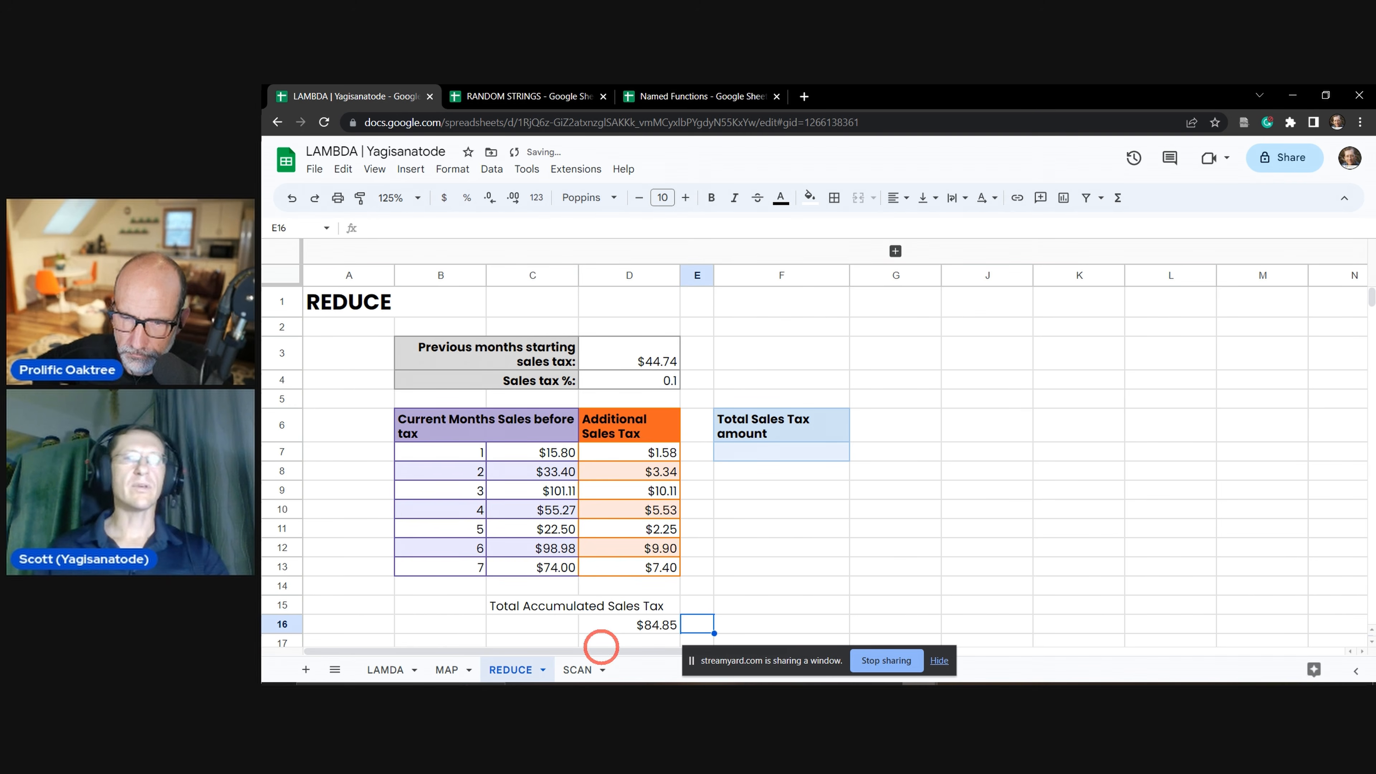
# Begin a REDUCE formula in F7 with D3 as the initial value and C7:C13 as the range.
pyautogui.click(781, 452)
pyautogui.write('=')
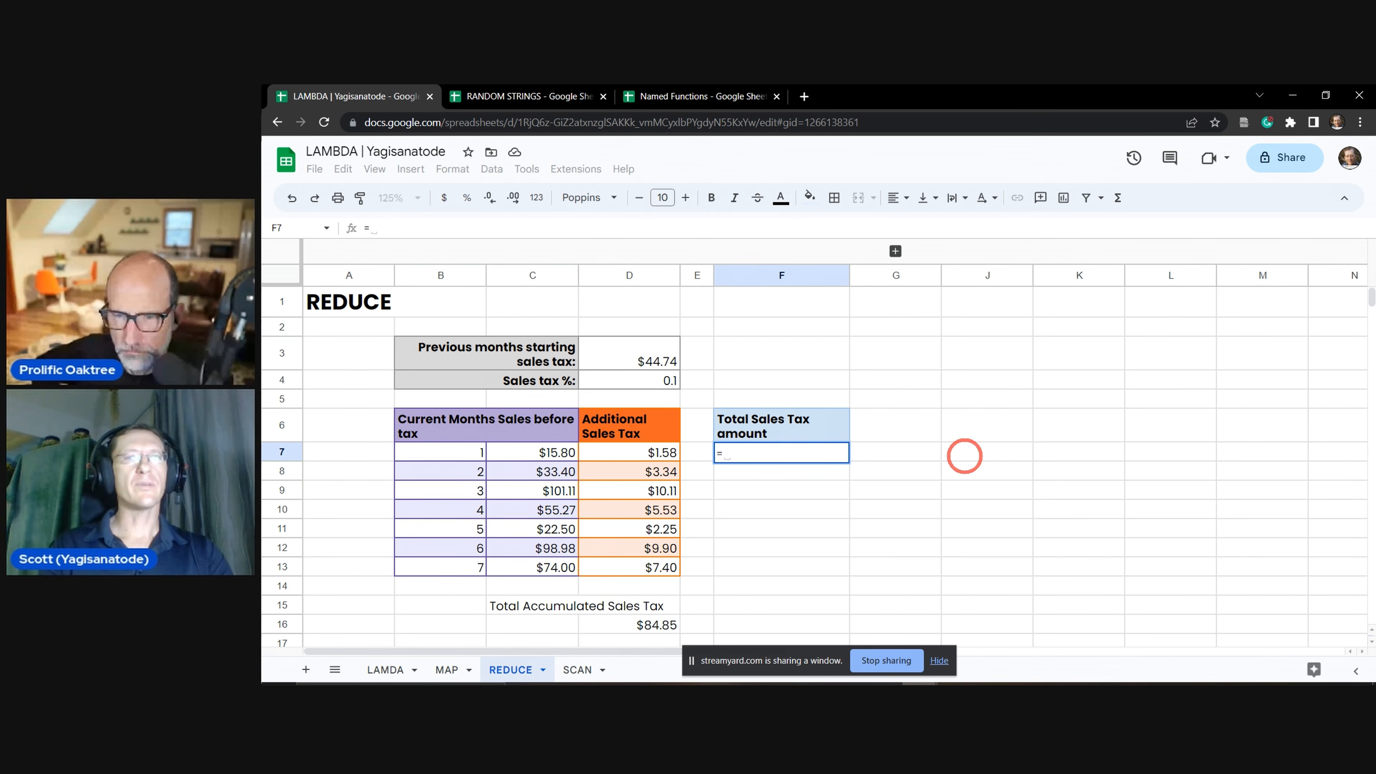
pyautogui.write('REDUCE(')
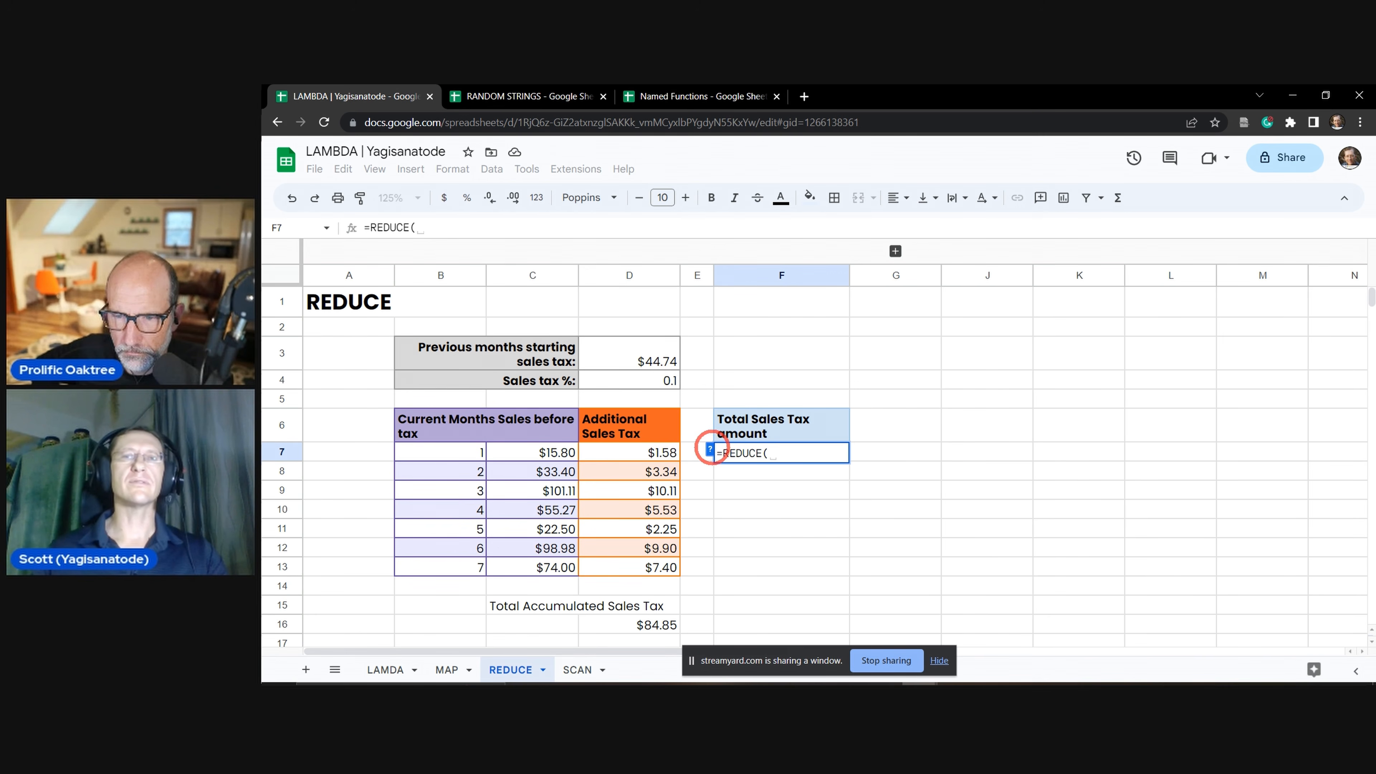
pyautogui.click(709, 450)
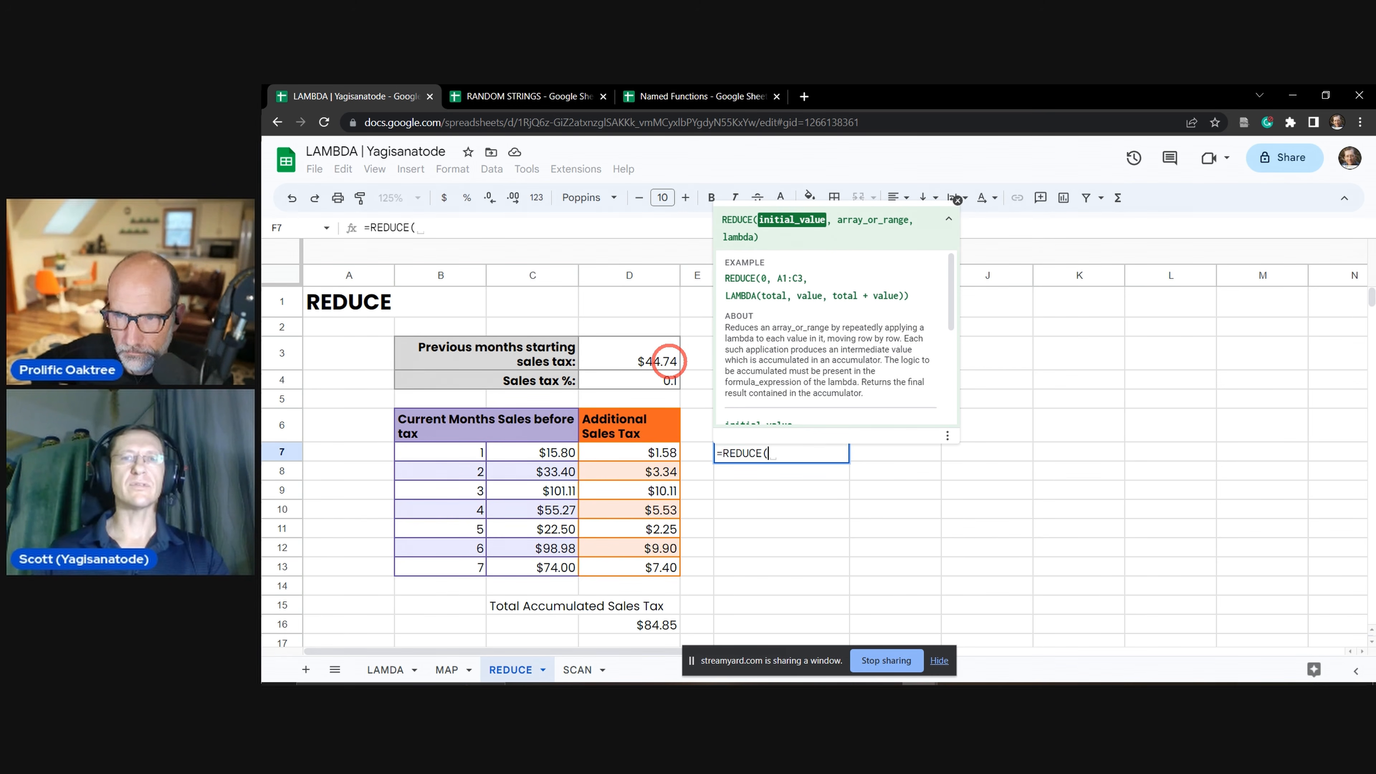
pyautogui.click(662, 358)
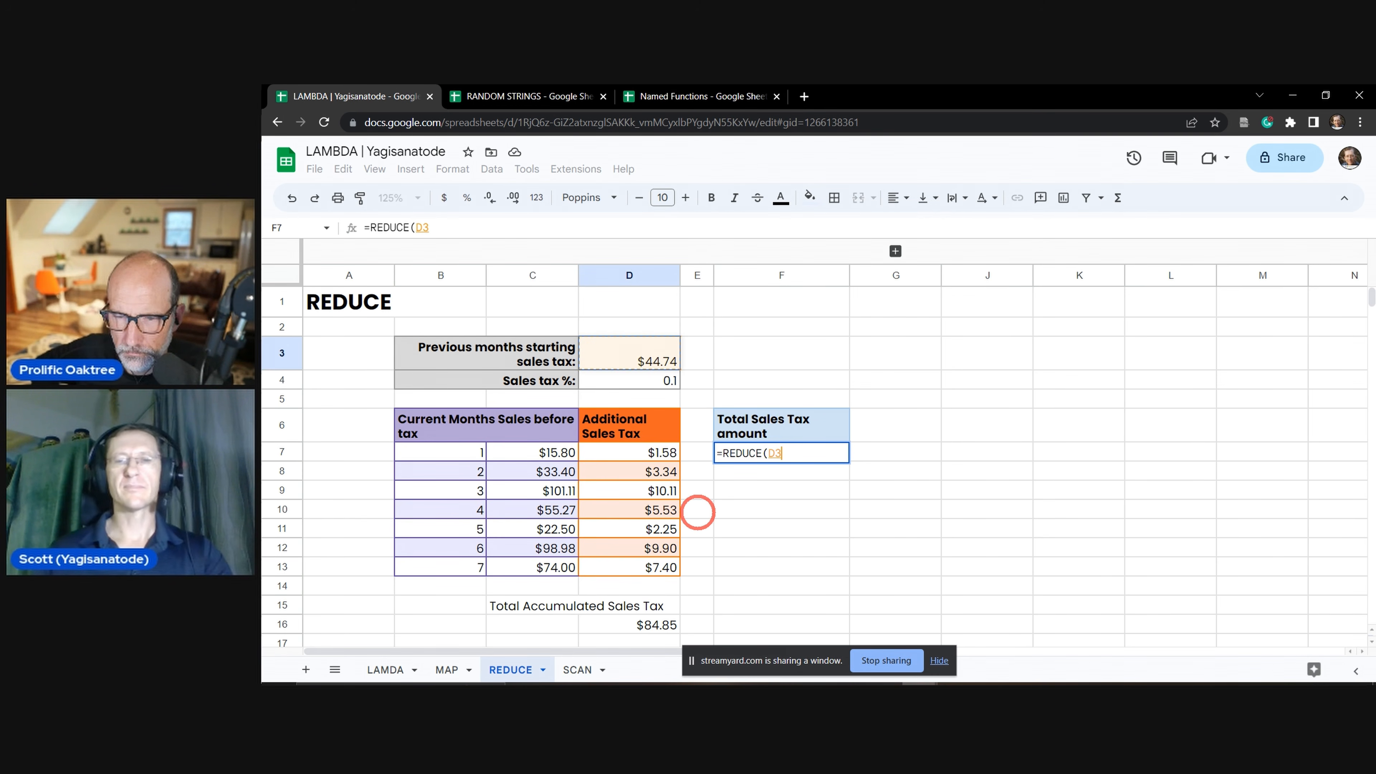
pyautogui.write(',')
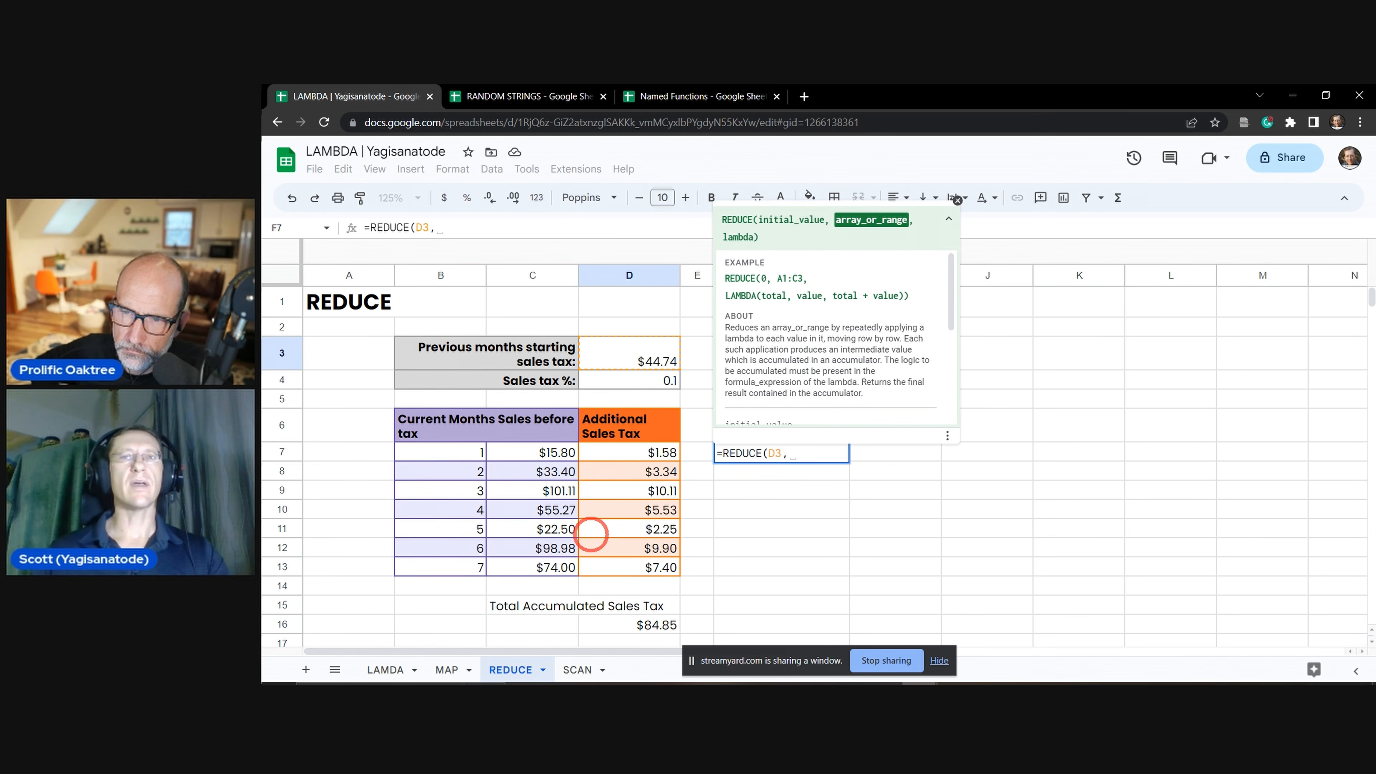
pyautogui.moveTo(561, 451); pyautogui.dragTo(539, 562)
pyautogui.write(',')
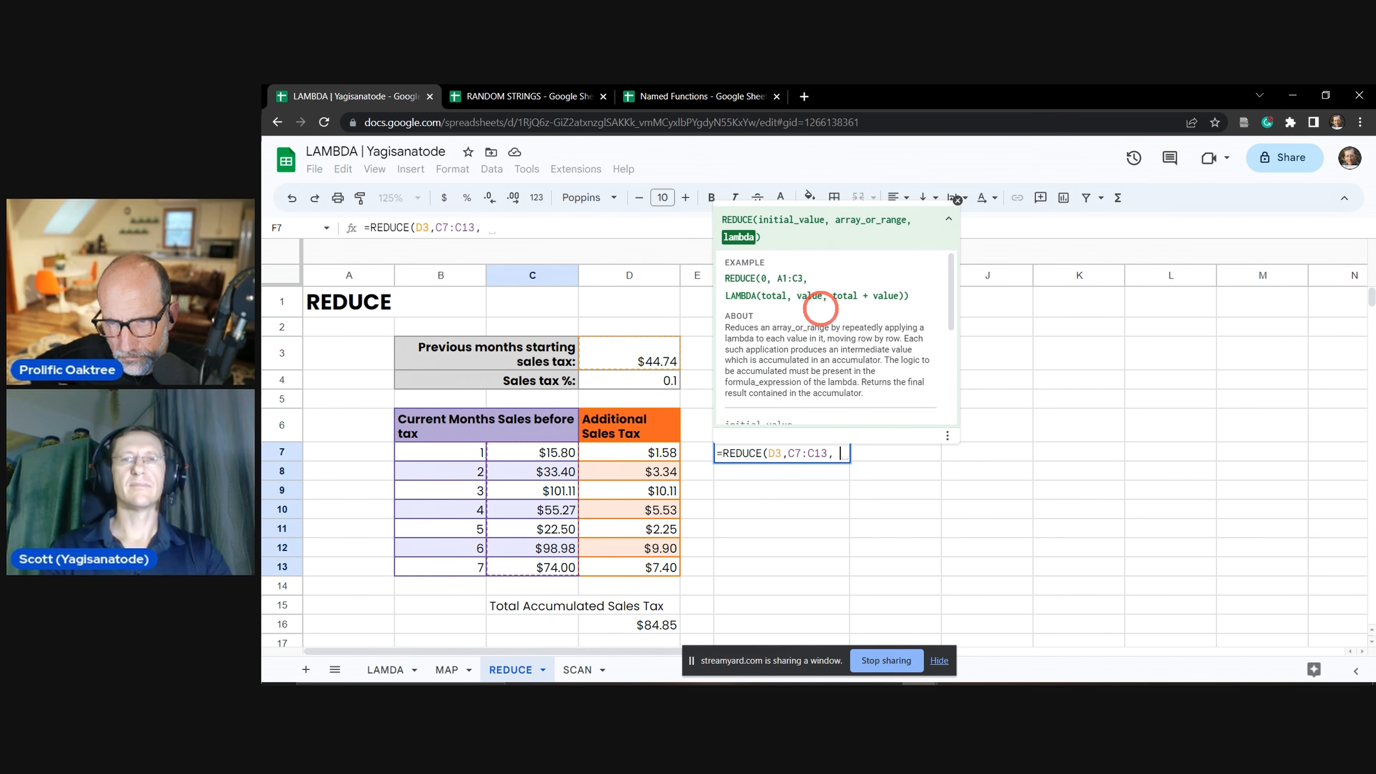
# Add a LAMBDA to the F7 REDUCE formula with the argument names accumulator and current.
pyautogui.write('LAMBDA')
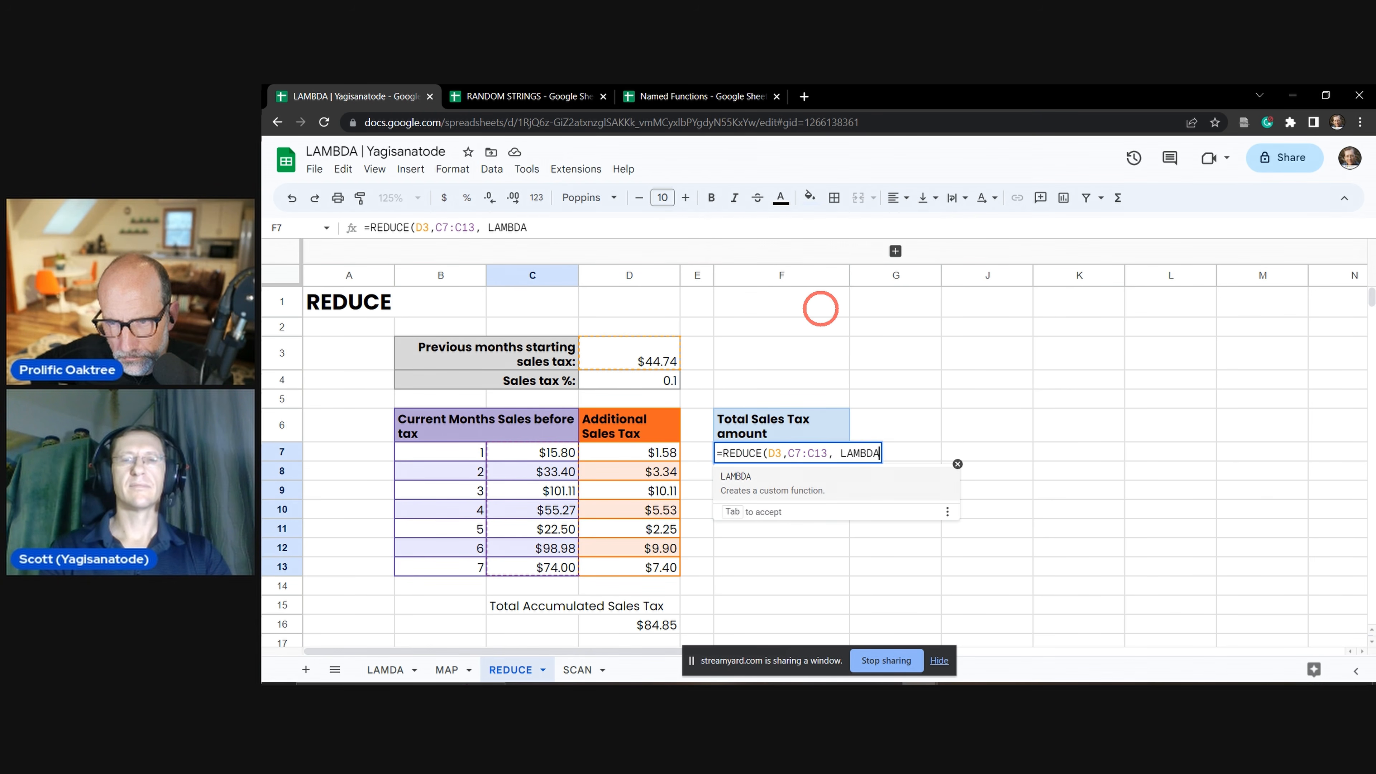
pyautogui.write('(')
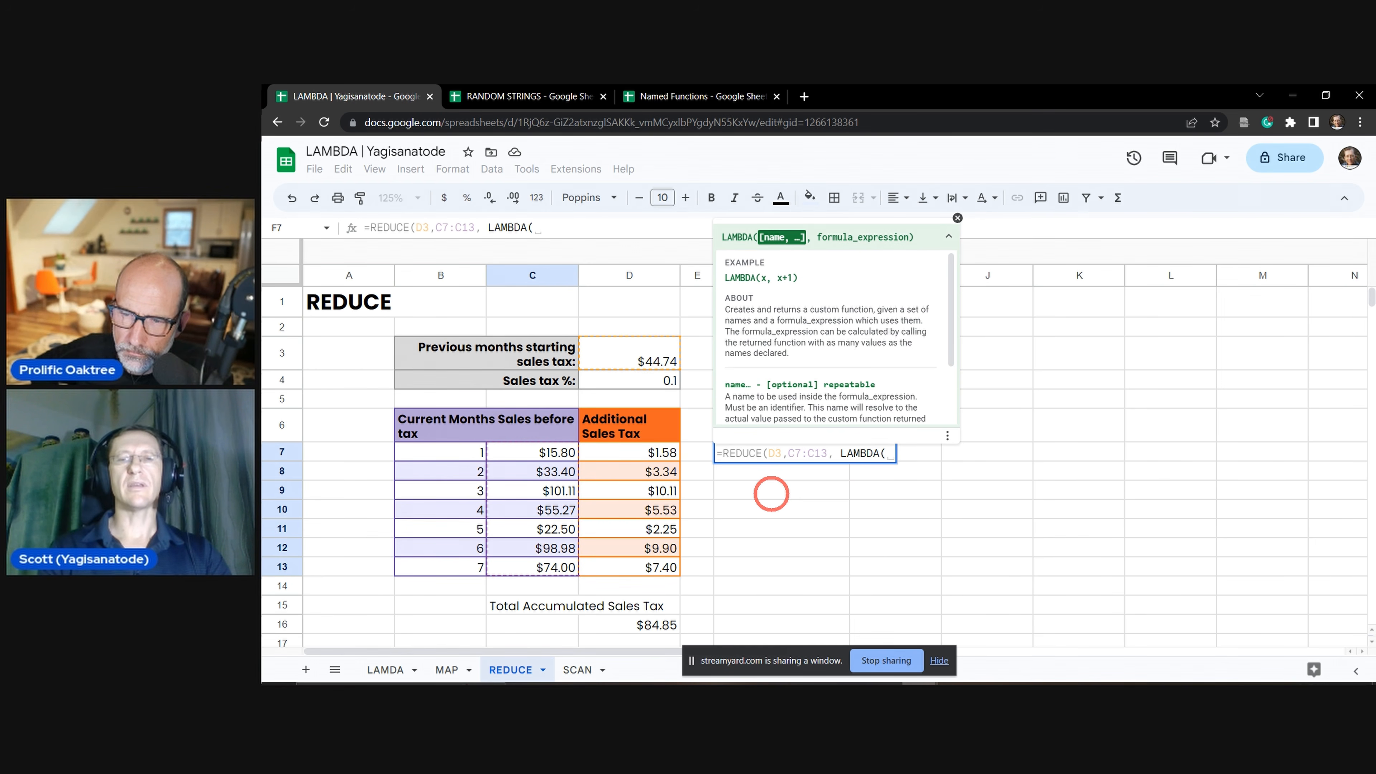
pyautogui.write('accumulator')
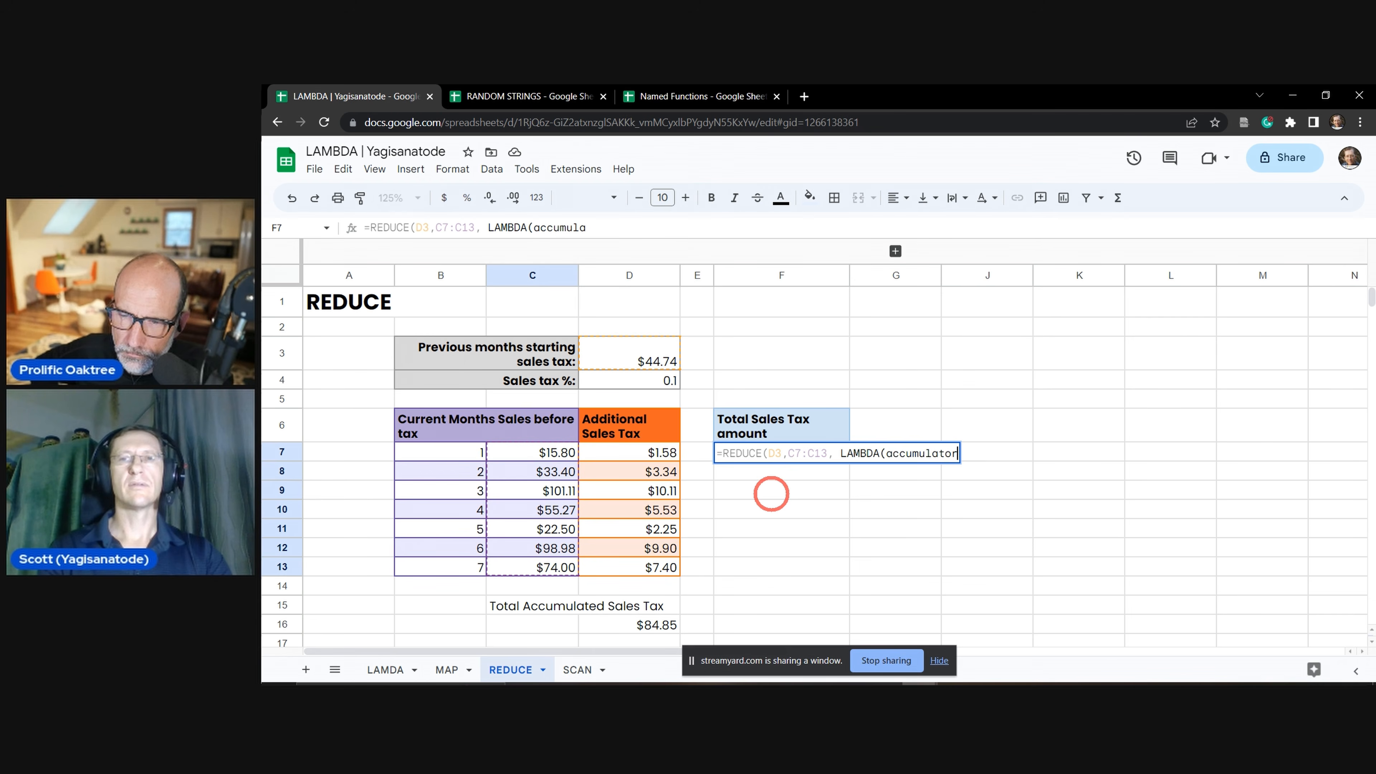
pyautogui.write(', ')
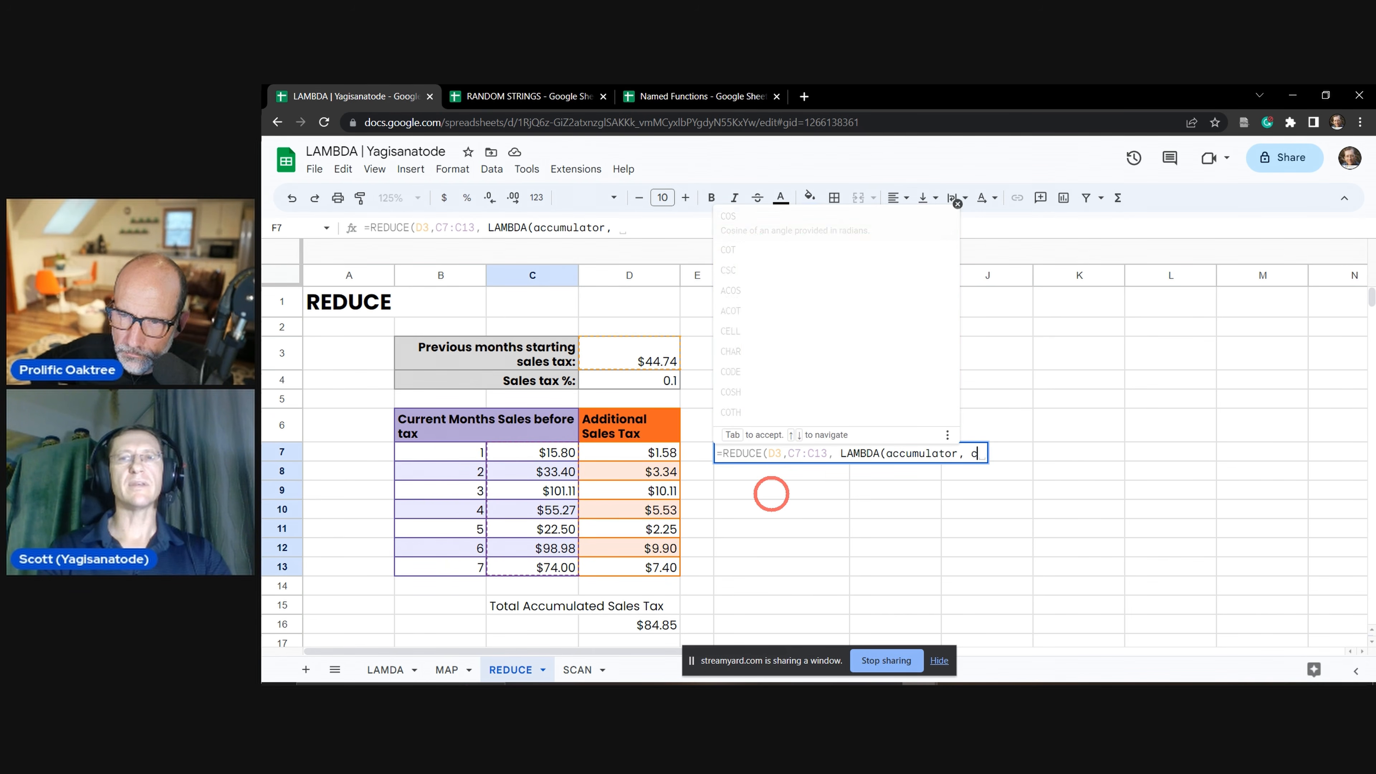
pyautogui.write('cur')
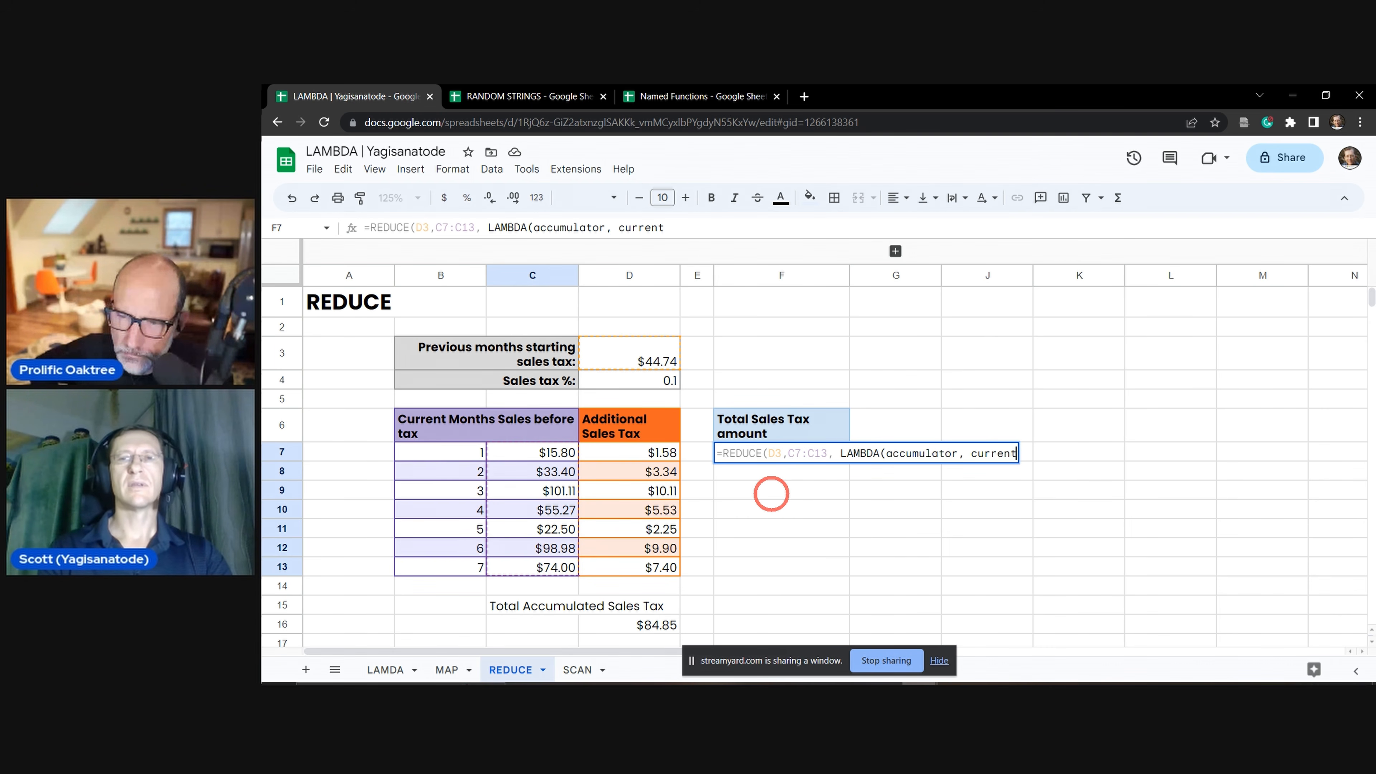
pyautogui.write('rent')
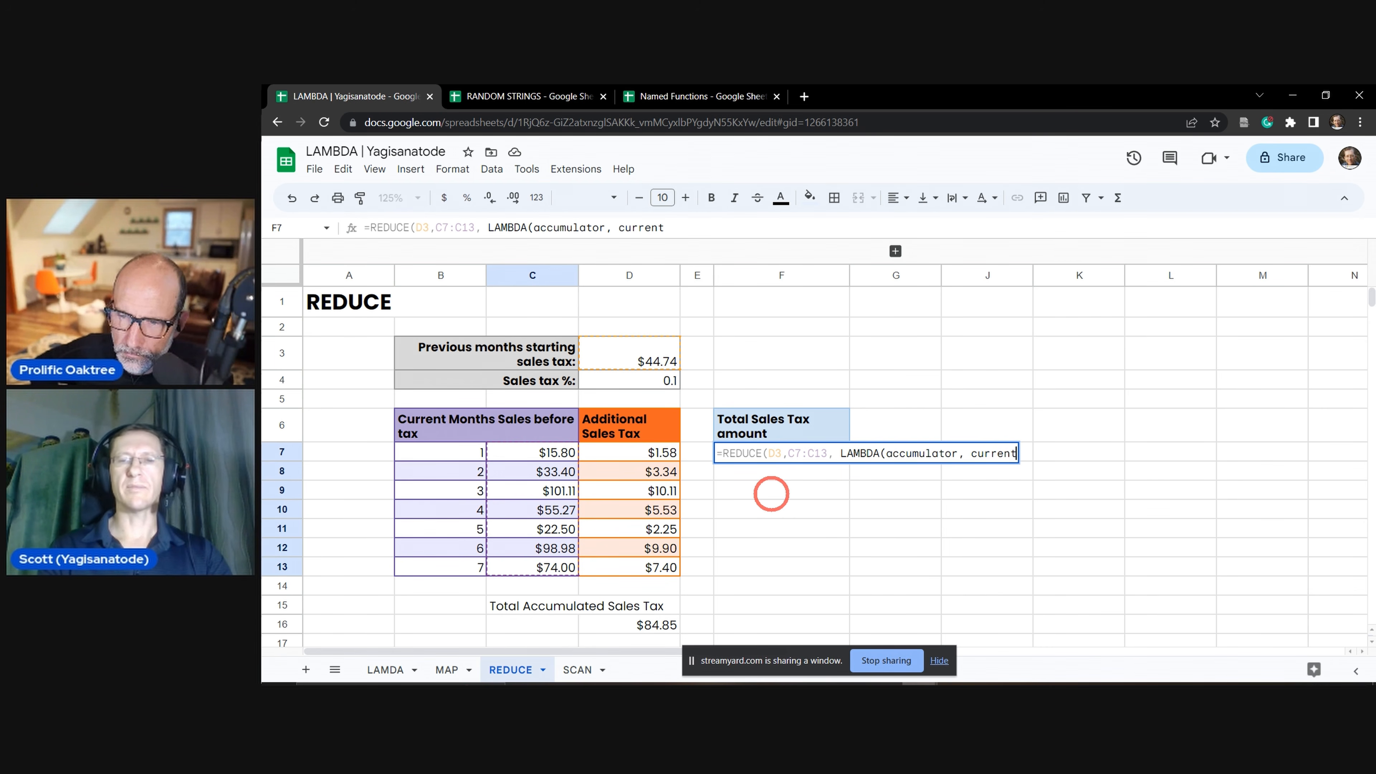
pyautogui.write(', current *')
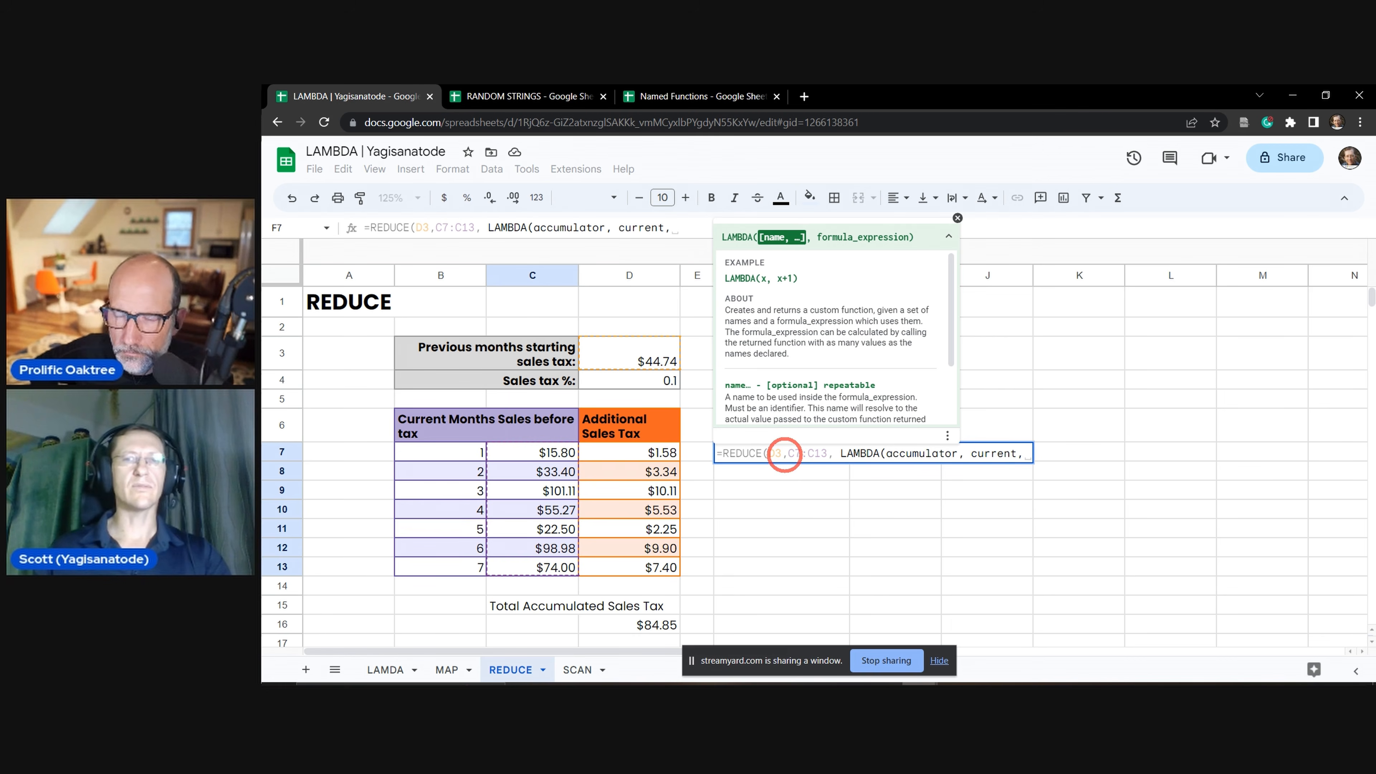
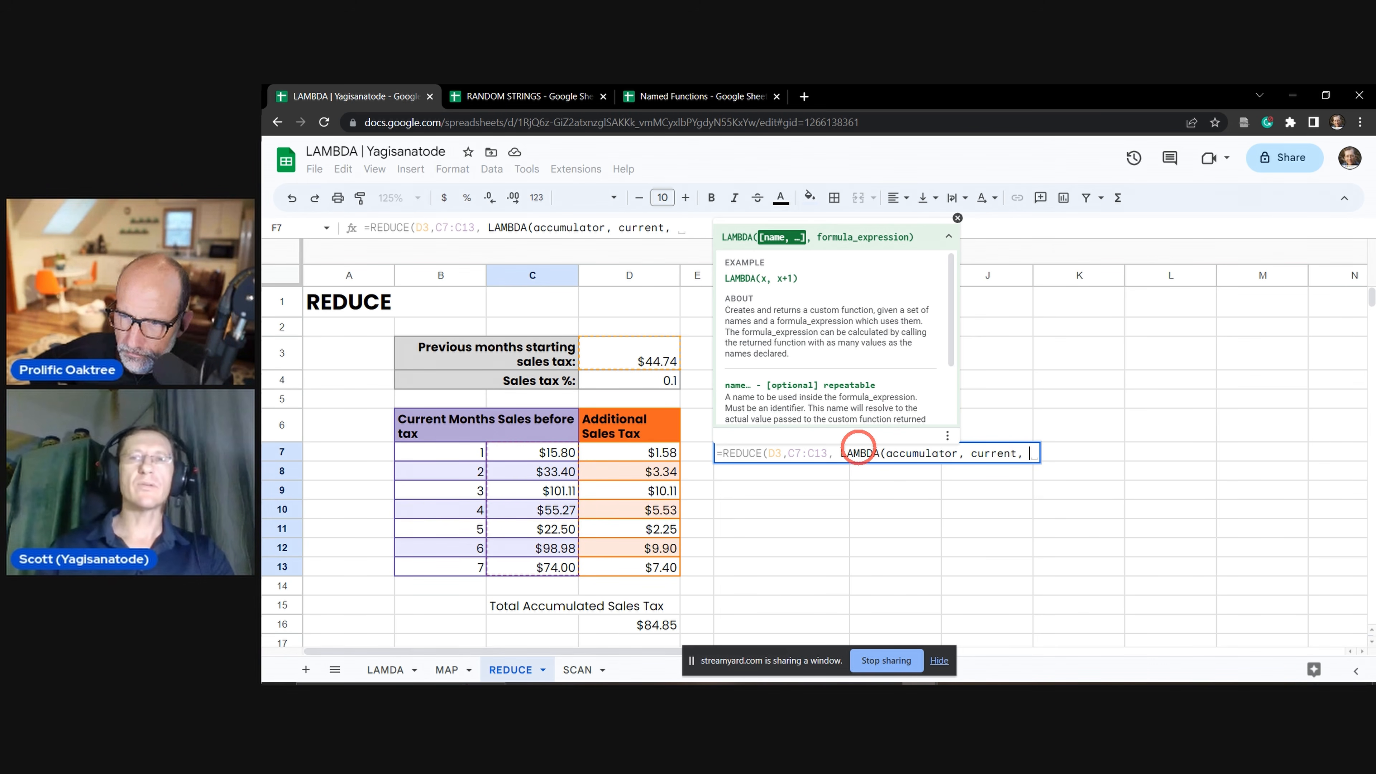
# Complete the LAMBDA in F7 with the expression current * D4 + accumulator and close both functions.
pyautogui.write('cu')
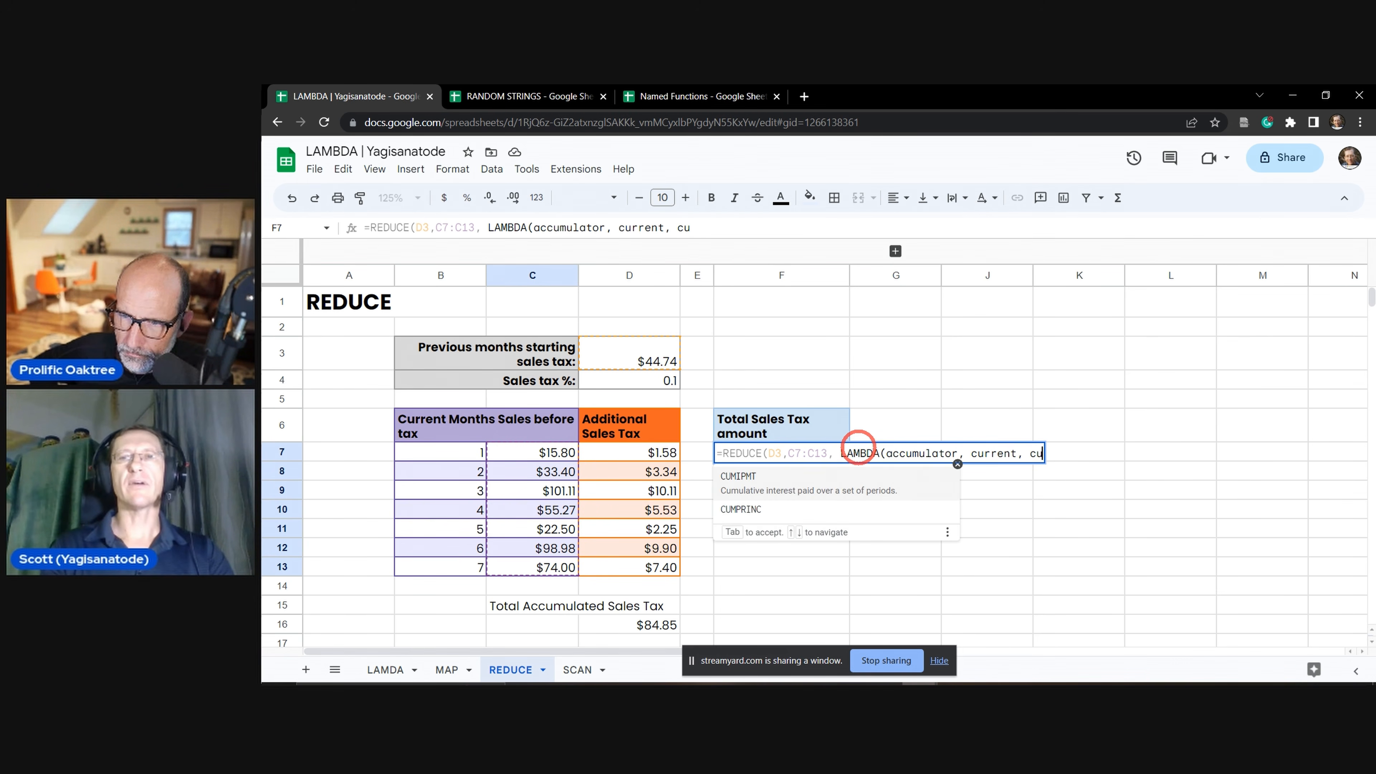
pyautogui.write('rre')
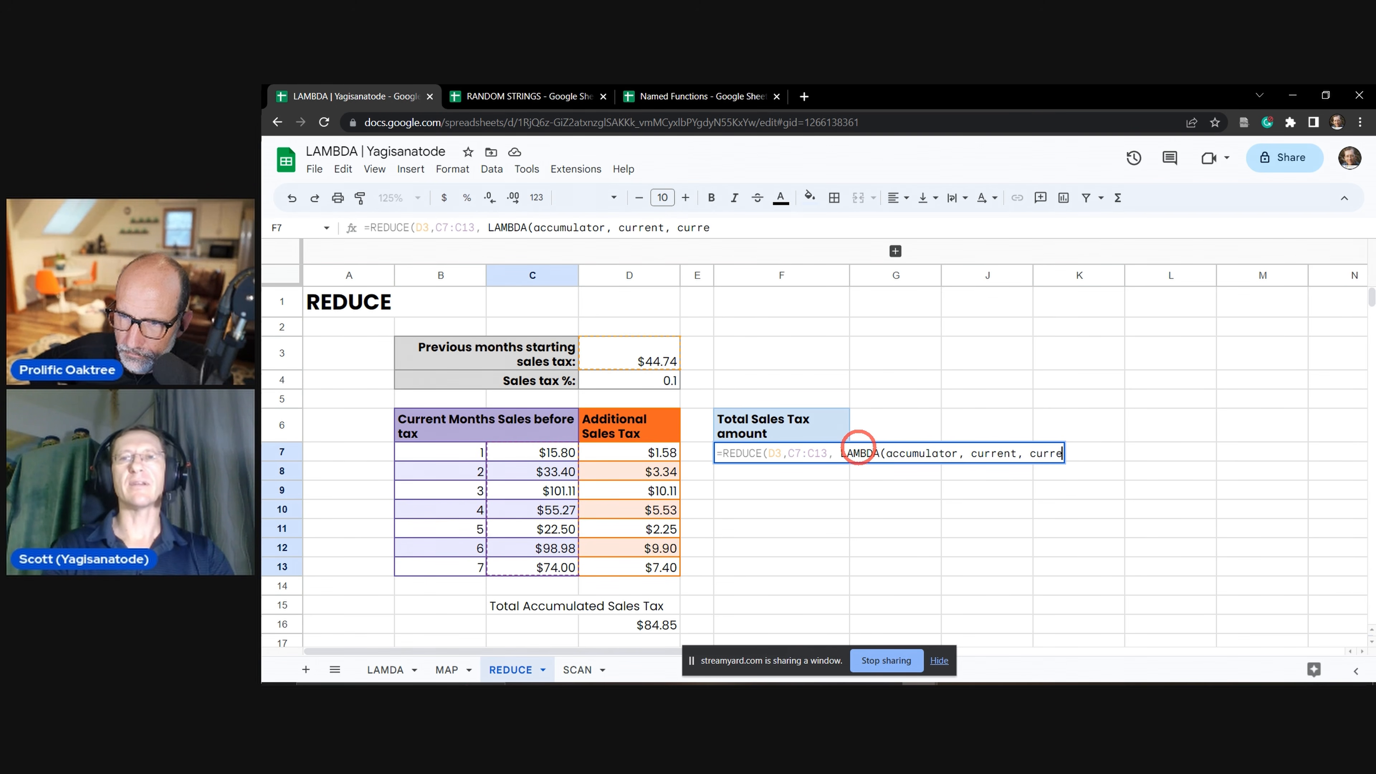
pyautogui.write('nt')
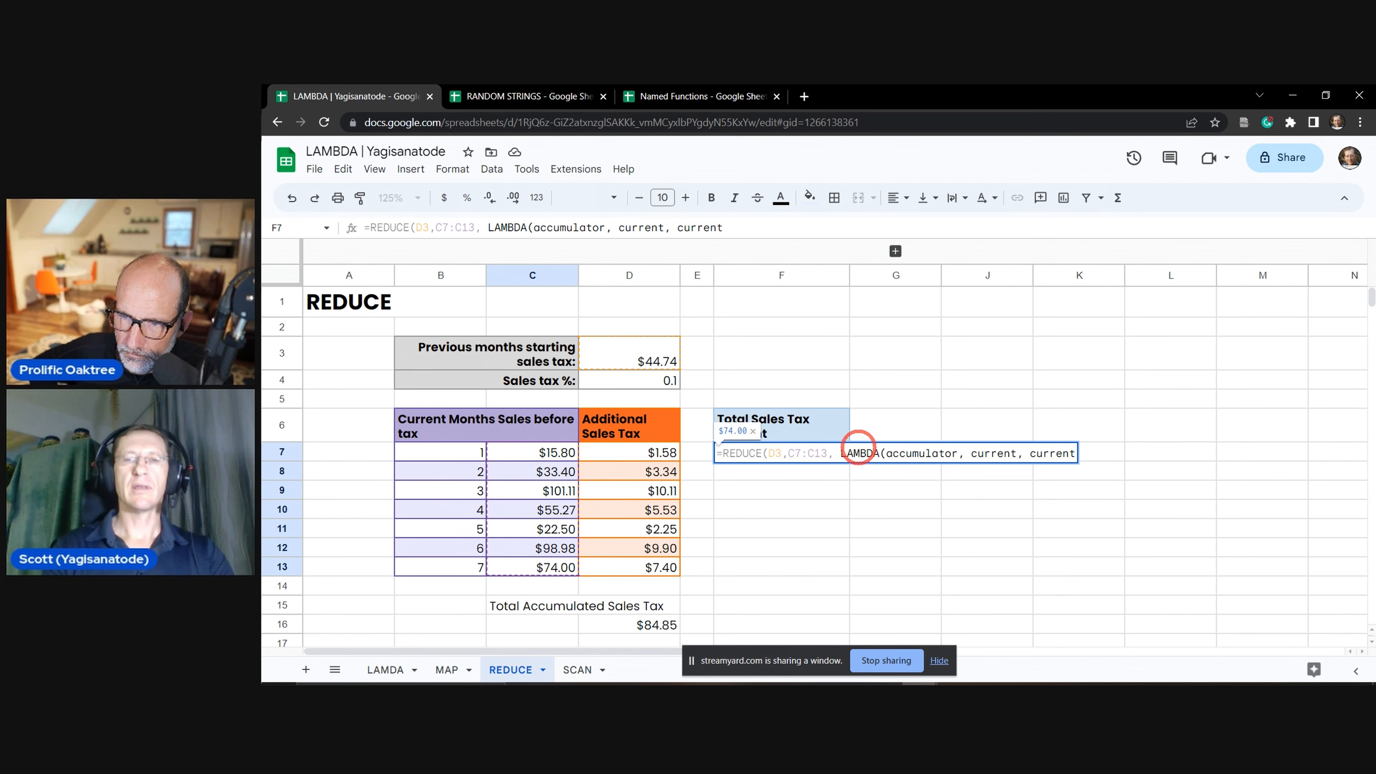
pyautogui.write(' *')
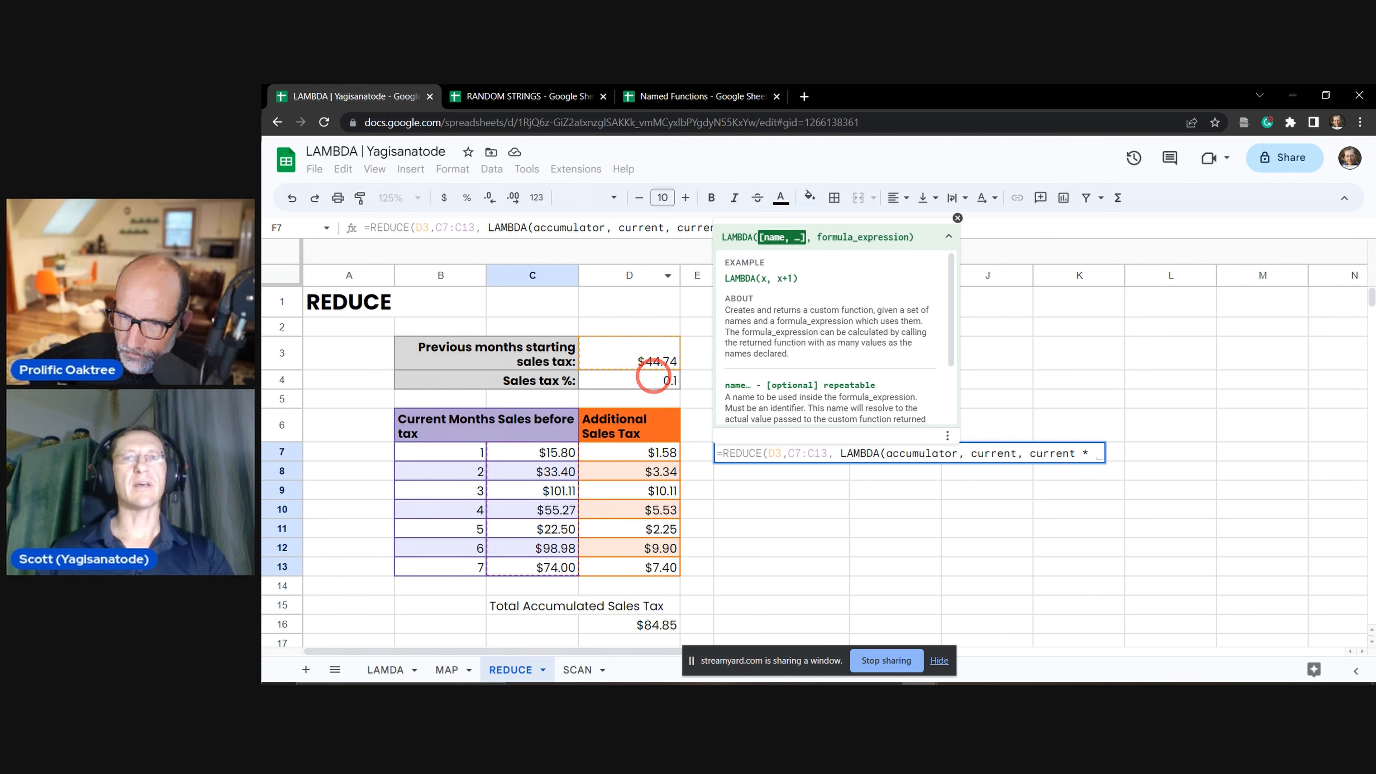
pyautogui.click(654, 377)
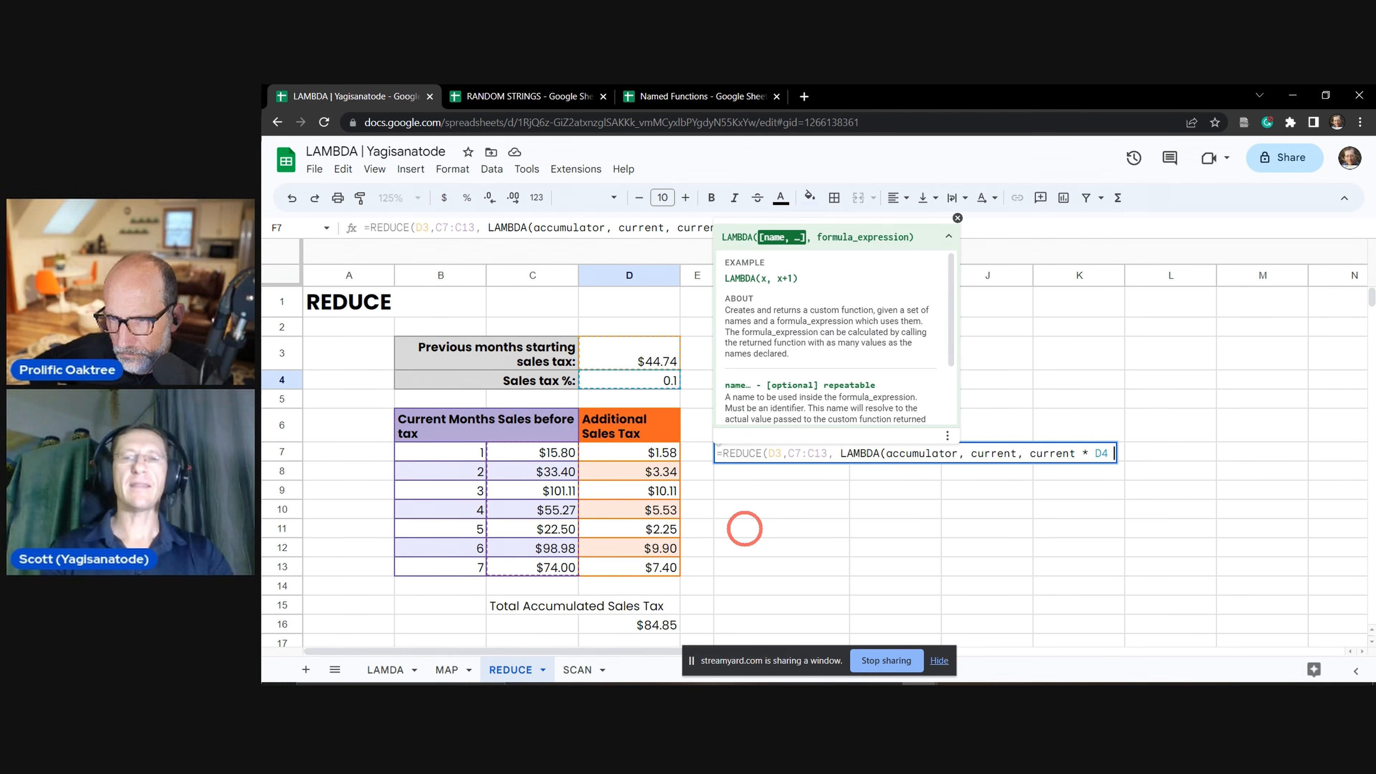
pyautogui.write('+')
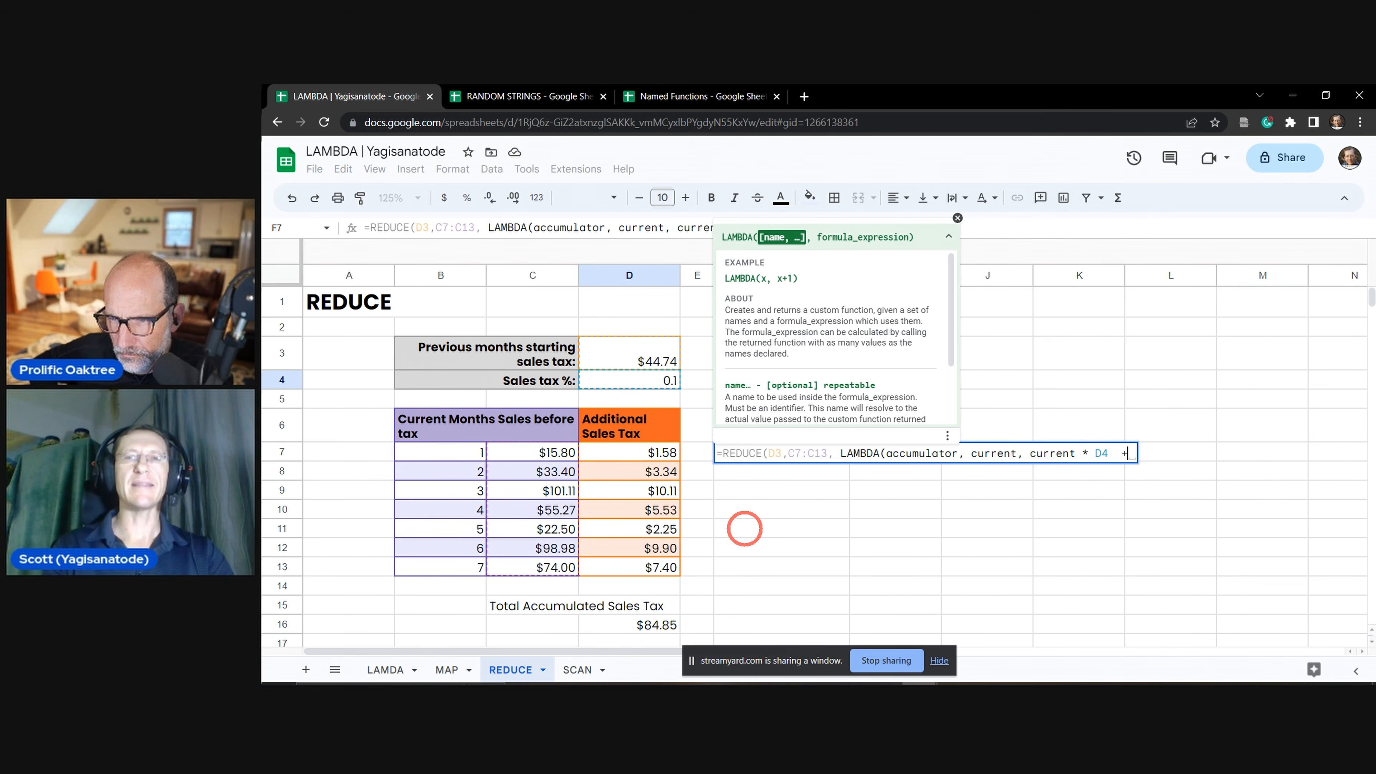
pyautogui.write(' d')
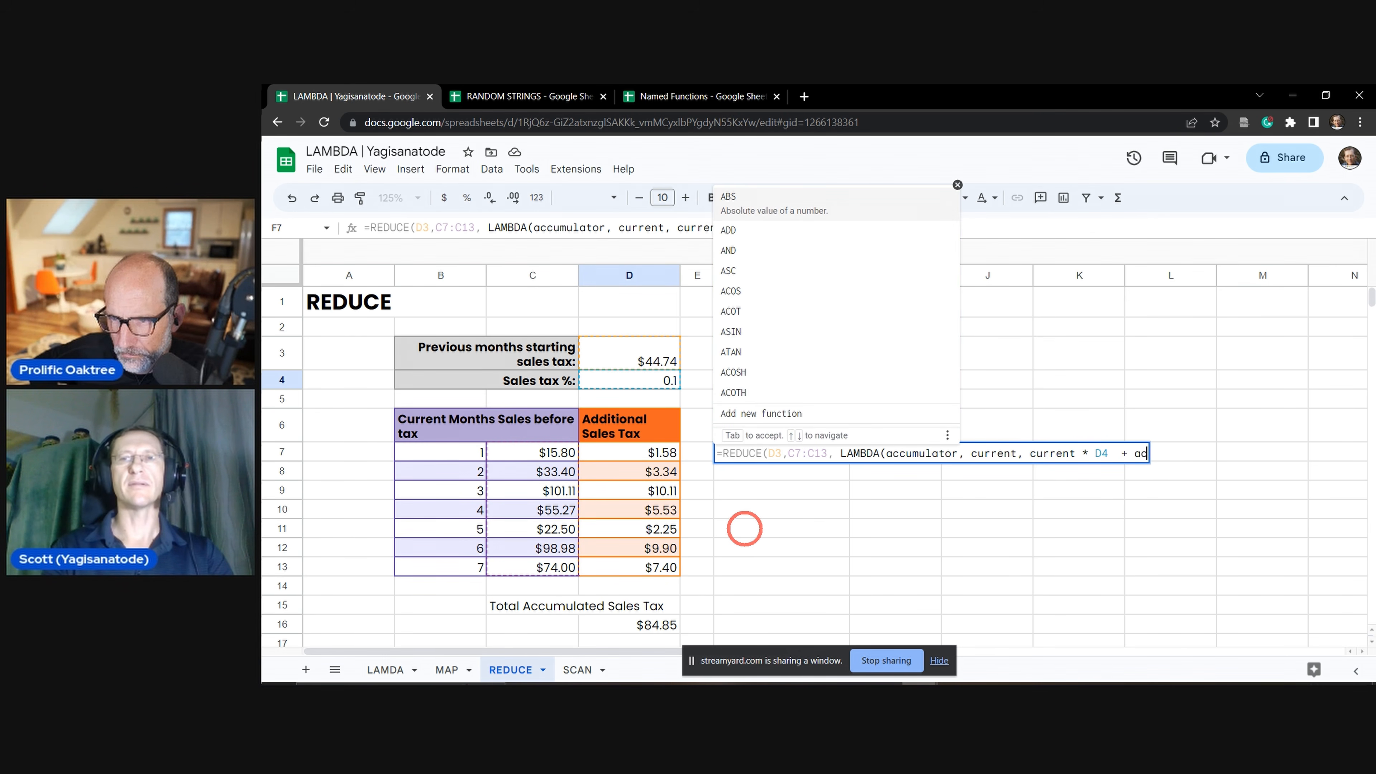
pyautogui.write('ccumulator')
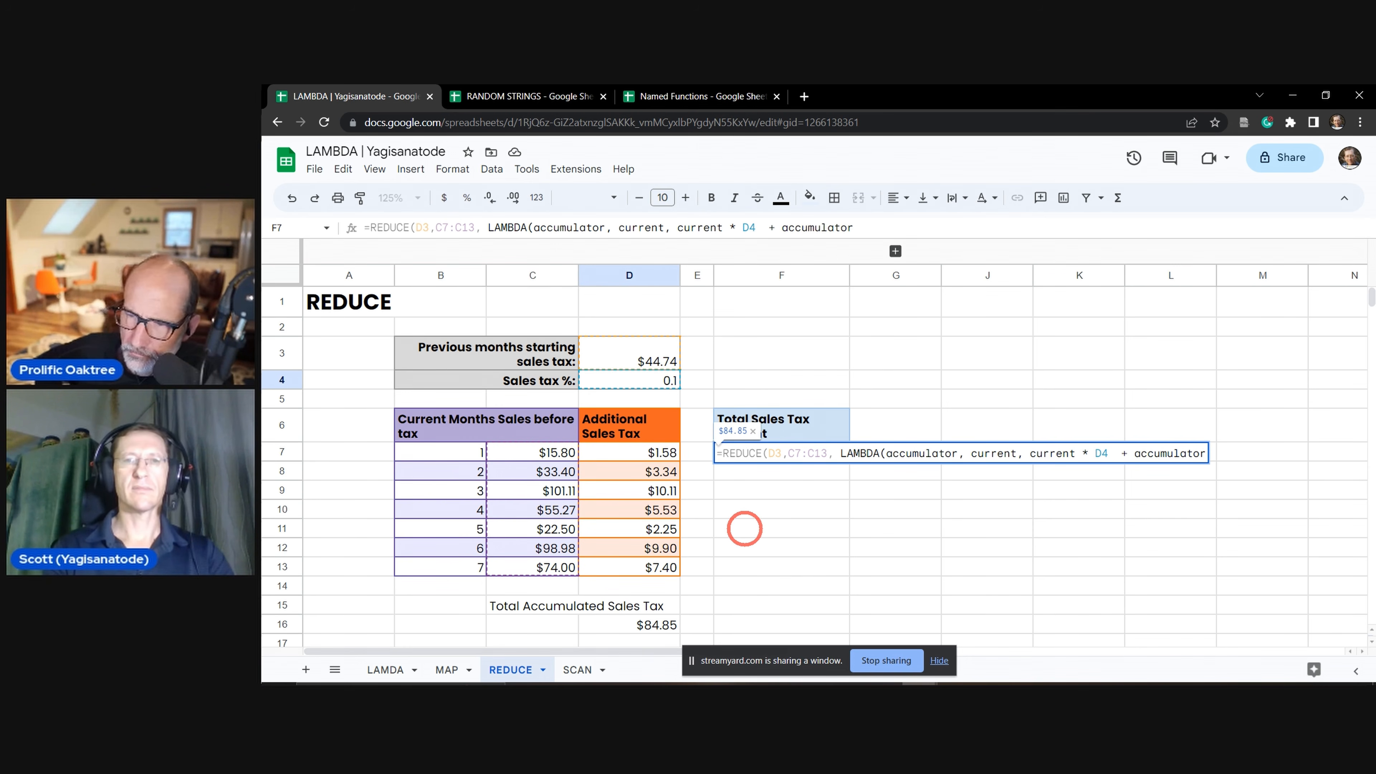
pyautogui.write('))')
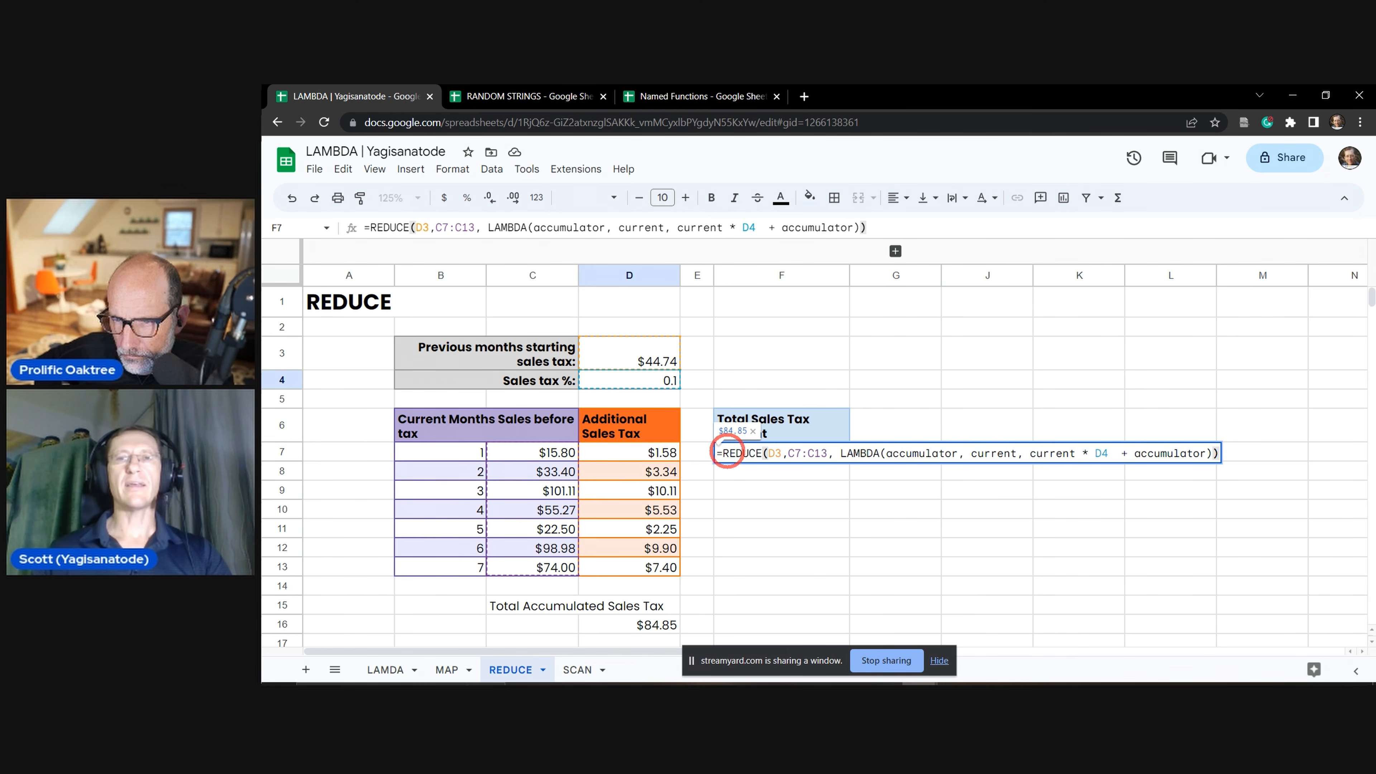
# Review the monthly sales values in column C and the finished REDUCE formula in F7.
pyautogui.click(538, 453)
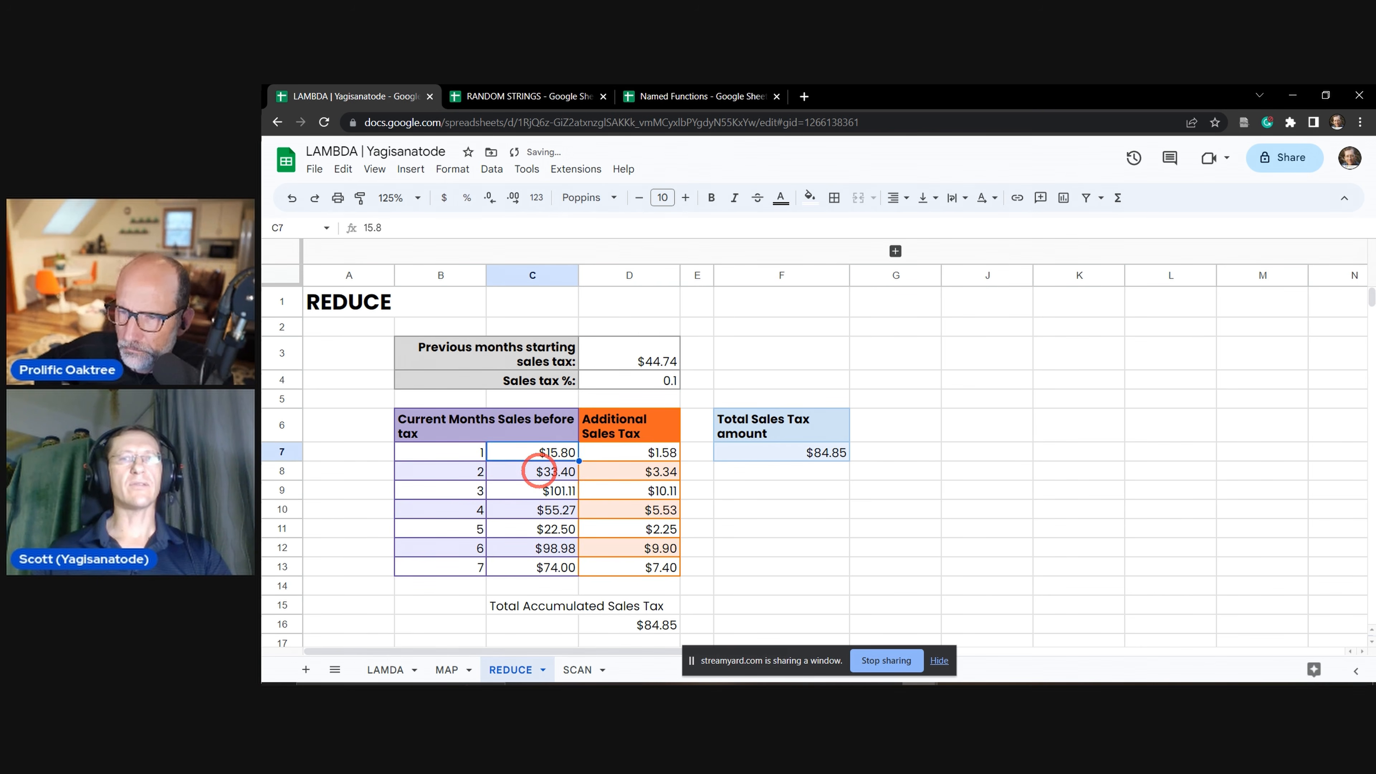
pyautogui.click(540, 472)
pyautogui.click(537, 493)
pyautogui.click(539, 546)
pyautogui.click(769, 452)
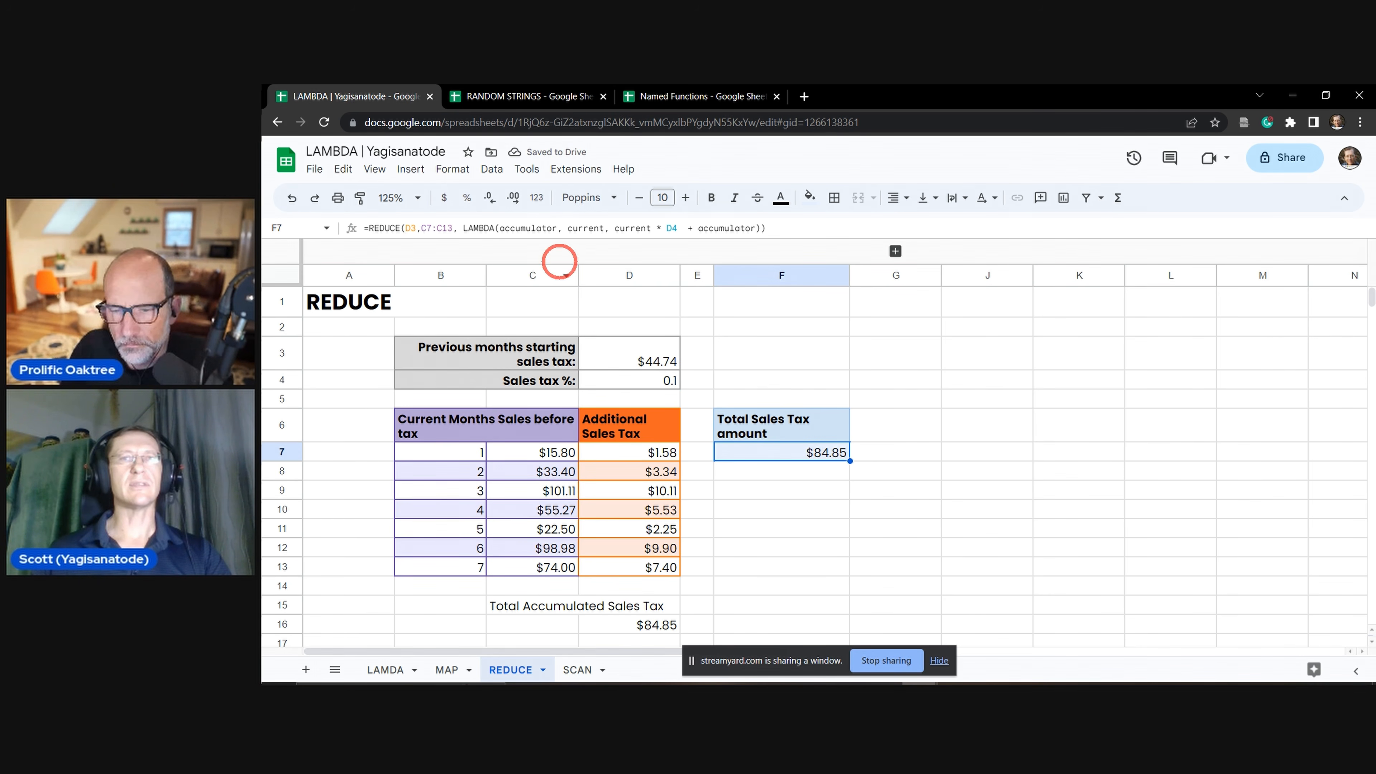
pyautogui.click(772, 228)
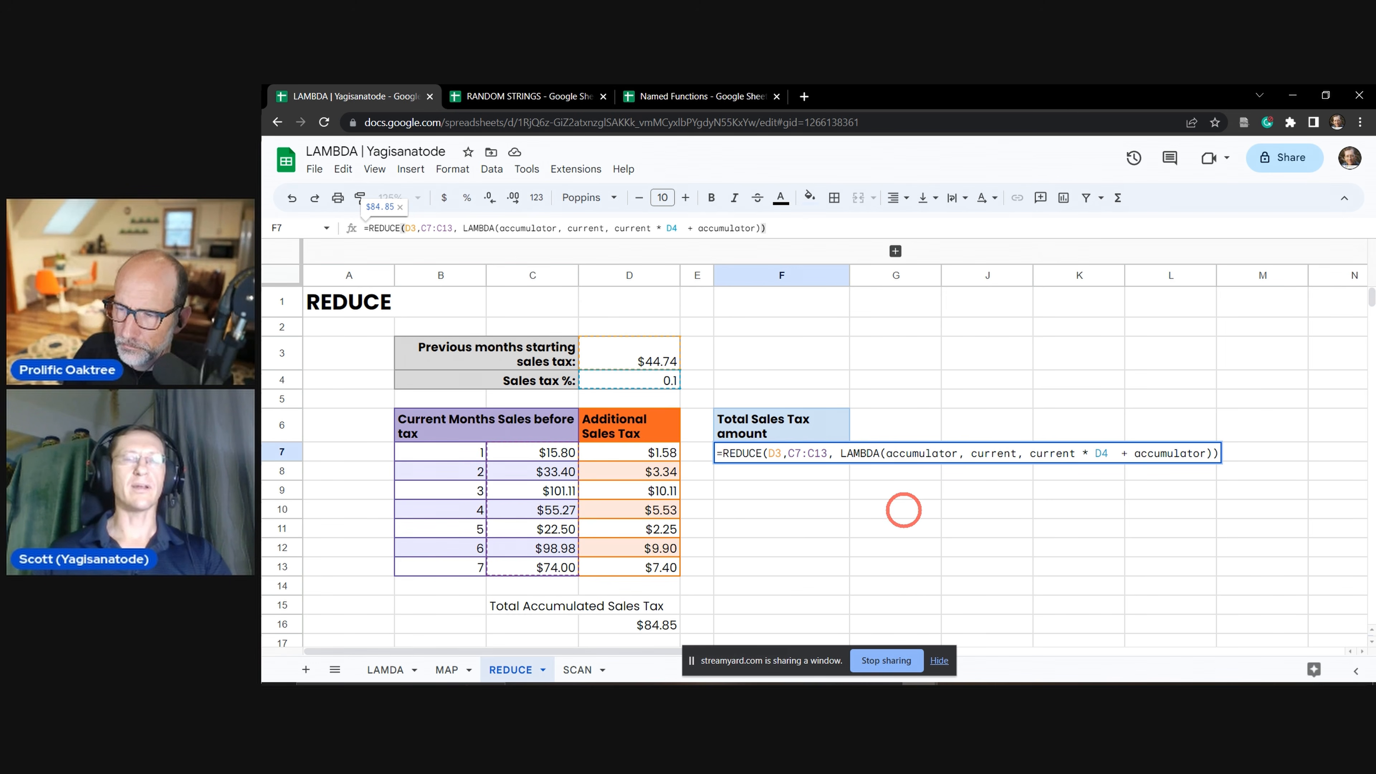
pyautogui.press('Tab')
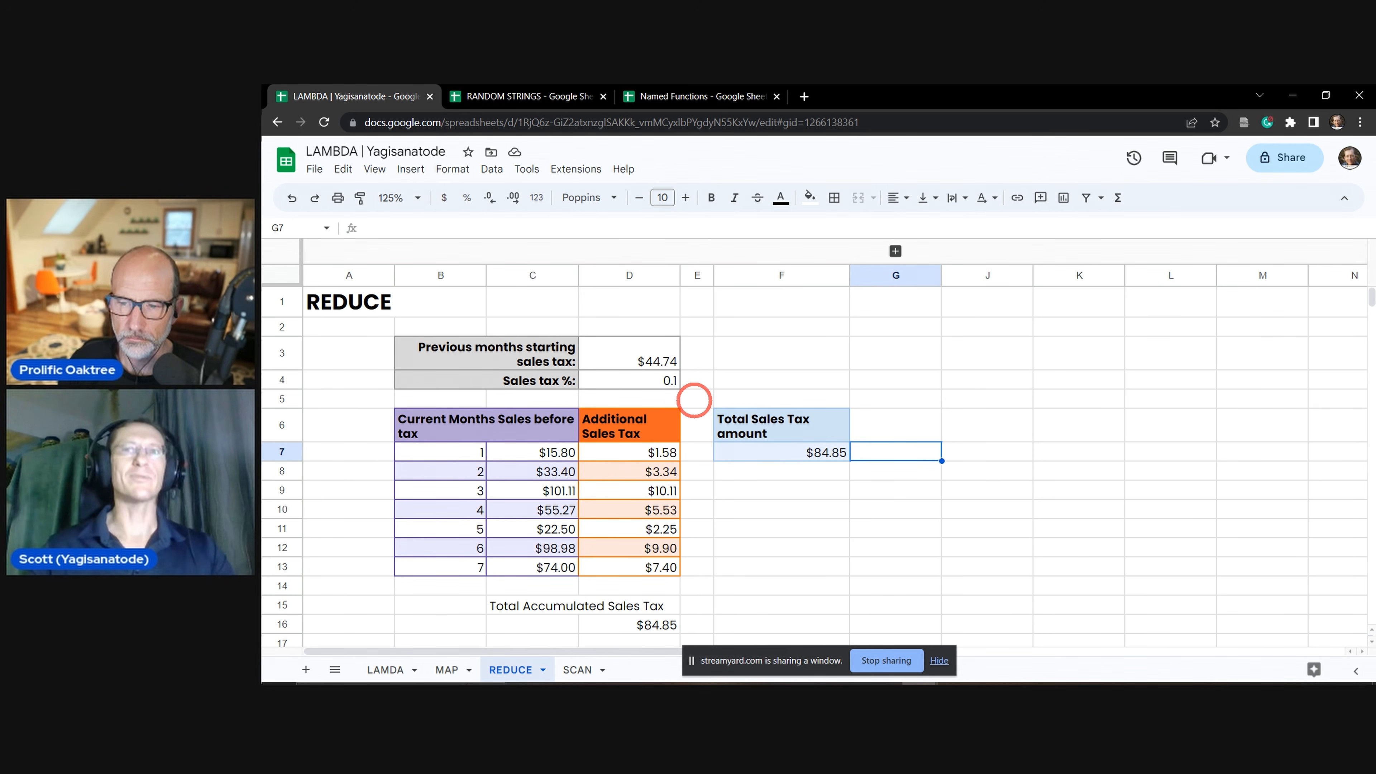
# Expand the collapsed column group on the REDUCE sheet to show columns H and I.
pyautogui.click(832, 525)
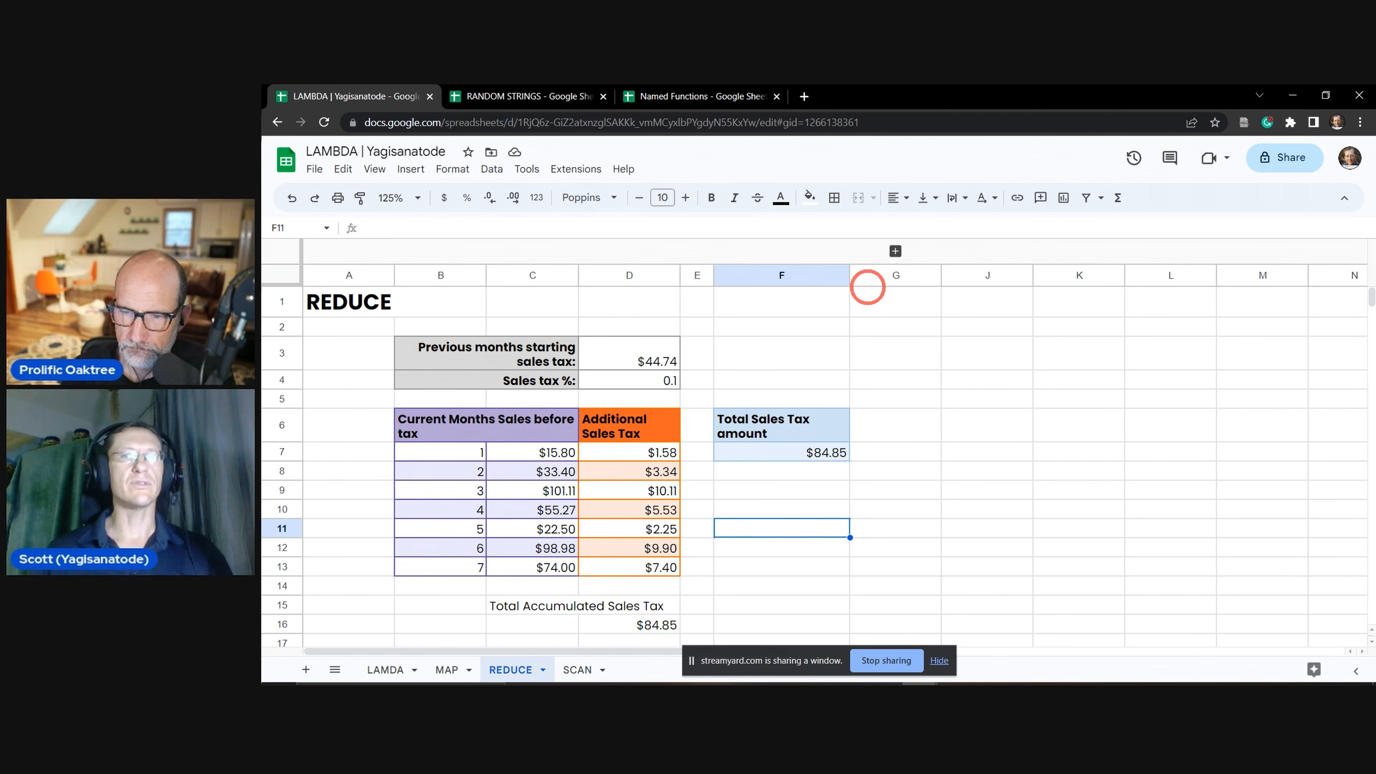
pyautogui.click(895, 251)
pyautogui.click(1252, 527)
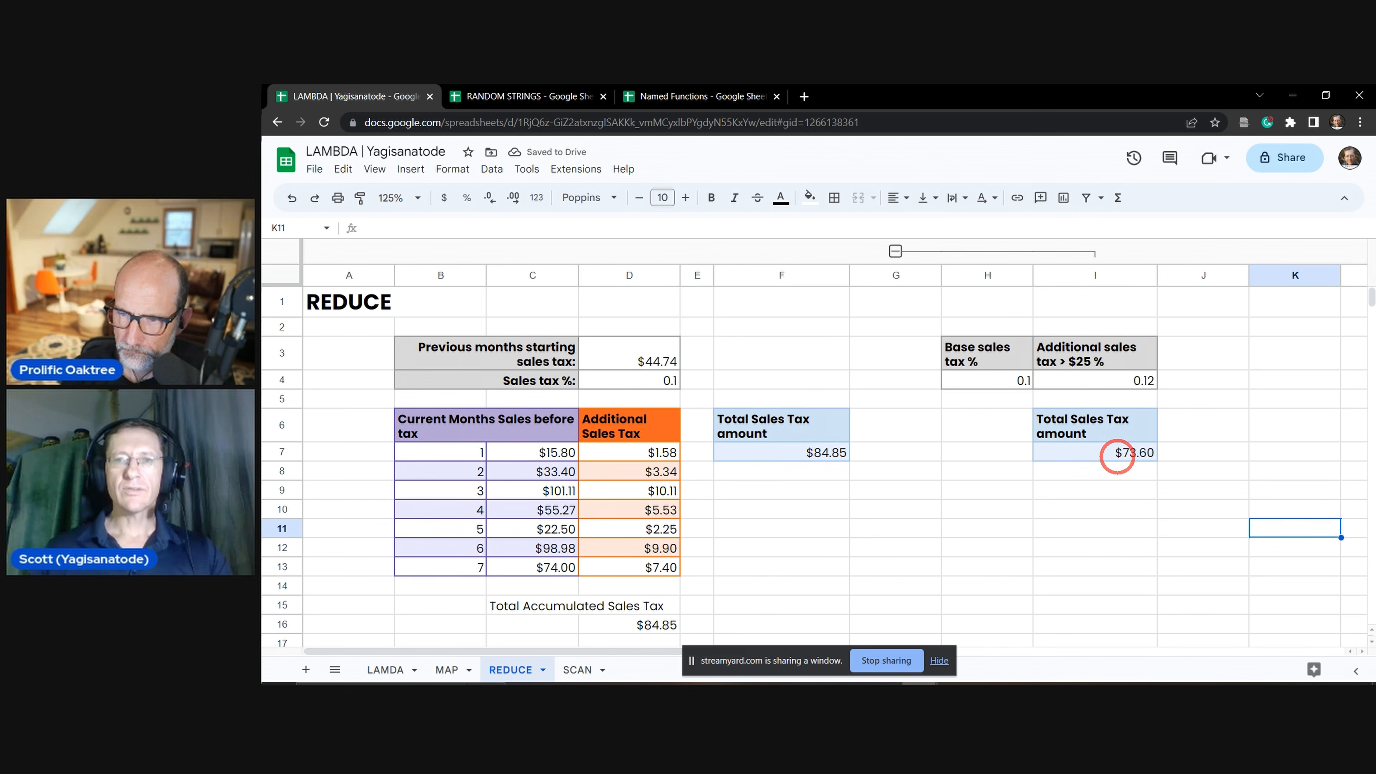
# Examine the base and additional tax rates, the monthly sales in C7 and C8, and the tiered REDUCE formula in I7.
pyautogui.click(1116, 455)
pyautogui.click(1003, 381)
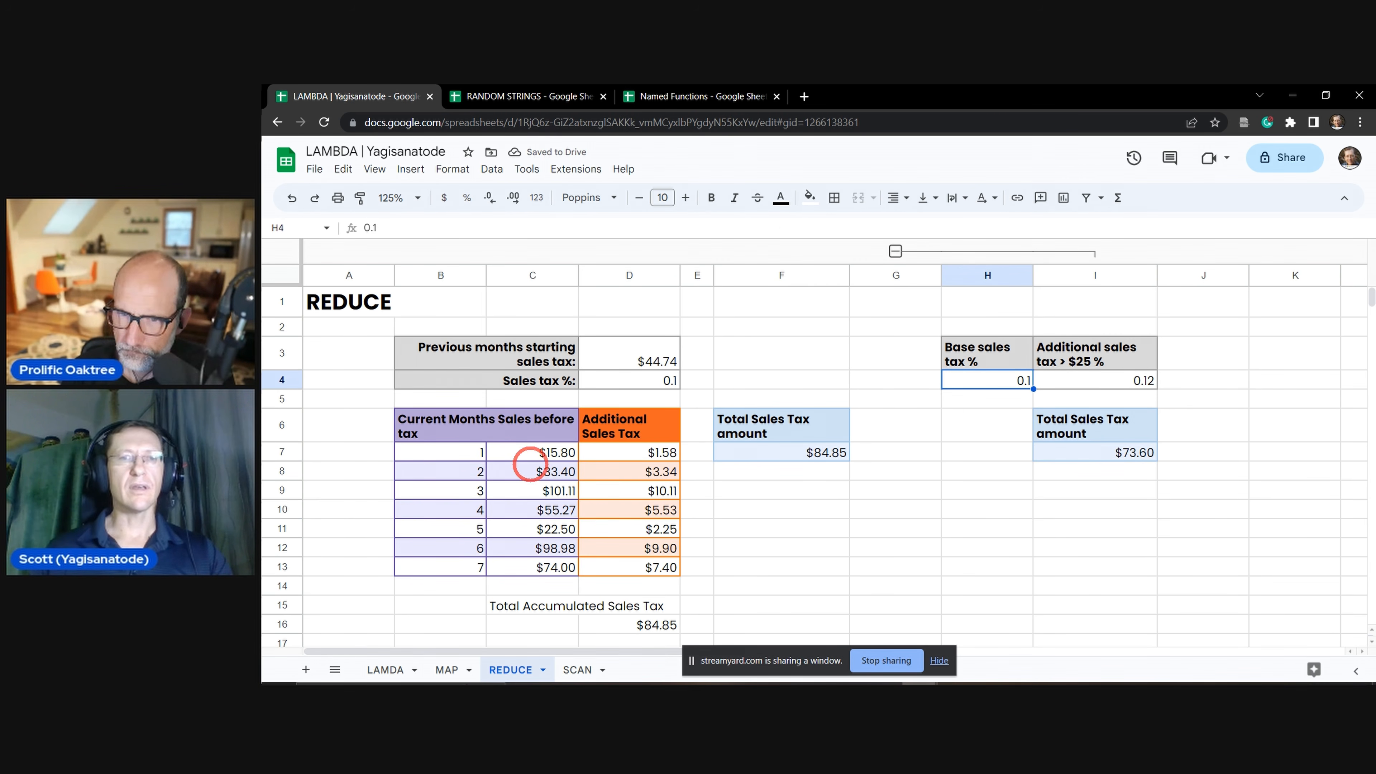
pyautogui.click(558, 452)
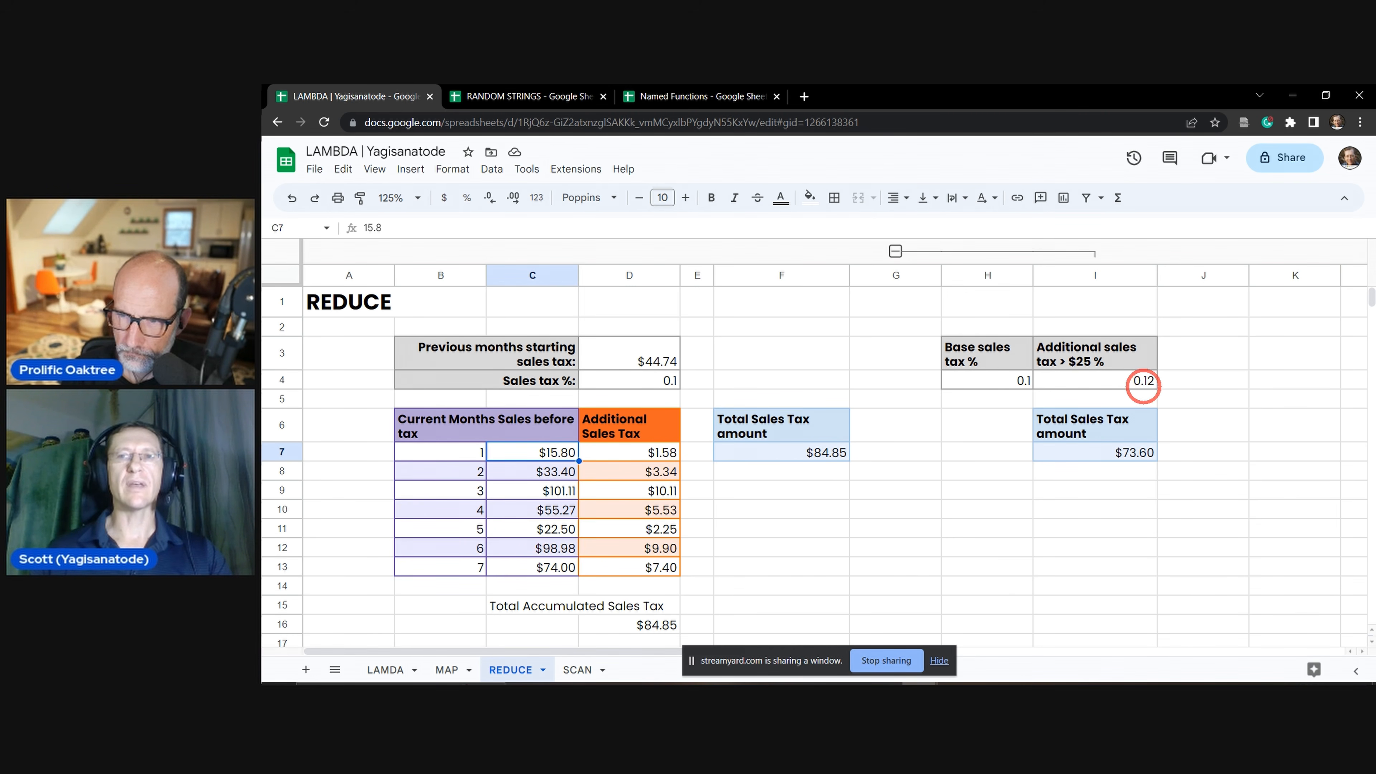
pyautogui.click(553, 472)
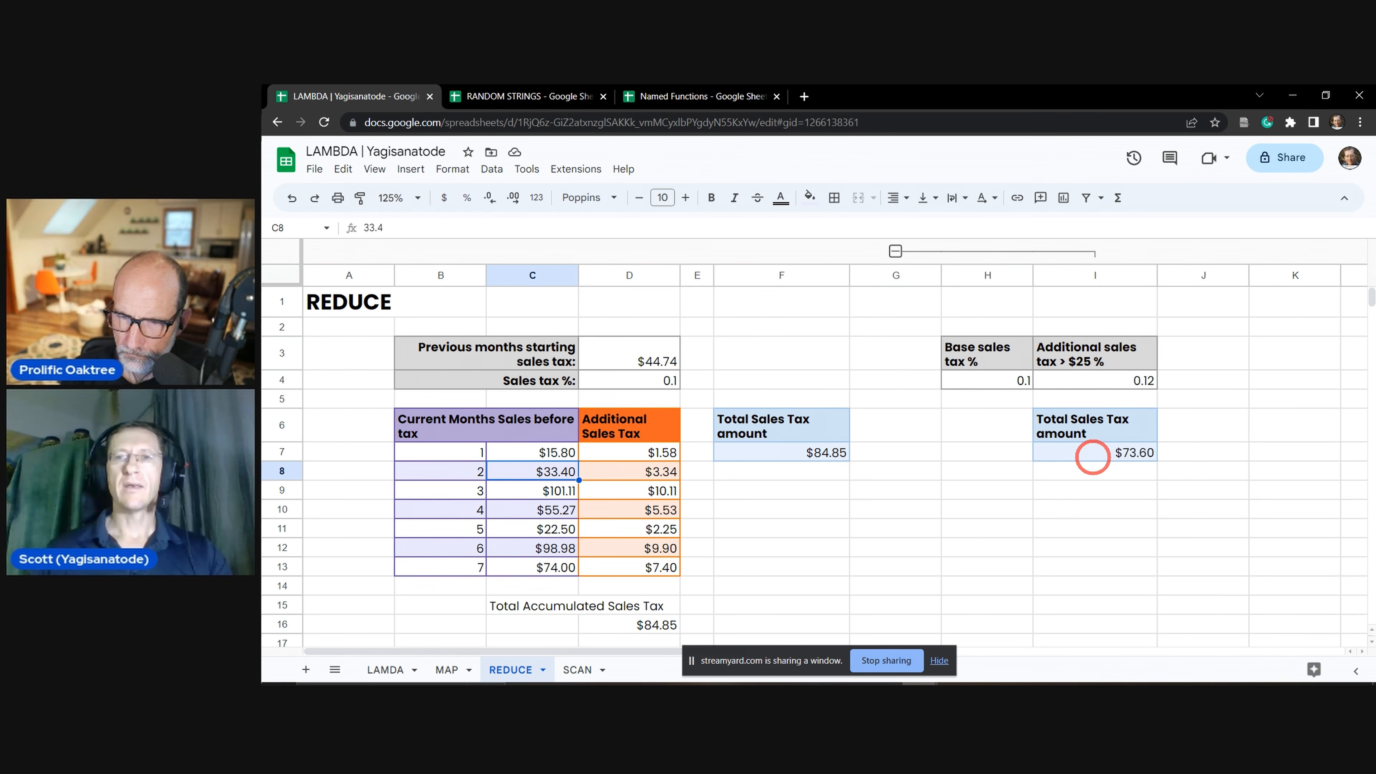
pyautogui.click(1092, 457)
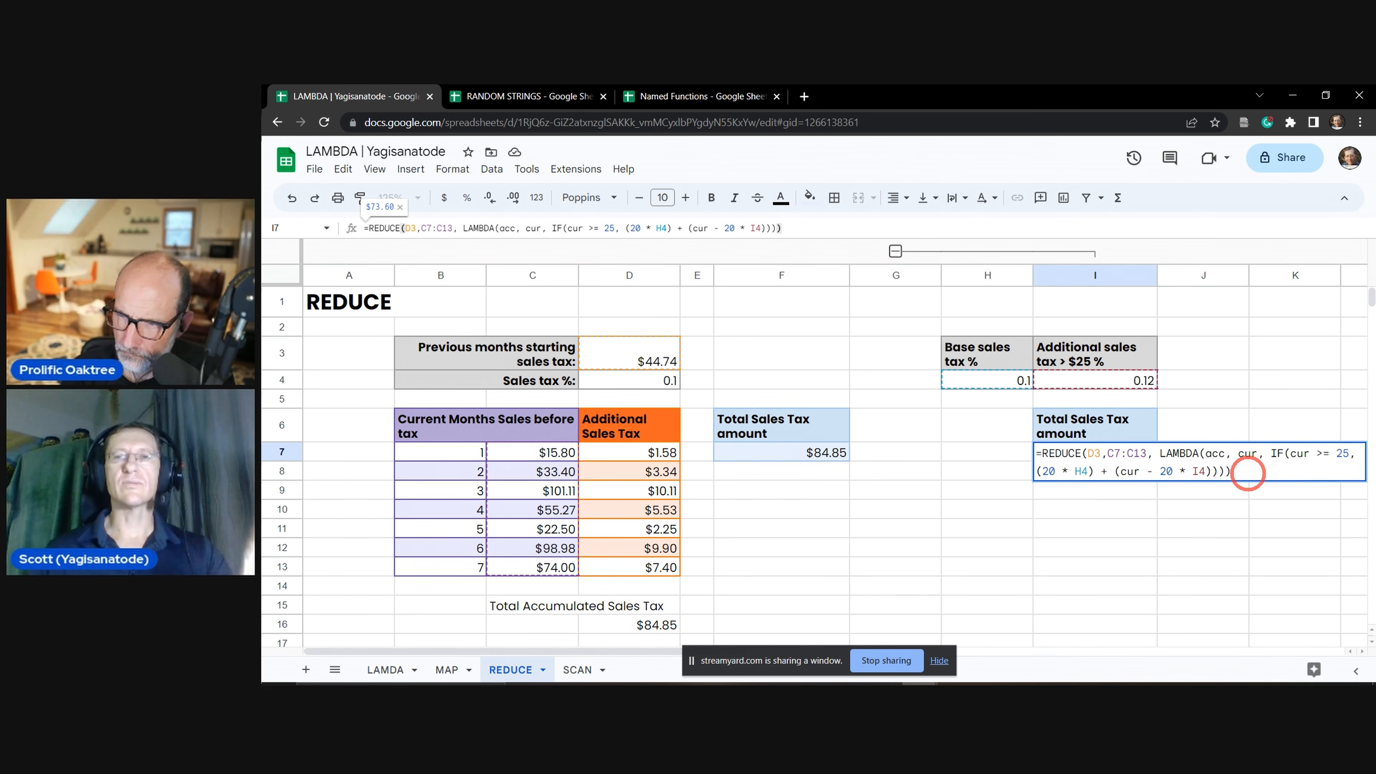
pyautogui.click(1248, 473)
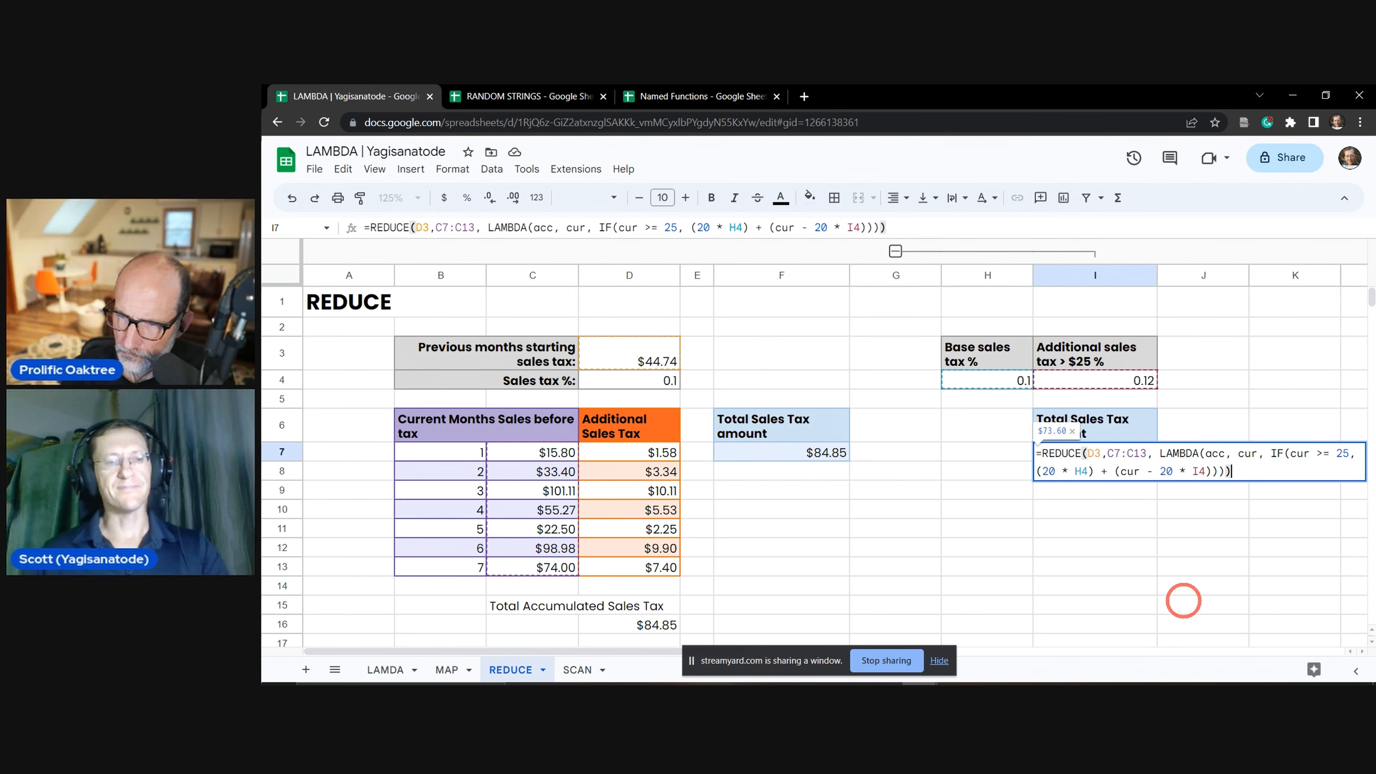
pyautogui.click(1121, 547)
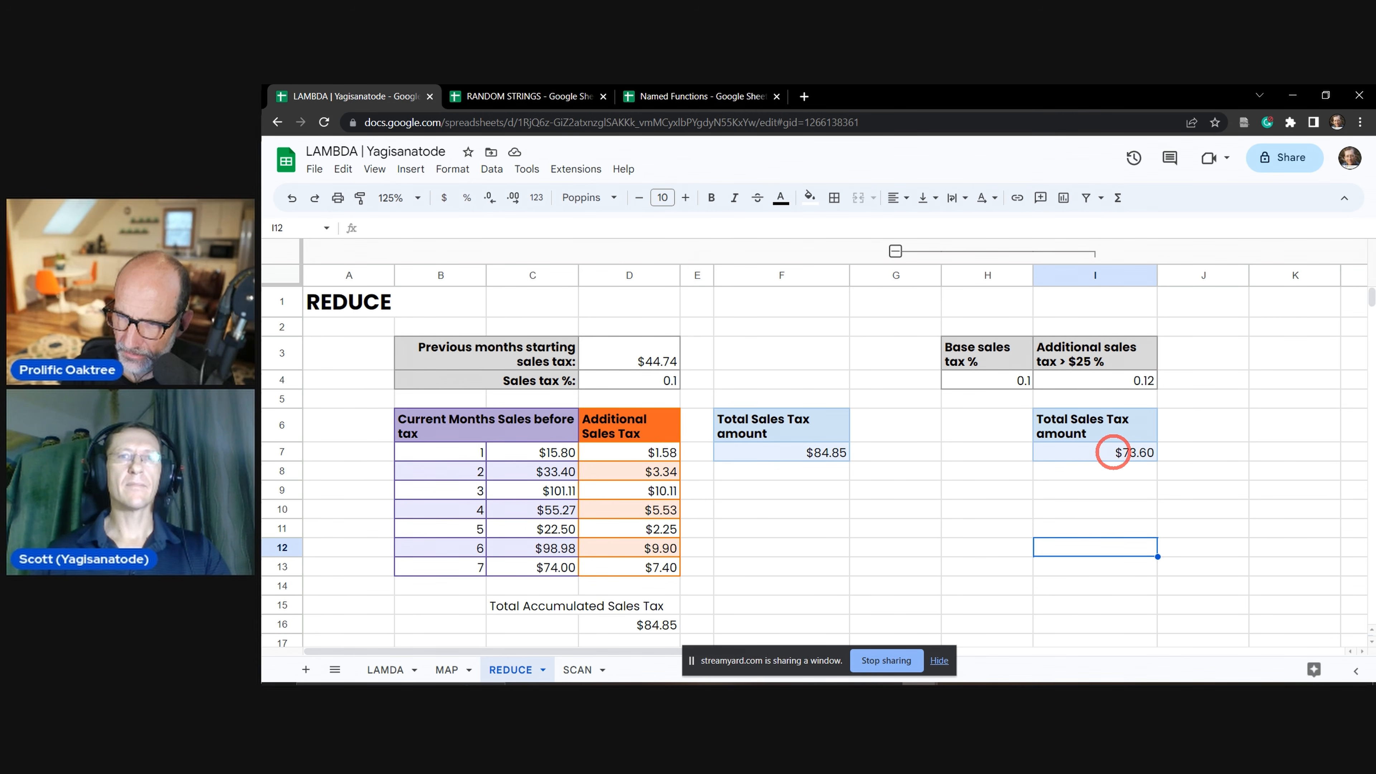
pyautogui.click(1113, 452)
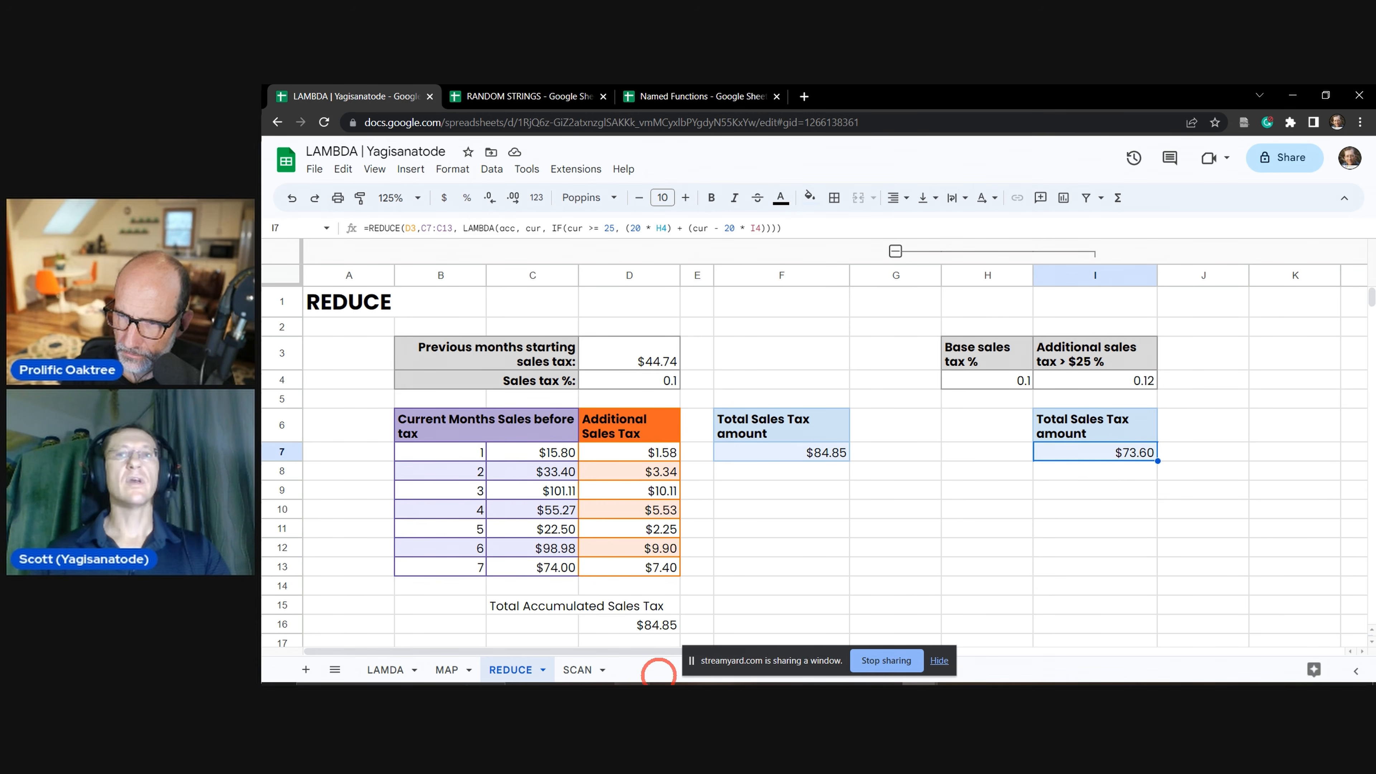
# Check the helper function list on the LAMDA sheet and compare the REDUCE formulas in I7 and F7.
pyautogui.click(369, 669)
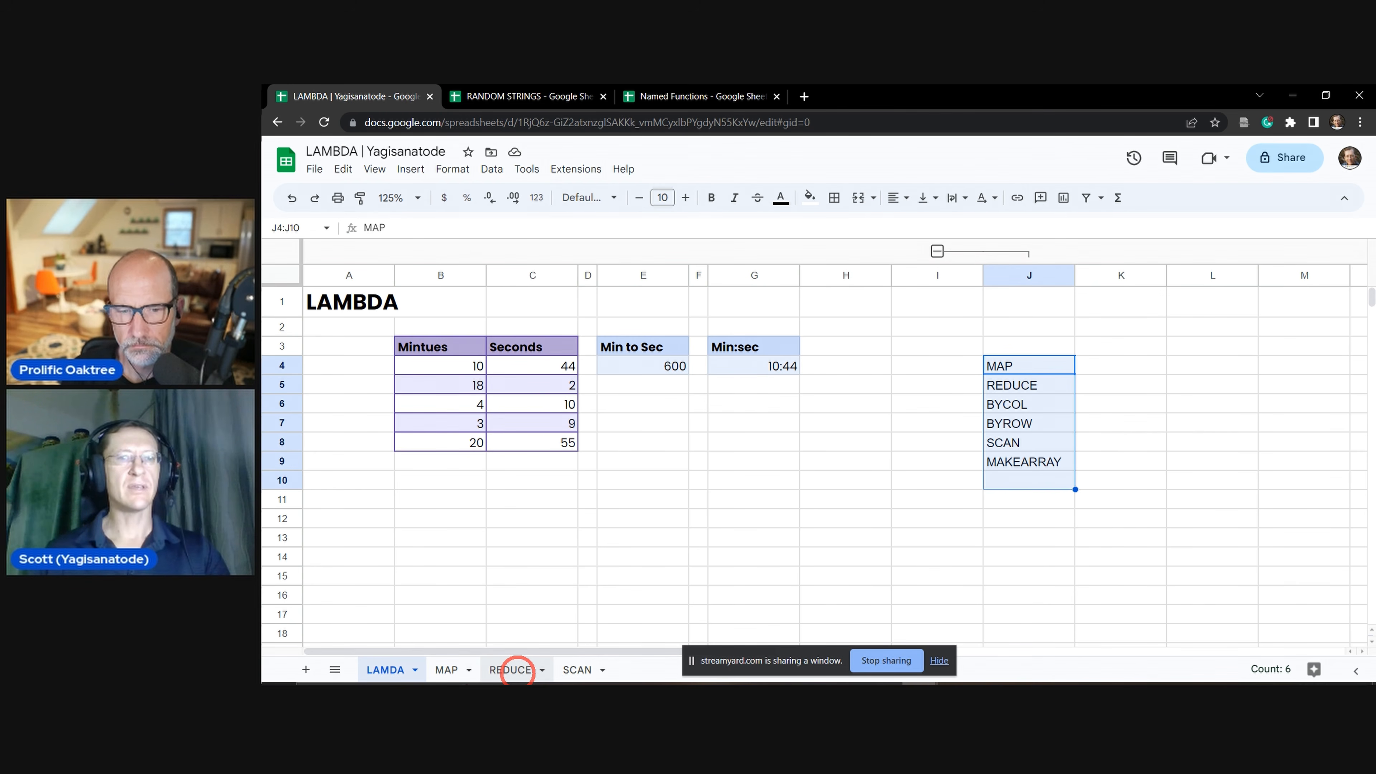
pyautogui.click(512, 670)
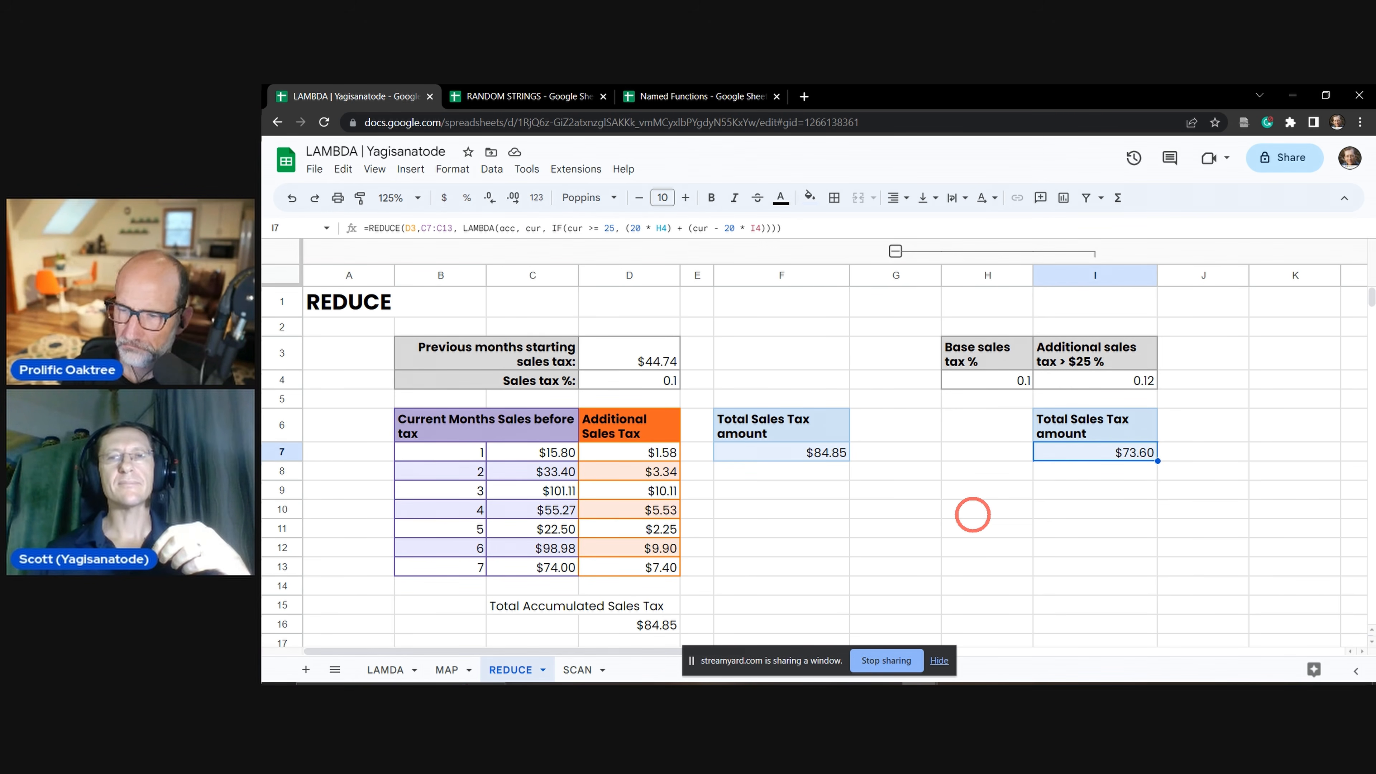
pyautogui.click(973, 512)
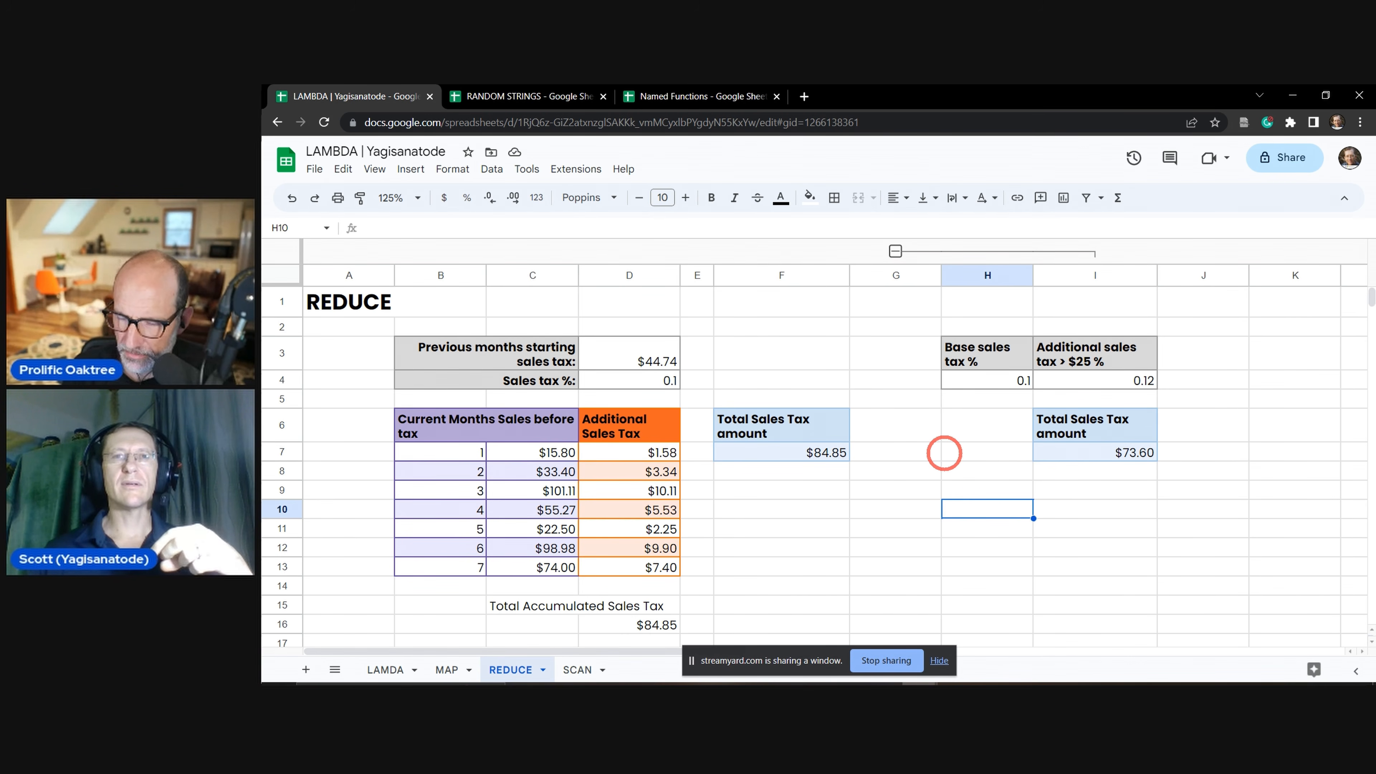
pyautogui.click(1050, 456)
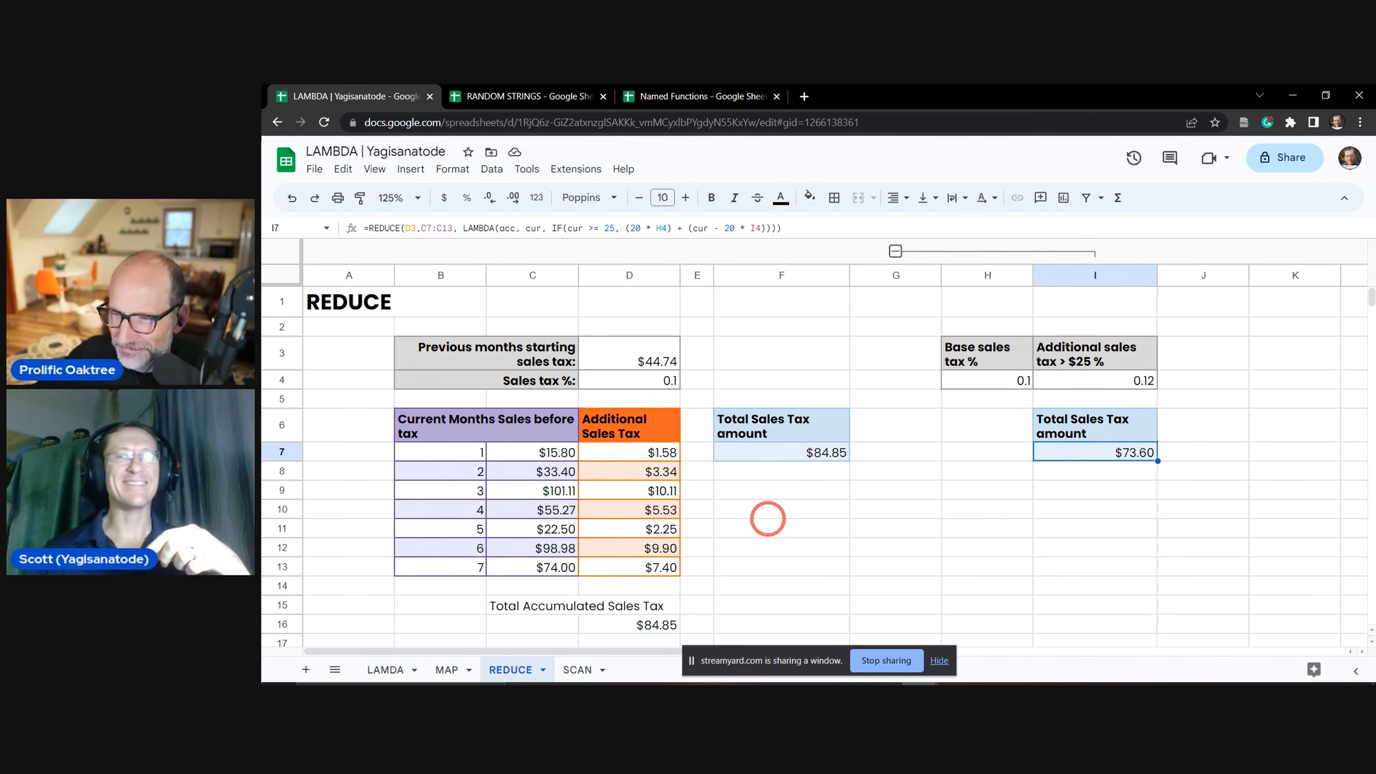
pyautogui.click(776, 455)
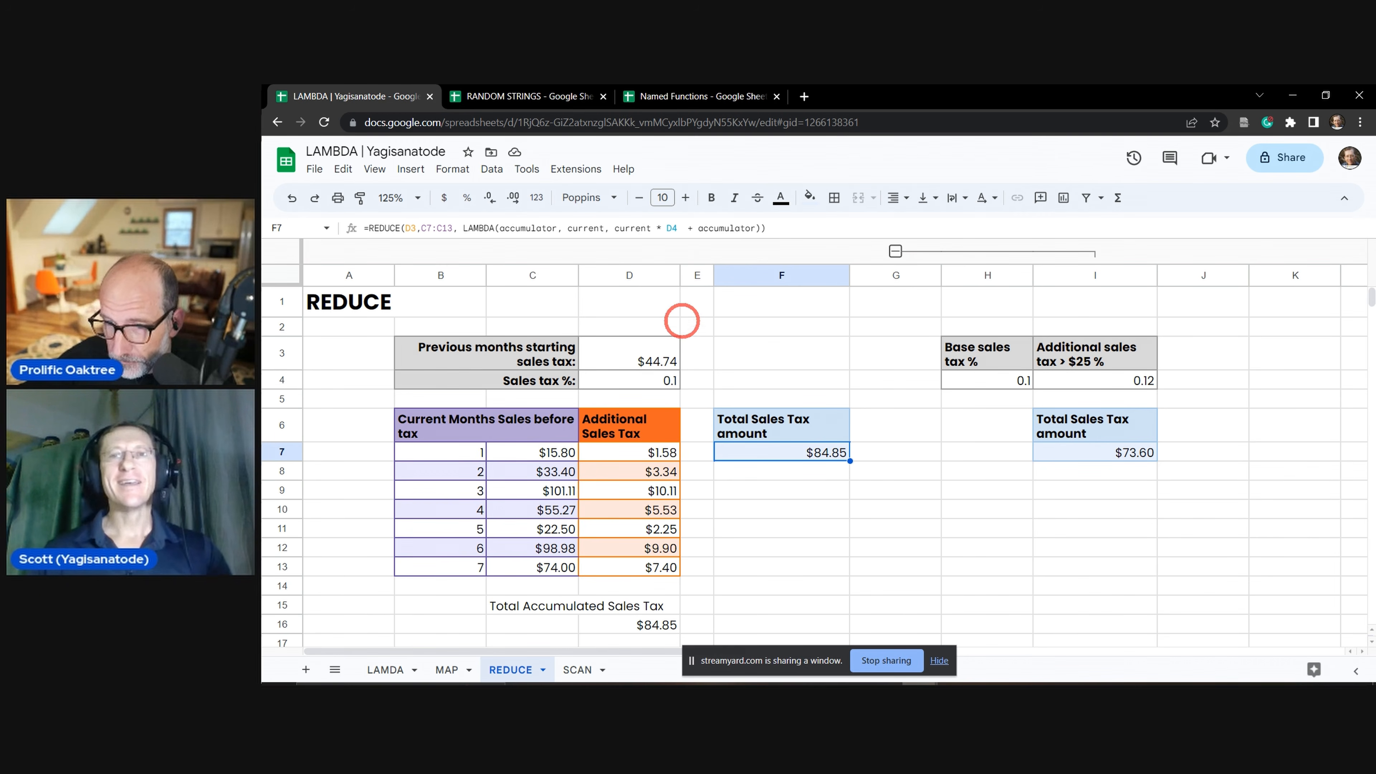
pyautogui.click(761, 504)
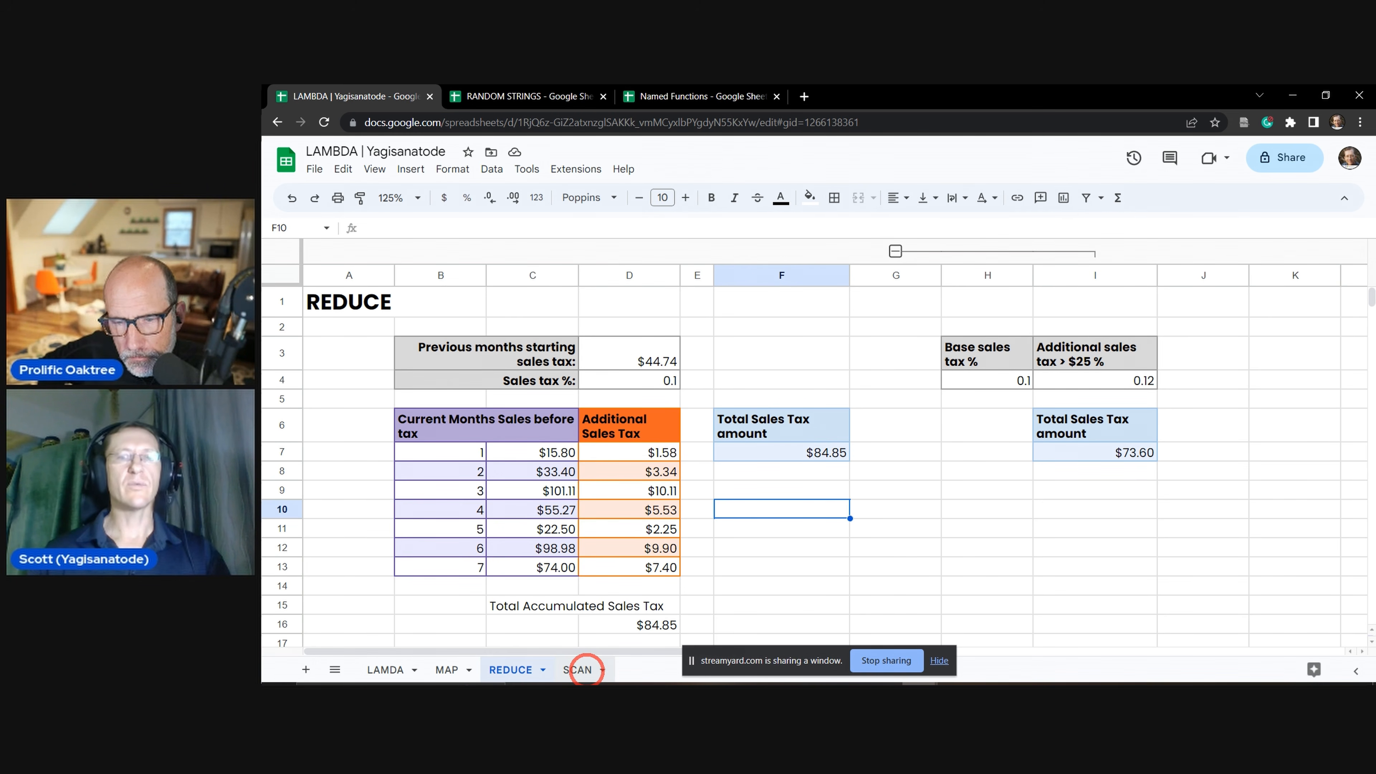
# Open the SCAN sheet, comparing its rolling total layout with the REDUCE sheet.
pyautogui.click(579, 669)
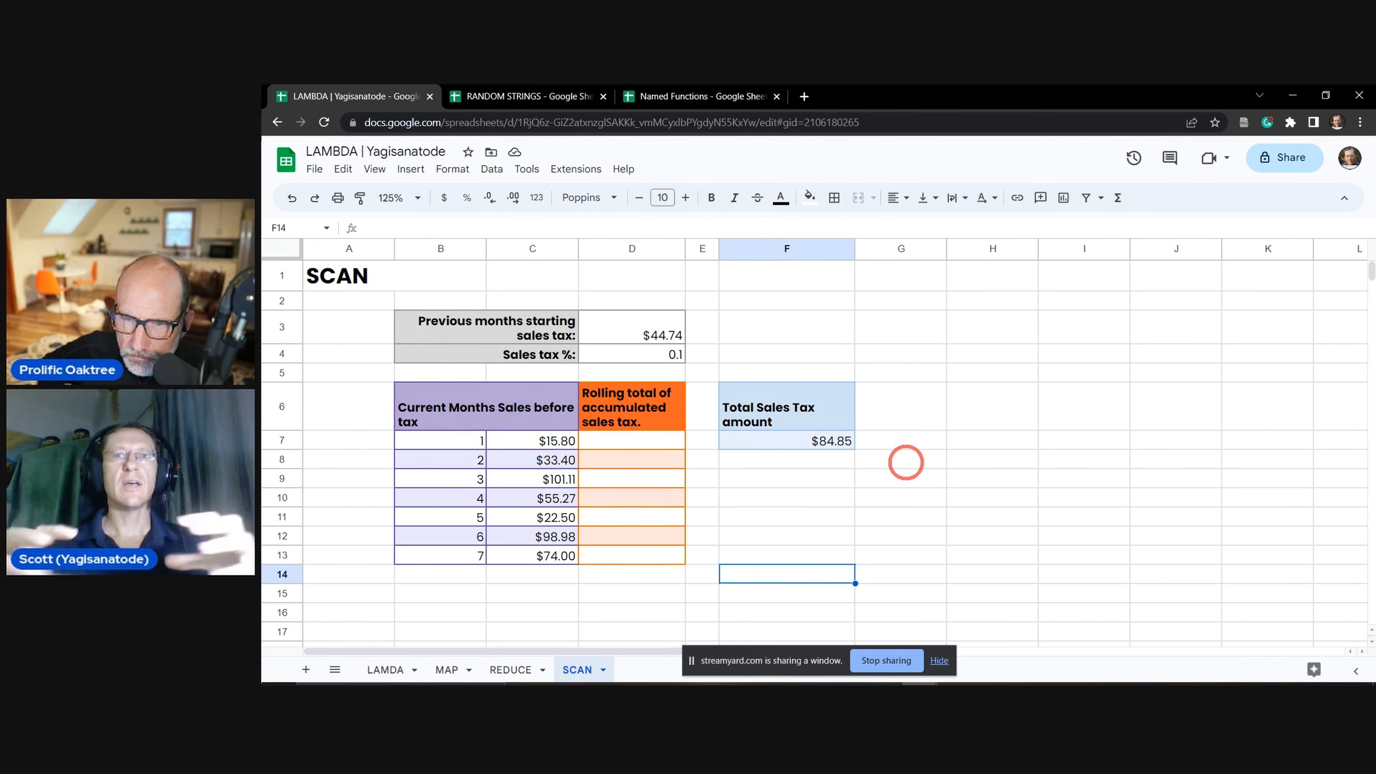
pyautogui.click(542, 663)
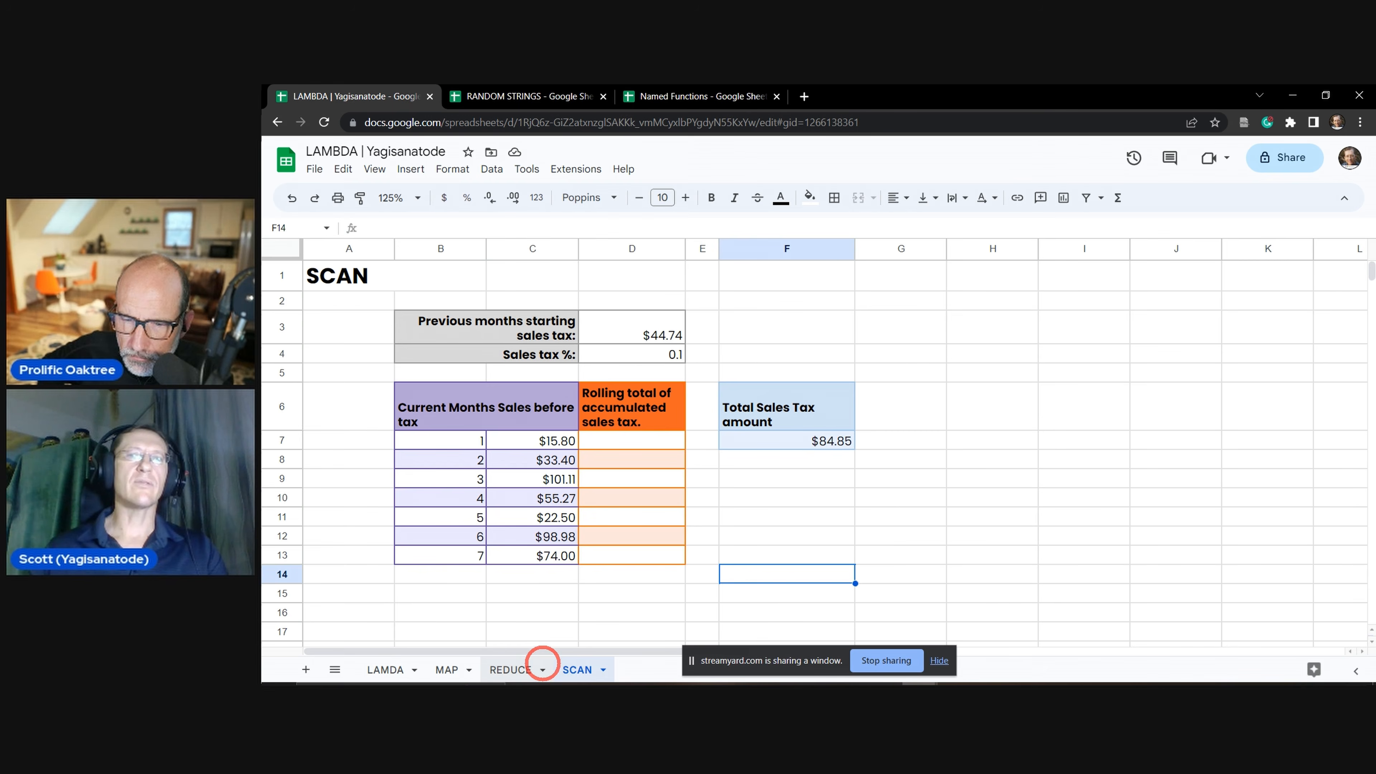
pyautogui.click(542, 663)
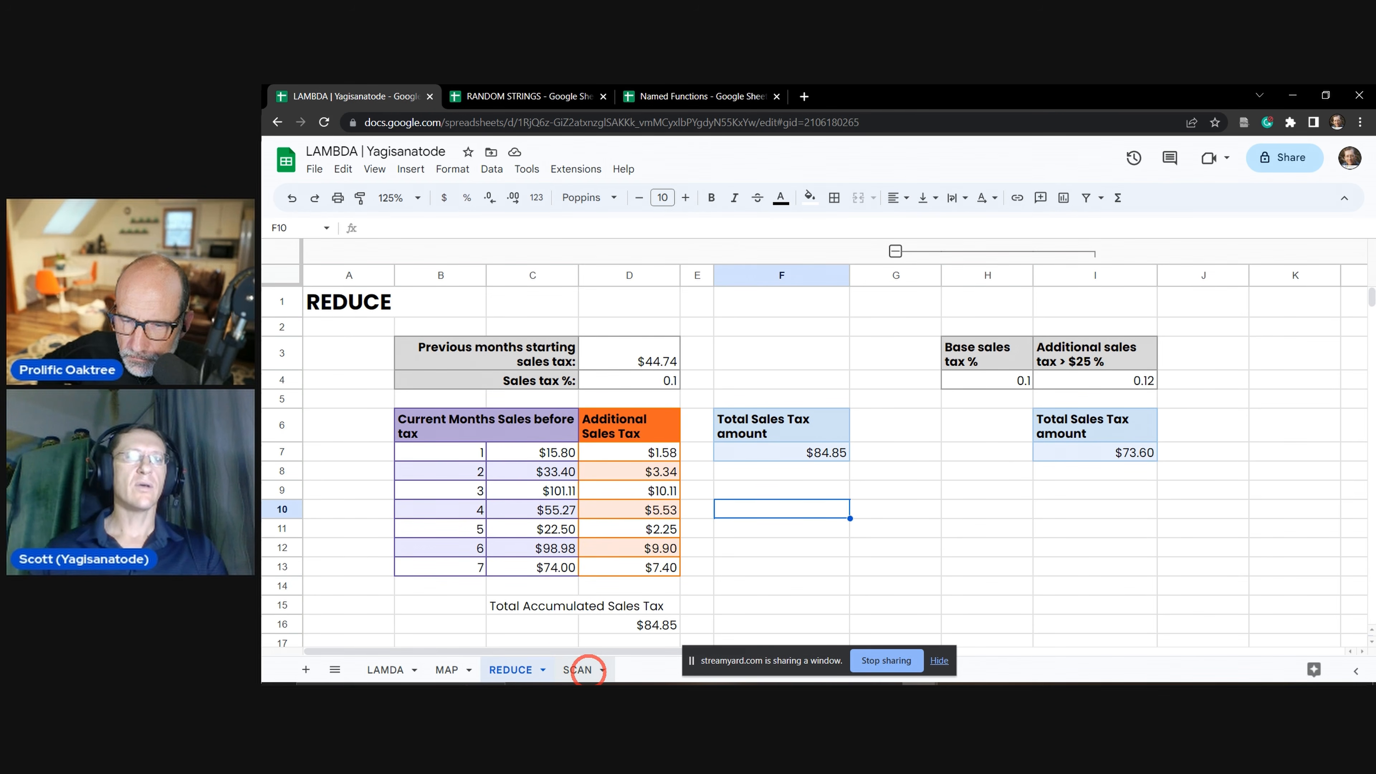
pyautogui.click(579, 669)
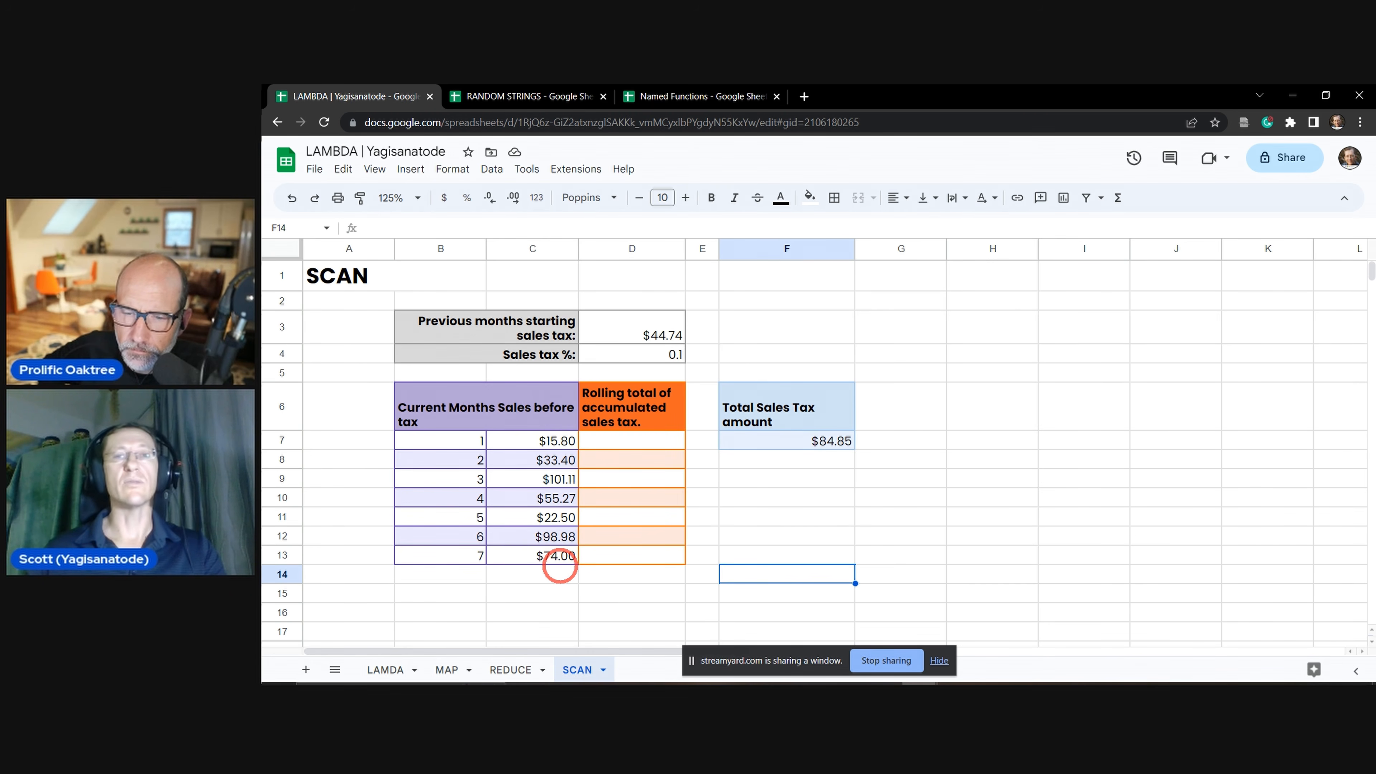
# Begin a SCAN formula in D7 with D3 as the initial value and C7:C13 as the range.
pyautogui.click(660, 442)
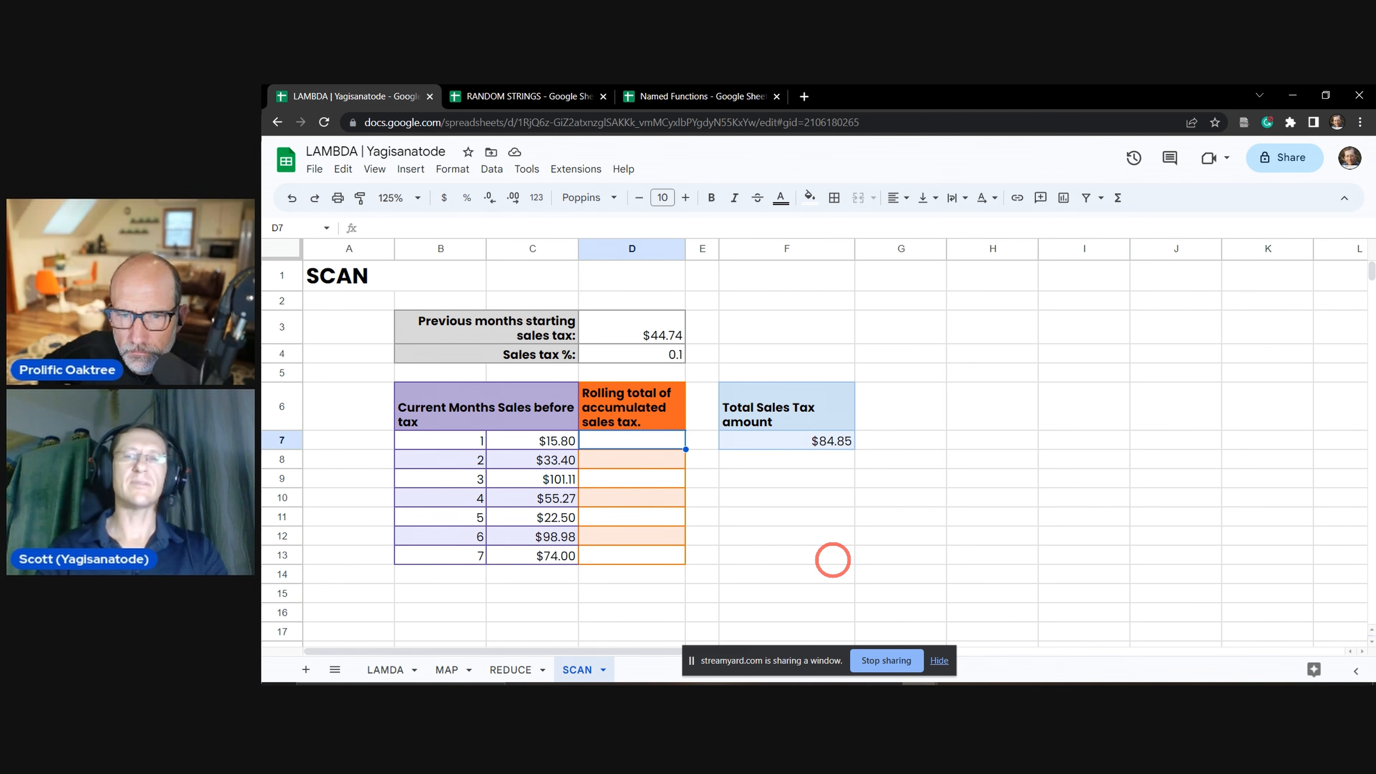
pyautogui.write('=')
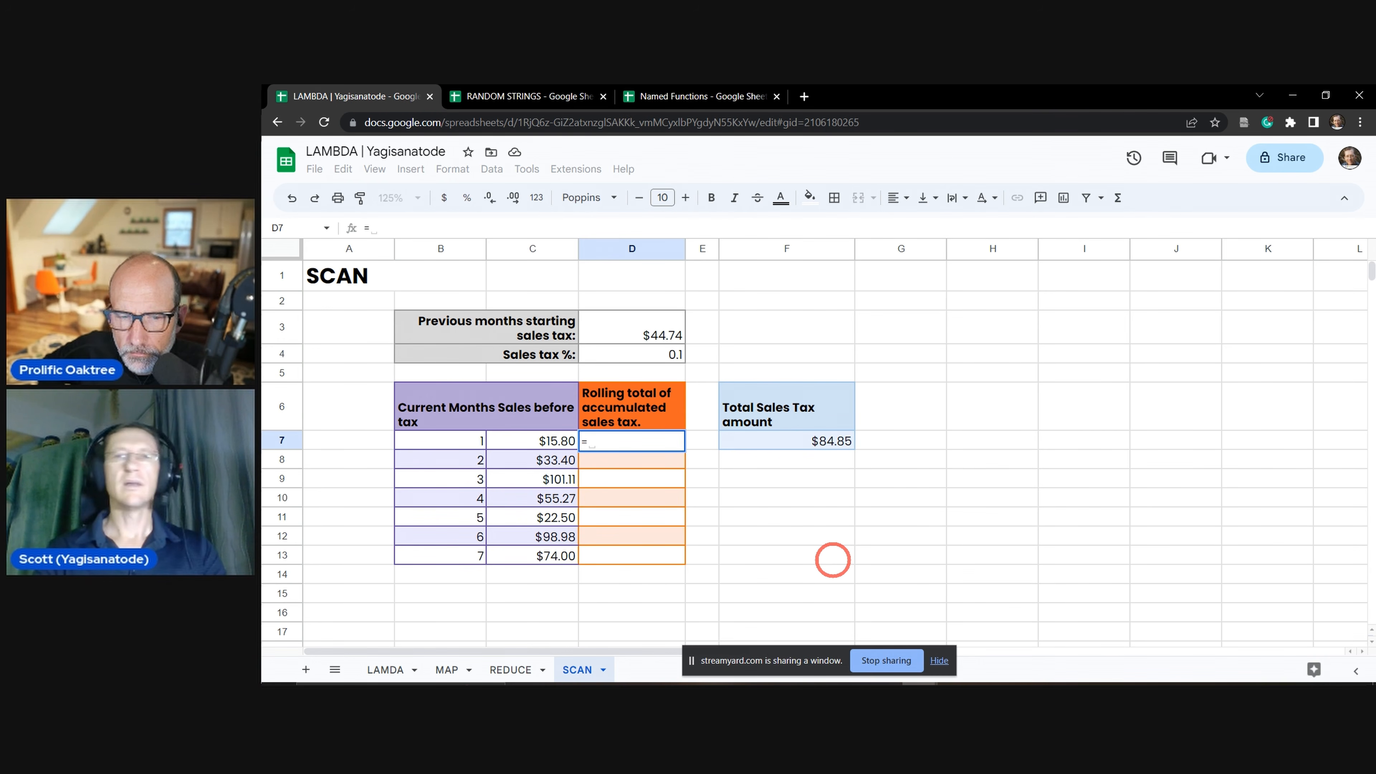
pyautogui.write('SCAN')
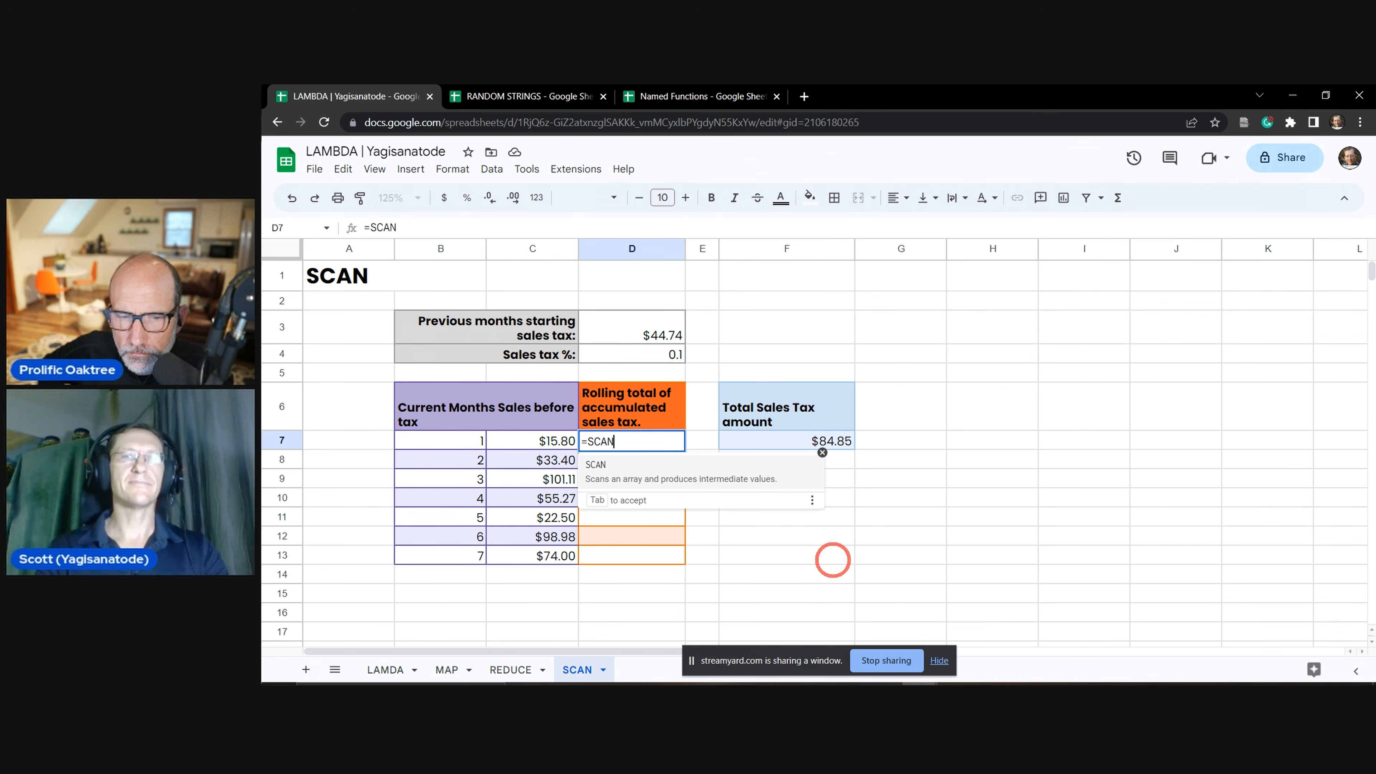
pyautogui.write('(')
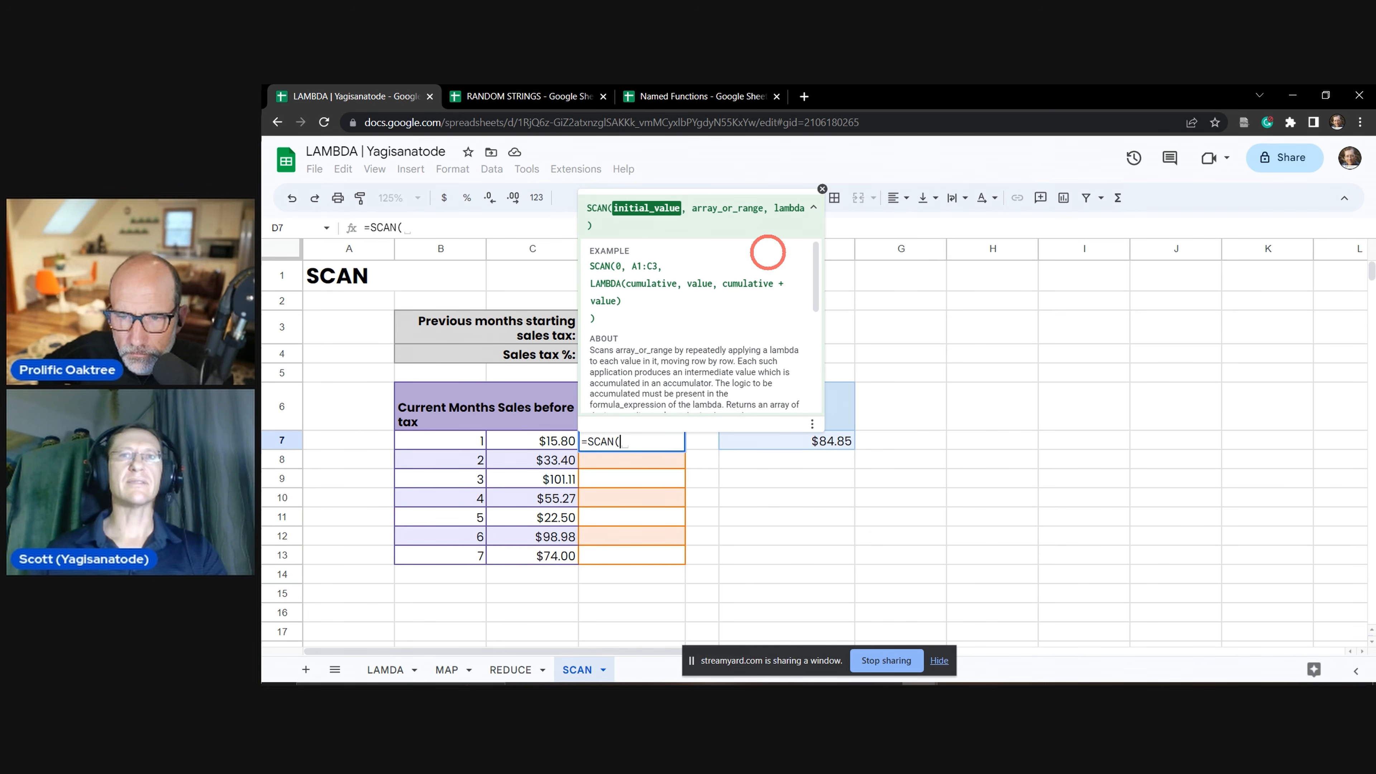
pyautogui.click(813, 207)
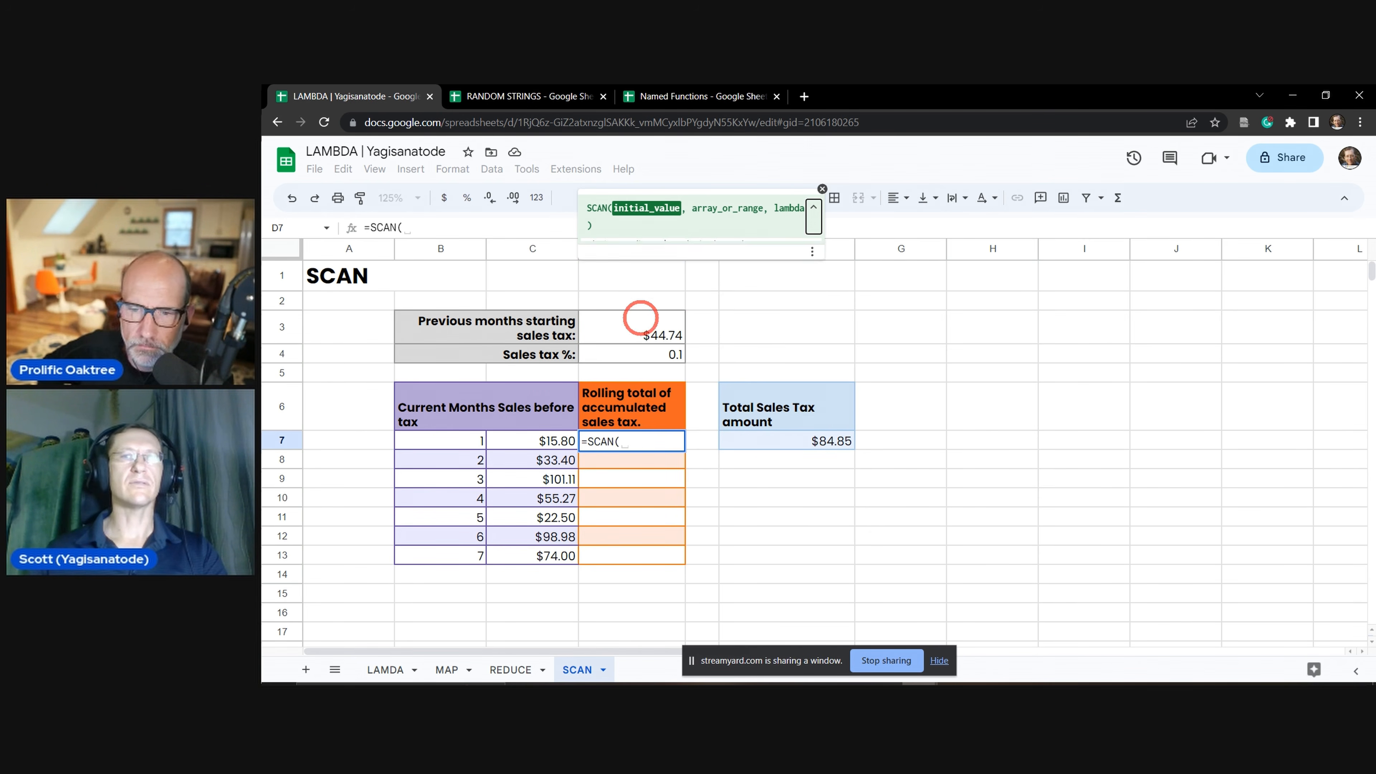
pyautogui.click(667, 334)
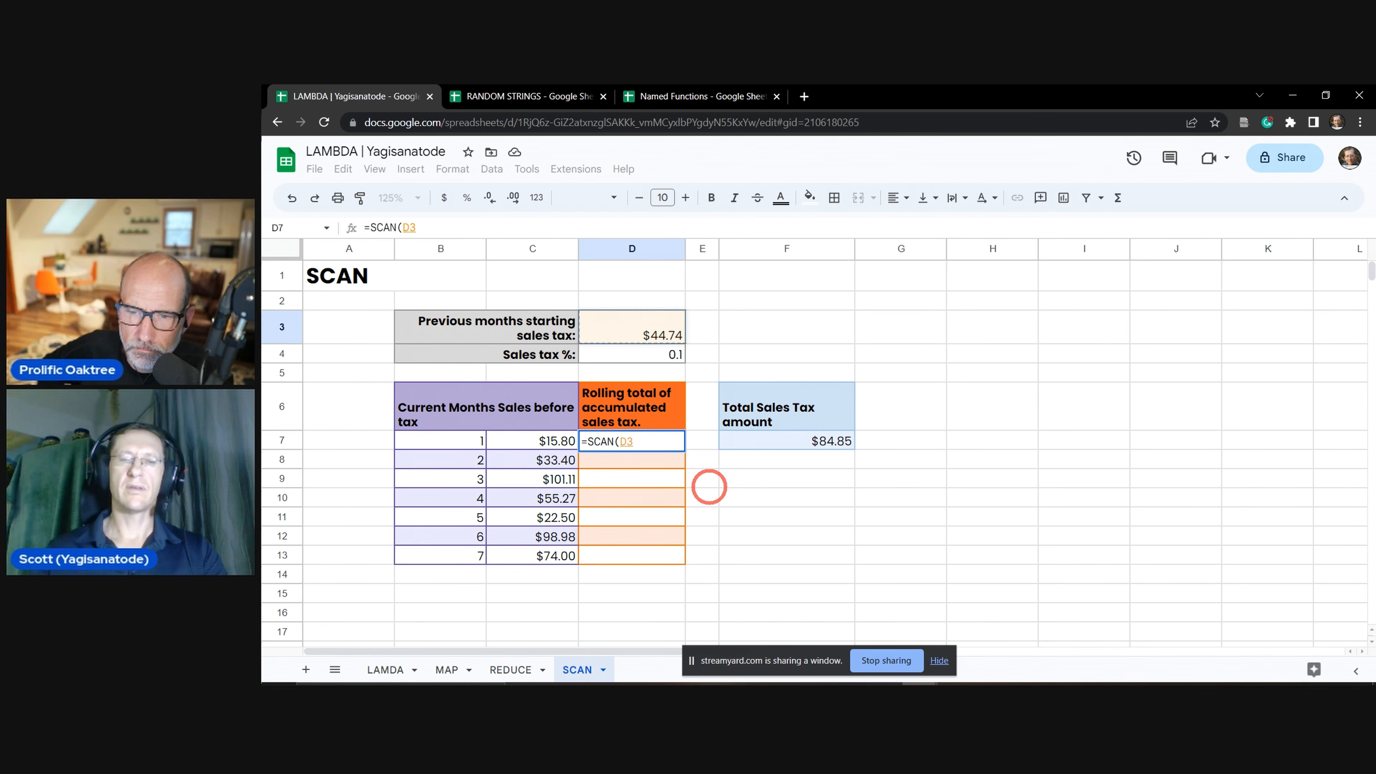
pyautogui.write(',')
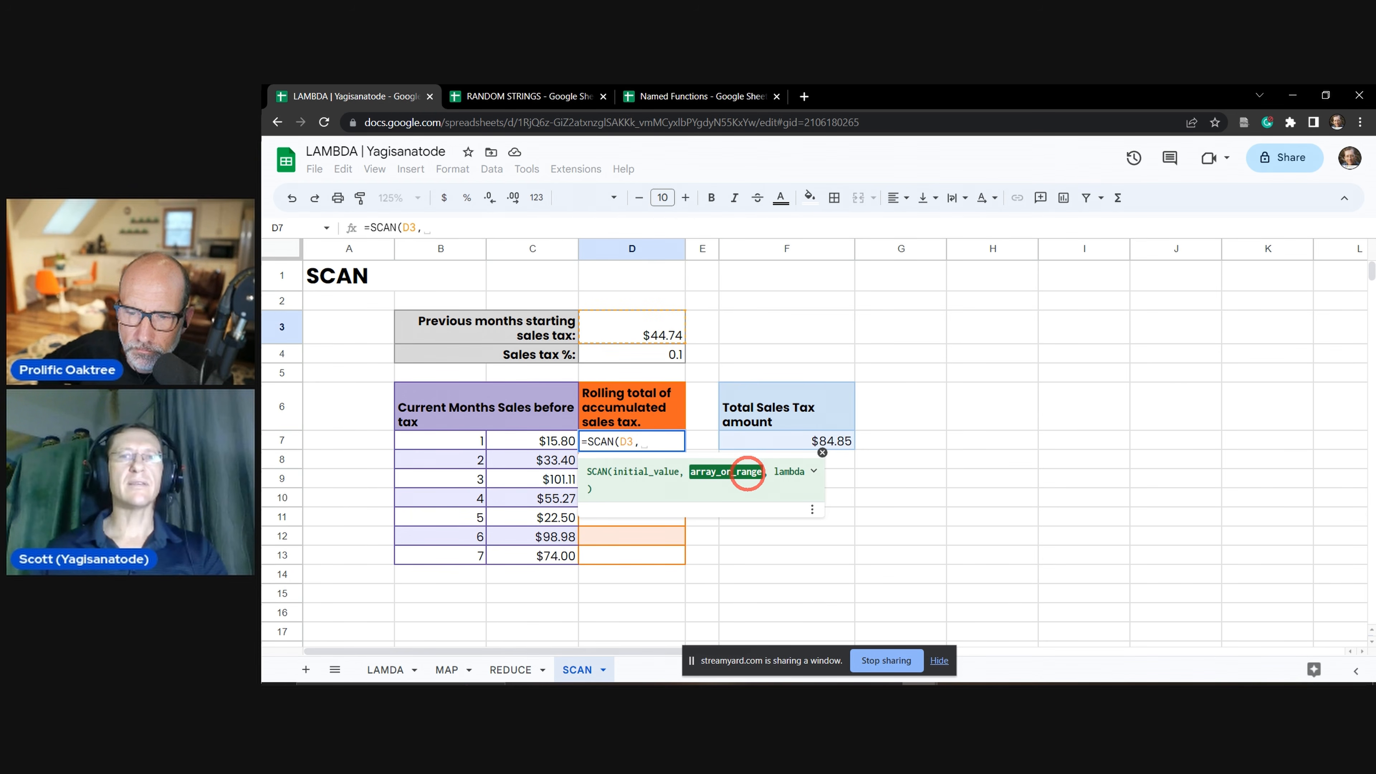
pyautogui.moveTo(558, 441); pyautogui.dragTo(553, 556)
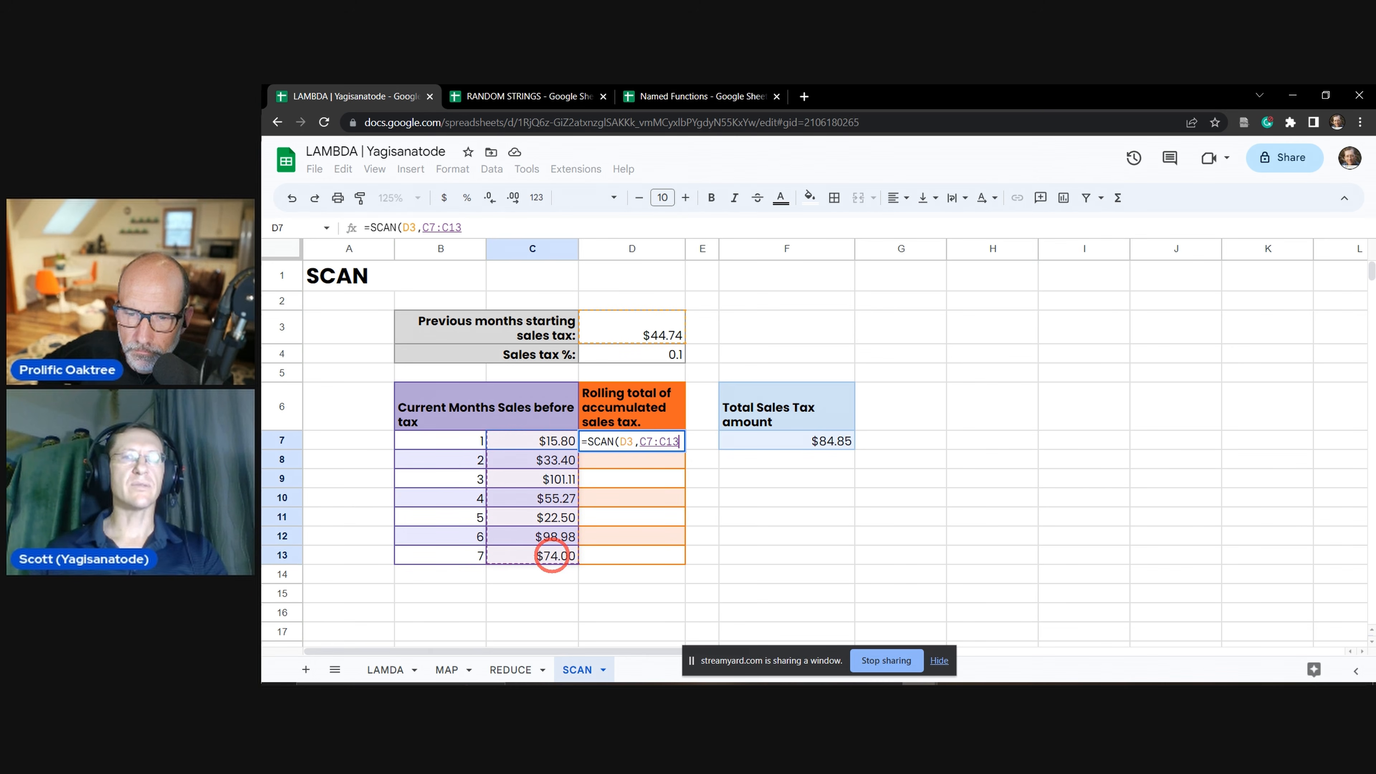
pyautogui.write(',')
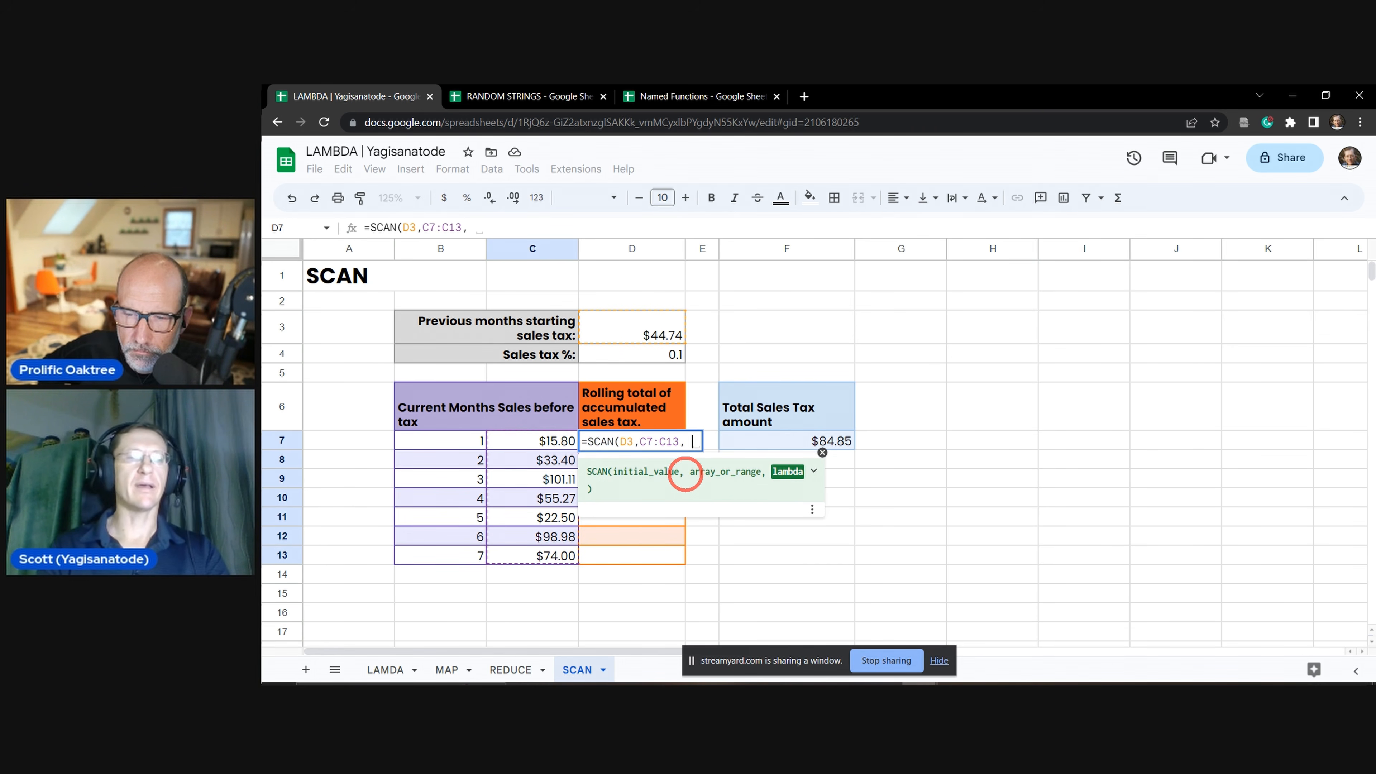
# Add a LAMBDA to the SCAN formula in D7 with the argument names acc and cur.
pyautogui.write(' LAMBDA')
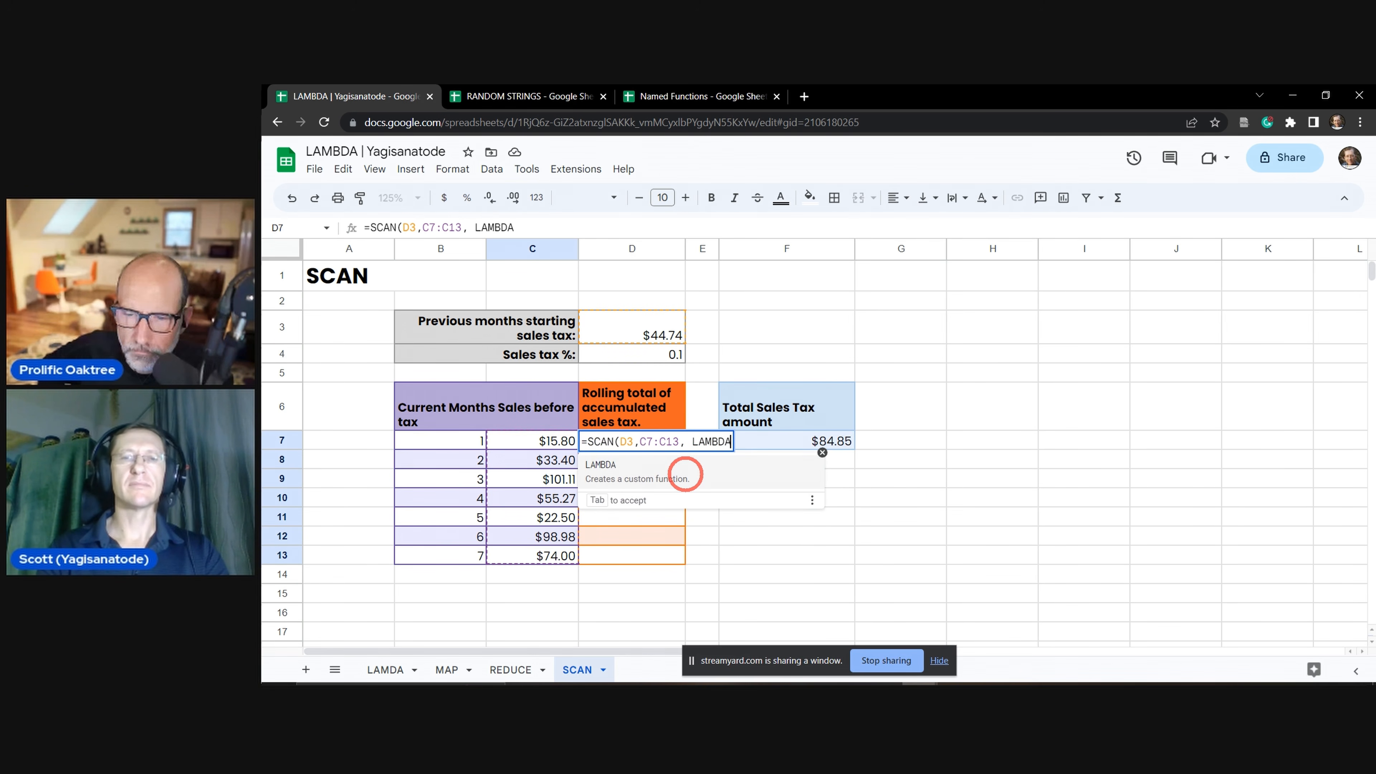
pyautogui.write('(')
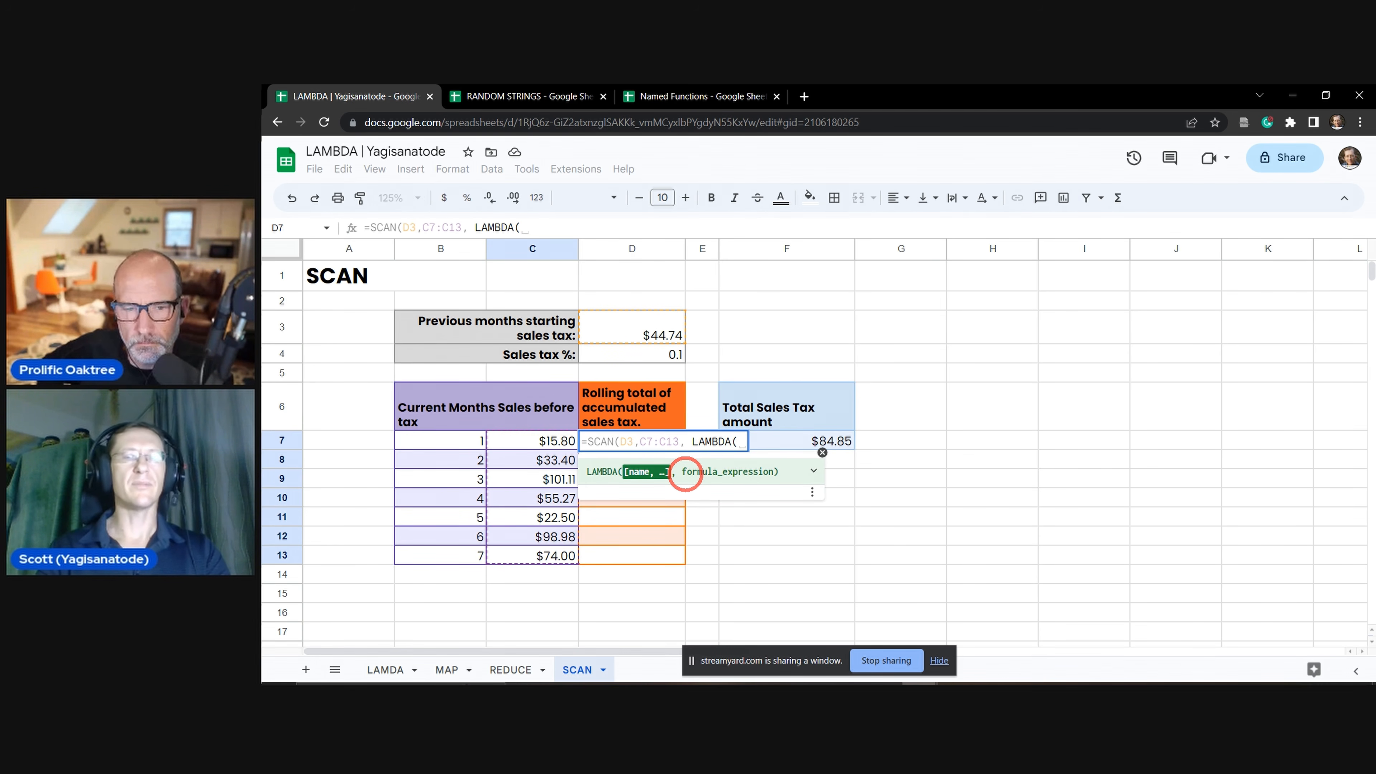
pyautogui.write('a')
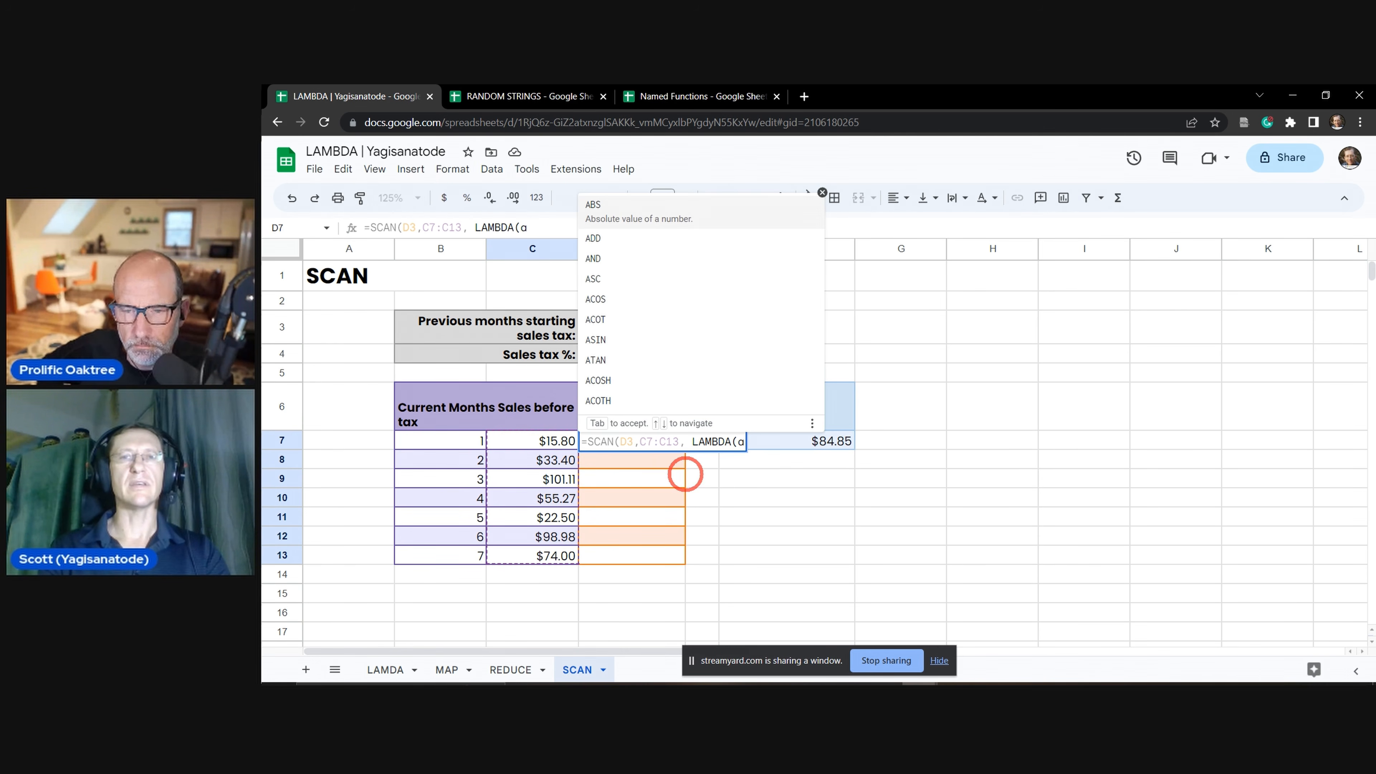
pyautogui.write('cc, ')
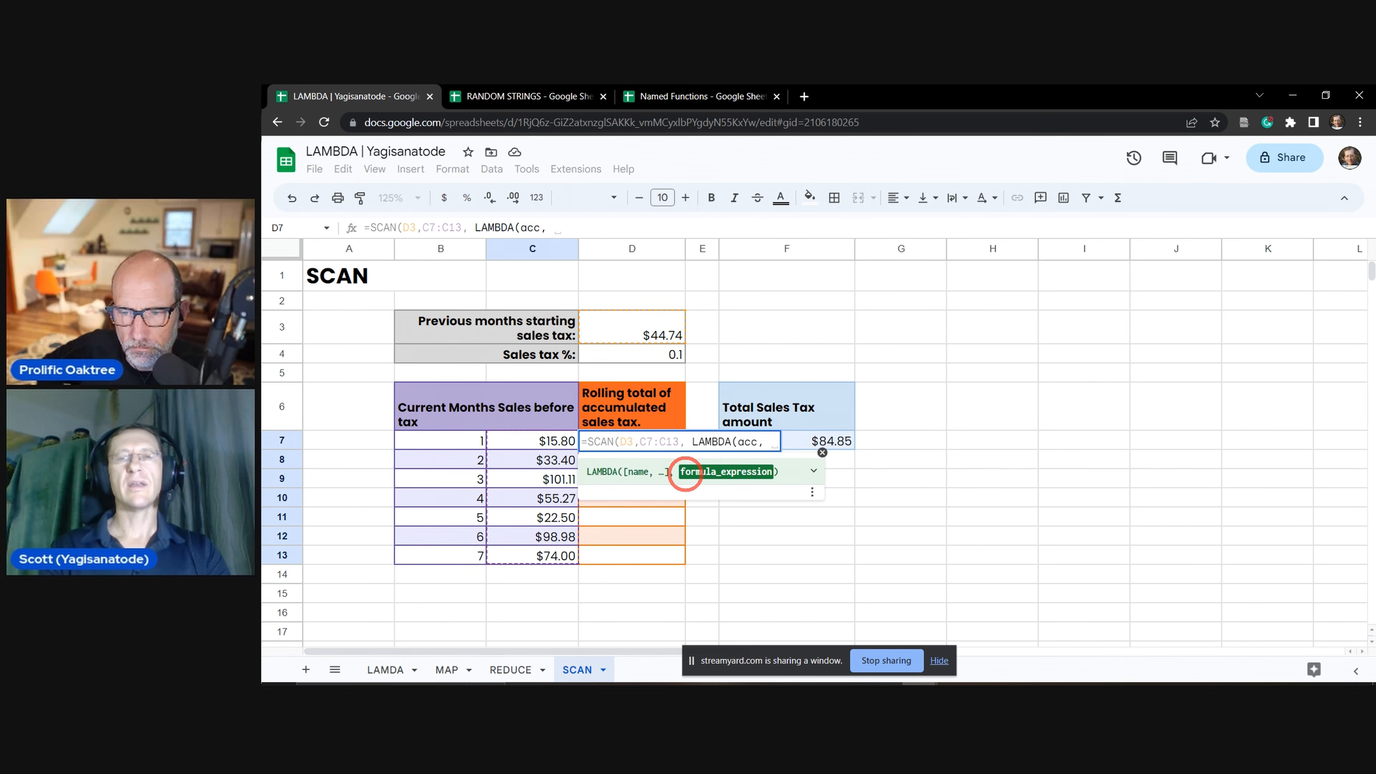
pyautogui.write('cur')
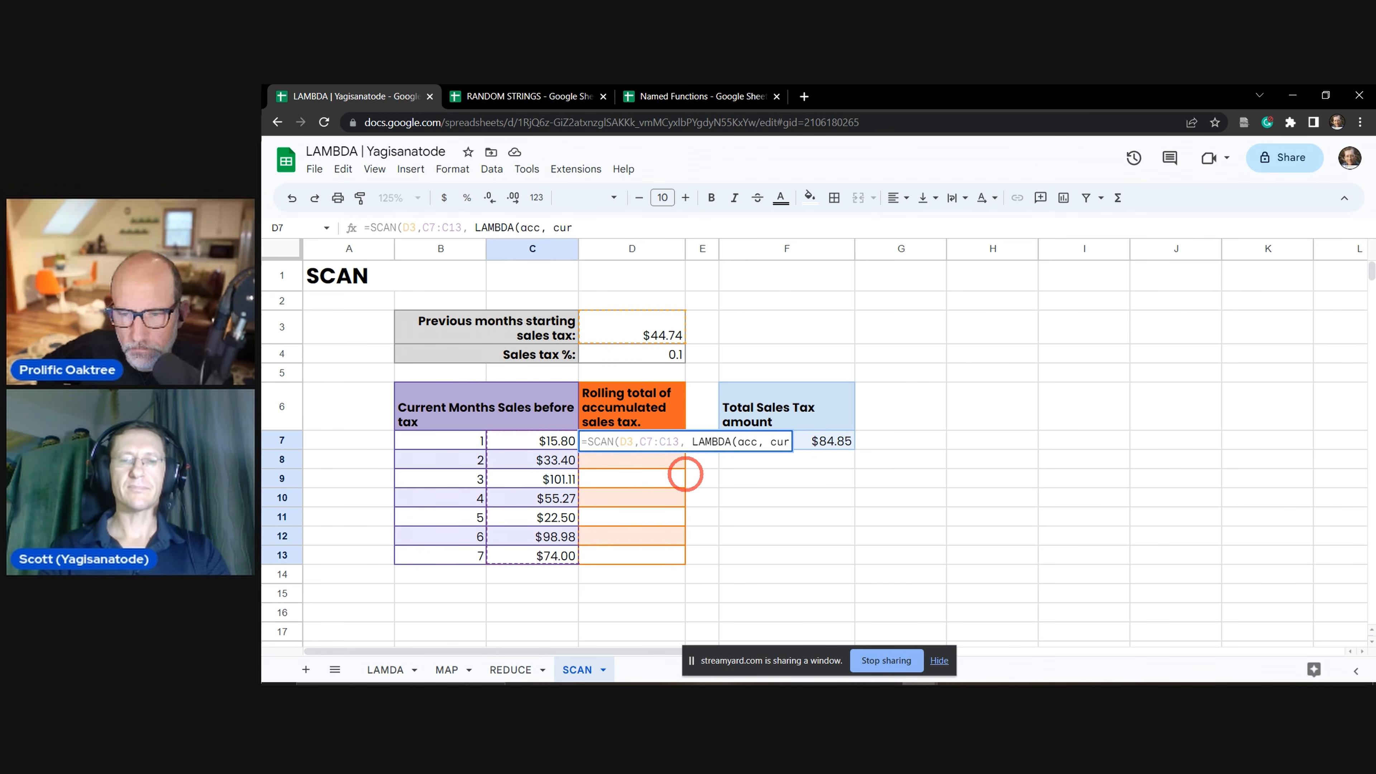
pyautogui.write(', ')
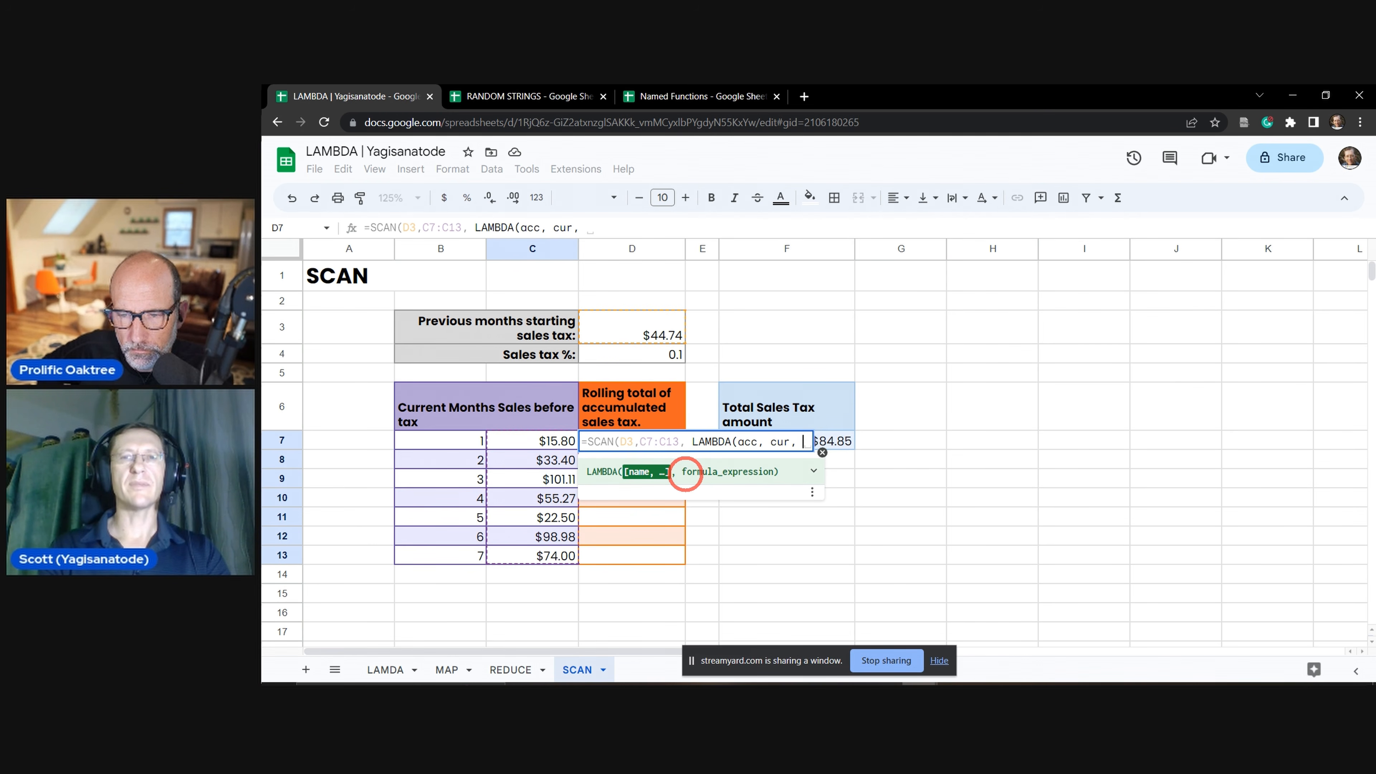
# Complete the LAMBDA in D7 with the expression cur * D4 + acc and enter the SCAN formula.
pyautogui.write('cur')
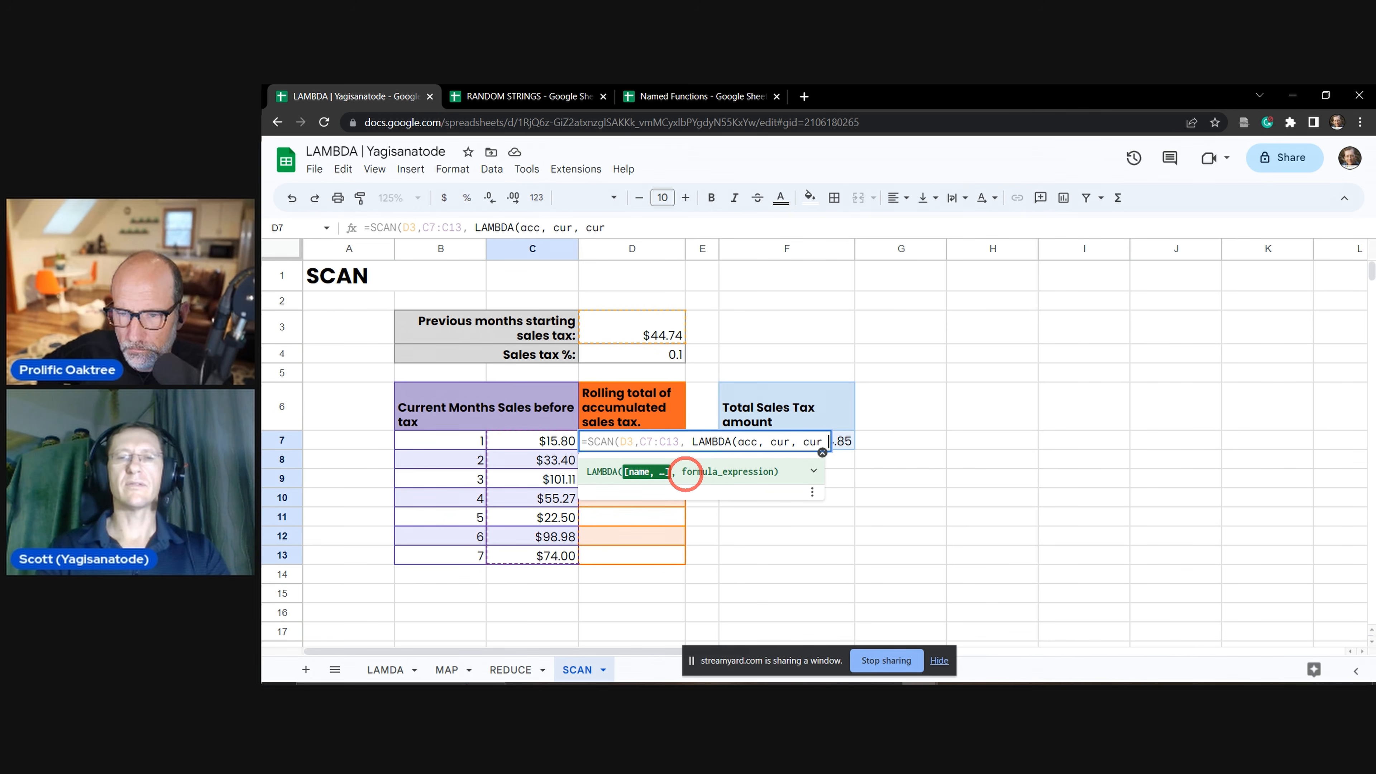
pyautogui.write(' *')
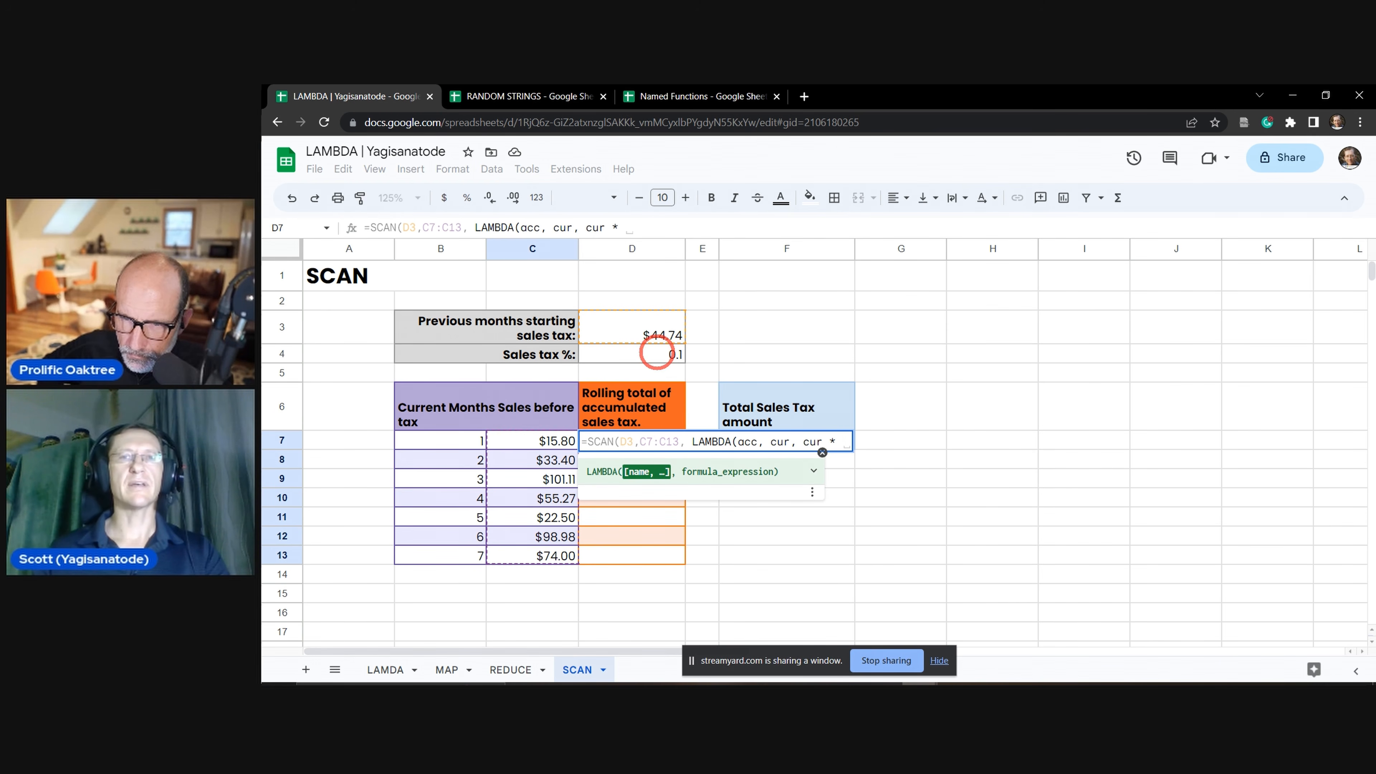
pyautogui.click(657, 353)
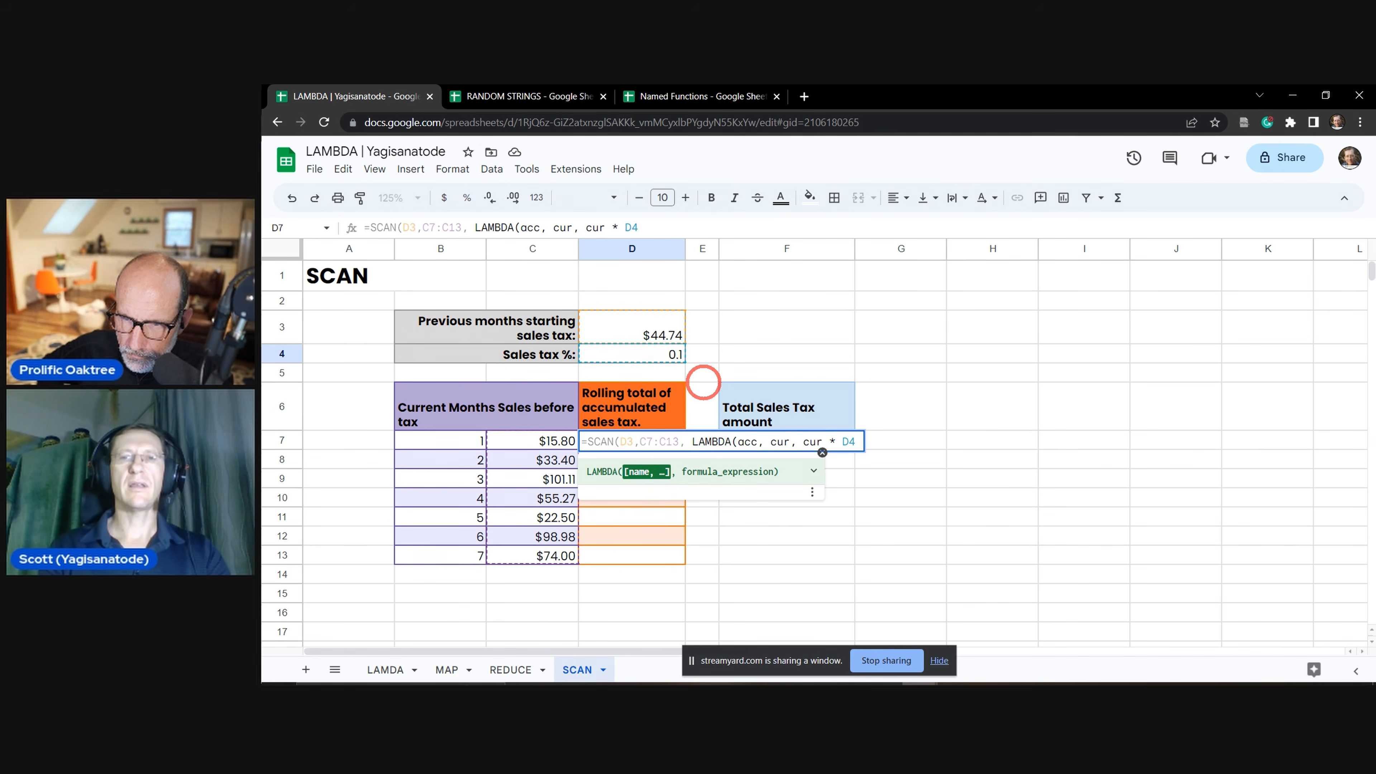
pyautogui.write('+ acc')
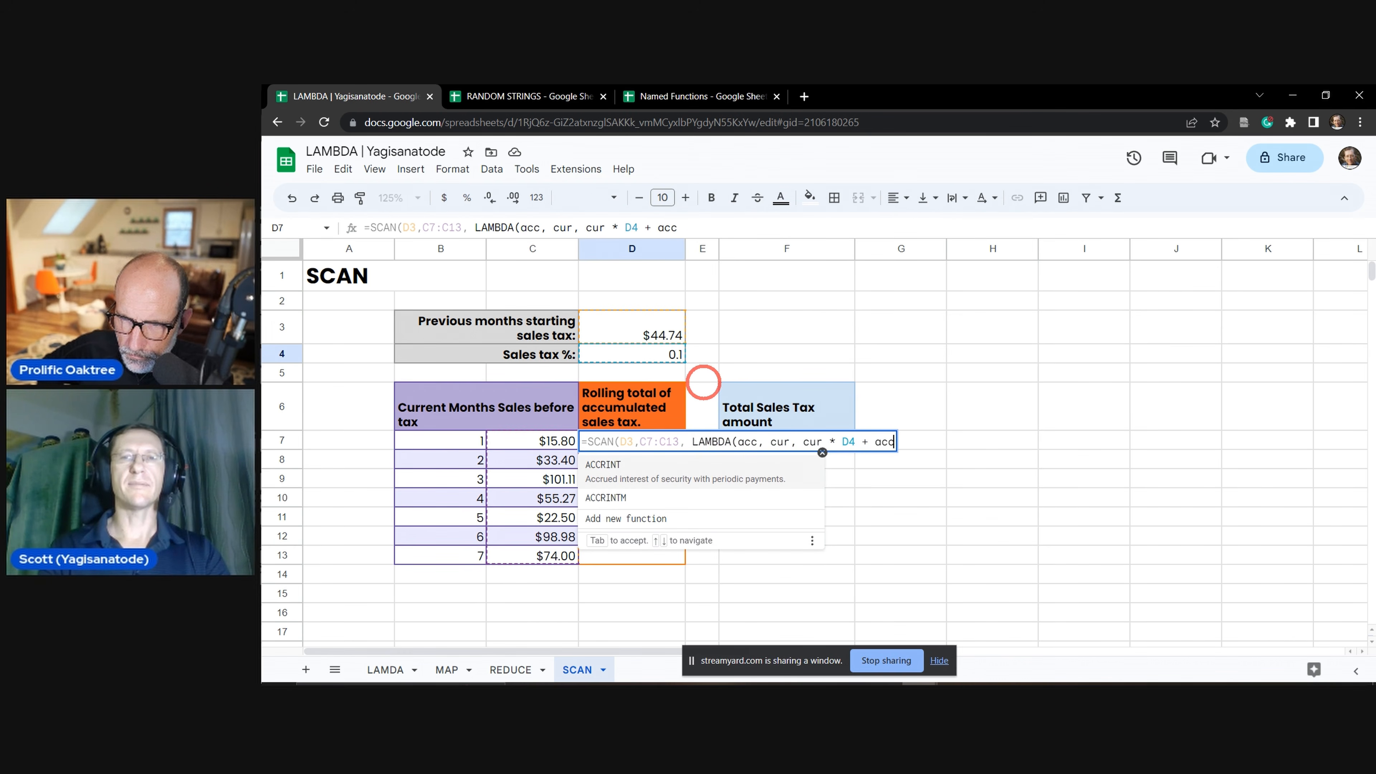
pyautogui.write(')')
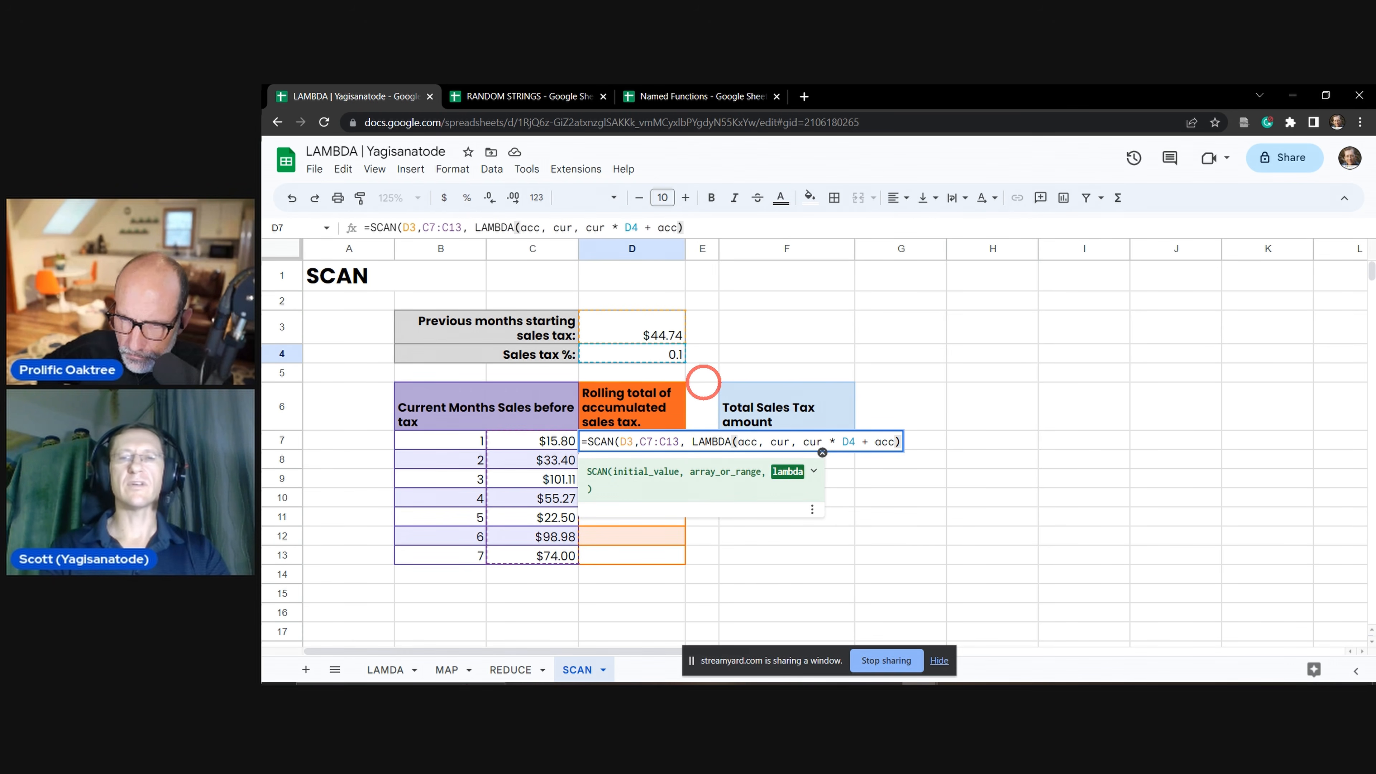
pyautogui.write(')')
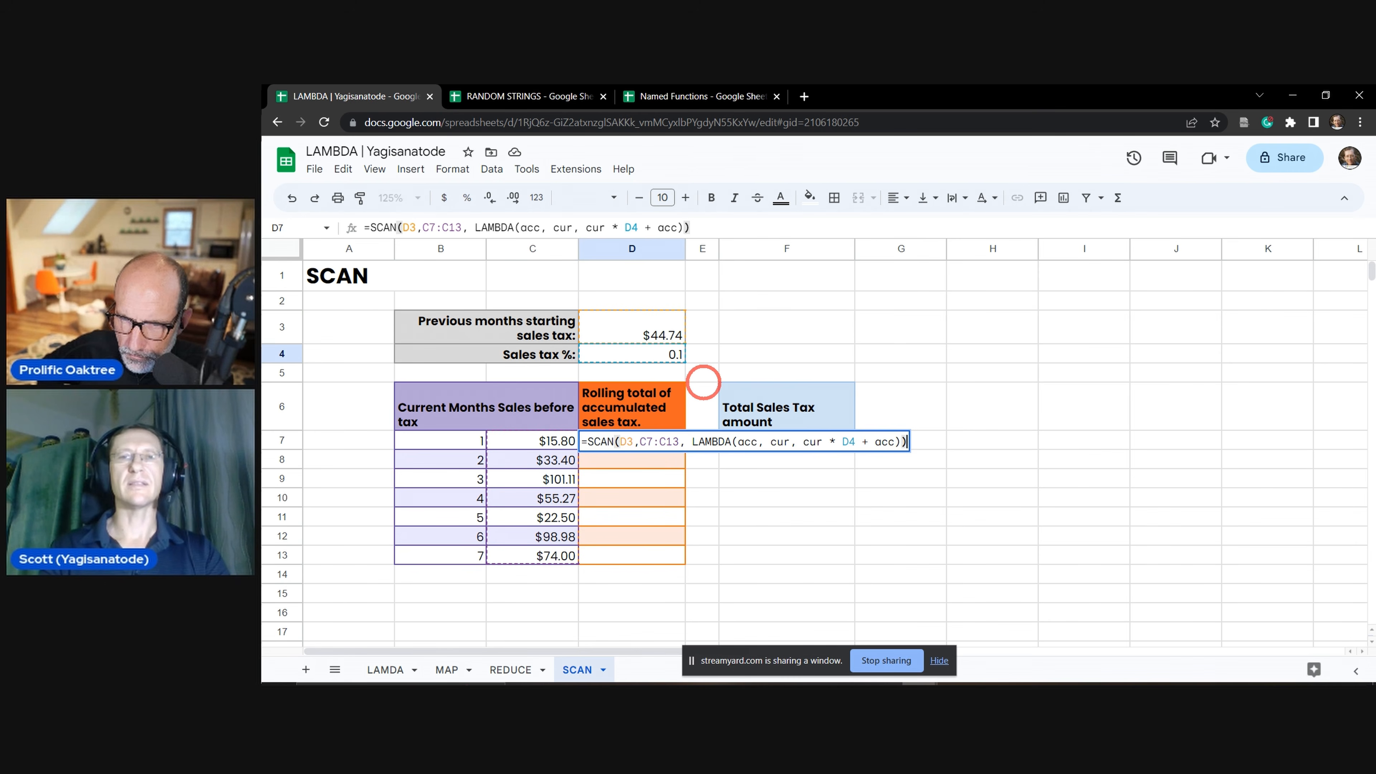
pyautogui.press('Tab')
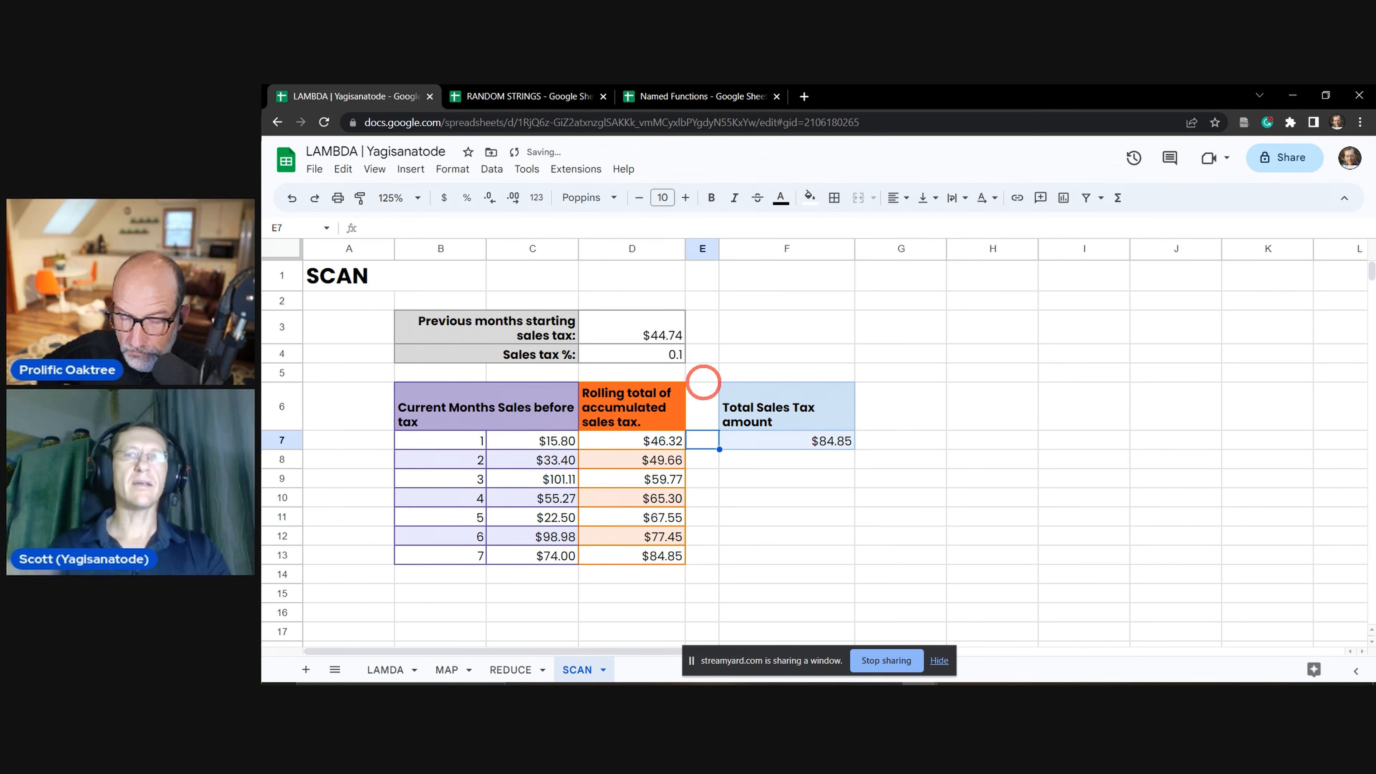
# Check the rolling sales tax values in D8:D13 and review the SCAN formula in D7.
pyautogui.click(655, 461)
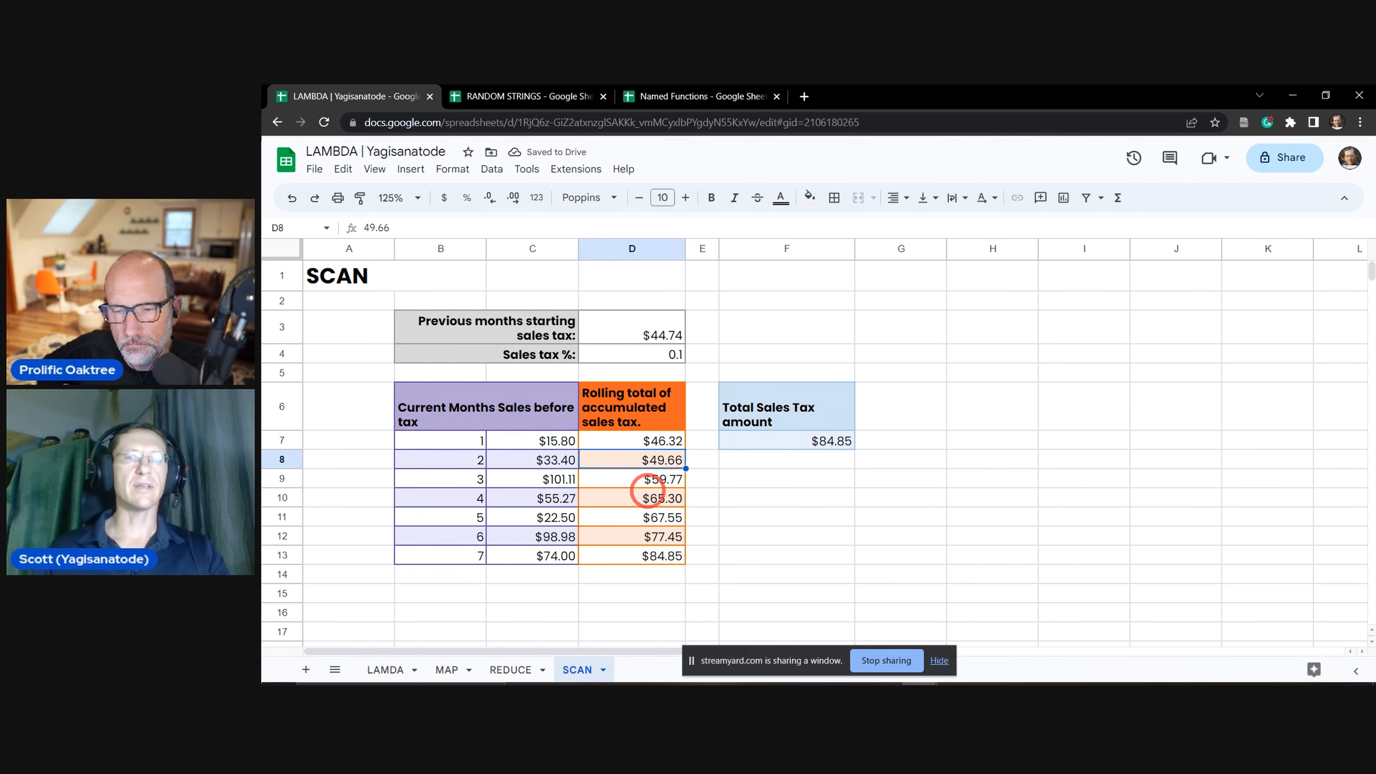
pyautogui.click(650, 479)
pyautogui.click(650, 498)
pyautogui.click(650, 518)
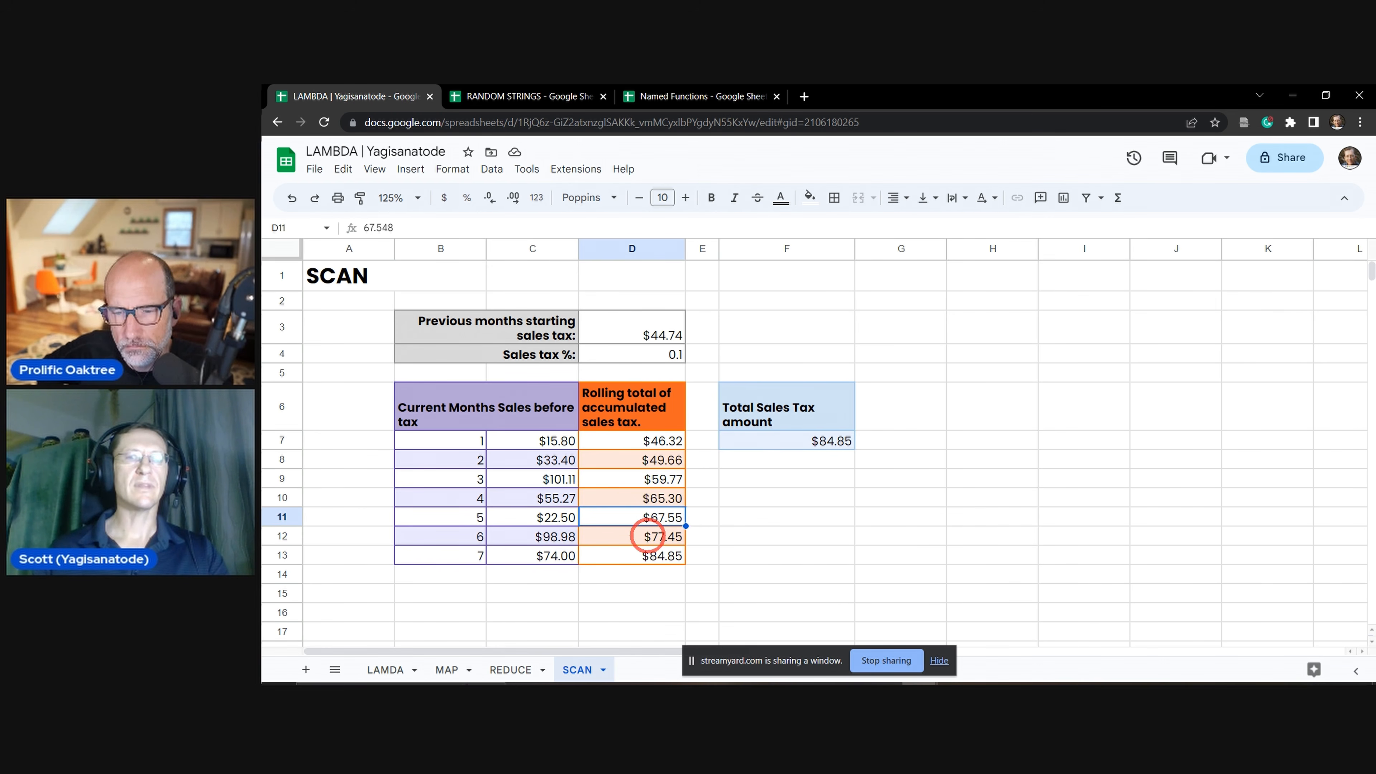
pyautogui.click(648, 537)
pyautogui.click(644, 554)
pyautogui.click(646, 443)
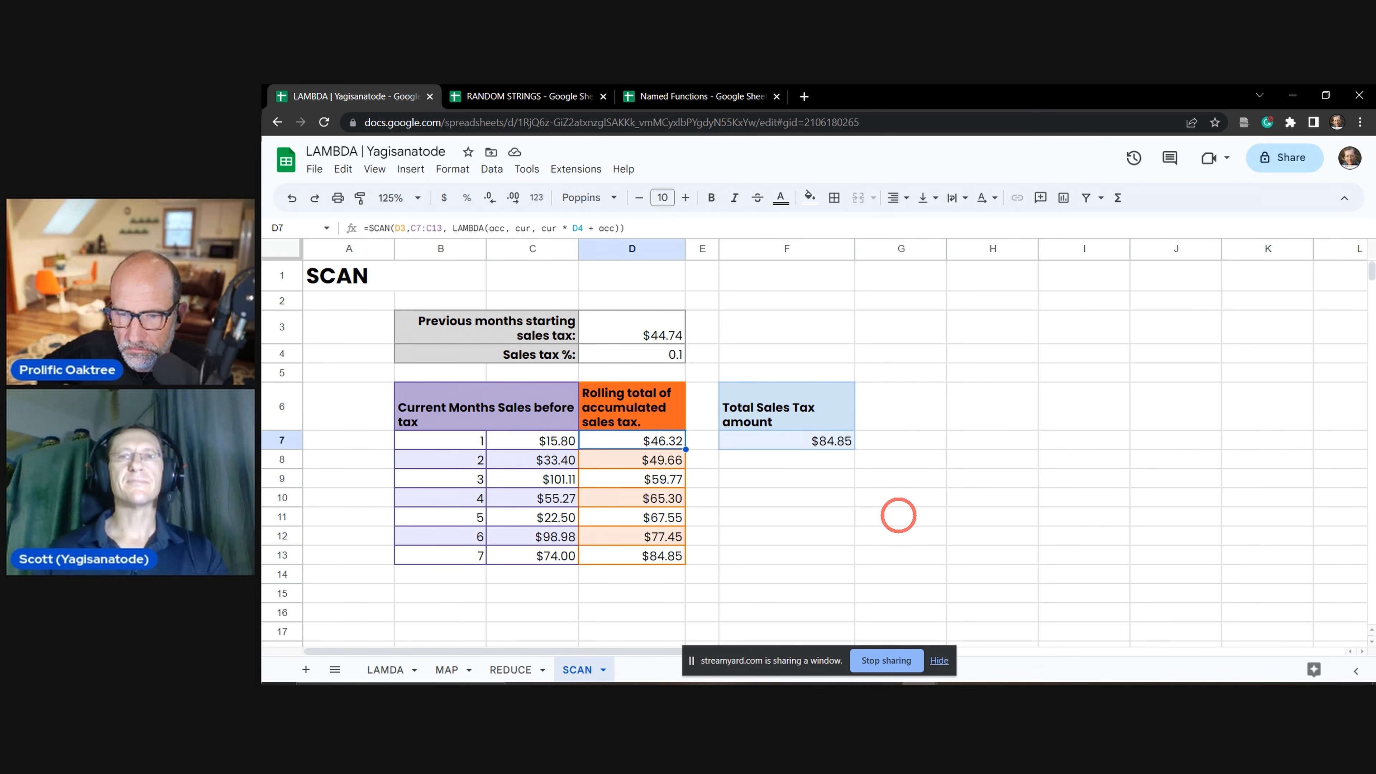
pyautogui.click(899, 515)
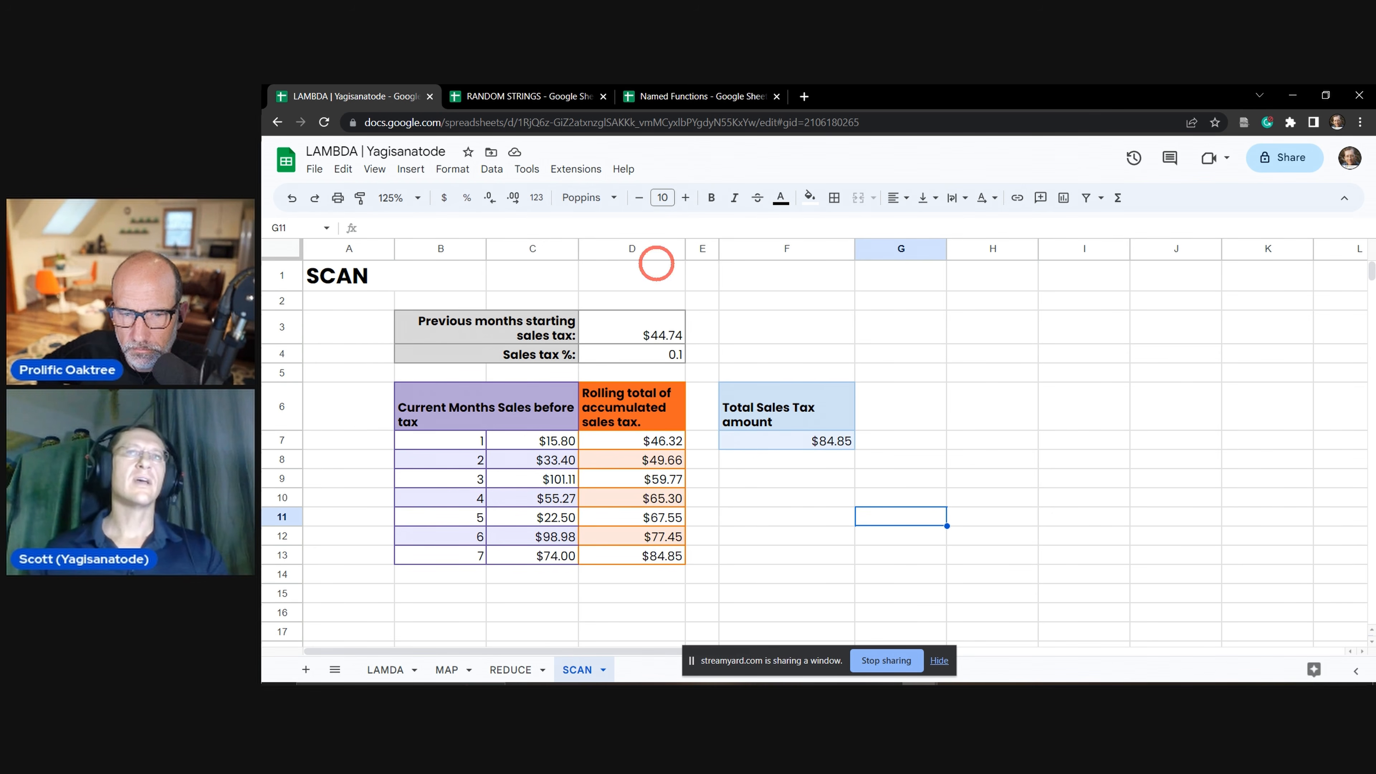
# Look at the RANDOM STRINGS spreadsheet, and browse the function list in the Named Functions spreadsheet.
pyautogui.click(519, 98)
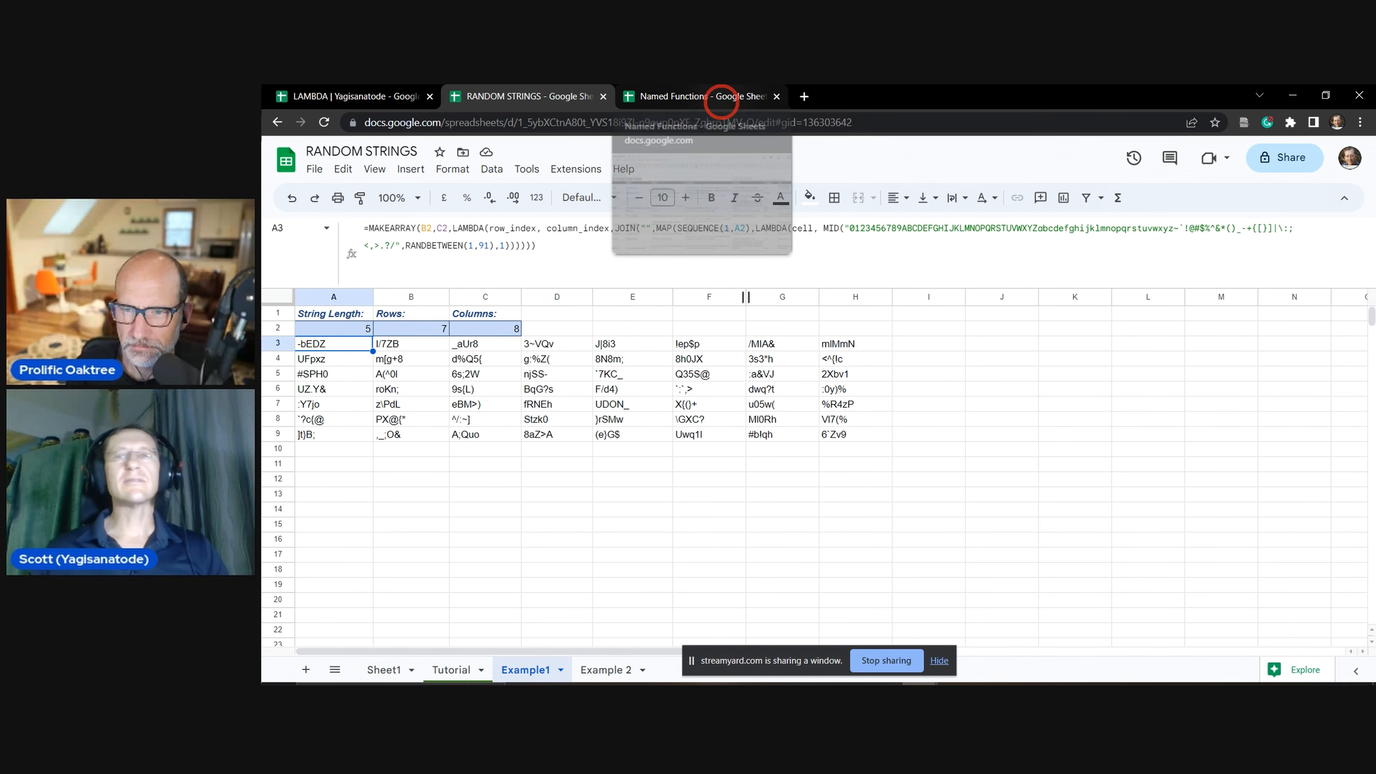
pyautogui.click(676, 98)
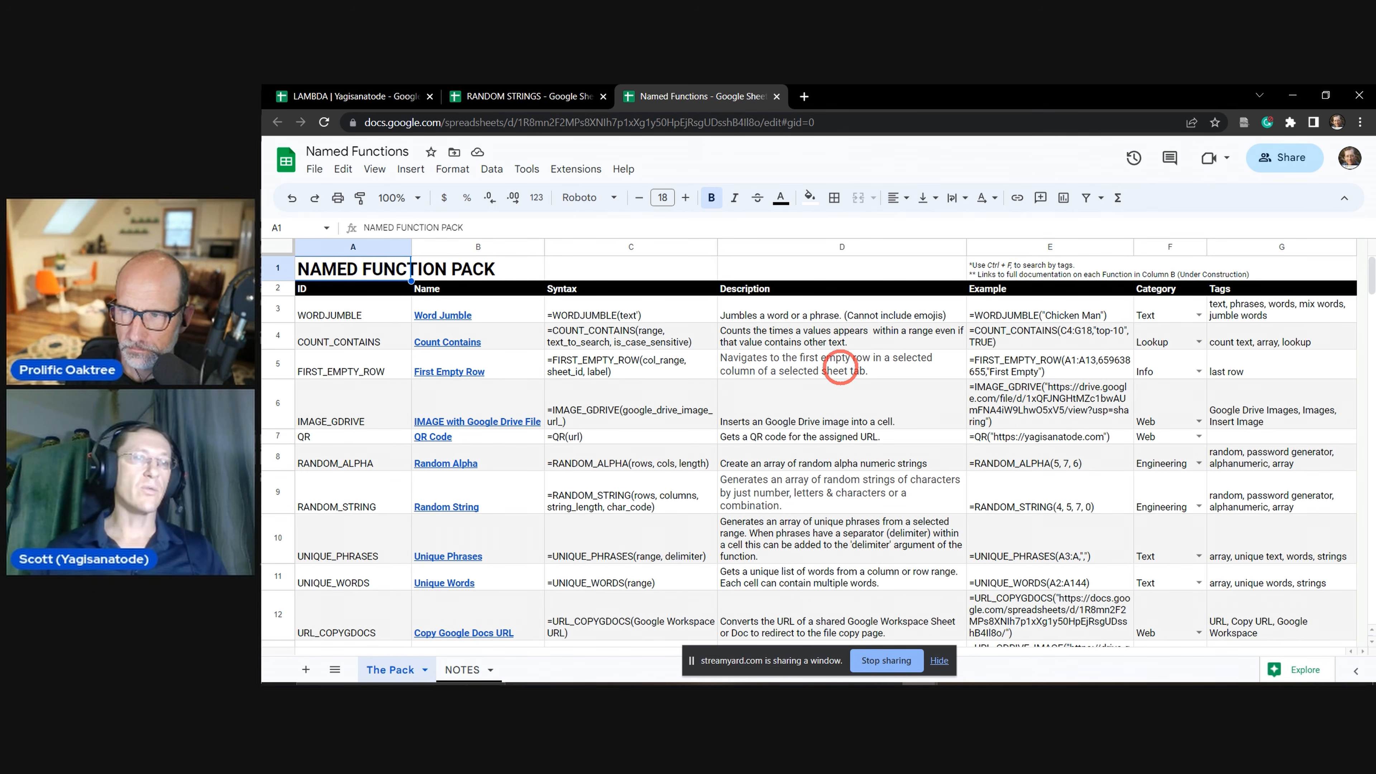
pyautogui.scroll(-2, 799, 361)
pyautogui.scroll(2, 799, 361)
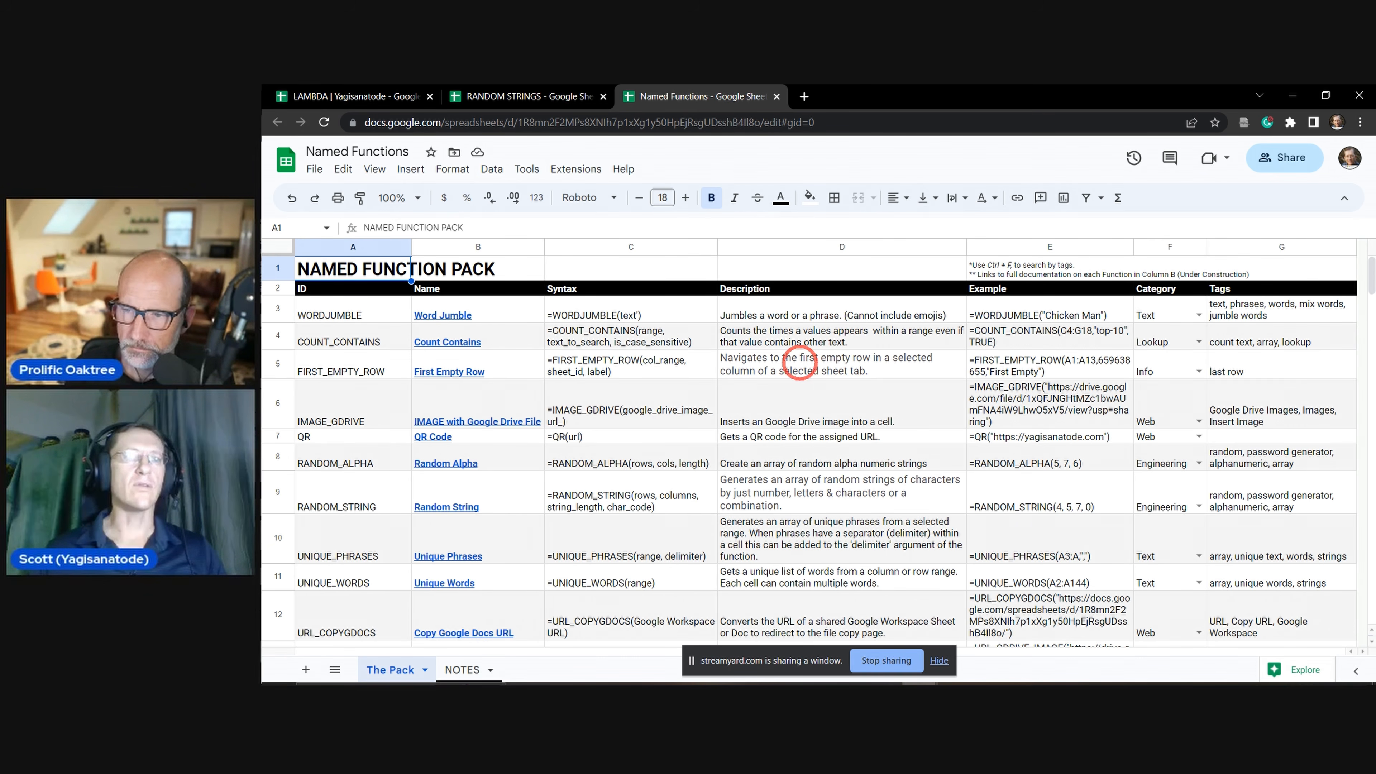
pyautogui.moveTo(454, 314)
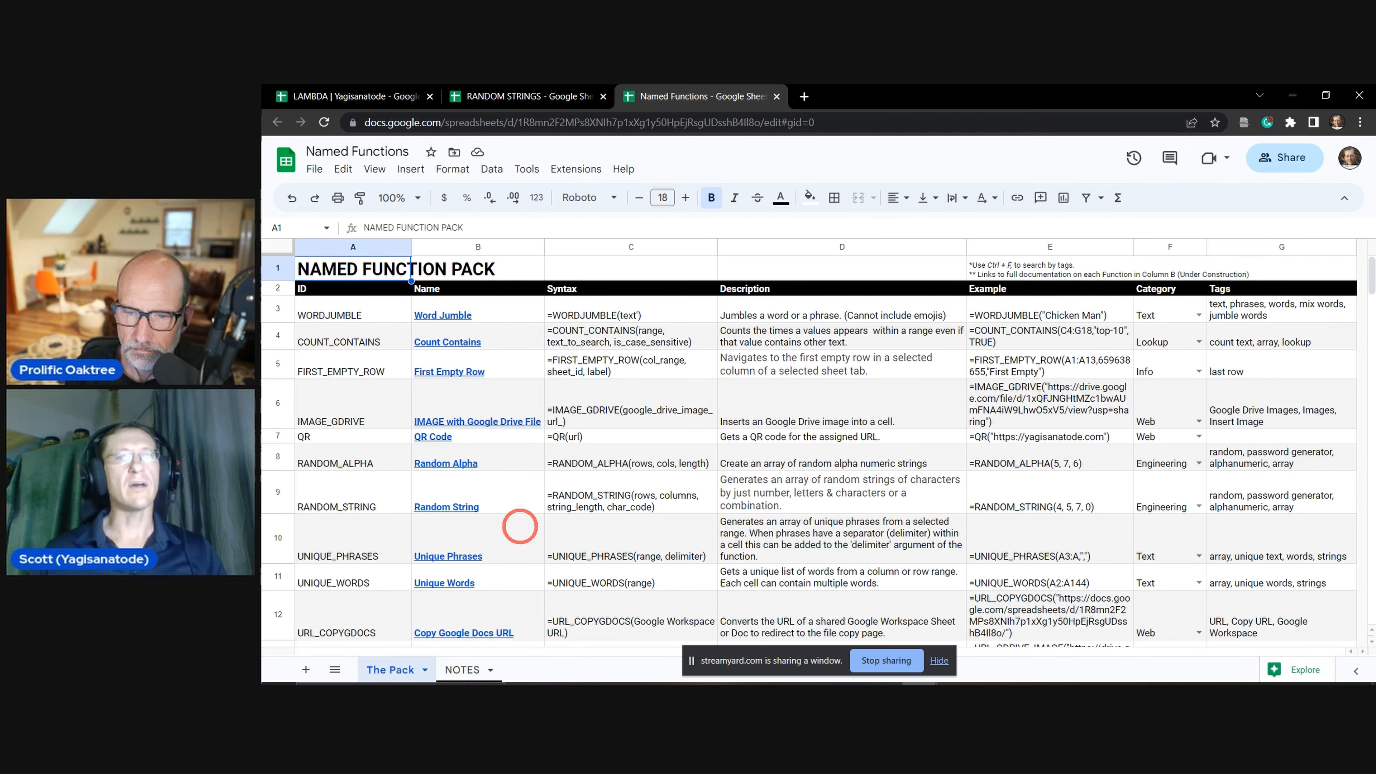
pyautogui.scroll(-2, 639, 515)
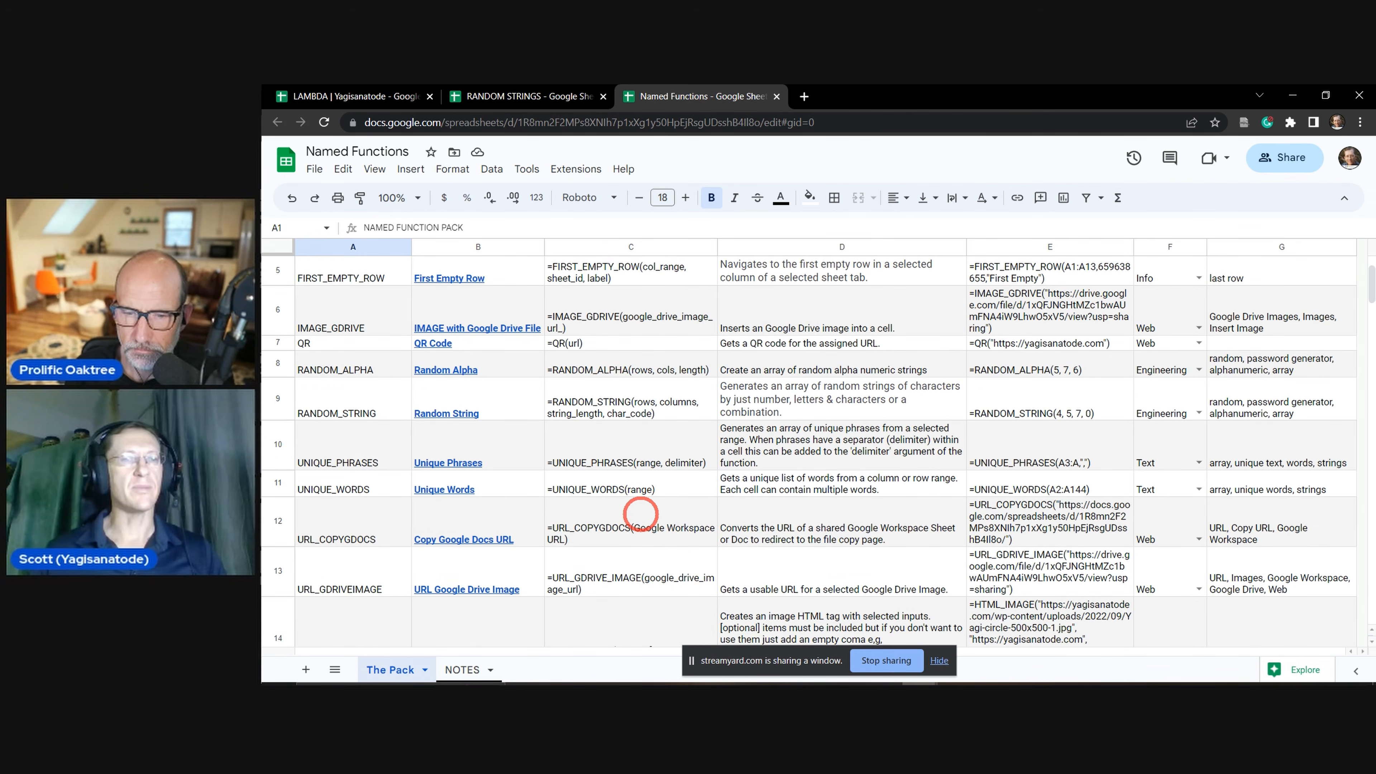
pyautogui.scroll(-3, 640, 512)
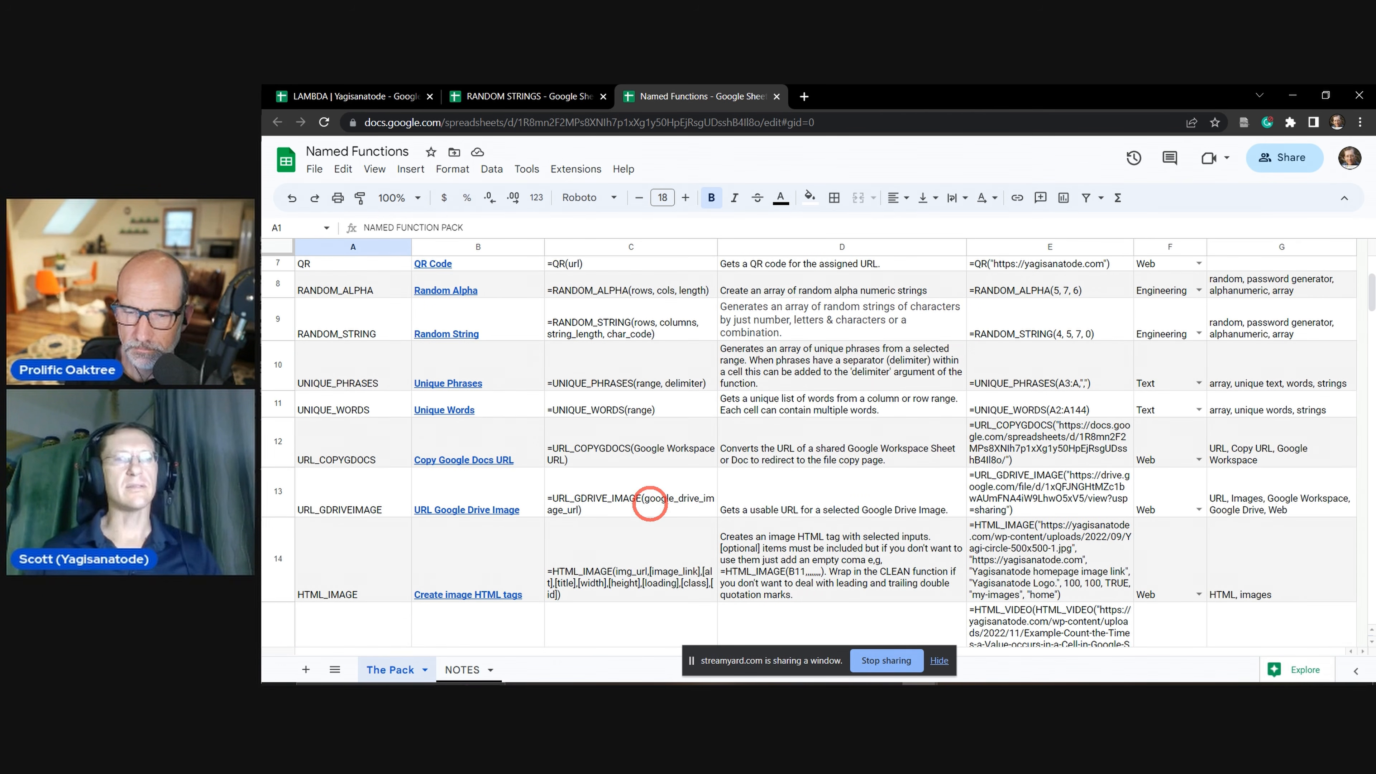
pyautogui.scroll(-3, 637, 480)
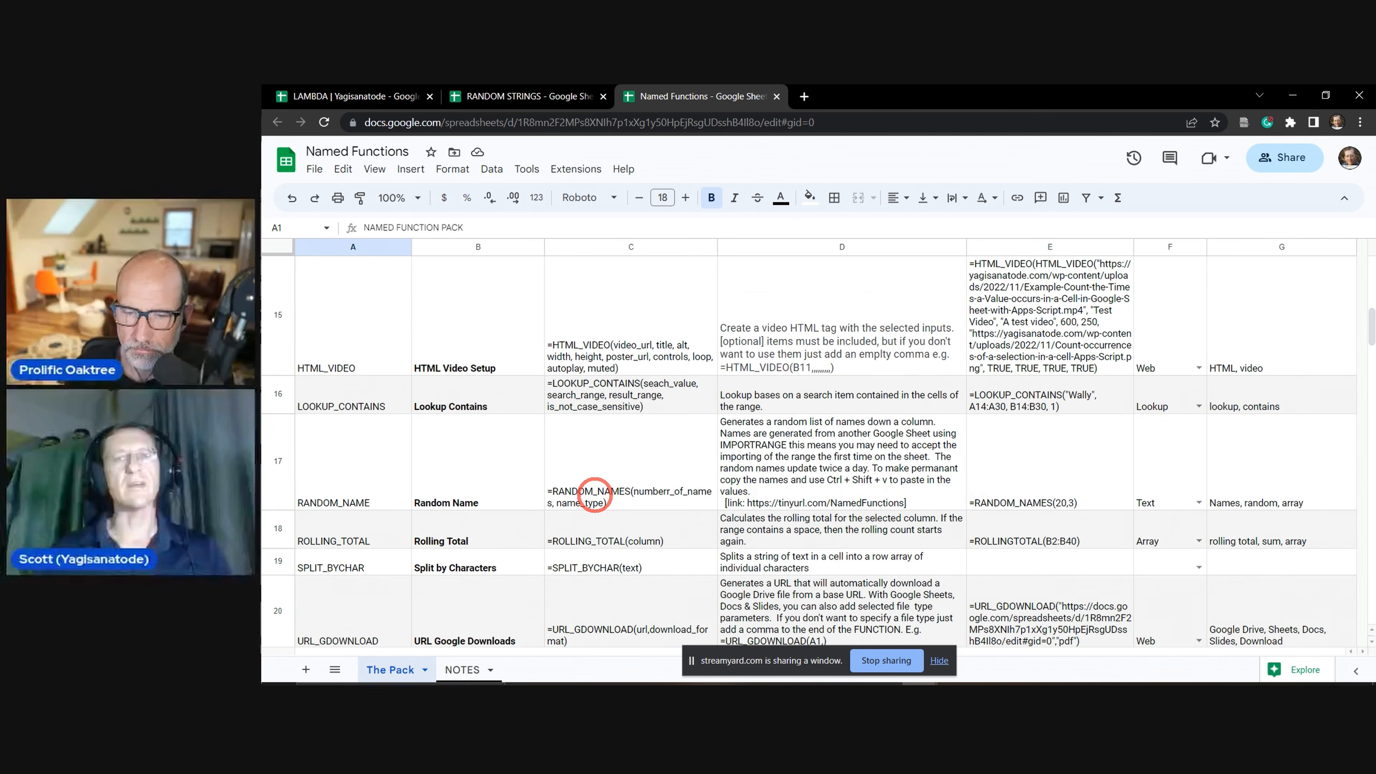
pyautogui.scroll(8, 650, 525)
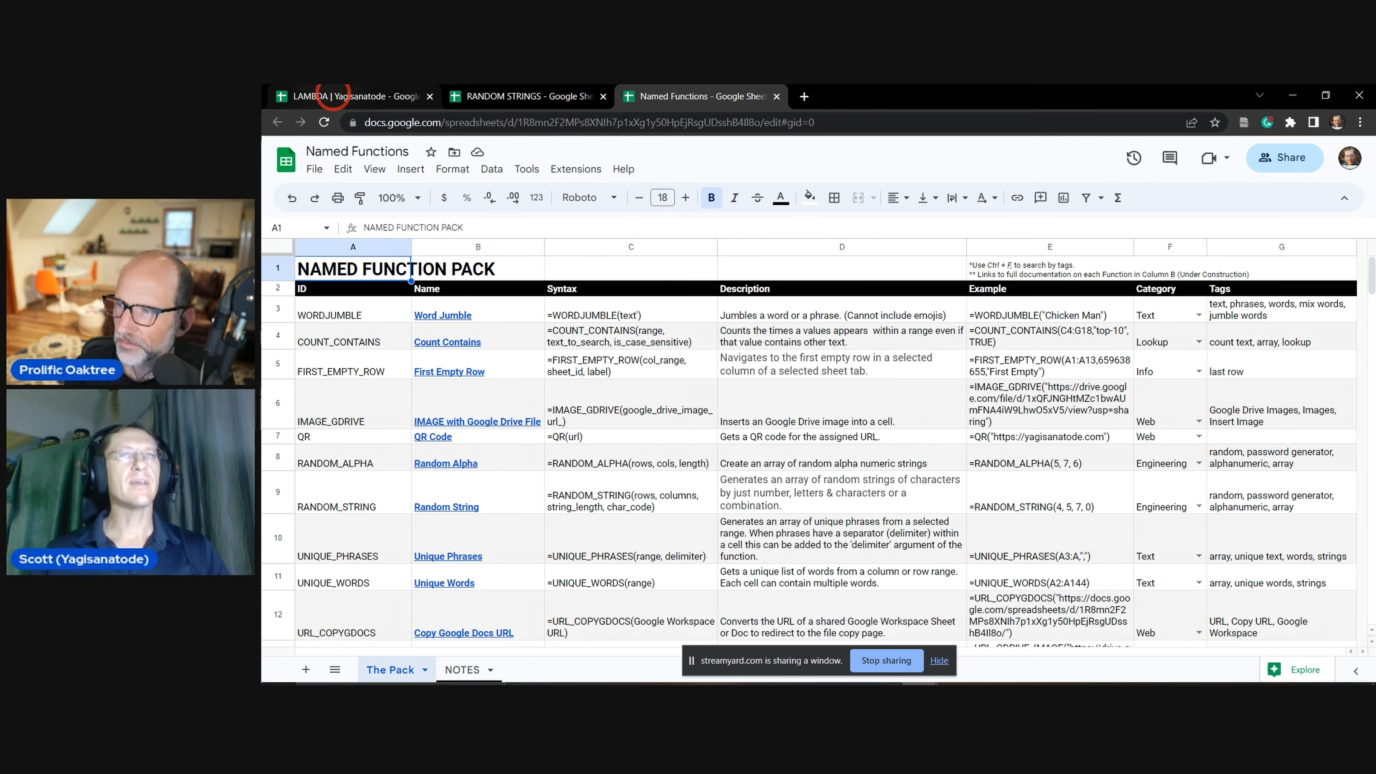
# Return to the SCAN sheet in the LAMBDA spreadsheet.
pyautogui.click(359, 96)
pyautogui.click(1046, 460)
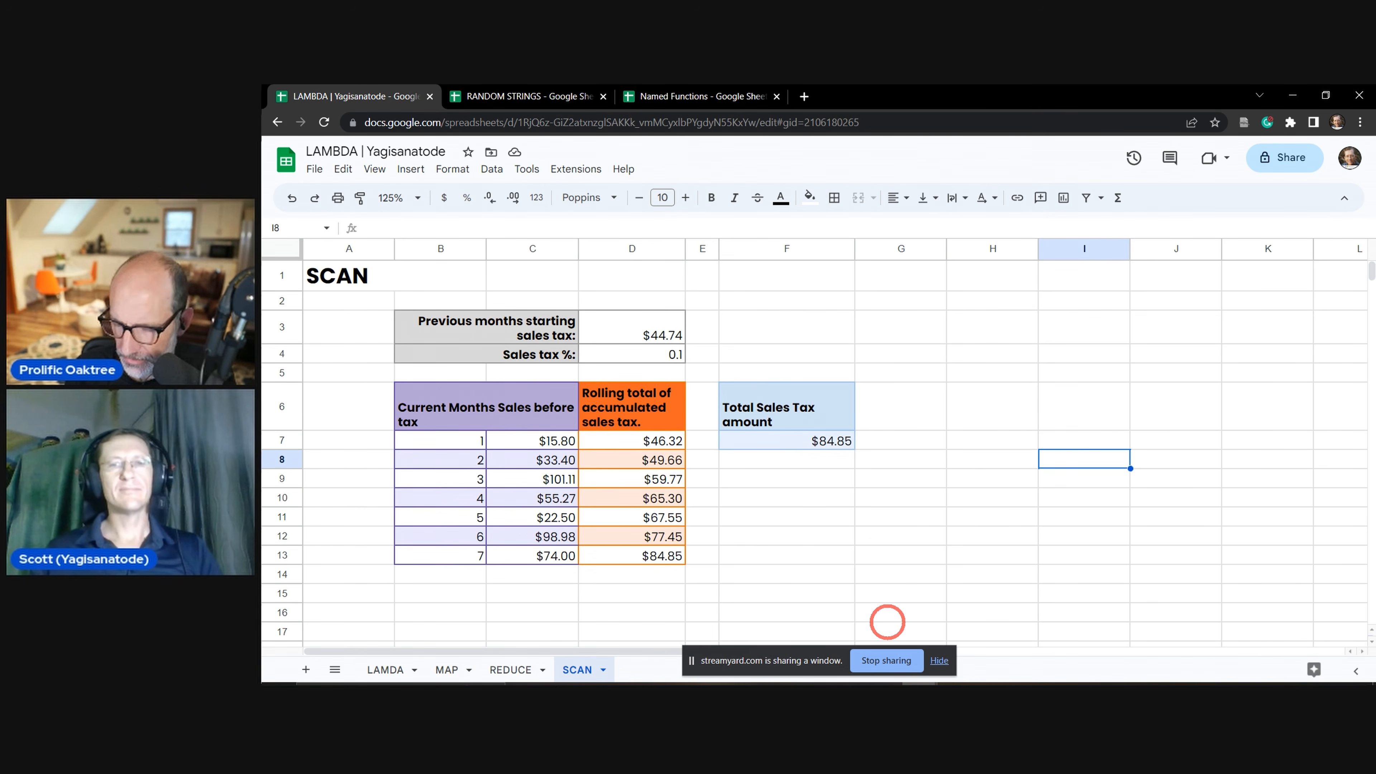
pyautogui.click(874, 494)
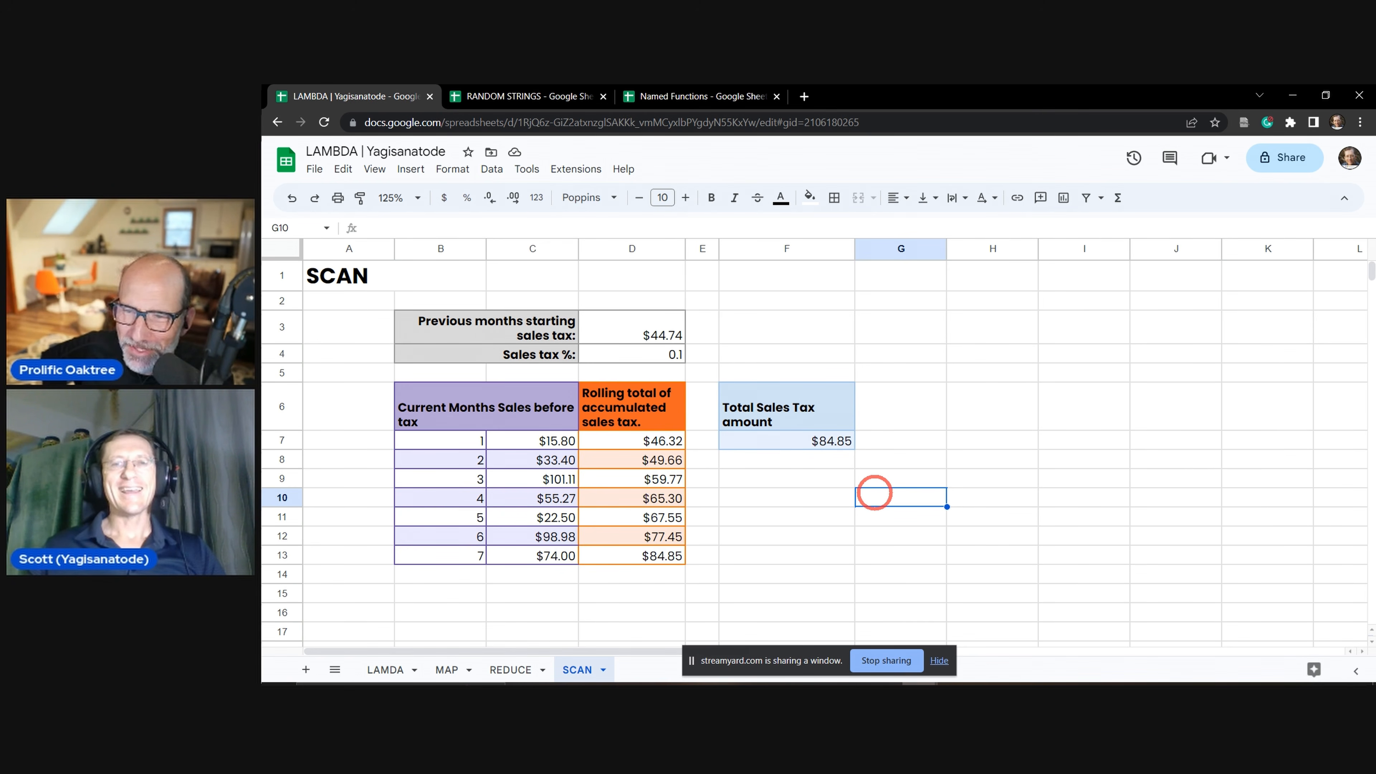
pyautogui.click(822, 481)
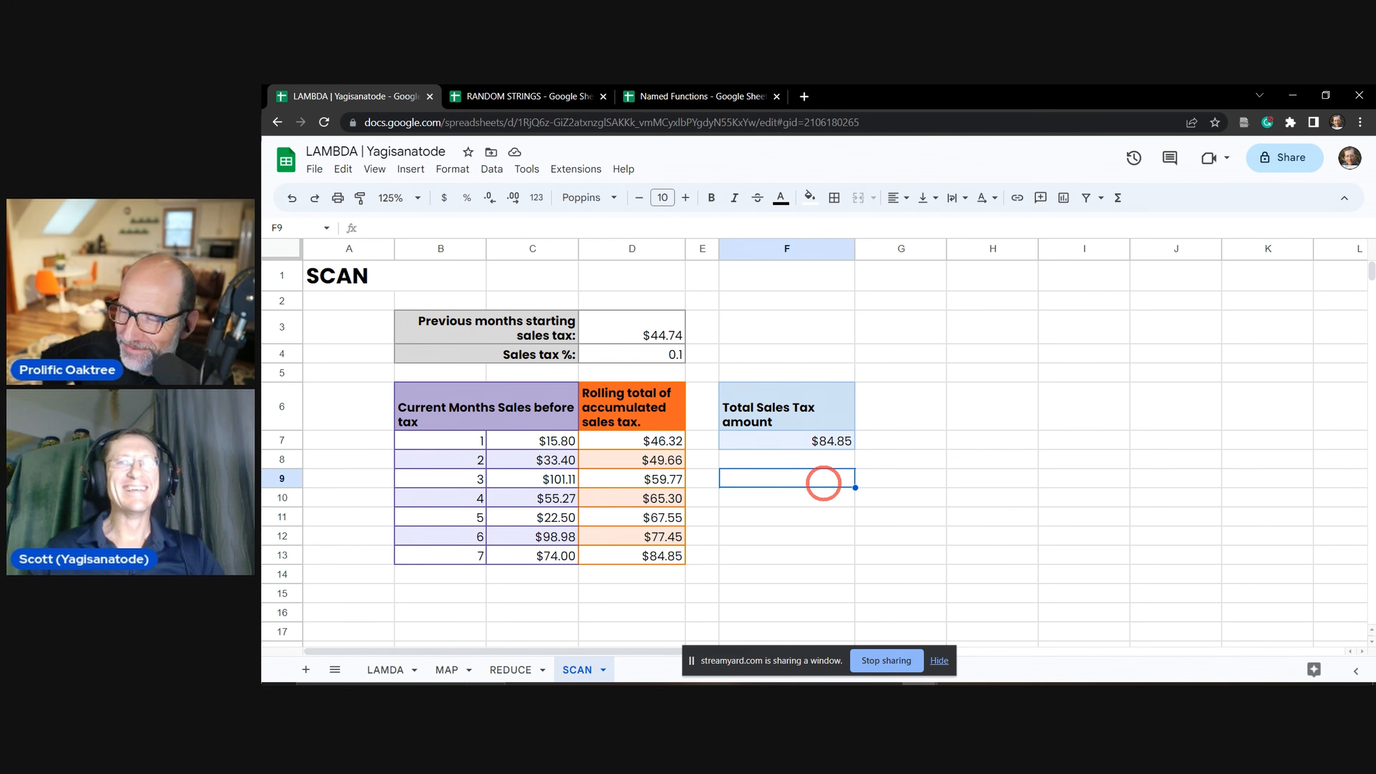